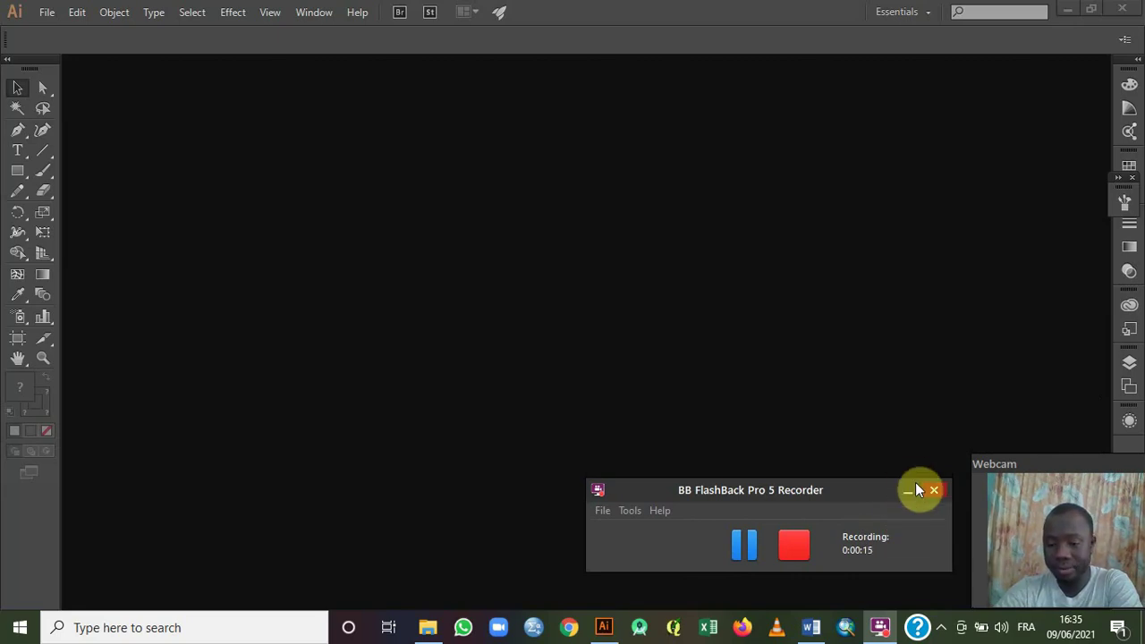
Open the carte admci administrative map file from the Downloads folder.
{"action": "left_click", "coordinate": [884, 629]}
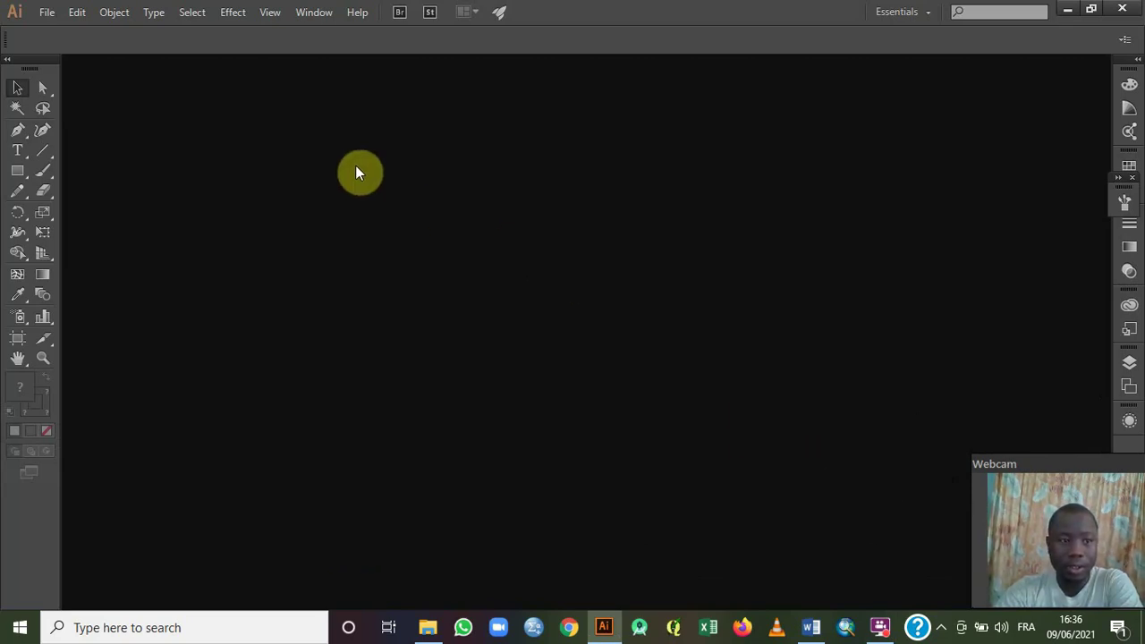
{"action": "left_click", "coordinate": [47, 14]}
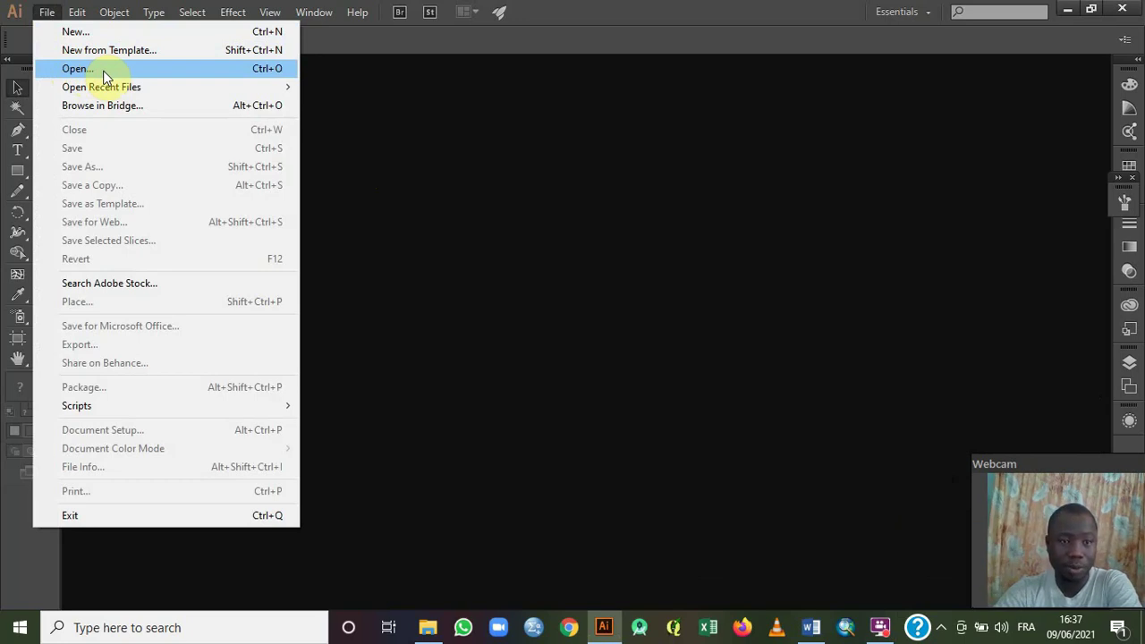
{"action": "left_click", "coordinate": [103, 72]}
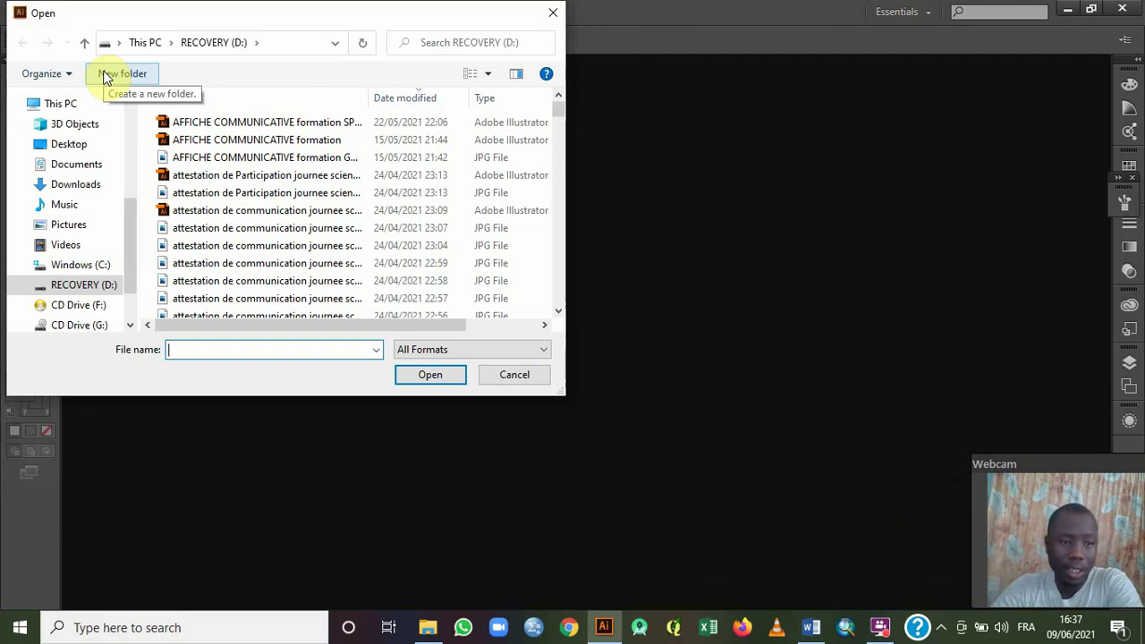
{"action": "left_click", "coordinate": [76, 186]}
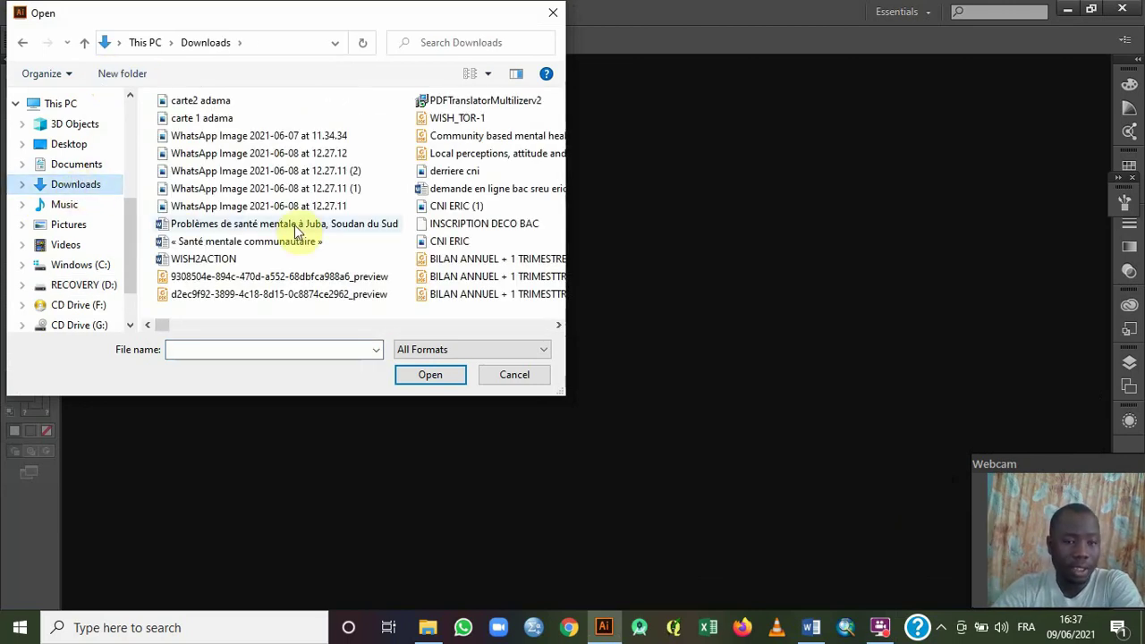
{"action": "left_click", "coordinate": [558, 325]}
{"action": "left_click", "coordinate": [558, 326]}
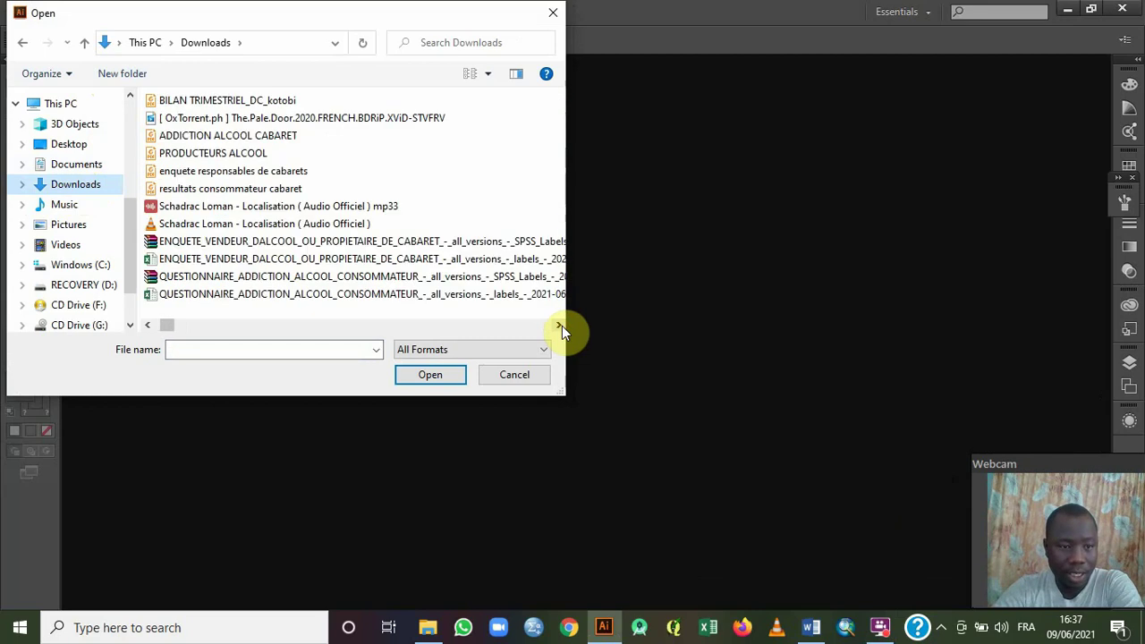
{"action": "left_click", "coordinate": [559, 325]}
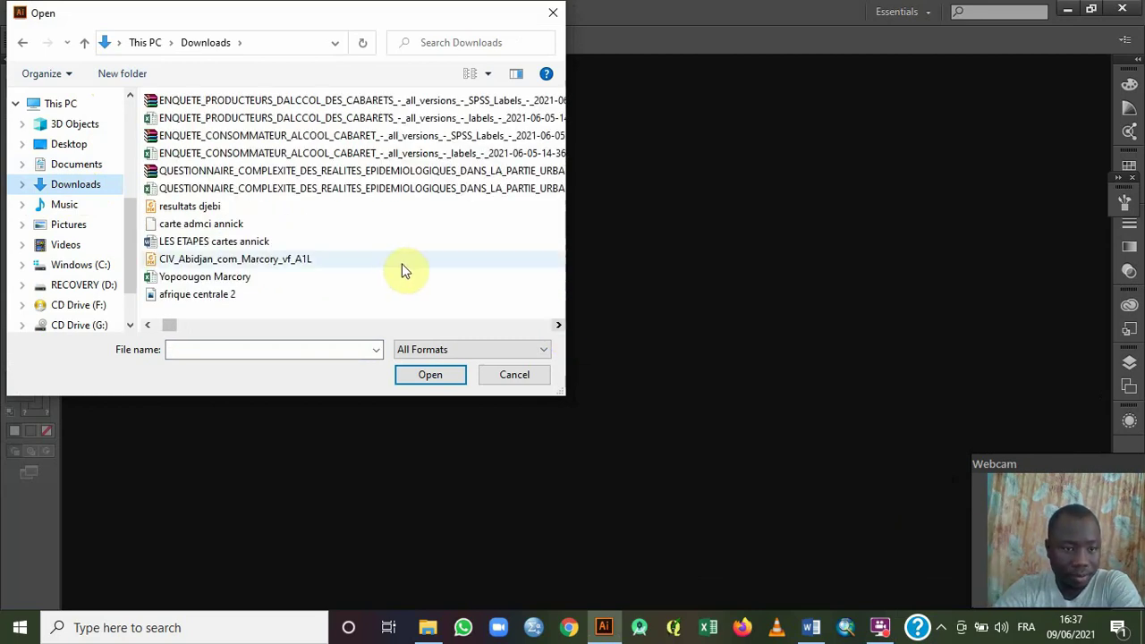
{"action": "left_click", "coordinate": [226, 224]}
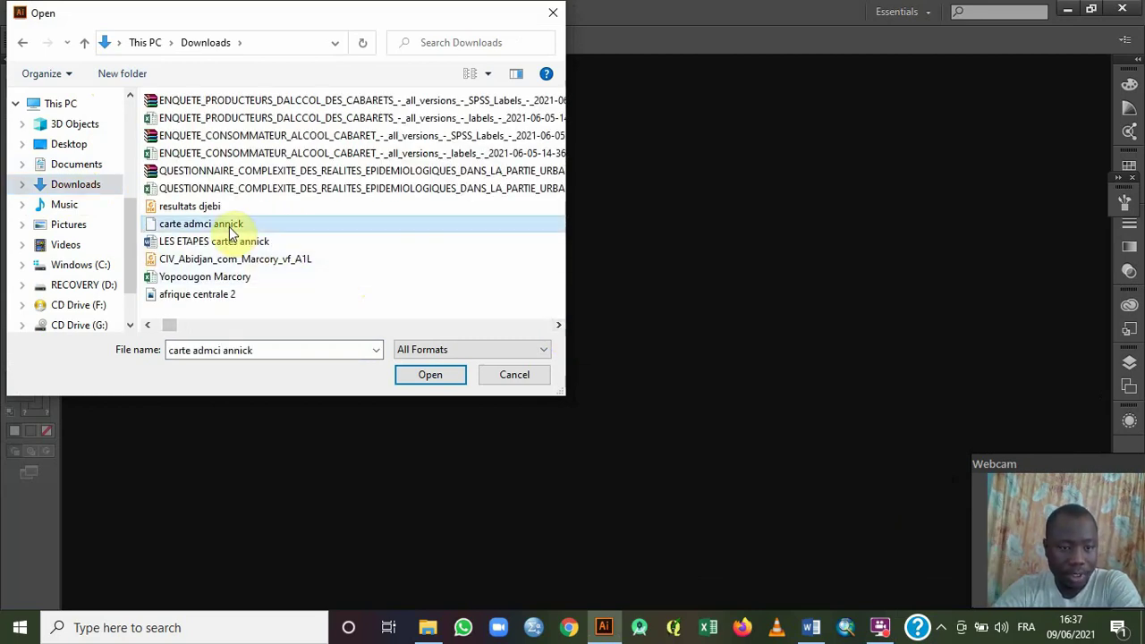
{"action": "left_click", "coordinate": [422, 374]}
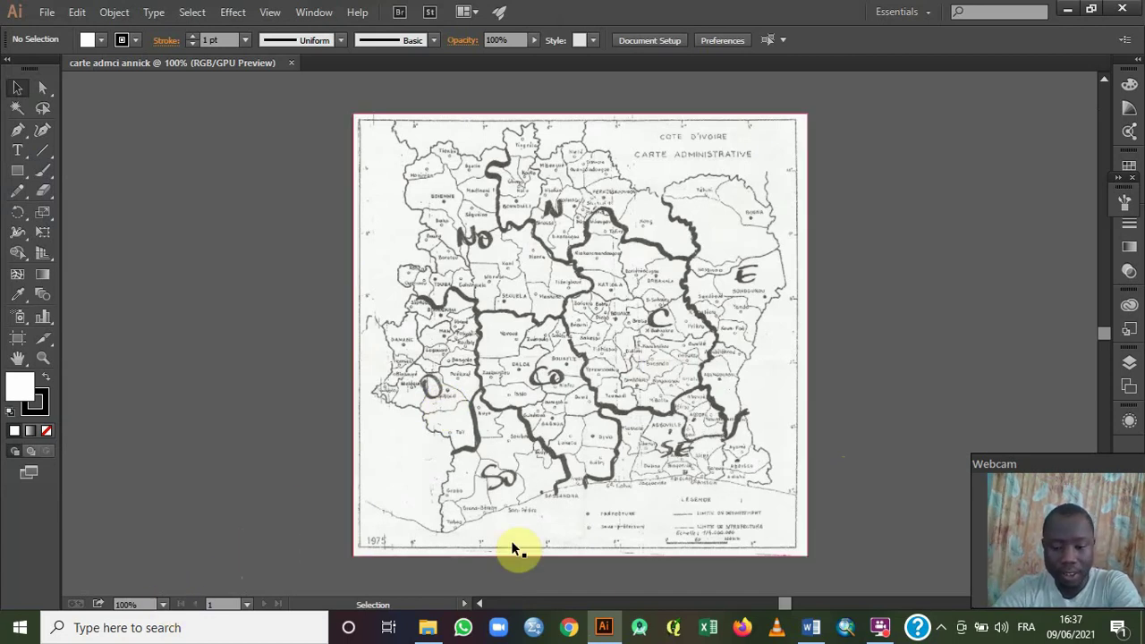
Switch to Word and highlight list items 1 and 2, "Afficher une page" and "Importer la carte (carte admci)", in yellow.
{"action": "left_click", "coordinate": [813, 632]}
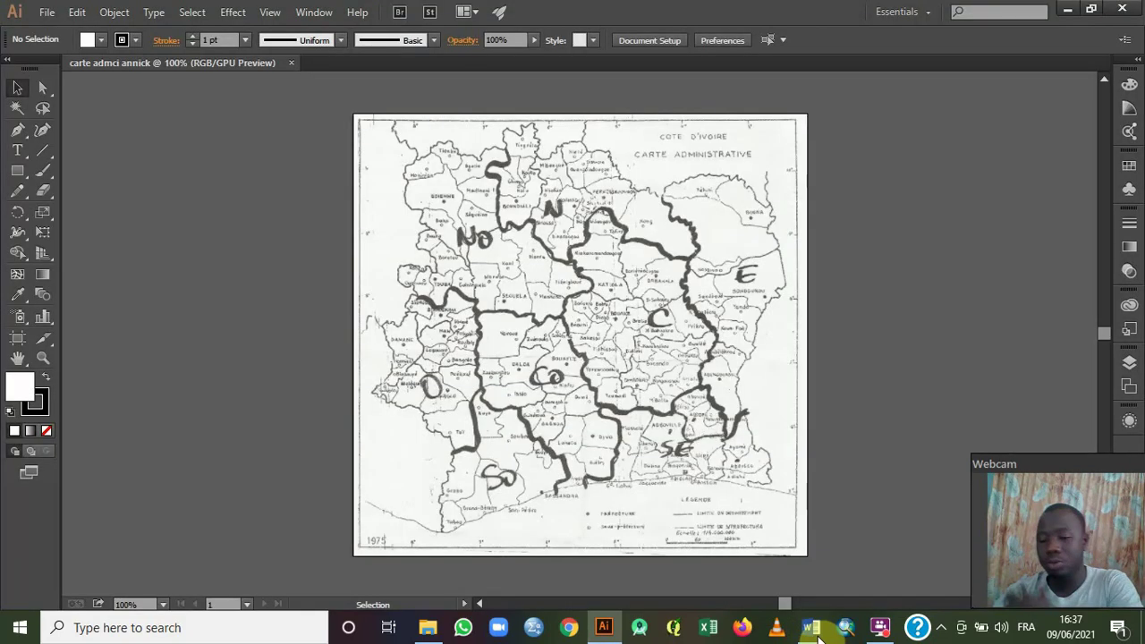
{"action": "left_click", "coordinate": [812, 628]}
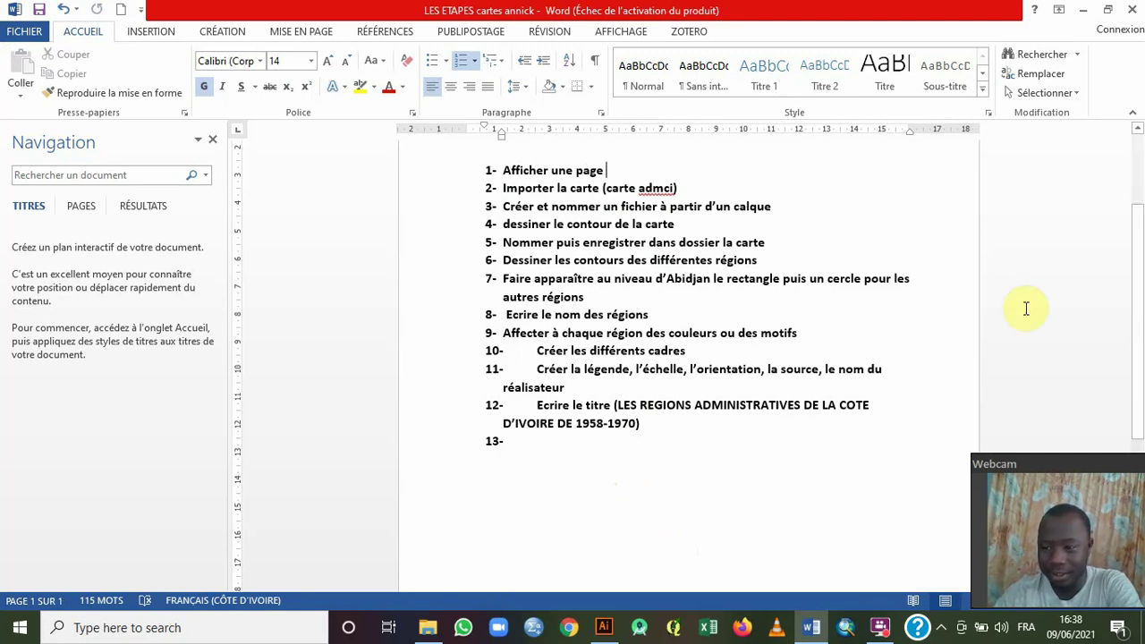
{"action": "left_click", "coordinate": [1139, 292]}
{"action": "left_click_drag", "start_coordinate": [1139, 296], "coordinate": [1137, 258]}
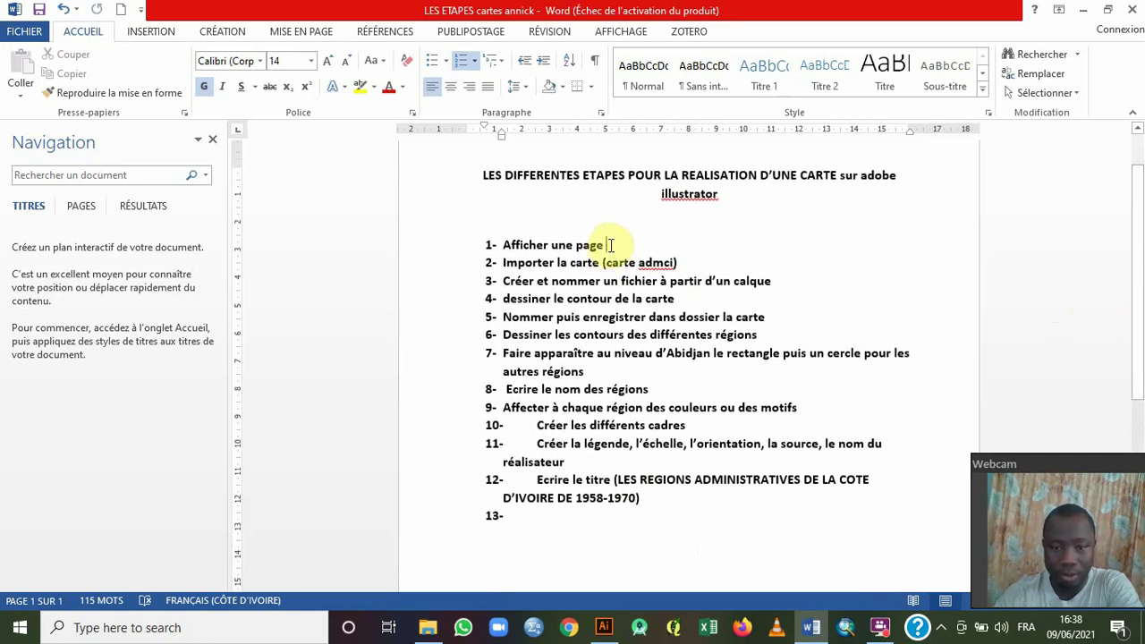
{"action": "left_click", "coordinate": [680, 263]}
{"action": "left_click_drag", "start_coordinate": [682, 262], "coordinate": [498, 247]}
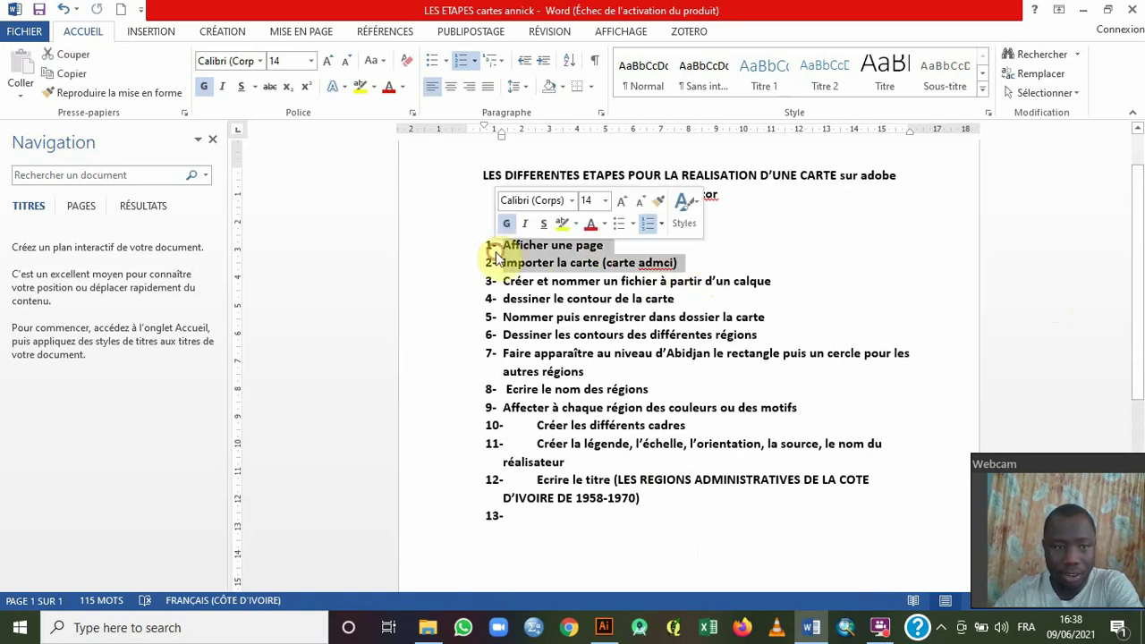
{"action": "left_click", "coordinate": [362, 87]}
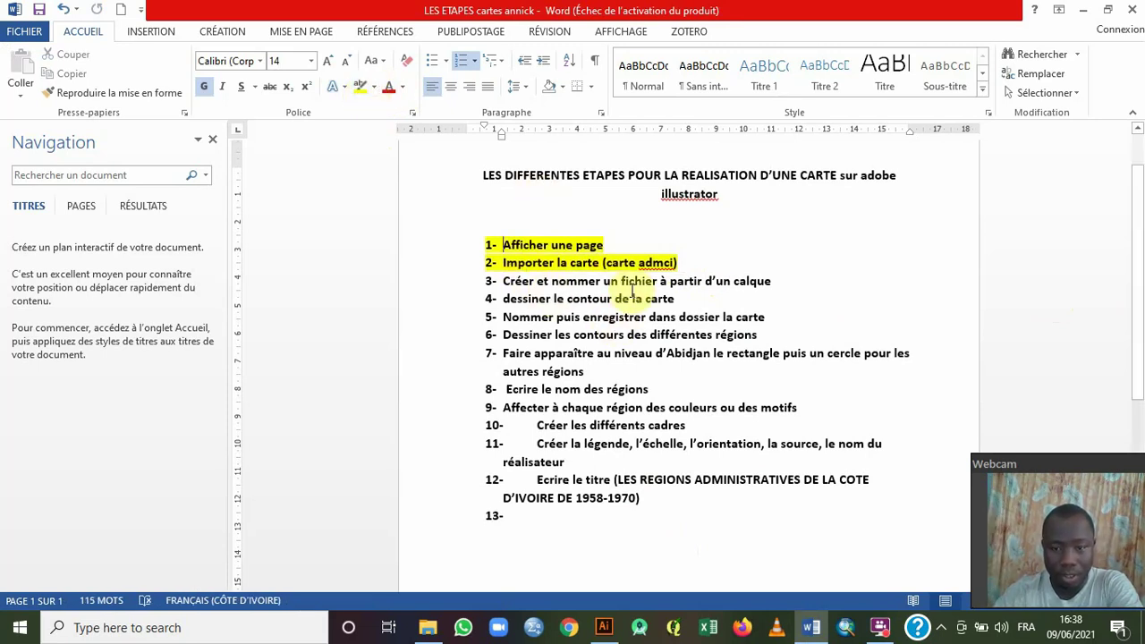
Select list item 3 in Word, switch to Illustrator and add a new layer named "Limite pays" to the map document.
{"action": "left_click", "coordinate": [779, 282]}
{"action": "left_click_drag", "start_coordinate": [778, 282], "coordinate": [505, 279]}
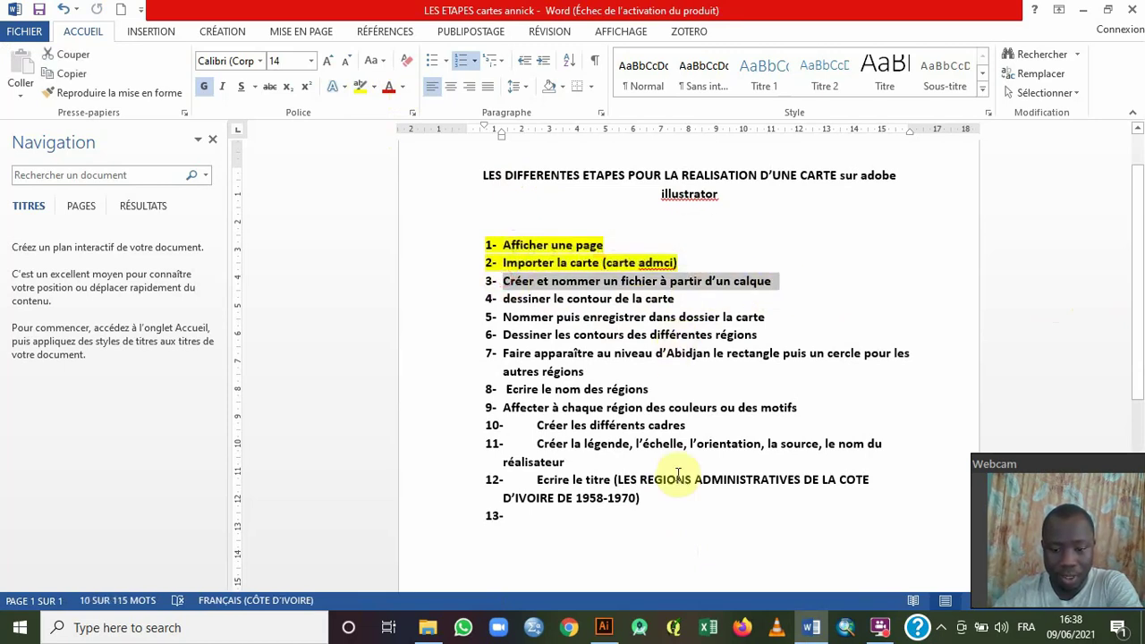
{"action": "left_click", "coordinate": [604, 627]}
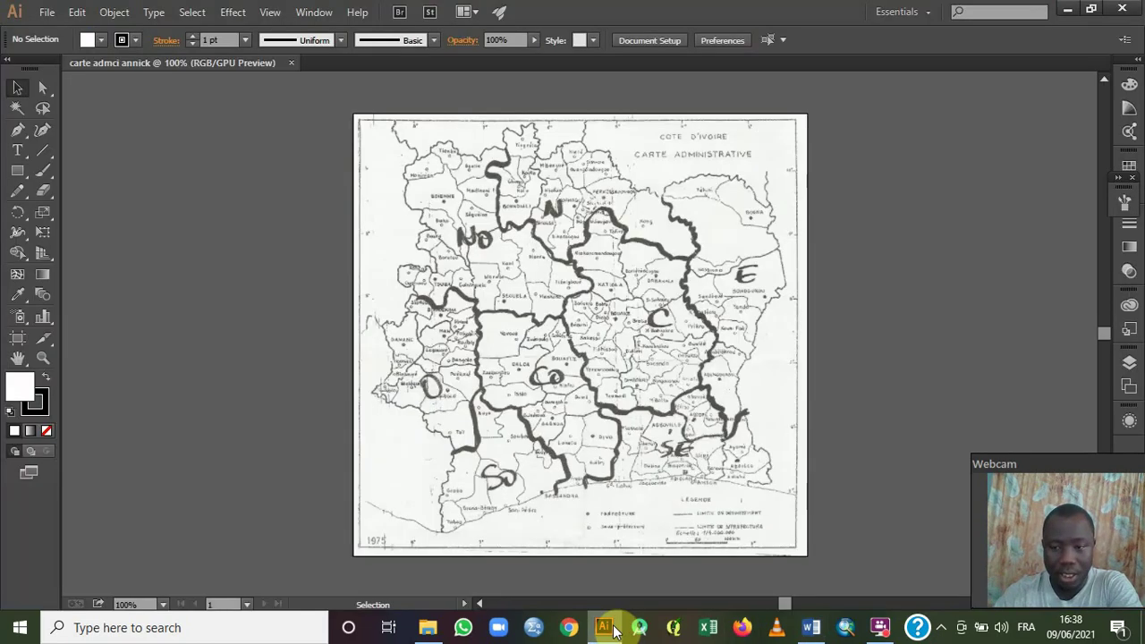
{"action": "left_click", "coordinate": [1128, 365]}
{"action": "left_click_drag", "start_coordinate": [1086, 462], "coordinate": [177, 450]}
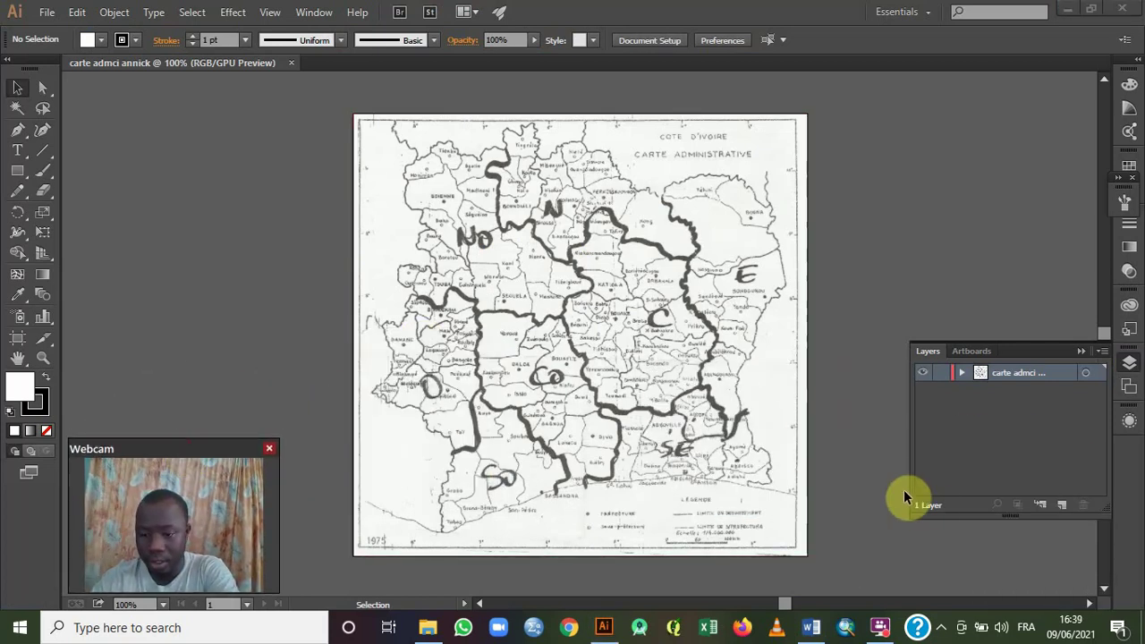
{"action": "left_click", "coordinate": [1062, 506]}
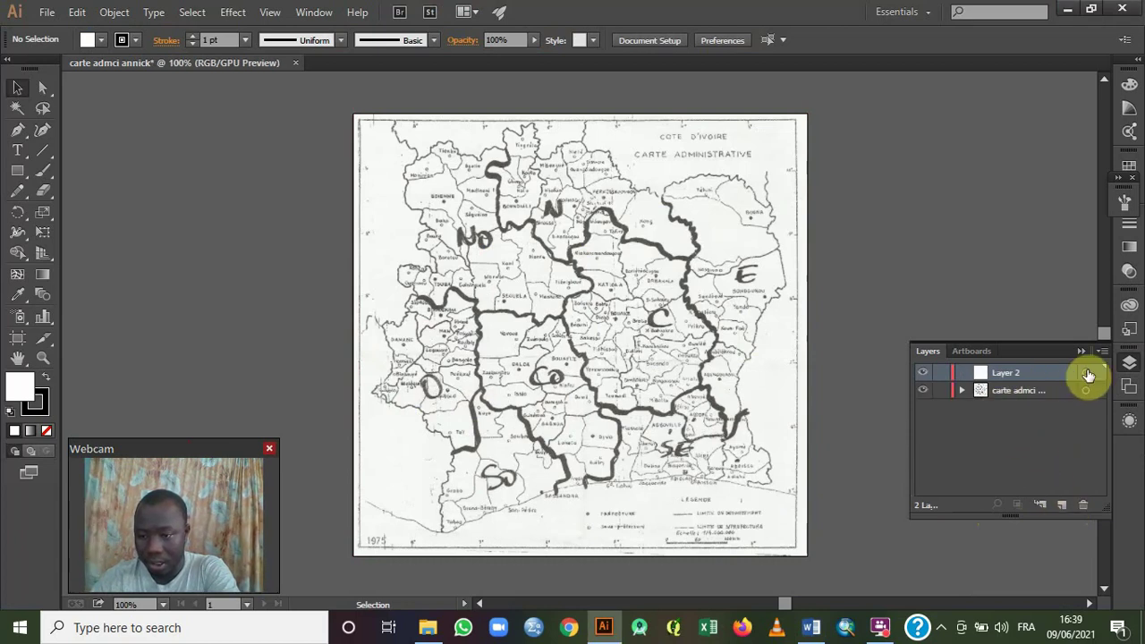
{"action": "double_click", "coordinate": [1011, 374]}
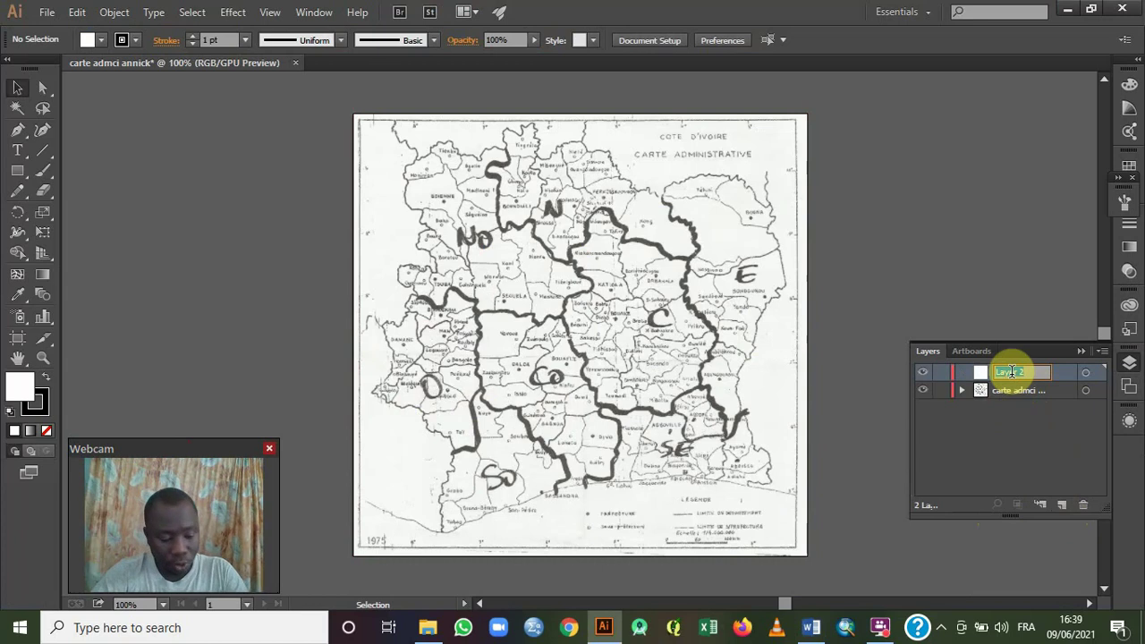
{"action": "type", "text": "imite"}
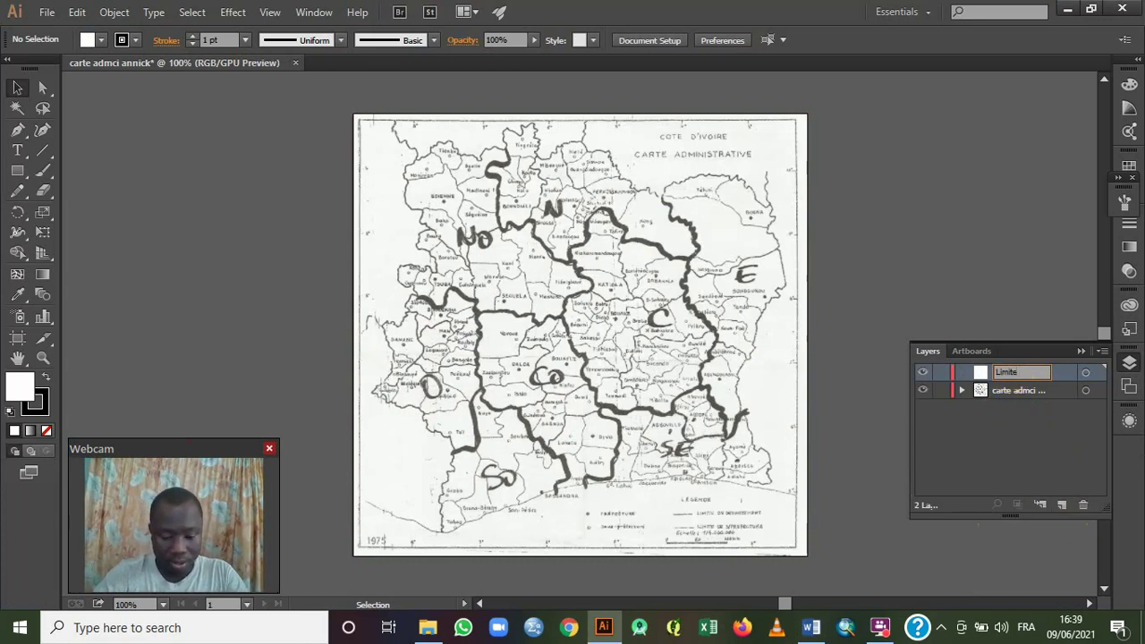
{"action": "type", "text": " pays"}
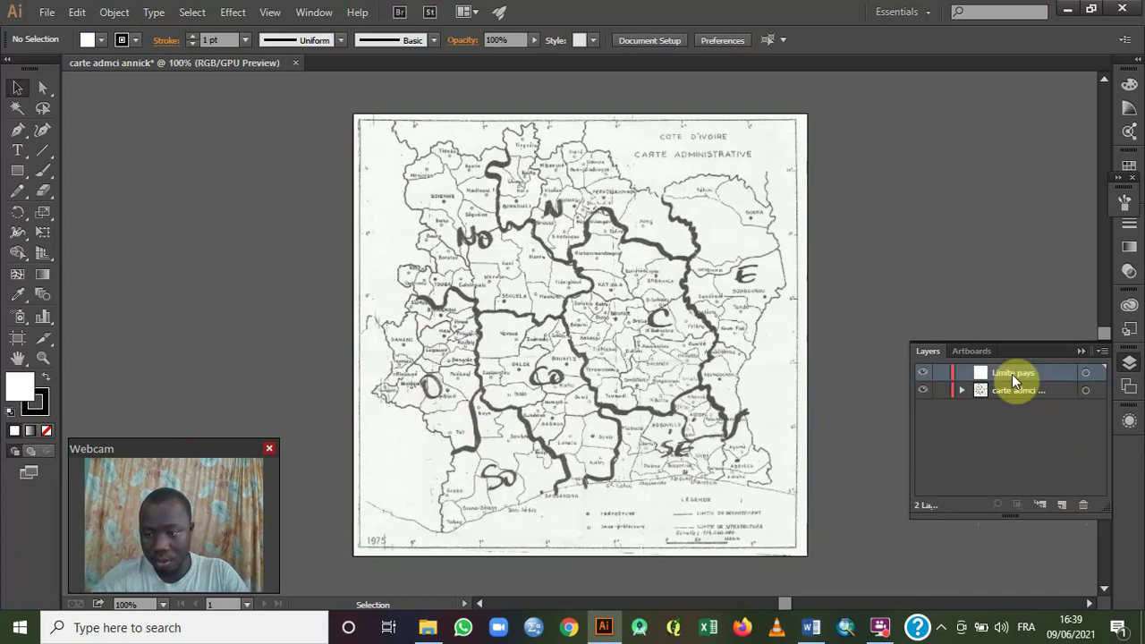
{"action": "key", "text": "Return"}
Switch to Word and highlight list items 3 and 4, on creating the layer and drawing the map contour, in yellow.
{"action": "left_click", "coordinate": [810, 627]}
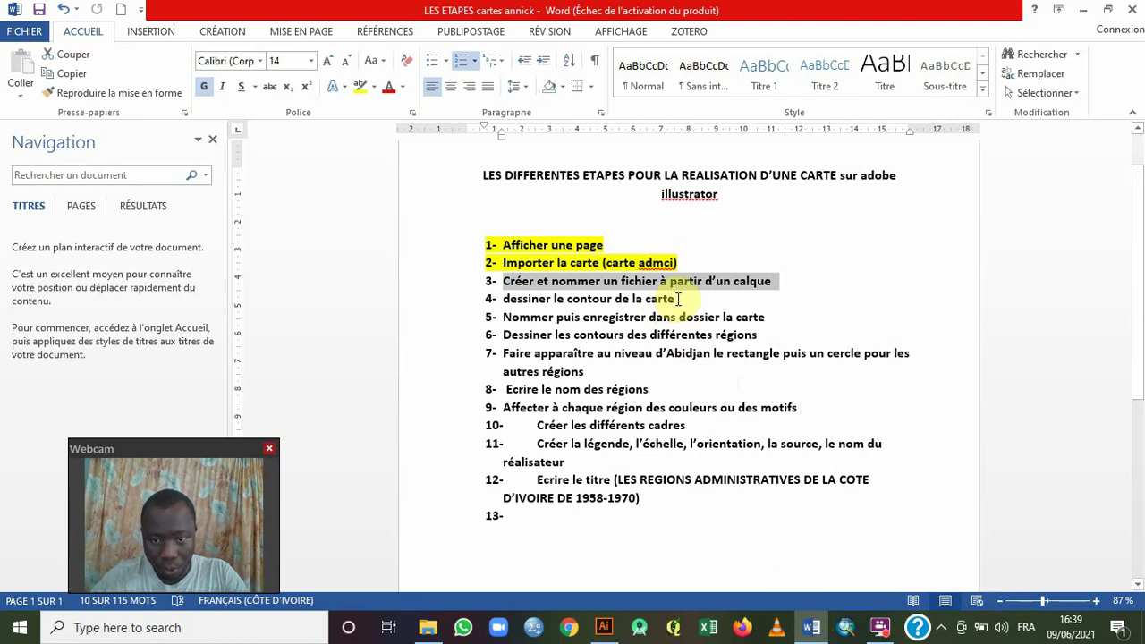
{"action": "left_click_drag", "start_coordinate": [678, 299], "coordinate": [511, 288]}
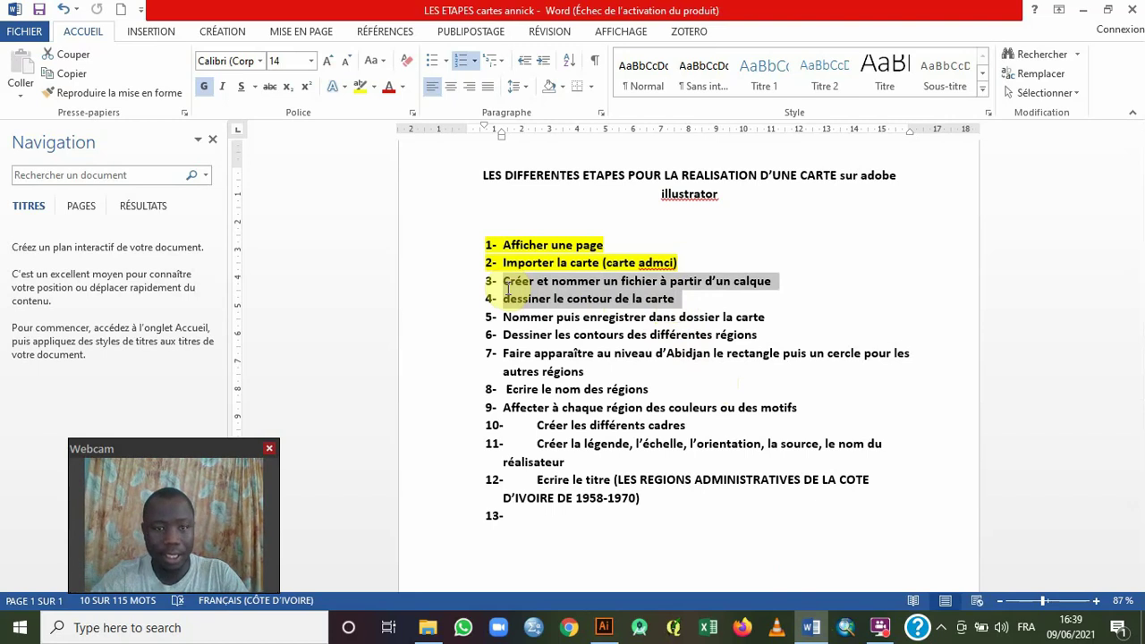
{"action": "left_click_drag", "start_coordinate": [505, 288], "coordinate": [503, 283]}
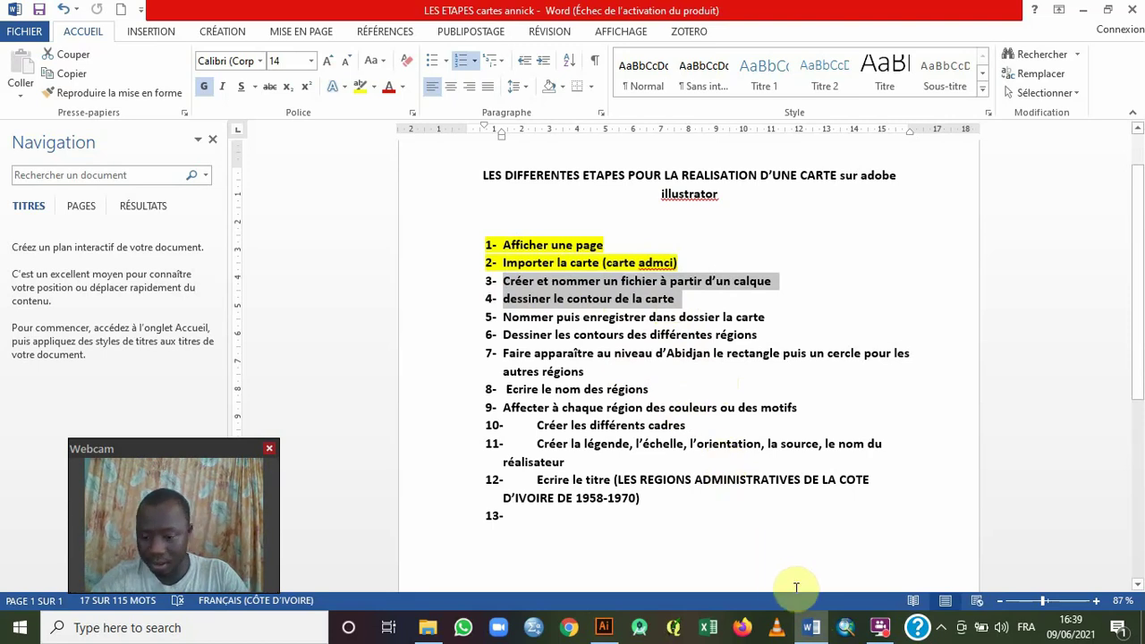
{"action": "left_click", "coordinate": [359, 87]}
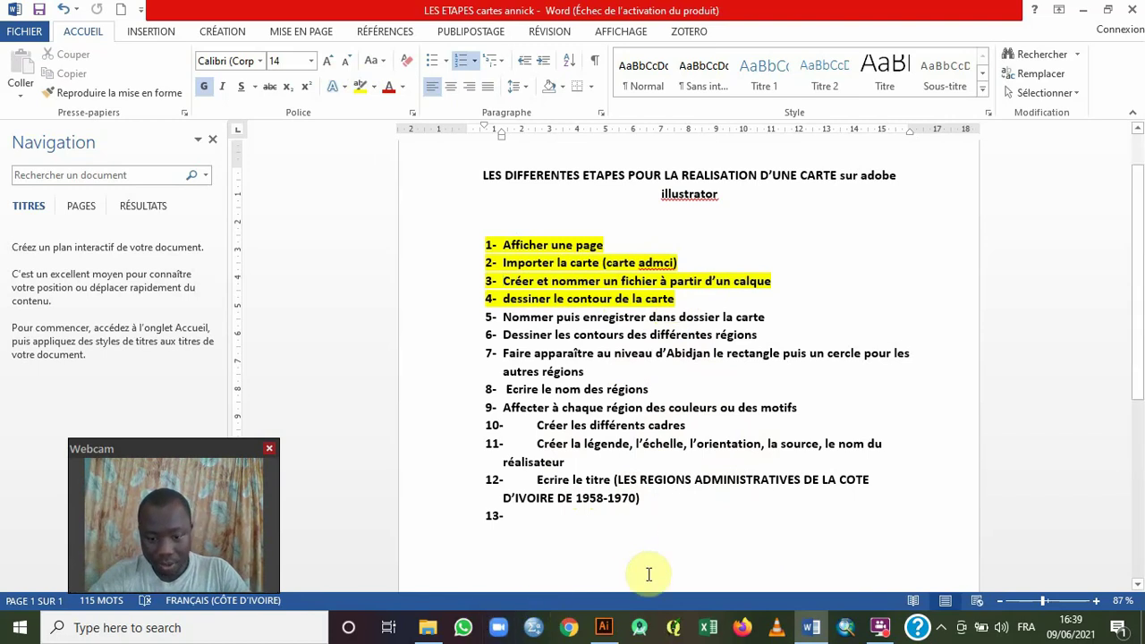
Highlight list item 5, "Nommer puis enregistrer dans dossier la carte", in yellow in the Word document.
{"action": "left_click", "coordinate": [608, 634]}
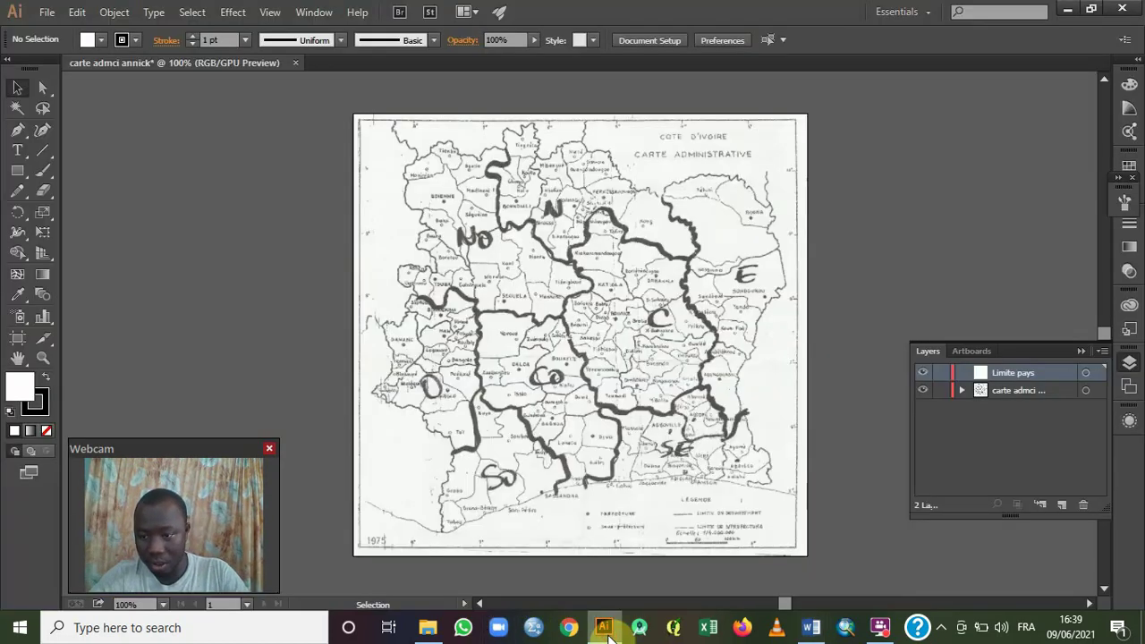
{"action": "left_click", "coordinate": [607, 633]}
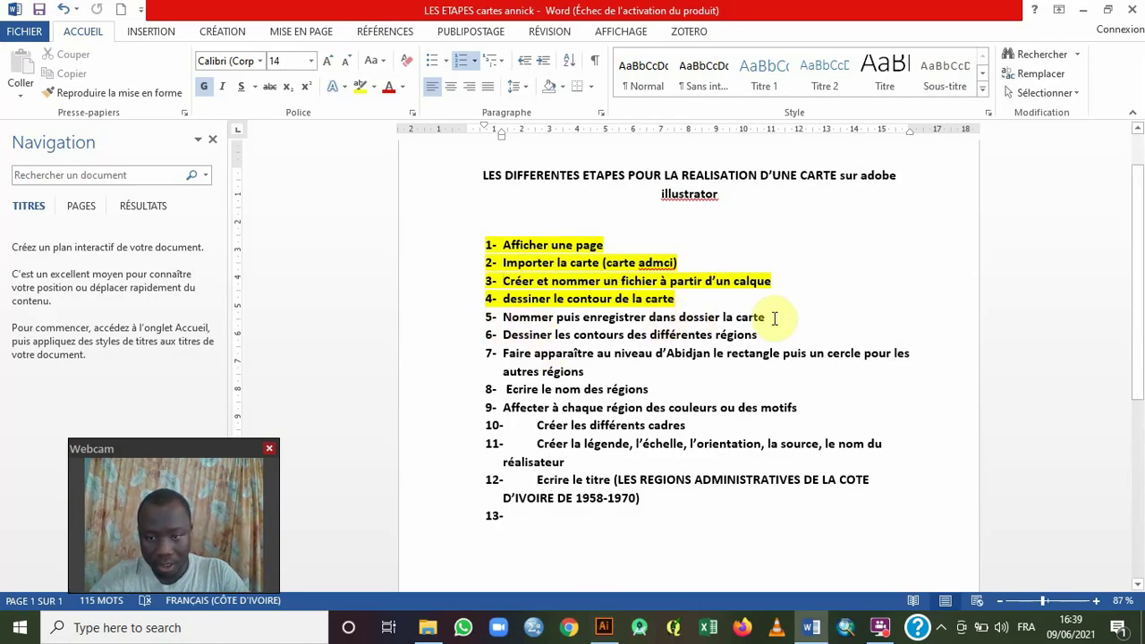
{"action": "left_click_drag", "start_coordinate": [768, 317], "coordinate": [504, 322]}
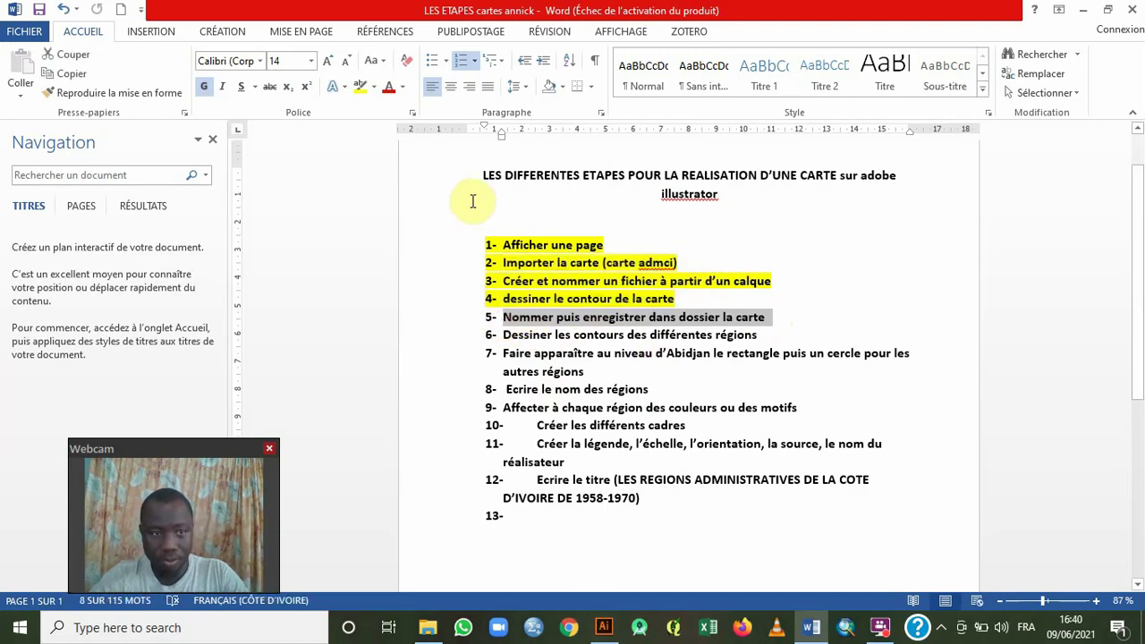
{"action": "left_click", "coordinate": [362, 89]}
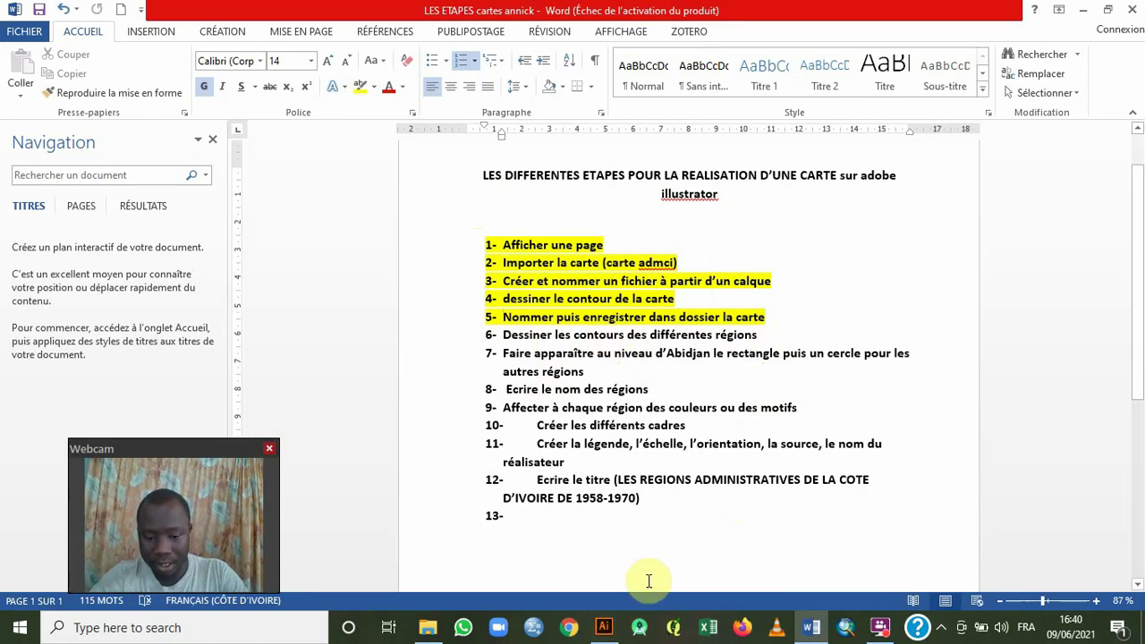
Switch to Illustrator and start tracing the country's northern border with the Pen tool, from above Maninian to Tienko, on the "Limite pays" layer.
{"action": "left_click", "coordinate": [604, 629]}
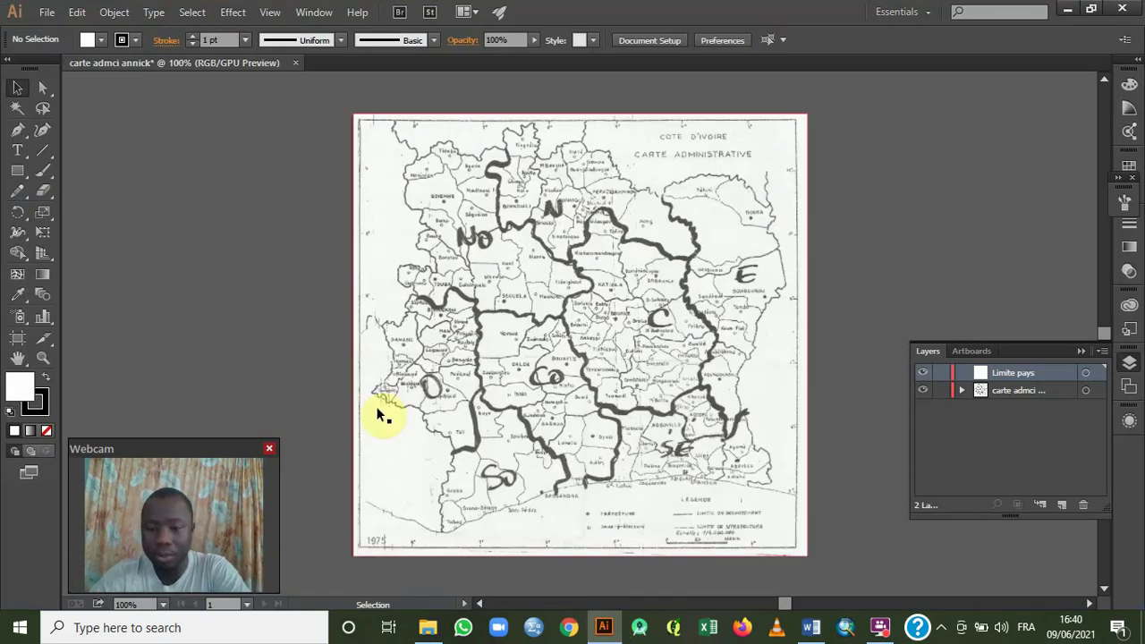
{"action": "left_click_drag", "start_coordinate": [212, 452], "coordinate": [206, 91]}
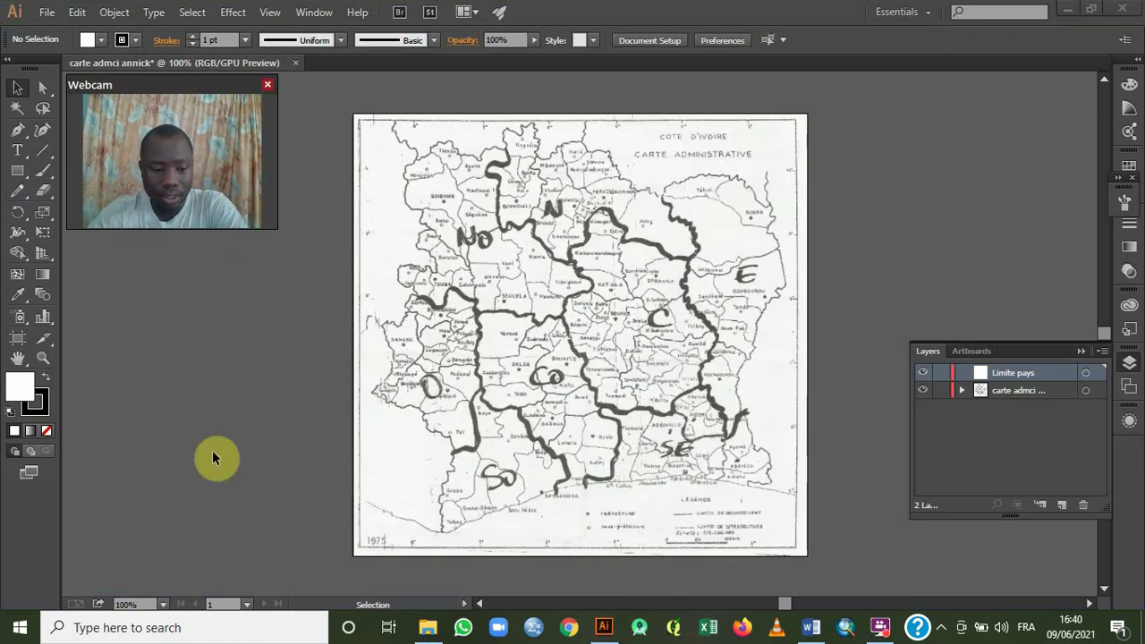
{"action": "left_click", "coordinate": [162, 607]}
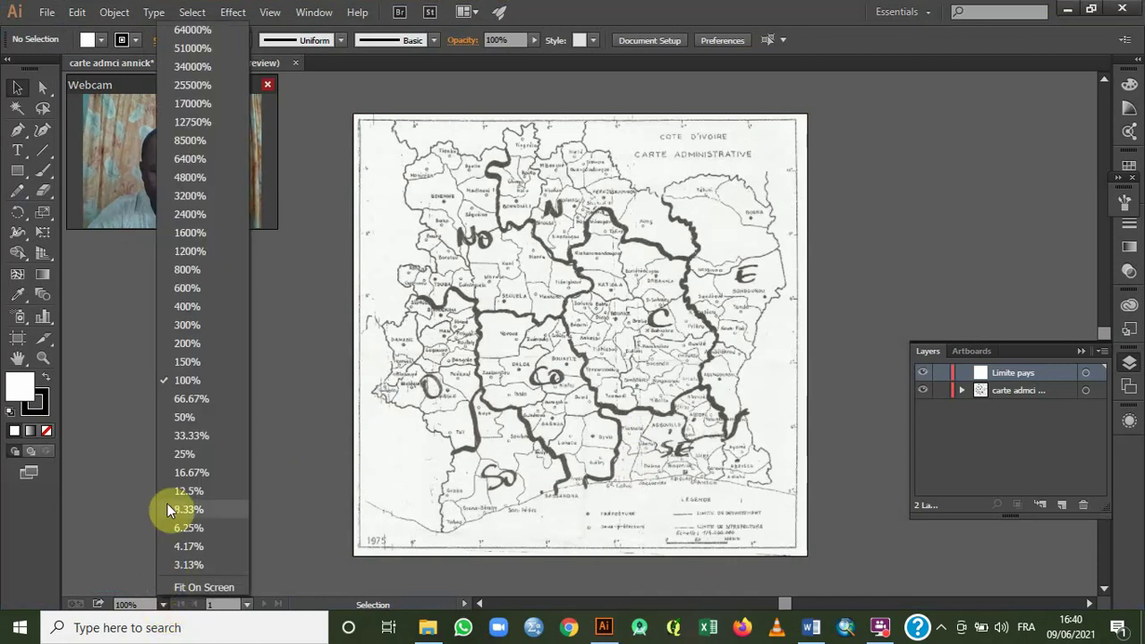
{"action": "left_click", "coordinate": [169, 363]}
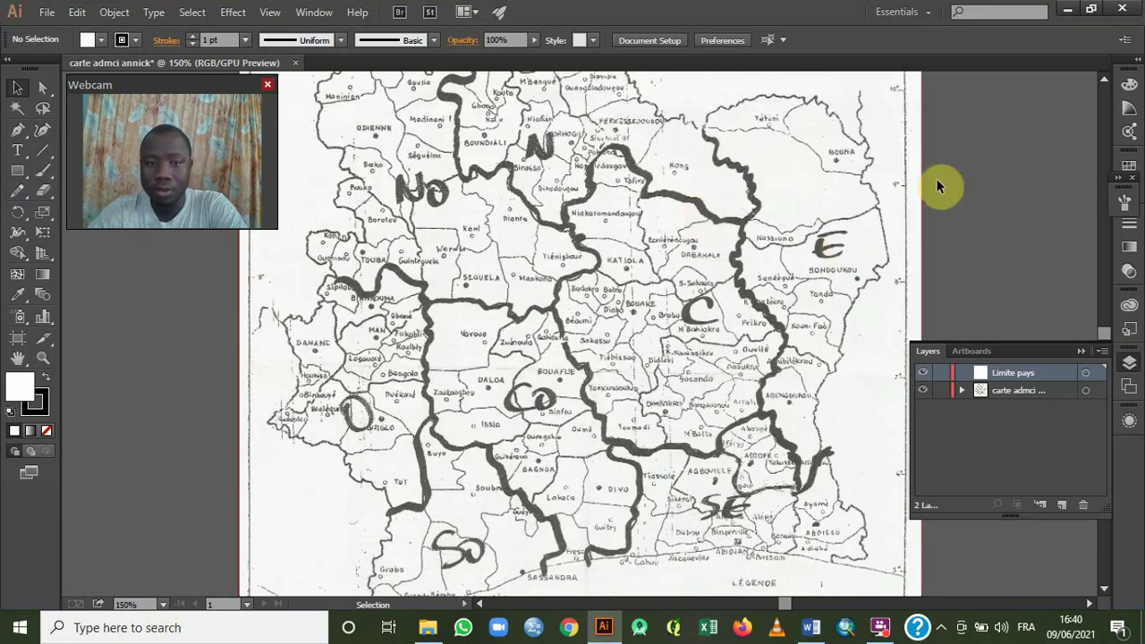
{"action": "scroll", "coordinate": [1107, 84], "scroll_direction": "up", "scroll_amount": 4}
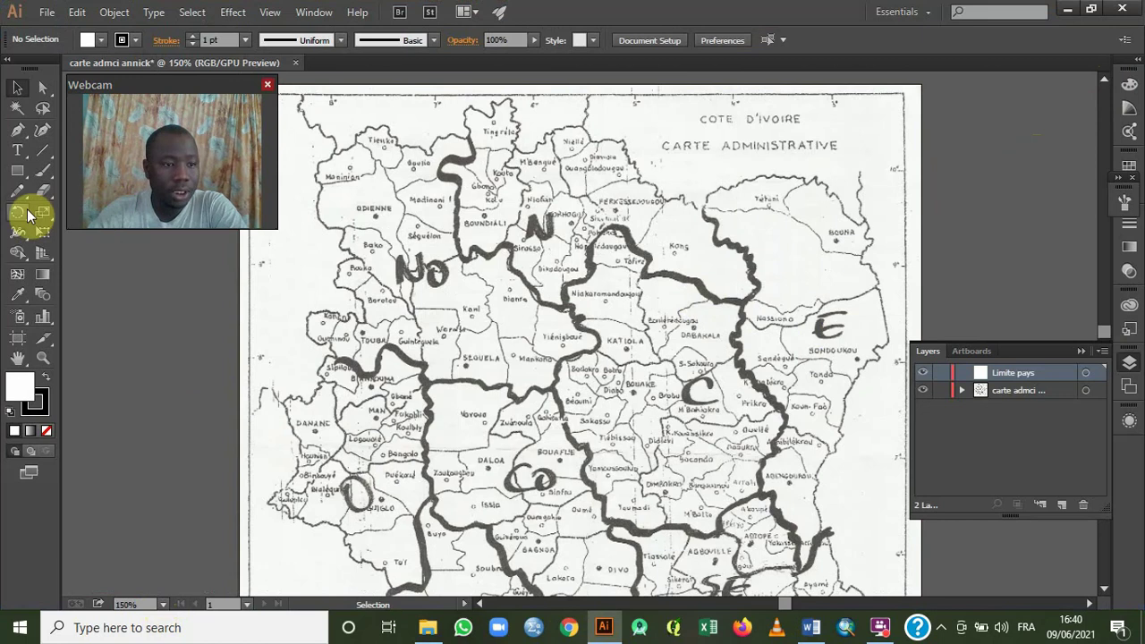
{"action": "left_click", "coordinate": [13, 132]}
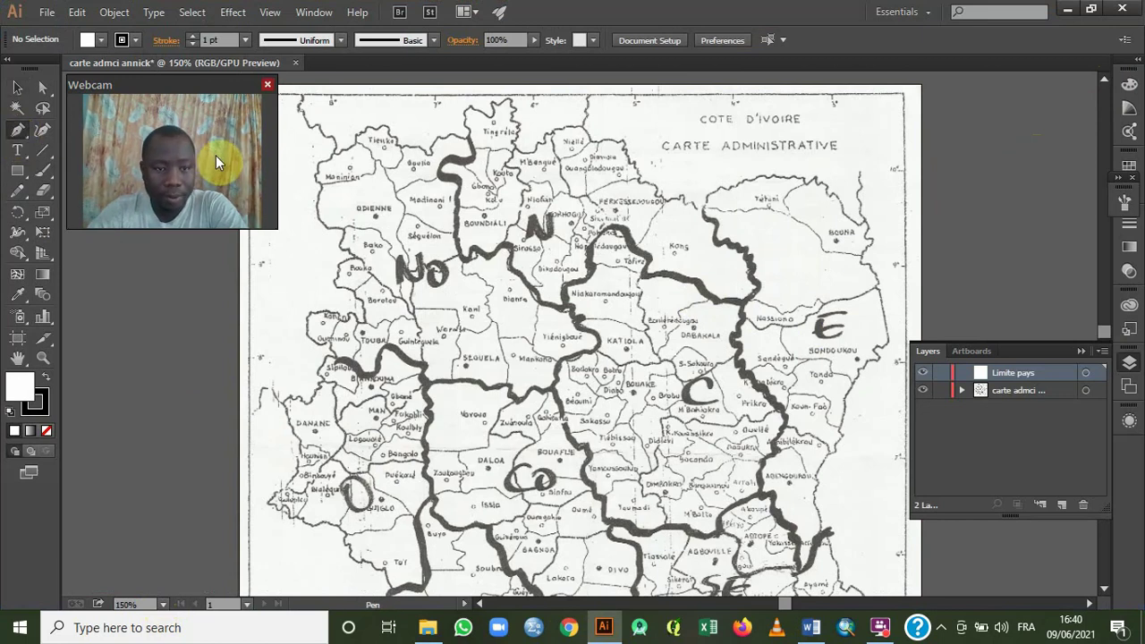
{"action": "left_click", "coordinate": [338, 161]}
{"action": "left_click", "coordinate": [341, 153]}
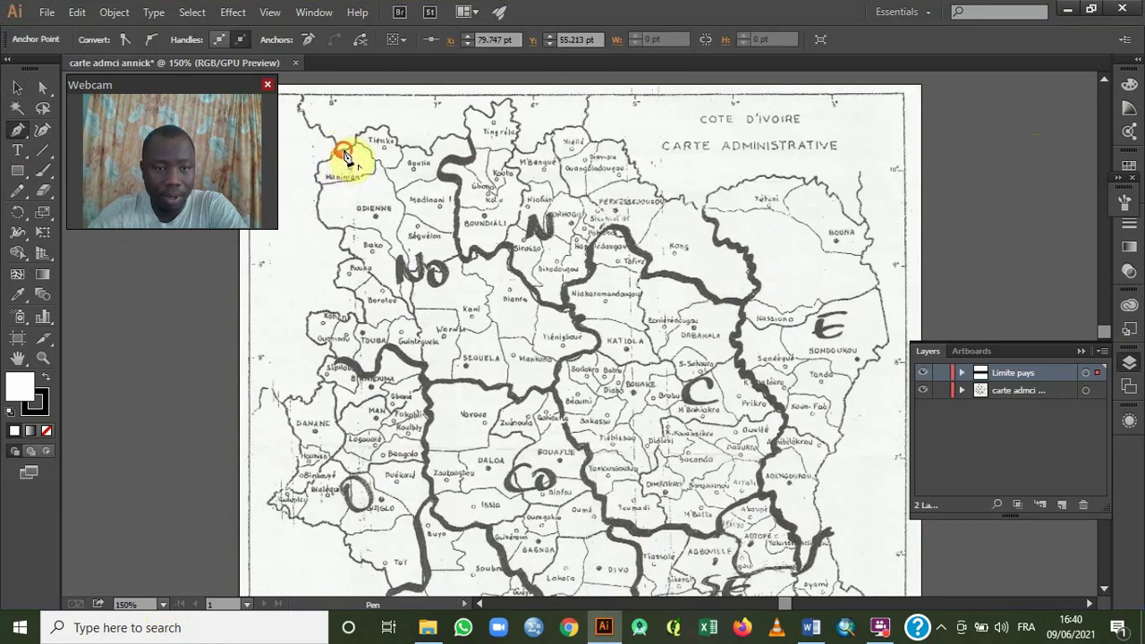
{"action": "left_click", "coordinate": [350, 150]}
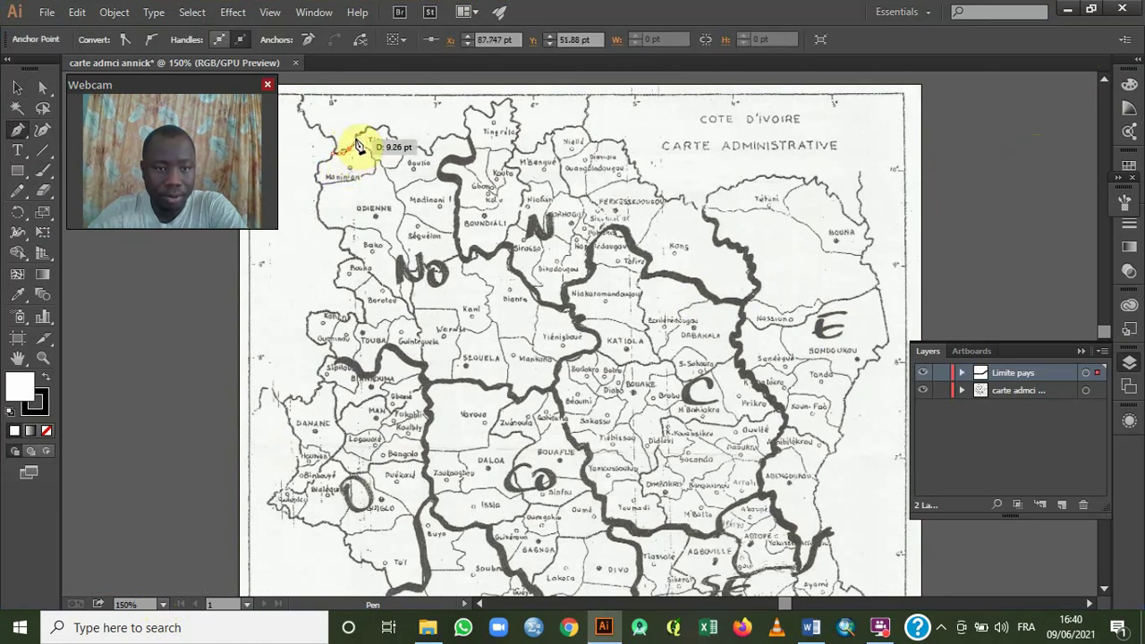
{"action": "left_click", "coordinate": [359, 135]}
{"action": "left_click", "coordinate": [364, 128]}
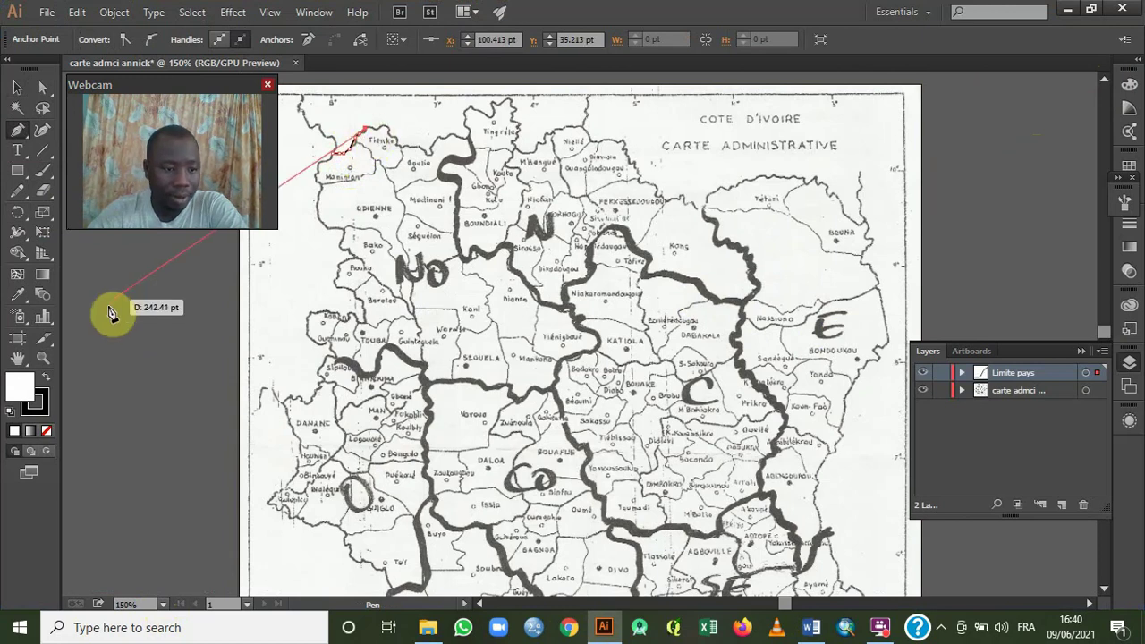
Set the border path's fill to none and continue tracing the northern border past Tienko.
{"action": "left_click", "coordinate": [48, 430]}
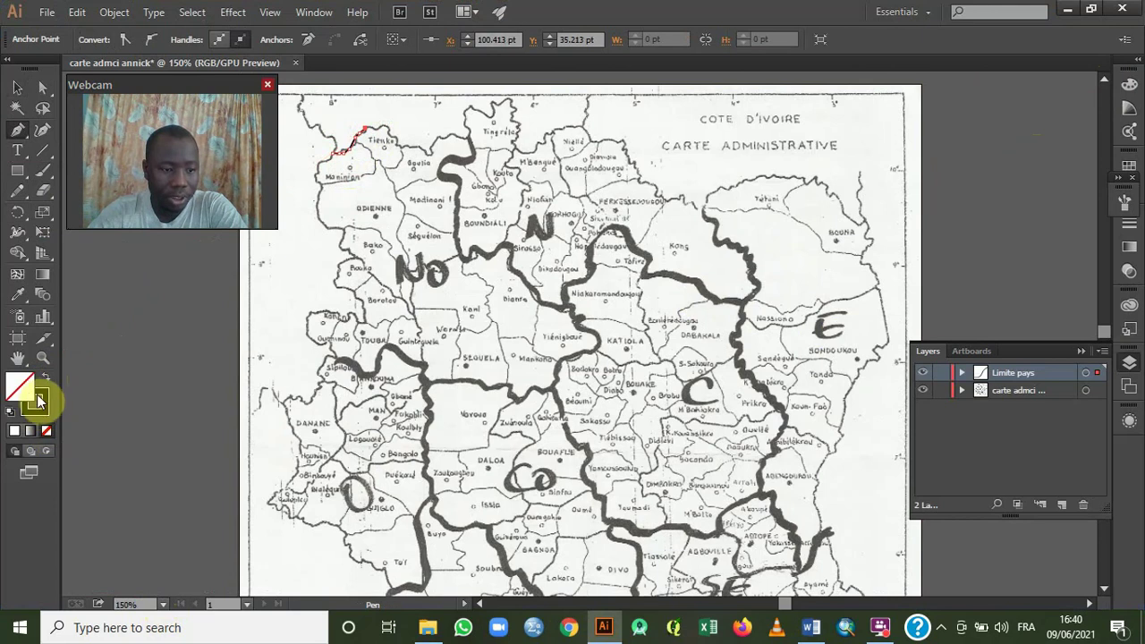
{"action": "left_click", "coordinate": [372, 129]}
{"action": "left_click", "coordinate": [385, 127]}
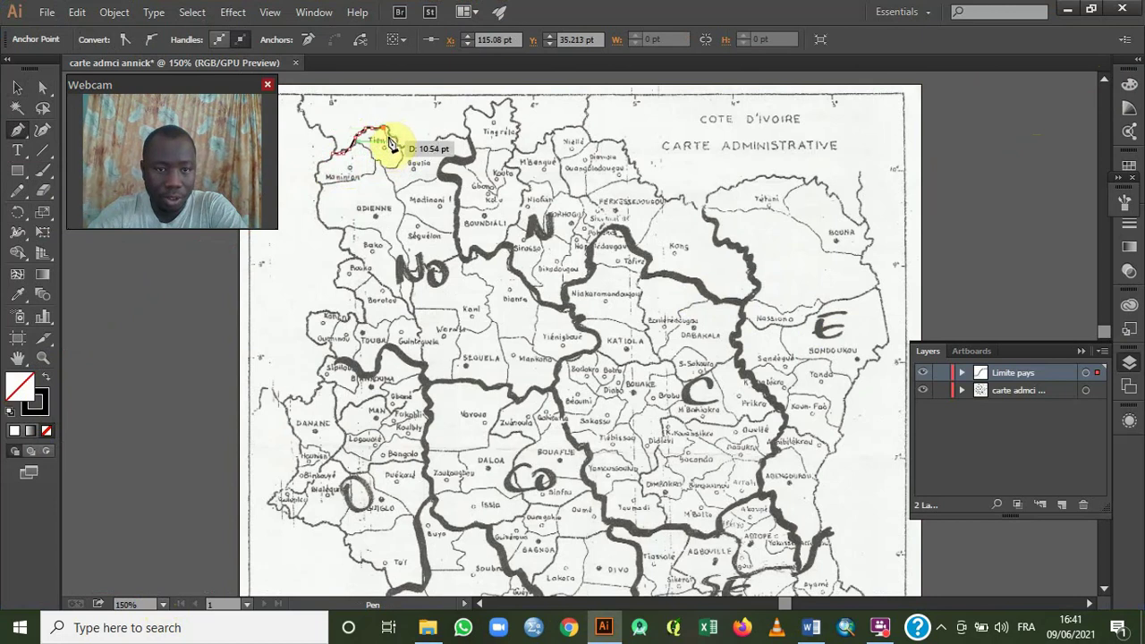
{"action": "left_click", "coordinate": [387, 128]}
{"action": "left_click", "coordinate": [397, 141]}
{"action": "left_click", "coordinate": [407, 151]}
{"action": "left_click", "coordinate": [408, 148]}
{"action": "left_click", "coordinate": [415, 147]}
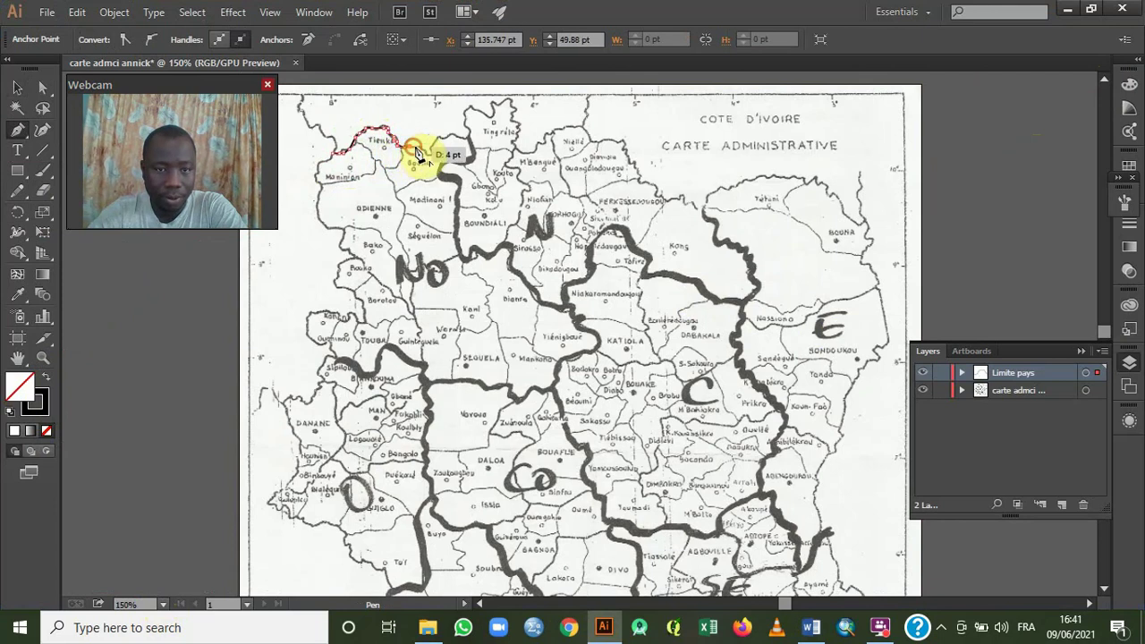
Continue the border path eastward from north of Goulia and up around the western side of Tingréla.
{"action": "left_click", "coordinate": [421, 147]}
{"action": "left_click", "coordinate": [425, 152]}
{"action": "left_click", "coordinate": [431, 154]}
{"action": "left_click", "coordinate": [432, 153]}
{"action": "left_click", "coordinate": [434, 147]}
{"action": "left_click", "coordinate": [440, 139]}
{"action": "left_click", "coordinate": [446, 138]}
{"action": "left_click", "coordinate": [452, 137]}
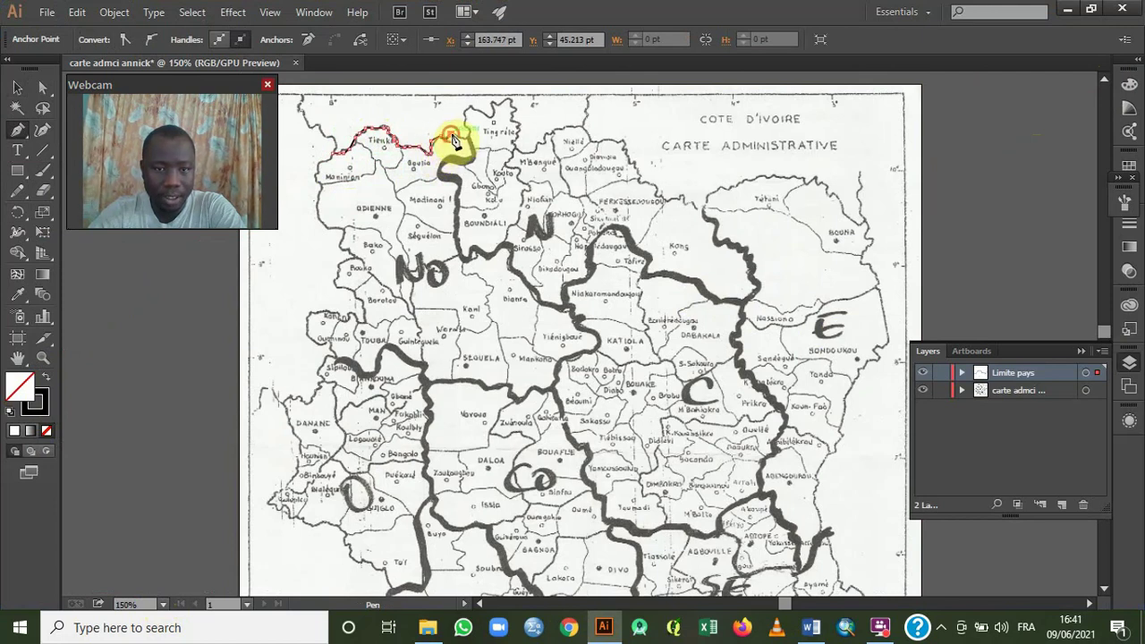
{"action": "left_click", "coordinate": [459, 138]}
{"action": "left_click", "coordinate": [465, 140]}
{"action": "left_click", "coordinate": [469, 135]}
{"action": "left_click", "coordinate": [469, 129]}
{"action": "left_click", "coordinate": [464, 124]}
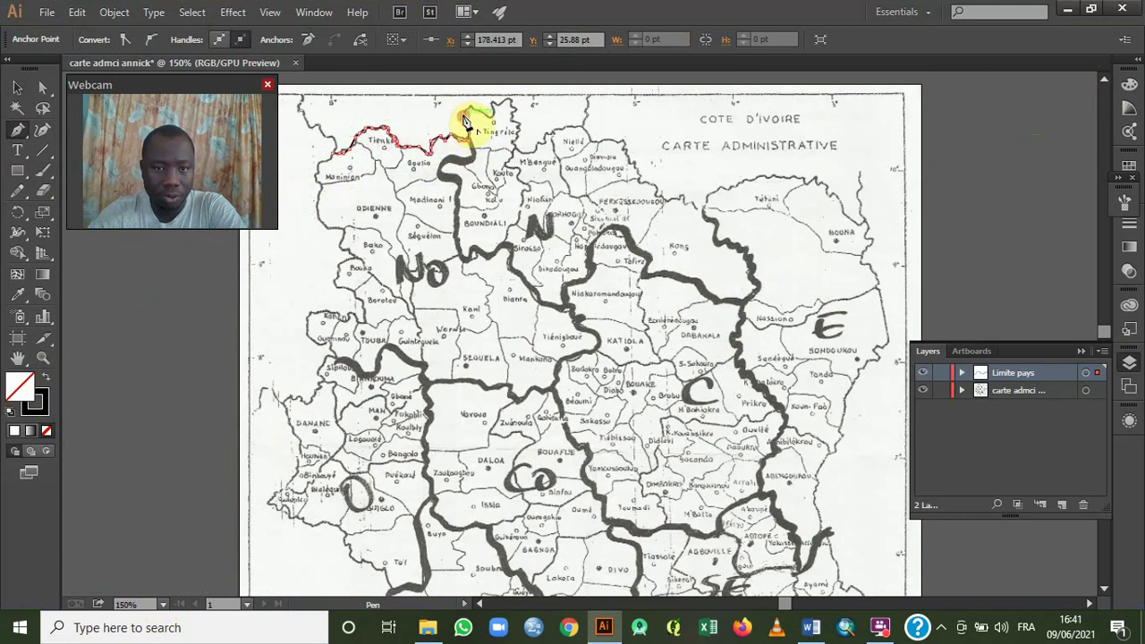
{"action": "left_click", "coordinate": [465, 113]}
{"action": "left_click", "coordinate": [471, 109]}
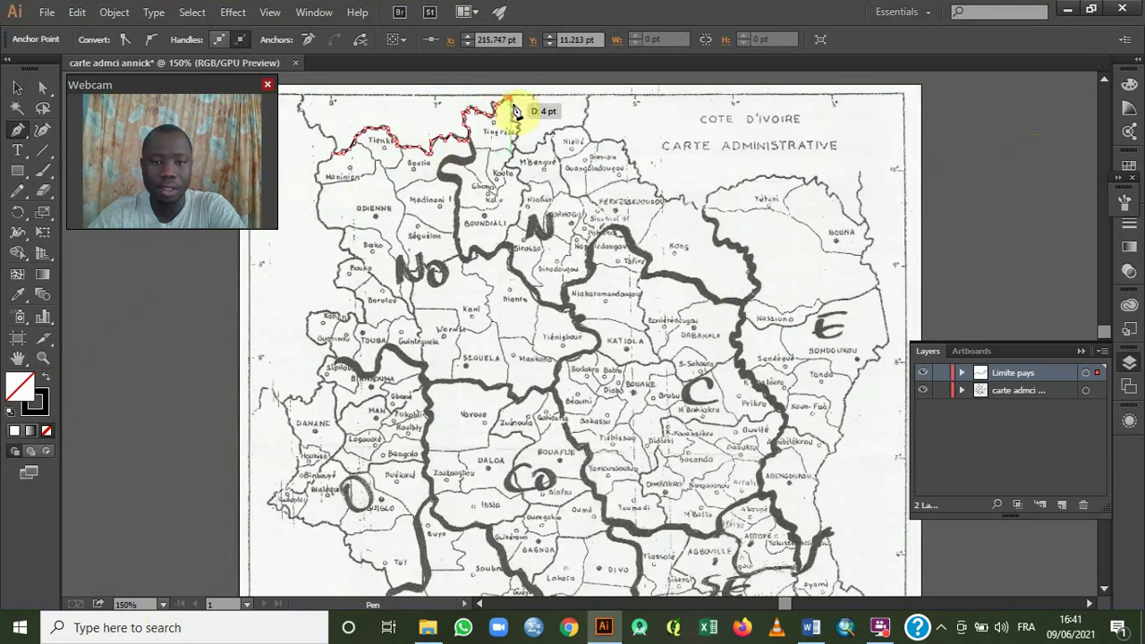
Trace the border from south-east of Tingréla over M'Bengué and Niellé to the corner above Ouangolodougou.
{"action": "left_click", "coordinate": [525, 155]}
{"action": "left_click", "coordinate": [537, 153]}
{"action": "left_click", "coordinate": [540, 147]}
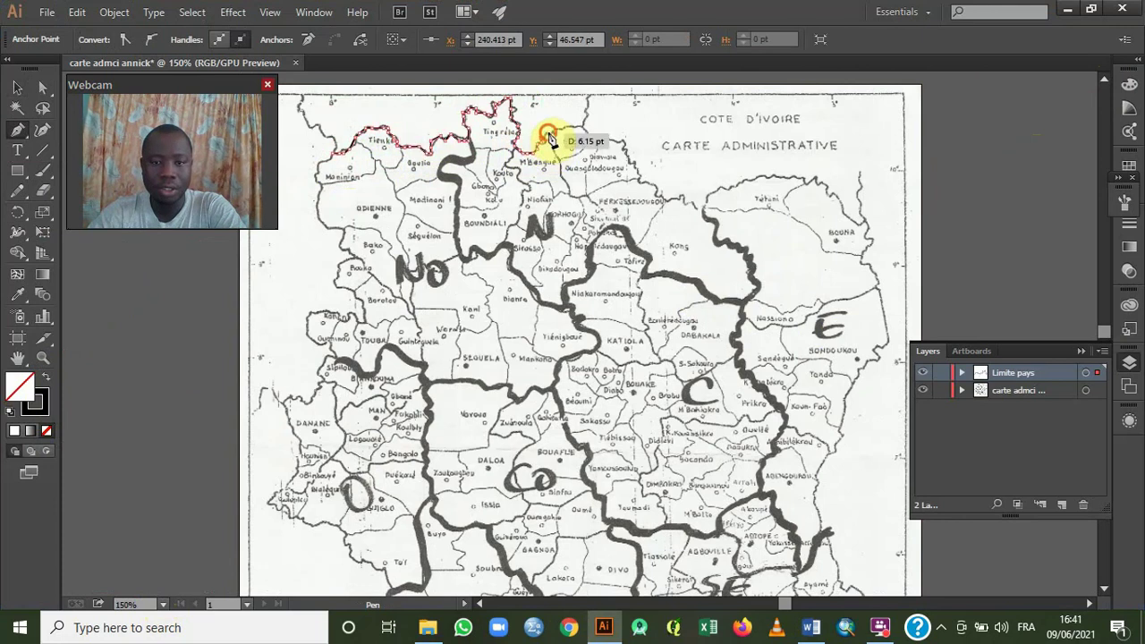
{"action": "left_click", "coordinate": [573, 126]}
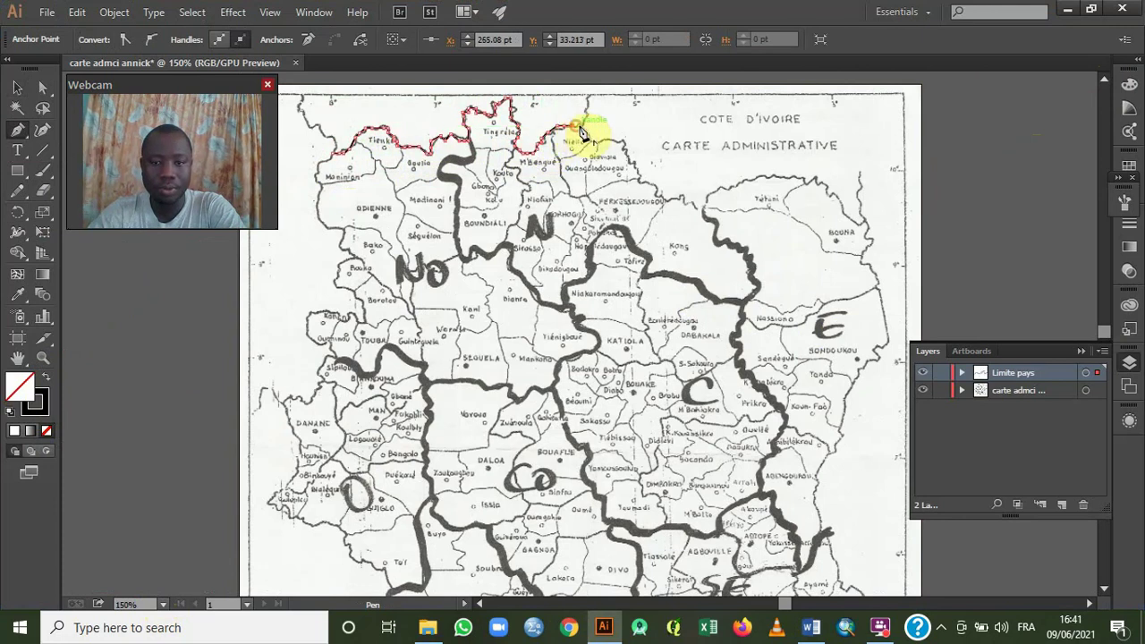
{"action": "left_click", "coordinate": [589, 134]}
{"action": "left_click", "coordinate": [610, 142]}
{"action": "left_click", "coordinate": [623, 143]}
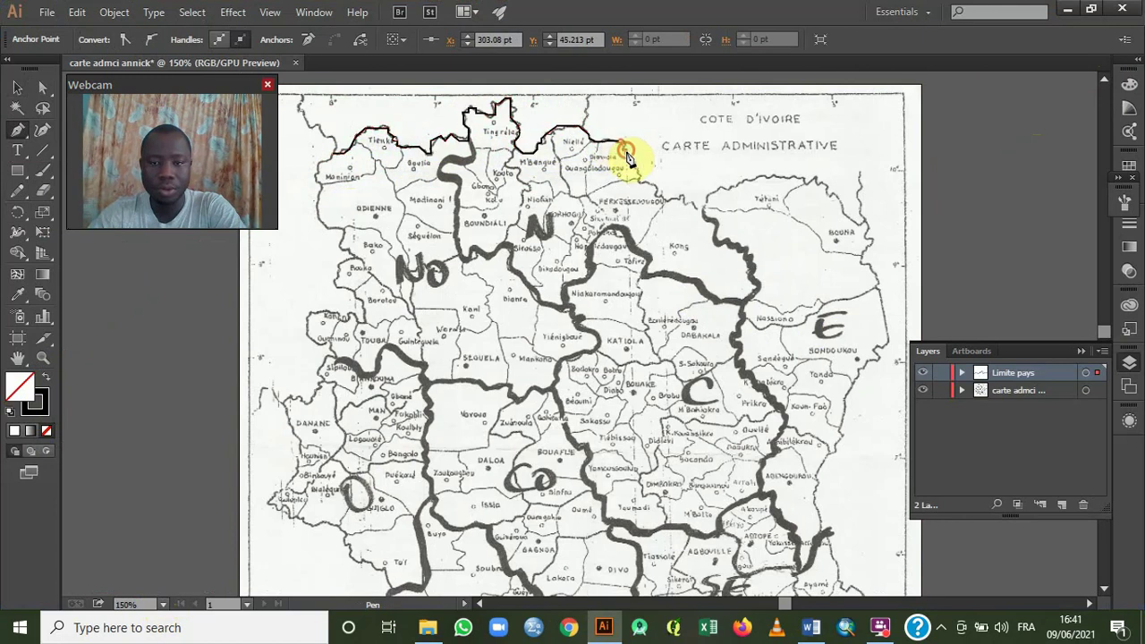
Trace the border south-eastward past Ouangolodougou and Ferkessédougou to the top of the thick regional line north of Kong.
{"action": "left_click", "coordinate": [631, 161]}
{"action": "left_click", "coordinate": [634, 166]}
{"action": "left_click", "coordinate": [639, 172]}
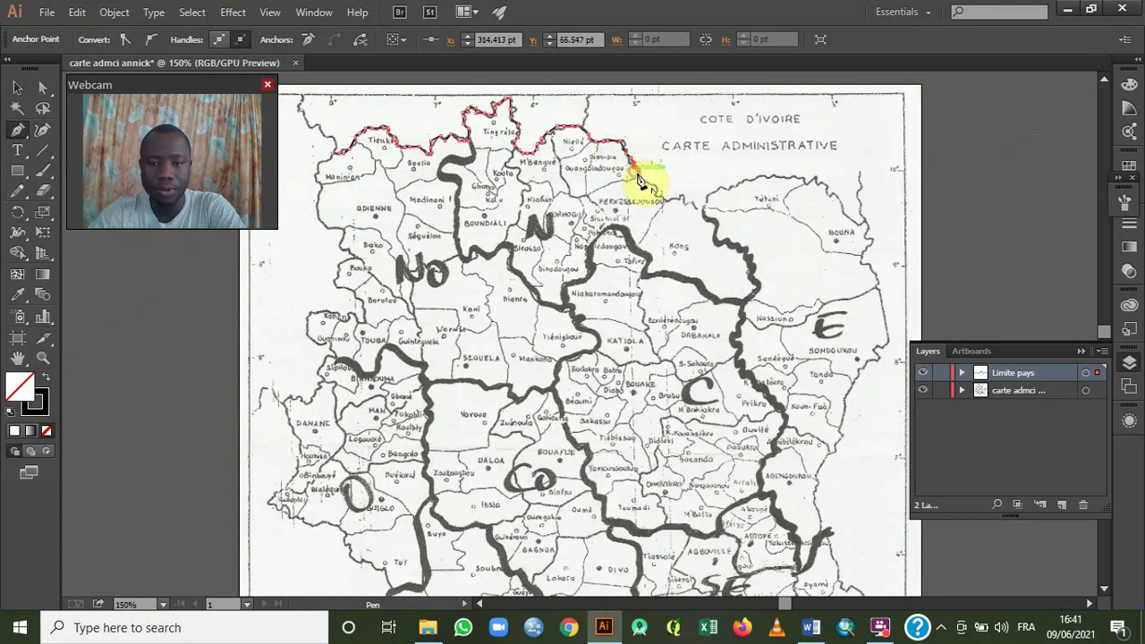
{"action": "left_click", "coordinate": [644, 178]}
{"action": "left_click", "coordinate": [649, 182]}
{"action": "left_click", "coordinate": [656, 186]}
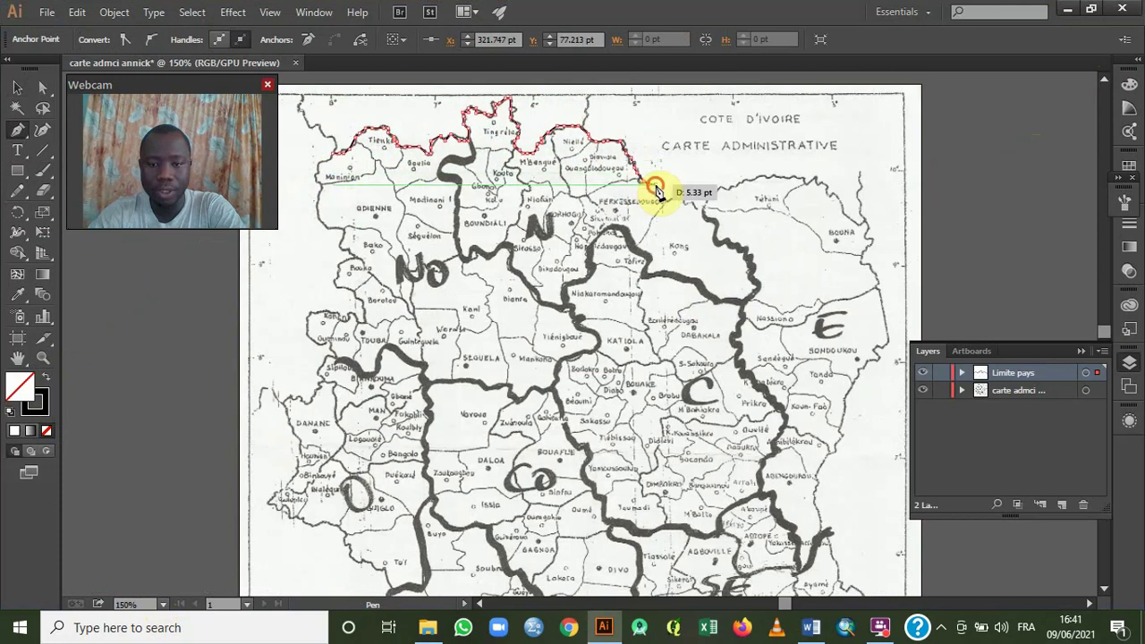
{"action": "left_click", "coordinate": [661, 196]}
{"action": "left_click", "coordinate": [668, 200]}
{"action": "left_click", "coordinate": [672, 200]}
{"action": "left_click", "coordinate": [683, 196]}
{"action": "left_click", "coordinate": [686, 201]}
{"action": "left_click", "coordinate": [690, 206]}
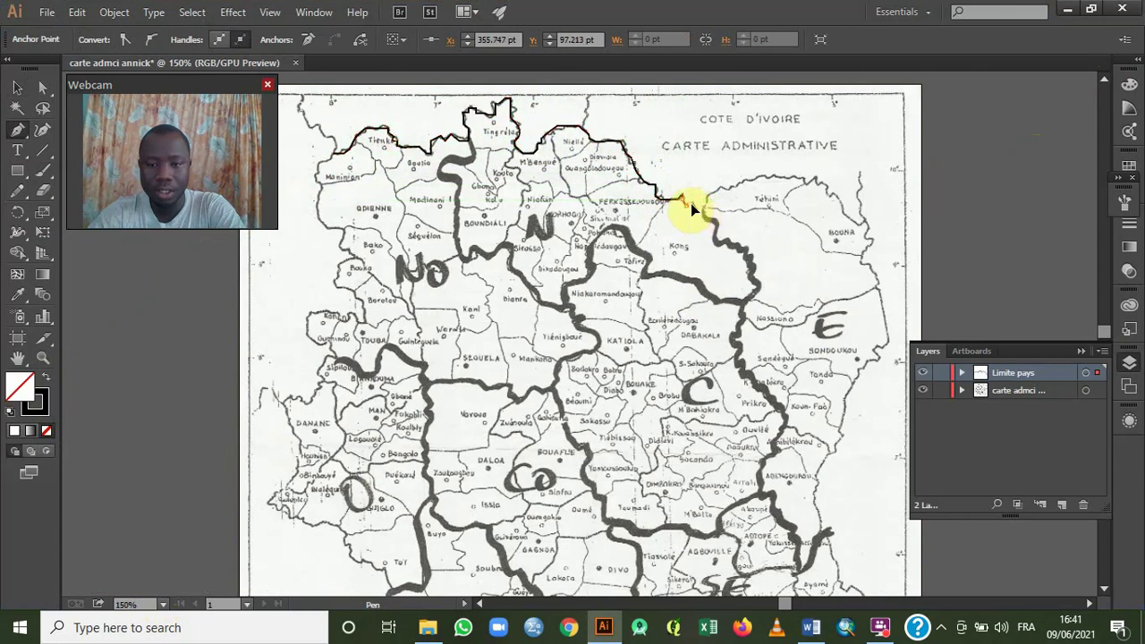
{"action": "left_click", "coordinate": [696, 202]}
{"action": "left_click", "coordinate": [699, 208]}
{"action": "left_click", "coordinate": [705, 207]}
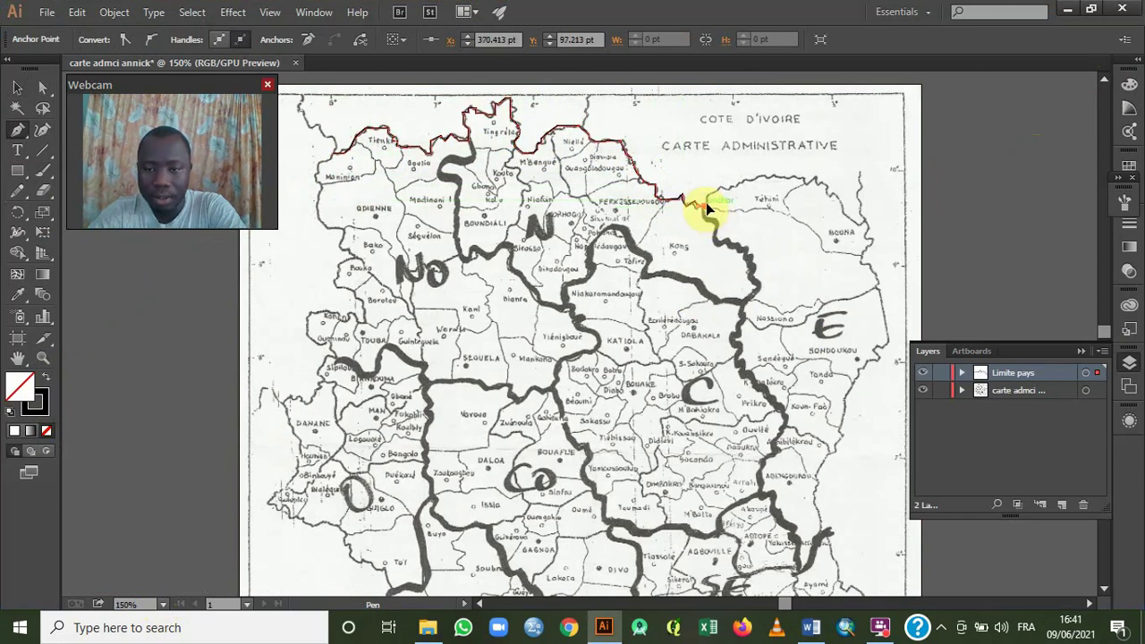
Trace the curved stretch of the northern border from the thick regional line over Téhini.
{"action": "left_click", "coordinate": [714, 194]}
{"action": "left_click", "coordinate": [731, 188]}
{"action": "left_click", "coordinate": [740, 185]}
{"action": "left_click", "coordinate": [755, 180]}
{"action": "left_click", "coordinate": [762, 179]}
{"action": "left_click", "coordinate": [771, 178]}
{"action": "left_click", "coordinate": [785, 177]}
{"action": "left_click", "coordinate": [795, 178]}
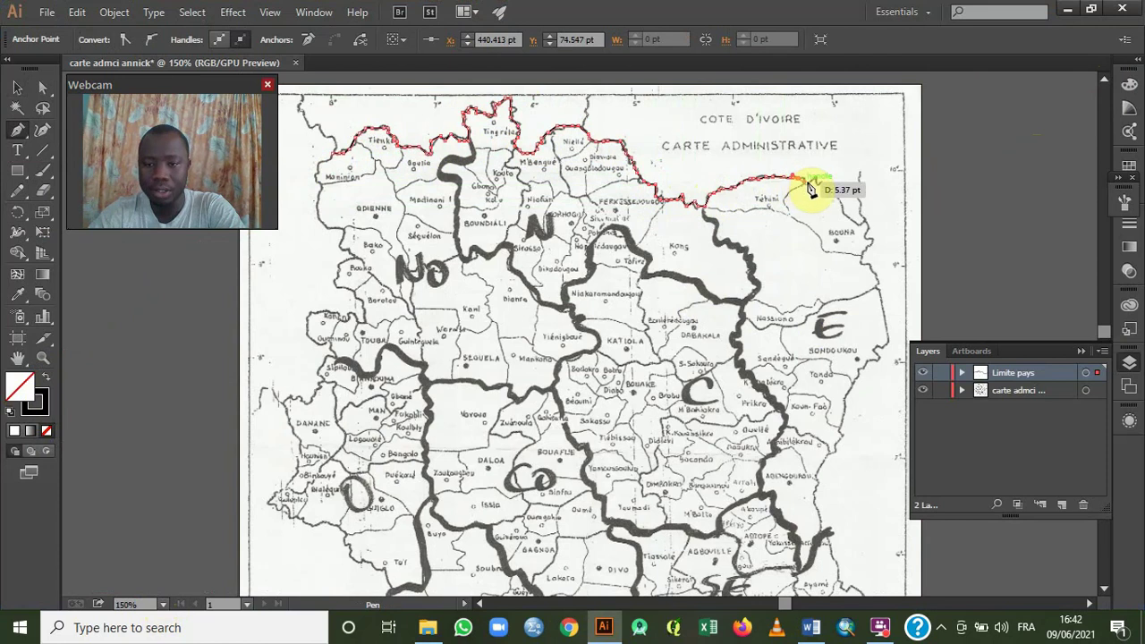
Trace the north-eastern border from beyond Téhini around Bouna and down to Bondoukou.
{"action": "left_click", "coordinate": [815, 177]}
{"action": "left_click", "coordinate": [818, 182]}
{"action": "left_click", "coordinate": [823, 183]}
{"action": "left_click", "coordinate": [836, 194]}
{"action": "left_click", "coordinate": [856, 222]}
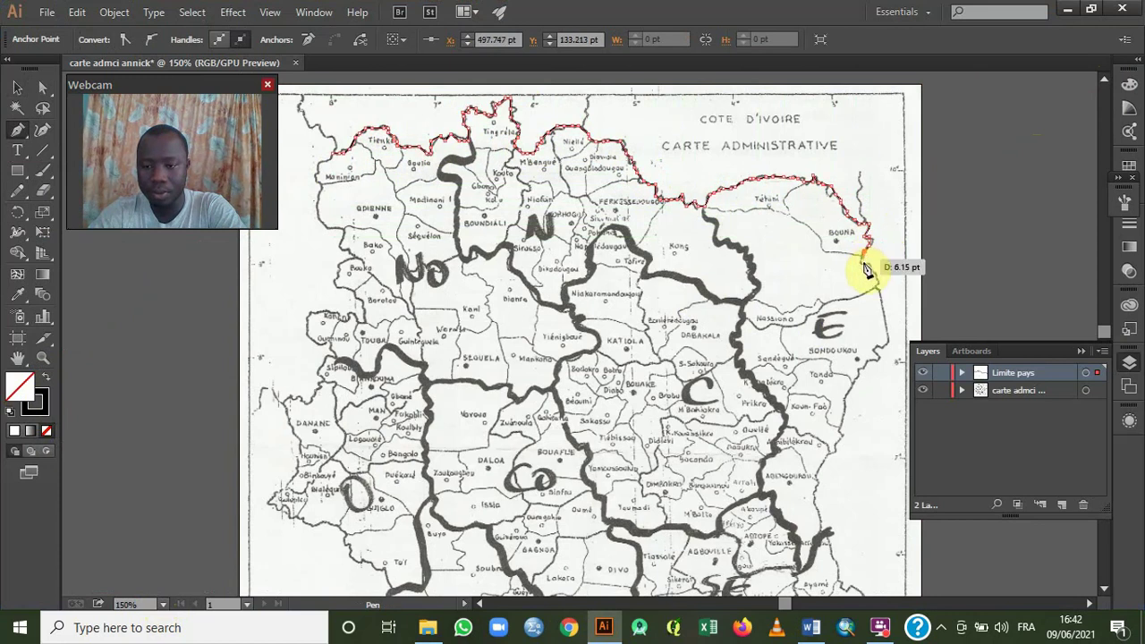
{"action": "left_click", "coordinate": [866, 266]}
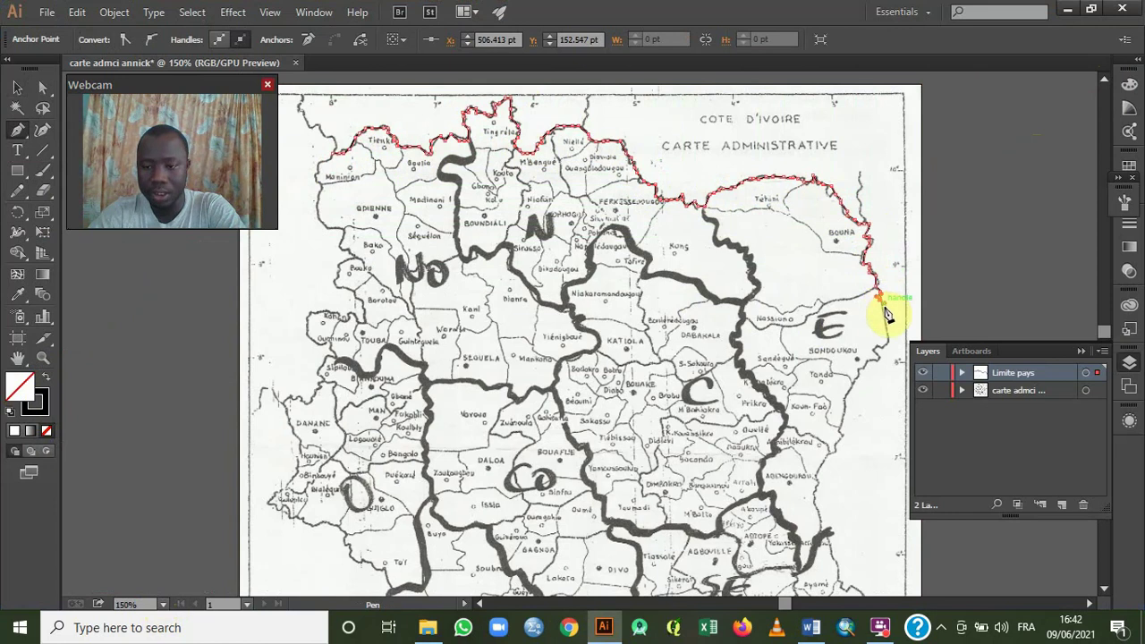
{"action": "left_click", "coordinate": [888, 337]}
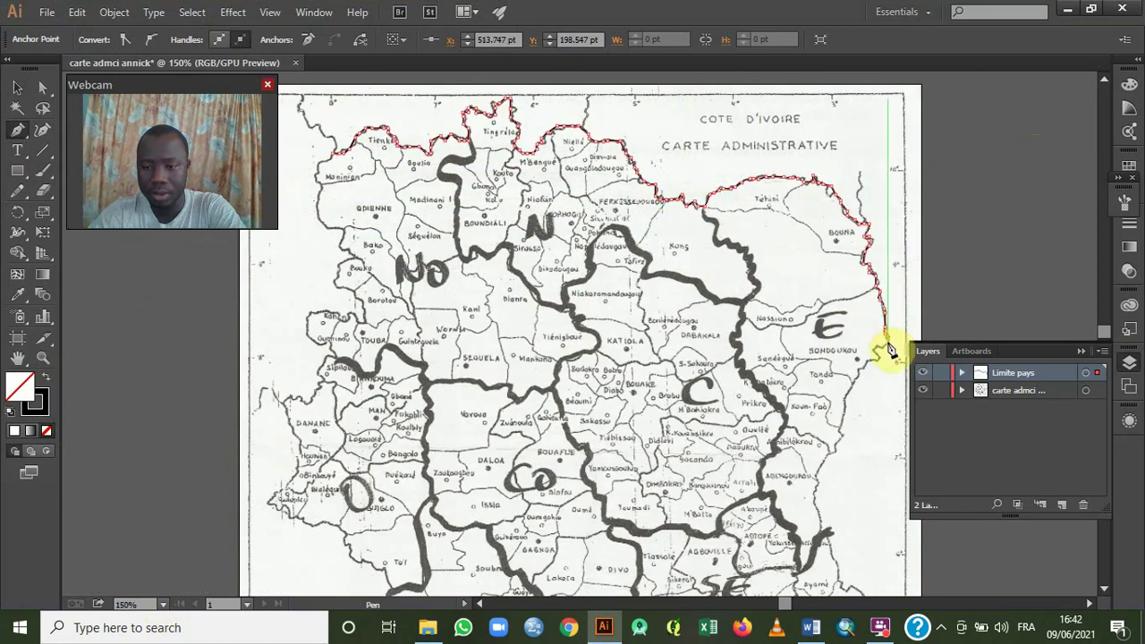
{"action": "left_click", "coordinate": [889, 346]}
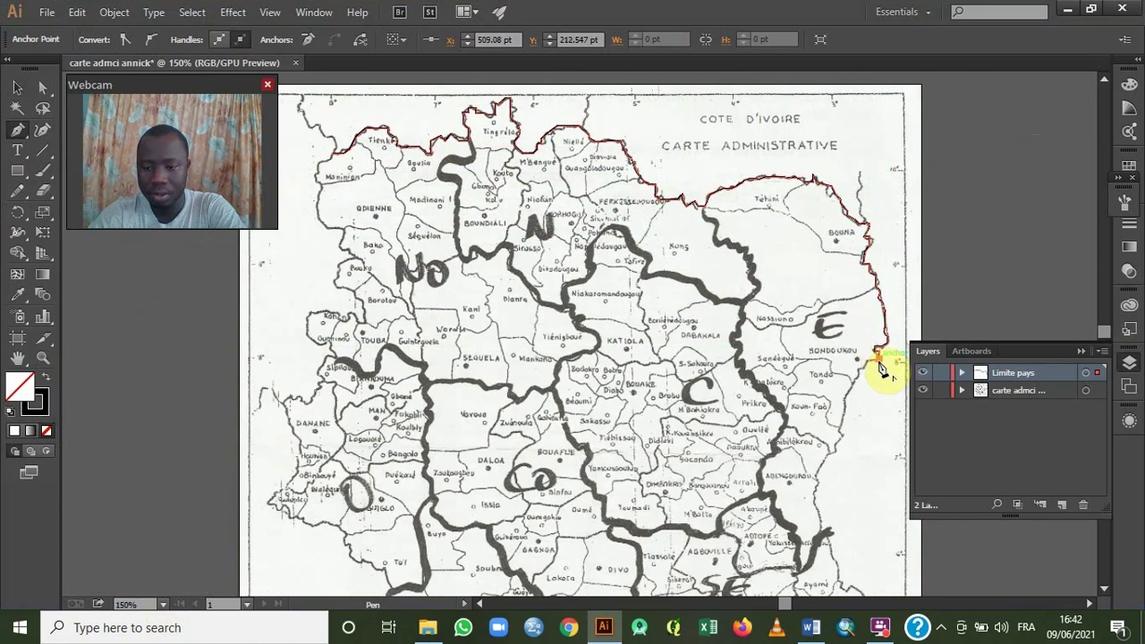
{"action": "left_click", "coordinate": [876, 363]}
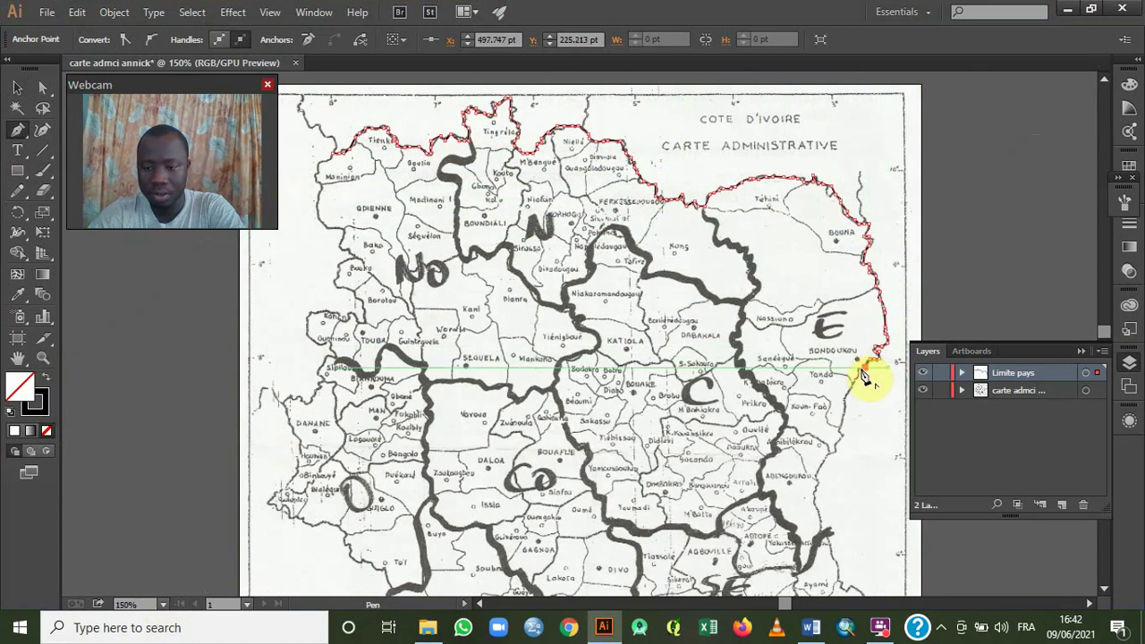
Trace the eastern border southward from Bondoukou past Agnibilékrou and Abengourou to just above Ayamé.
{"action": "left_click", "coordinate": [859, 388]}
{"action": "left_click", "coordinate": [847, 408]}
{"action": "left_click", "coordinate": [844, 428]}
{"action": "left_click", "coordinate": [838, 446]}
{"action": "left_click", "coordinate": [827, 462]}
{"action": "left_click", "coordinate": [823, 477]}
{"action": "left_click", "coordinate": [818, 487]}
{"action": "left_click", "coordinate": [816, 501]}
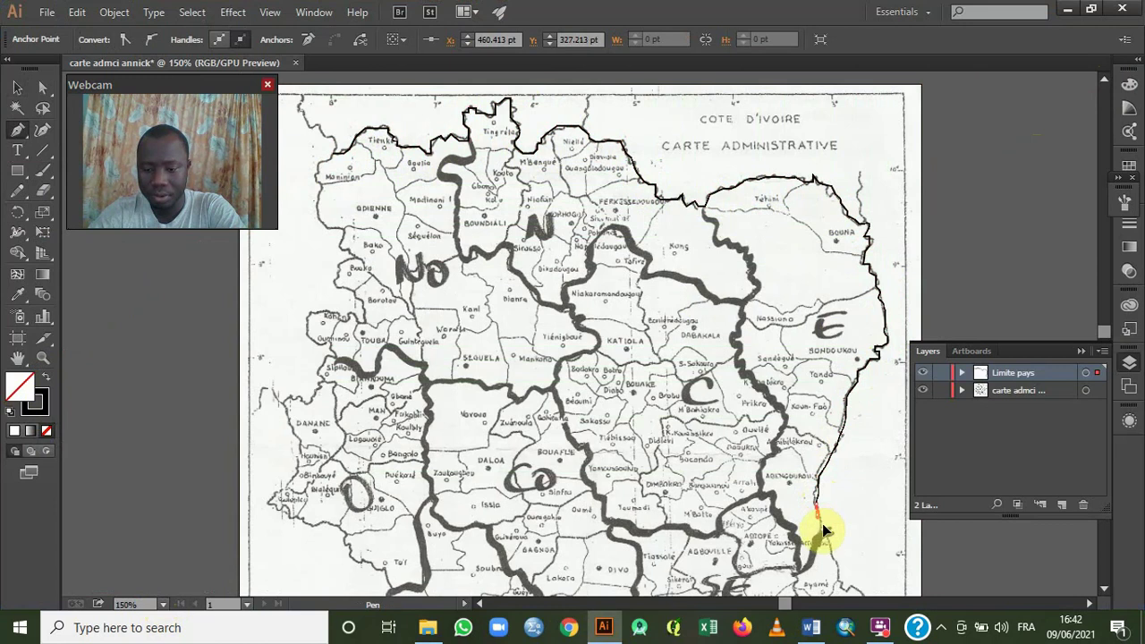
{"action": "left_click", "coordinate": [829, 544]}
{"action": "left_click", "coordinate": [833, 561]}
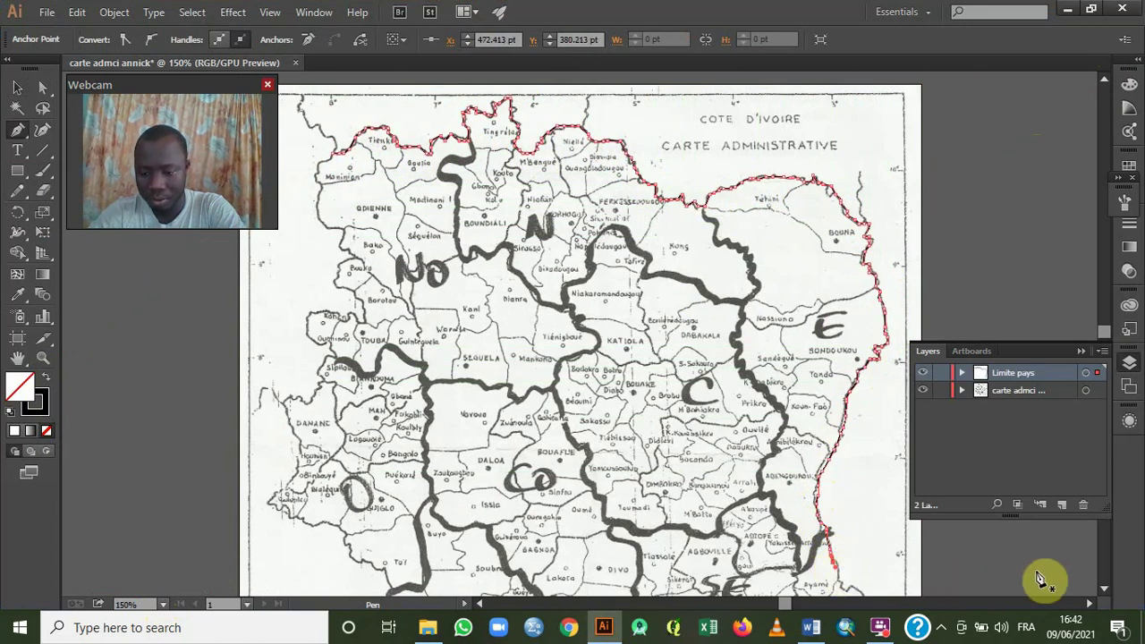
Trace the eastern border from just above Ayamé around the stepped corner to the east of Aboisso.
{"action": "left_click", "coordinate": [1104, 591]}
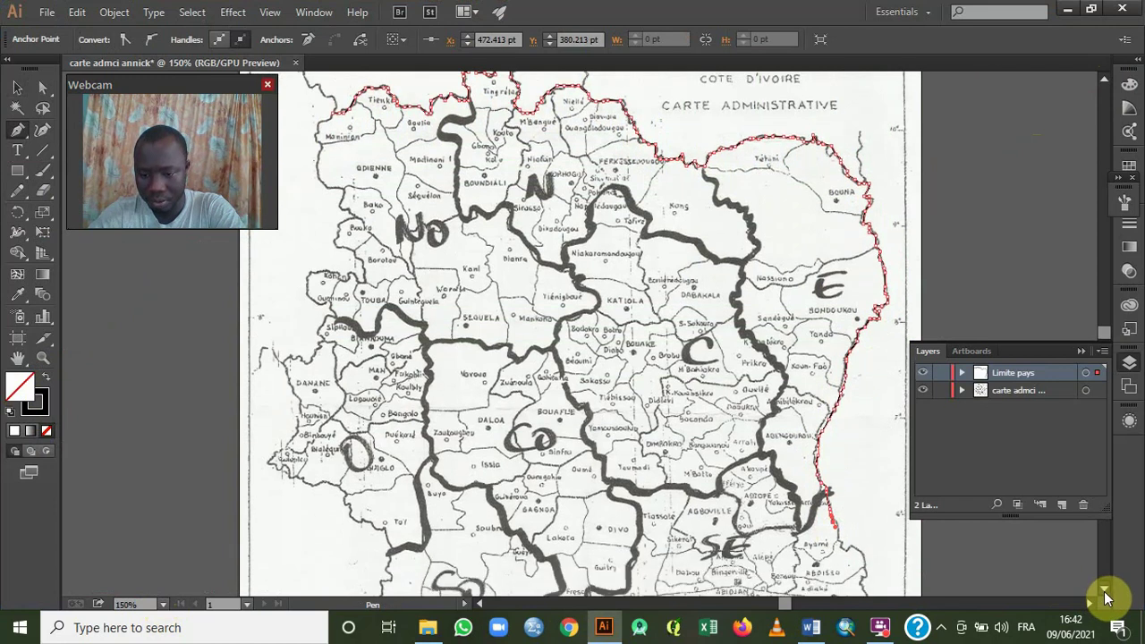
{"action": "key", "text": "ctrl+z"}
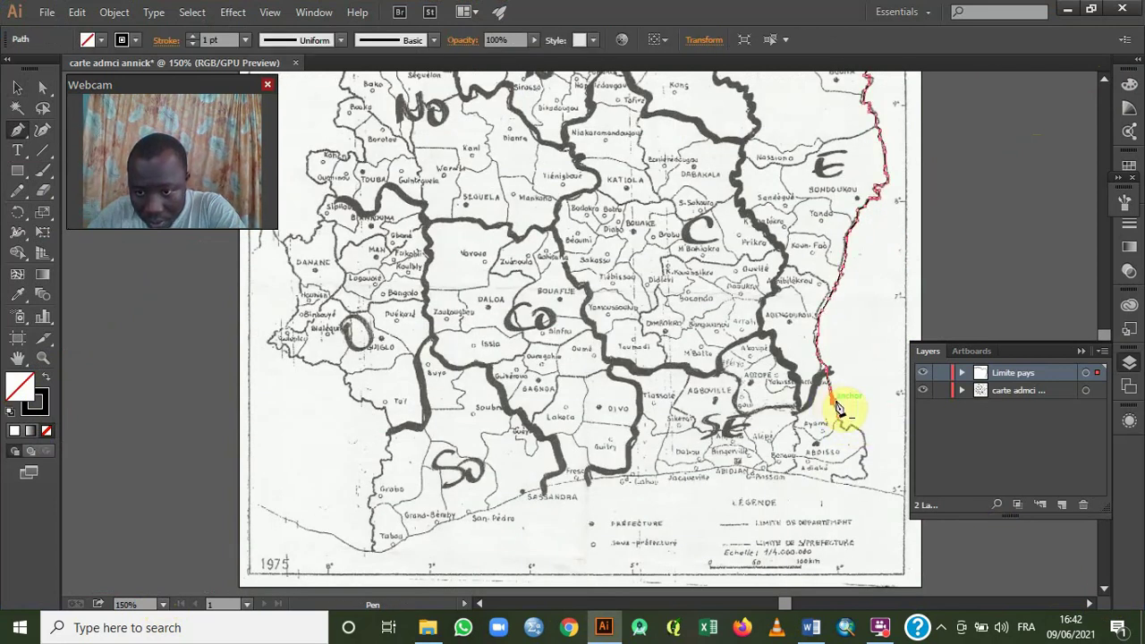
{"action": "left_click", "coordinate": [843, 412]}
{"action": "left_click", "coordinate": [847, 423]}
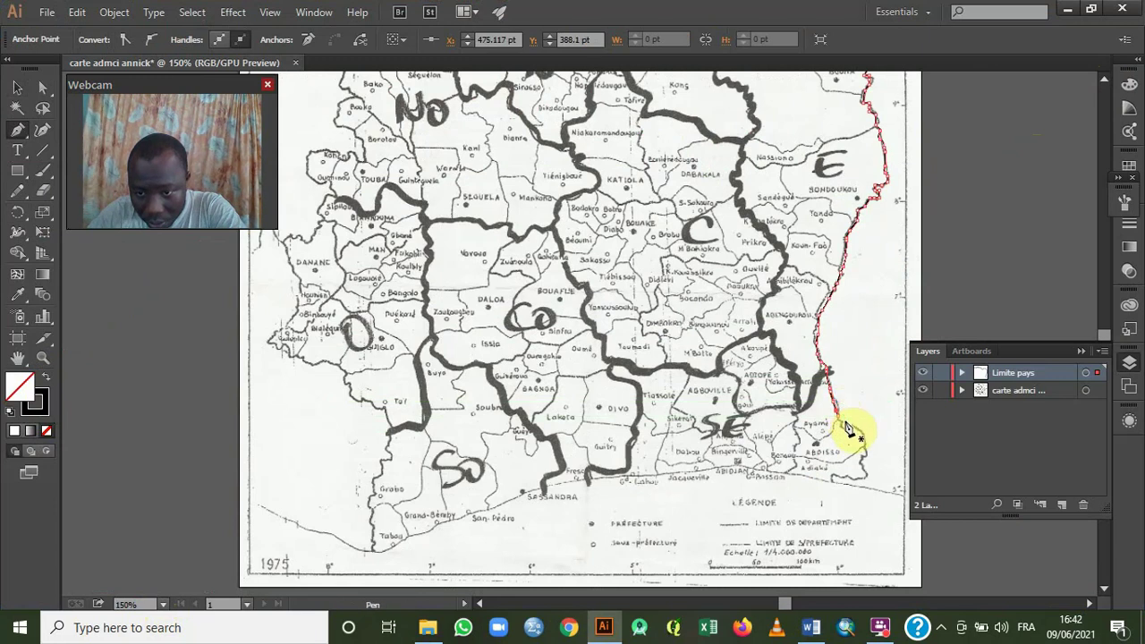
{"action": "left_click", "coordinate": [839, 421]}
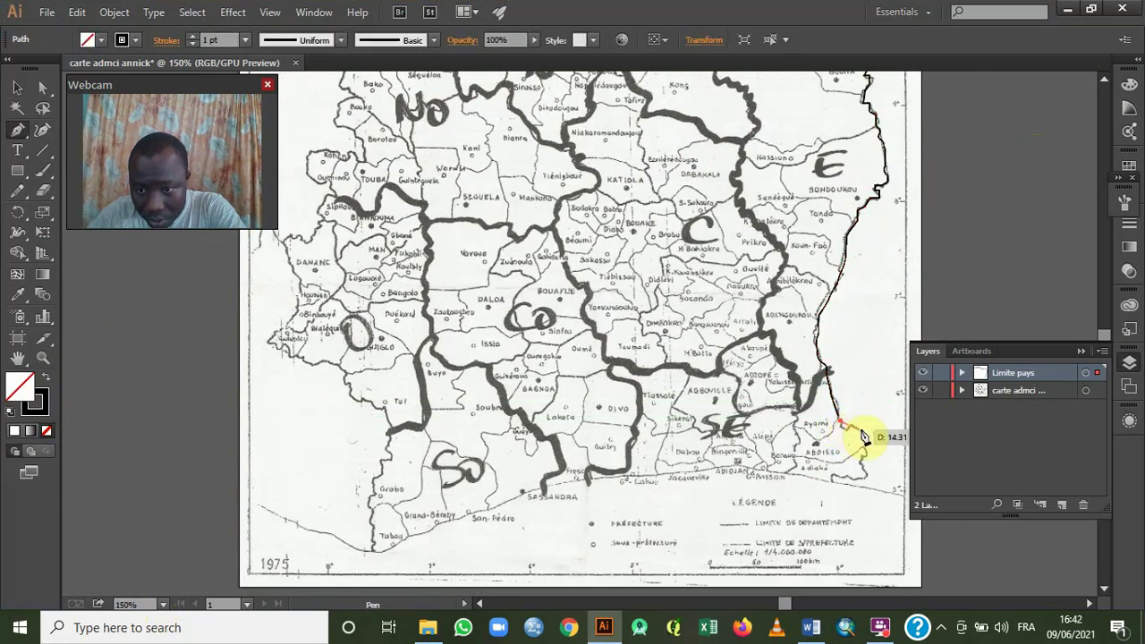
{"action": "left_click", "coordinate": [856, 435]}
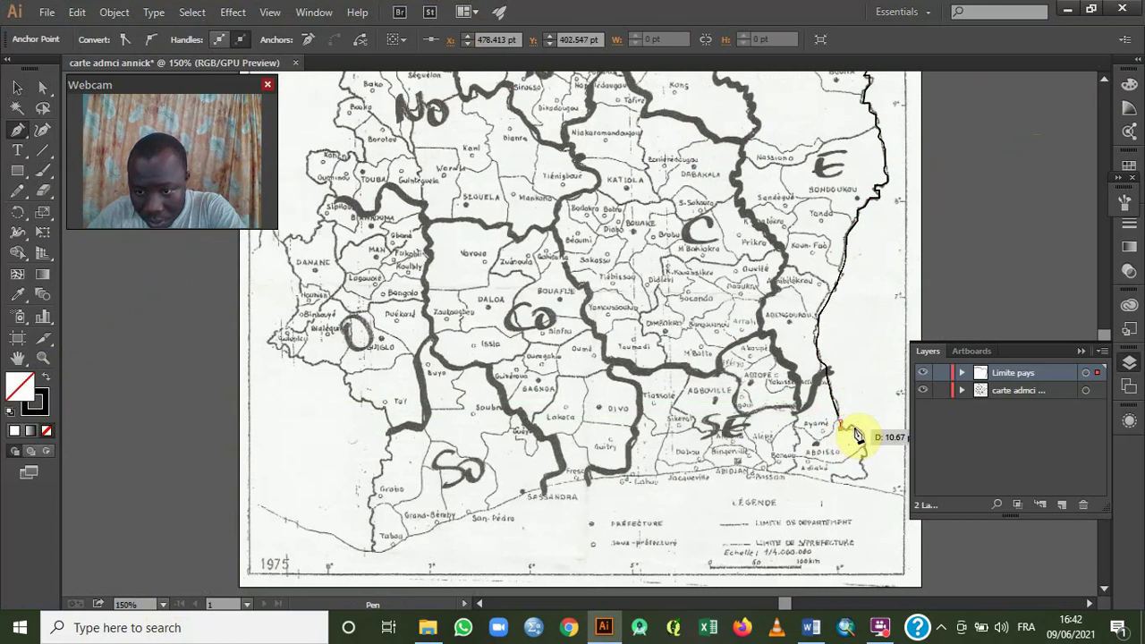
{"action": "left_click", "coordinate": [849, 422]}
{"action": "left_click", "coordinate": [856, 426]}
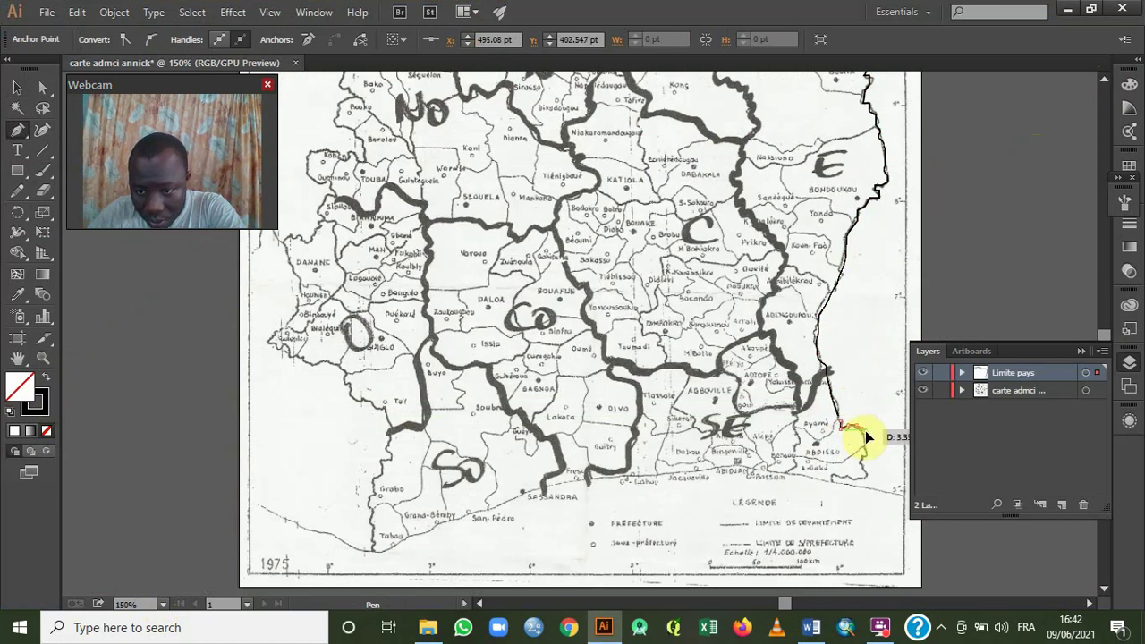
{"action": "left_click", "coordinate": [865, 446]}
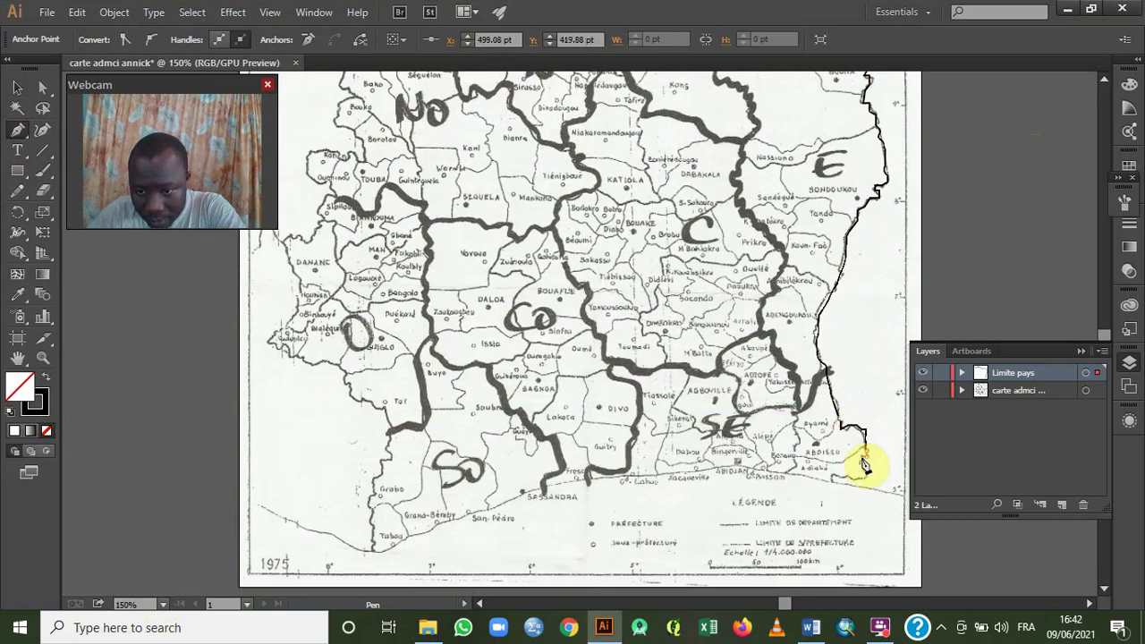
{"action": "left_click", "coordinate": [864, 452]}
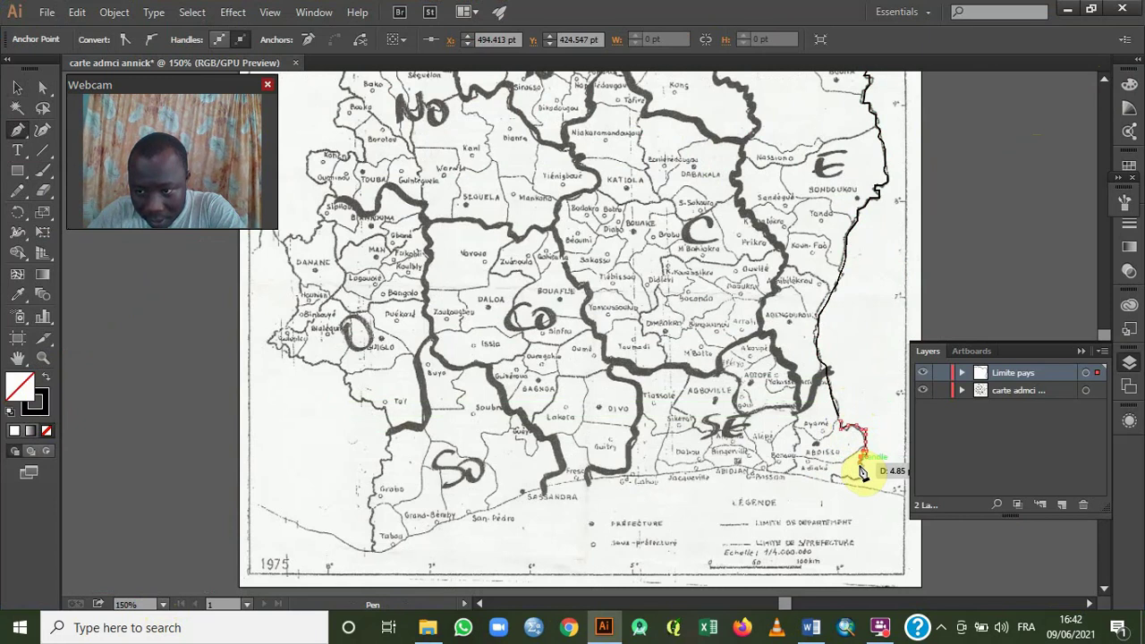
Trace the outline around the south-east corner below Aboisso and westward along the coast past Abidjan and Grand-Lahou.
{"action": "left_click", "coordinate": [1087, 375]}
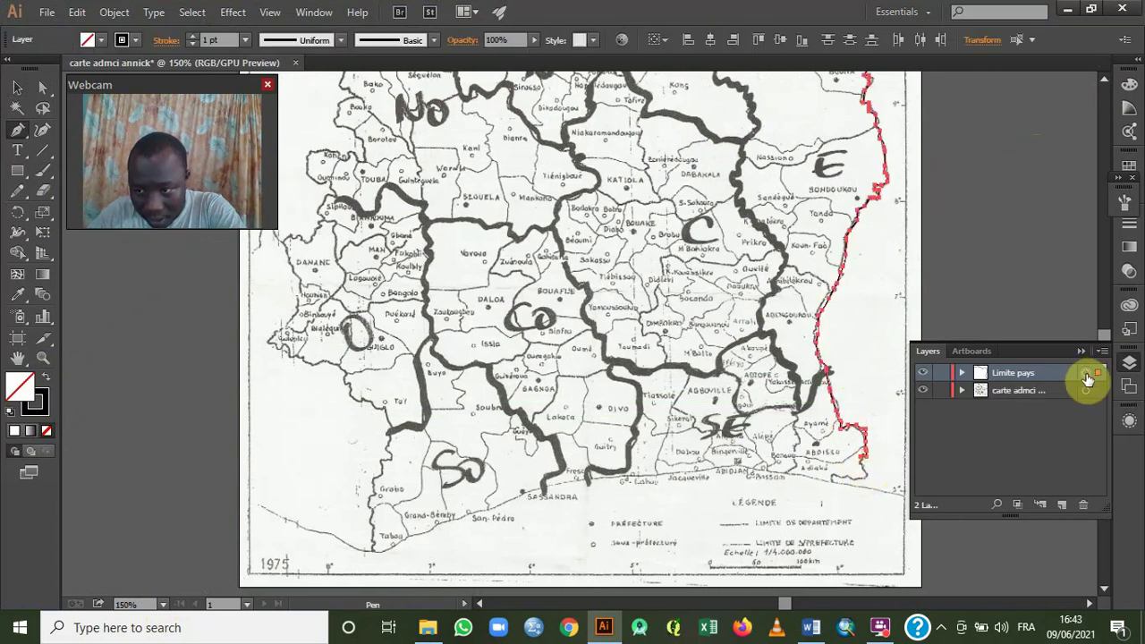
{"action": "left_click", "coordinate": [865, 473]}
{"action": "left_click", "coordinate": [866, 480]}
{"action": "left_click", "coordinate": [855, 480]}
{"action": "left_click_drag", "start_coordinate": [851, 483], "coordinate": [840, 481]}
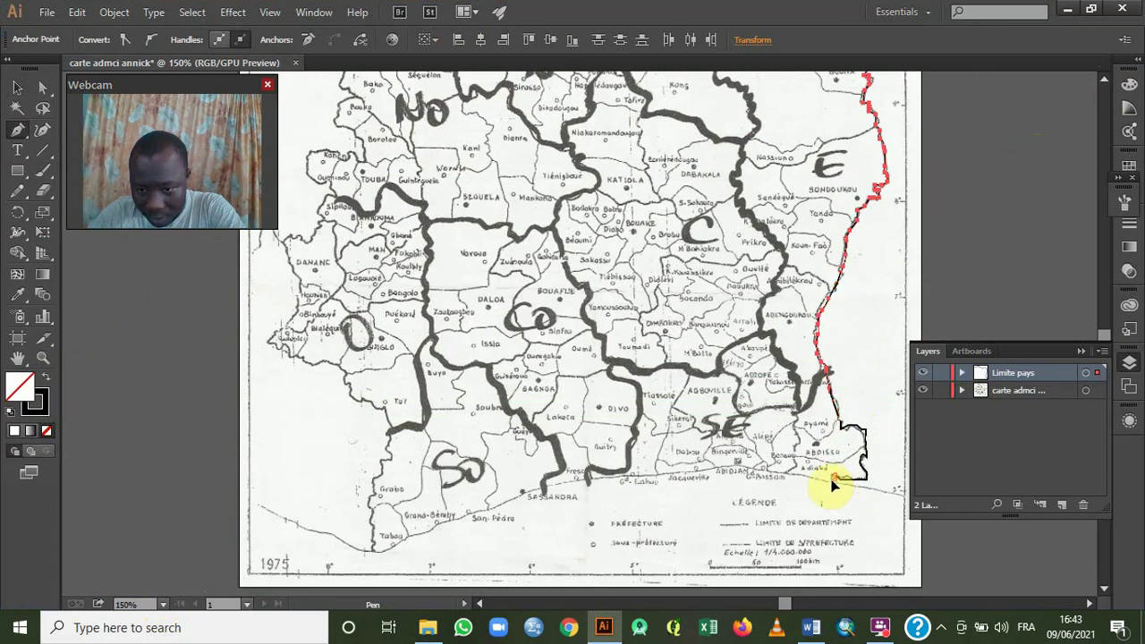
{"action": "left_click_drag", "start_coordinate": [793, 480], "coordinate": [613, 483]}
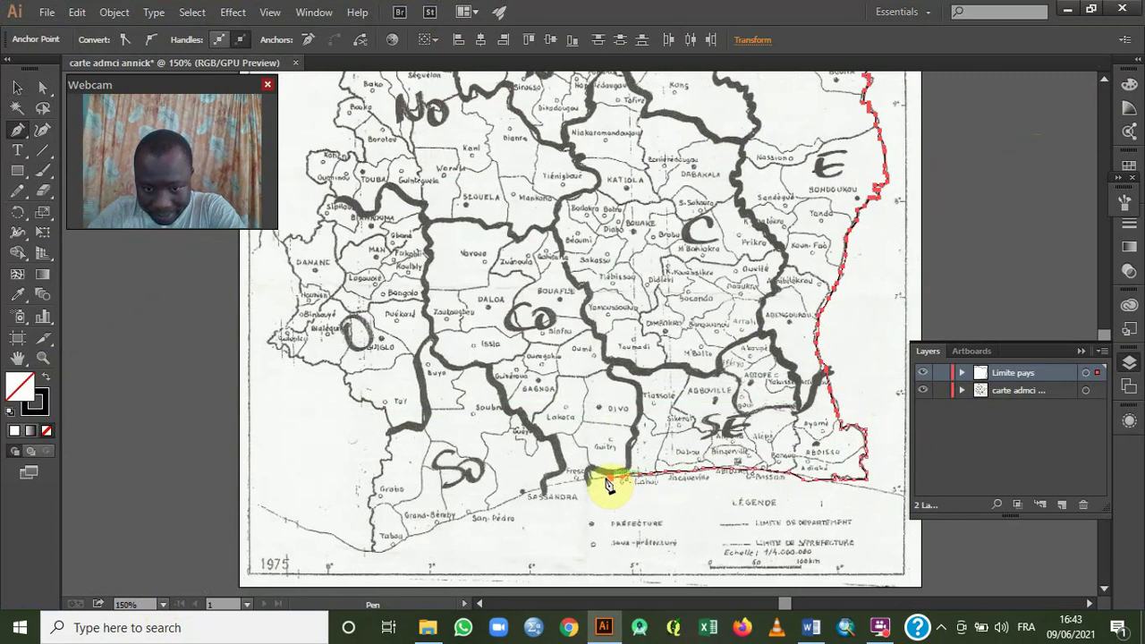
Trace the coastline westward from Fresco past Sassandra to San-Pédro.
{"action": "left_click", "coordinate": [588, 481]}
{"action": "left_click", "coordinate": [566, 483]}
{"action": "left_click", "coordinate": [545, 486]}
{"action": "left_click", "coordinate": [529, 492]}
{"action": "left_click", "coordinate": [515, 498]}
{"action": "left_click", "coordinate": [495, 507]}
{"action": "left_click", "coordinate": [475, 513]}
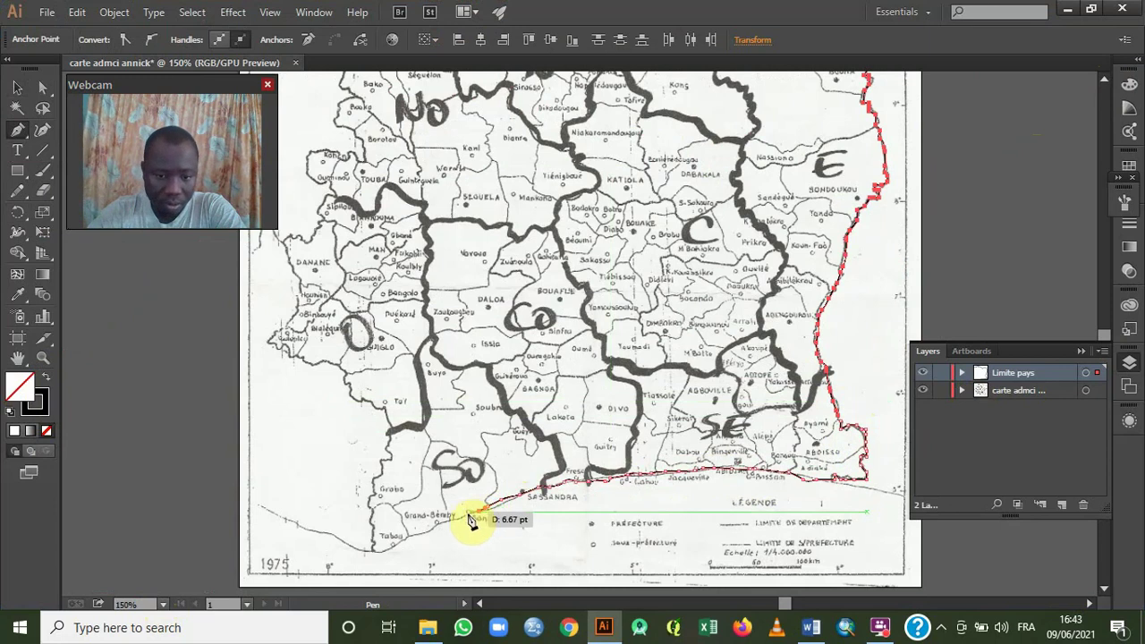
Trace the coastline from San-Pédro past Grand-Béréby to the country's southern tip below Tabou.
{"action": "left_click", "coordinate": [455, 518]}
{"action": "left_click", "coordinate": [431, 529]}
{"action": "left_click", "coordinate": [420, 534]}
{"action": "left_click", "coordinate": [407, 536]}
{"action": "left_click", "coordinate": [397, 541]}
{"action": "left_click", "coordinate": [389, 548]}
{"action": "left_click", "coordinate": [376, 552]}
Trace the western border northward from Tabou past Grabo to the thick regional line above "SO".
{"action": "left_click", "coordinate": [375, 542]}
{"action": "left_click", "coordinate": [374, 529]}
{"action": "left_click", "coordinate": [373, 522]}
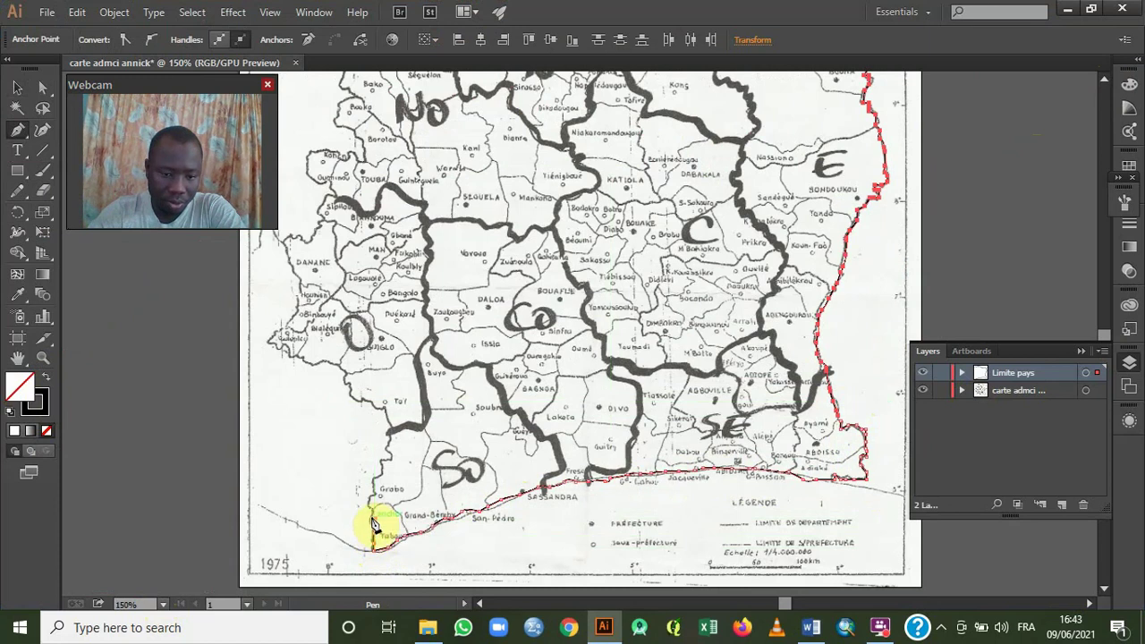
{"action": "left_click", "coordinate": [371, 507]}
{"action": "left_click", "coordinate": [374, 498]}
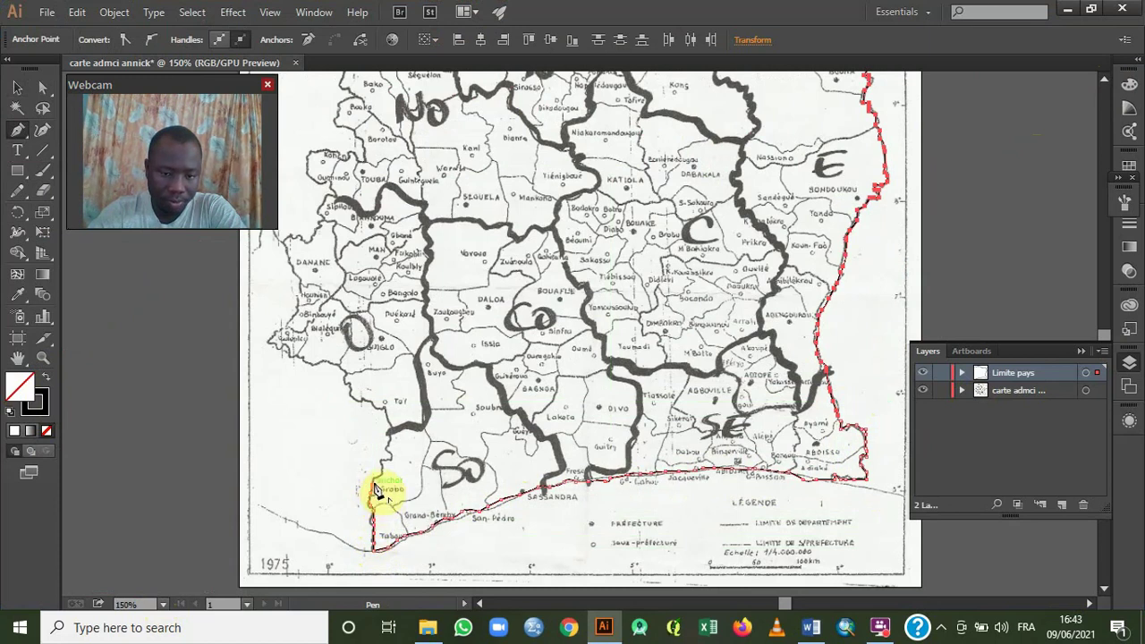
{"action": "left_click", "coordinate": [384, 473]}
{"action": "left_click", "coordinate": [380, 460]}
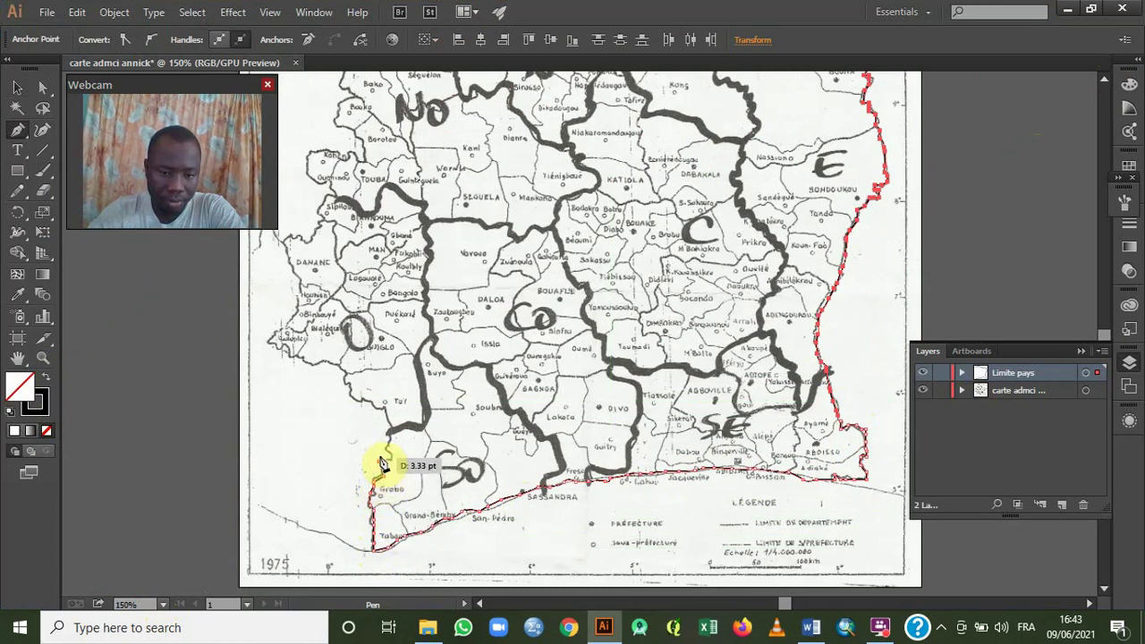
{"action": "left_click", "coordinate": [386, 450]}
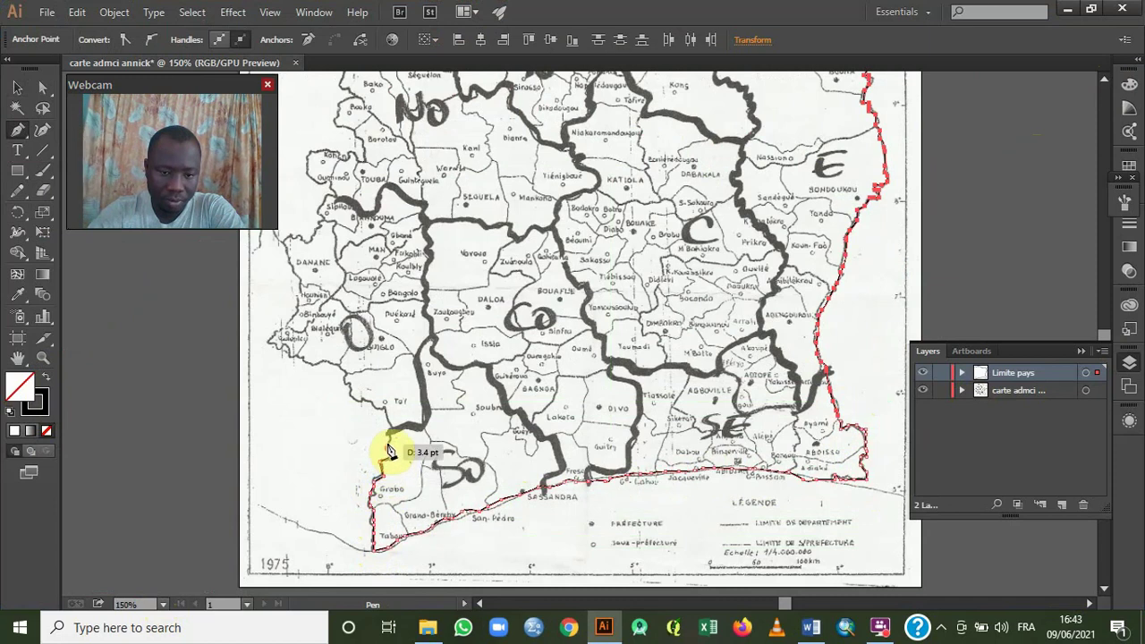
{"action": "left_click", "coordinate": [388, 438]}
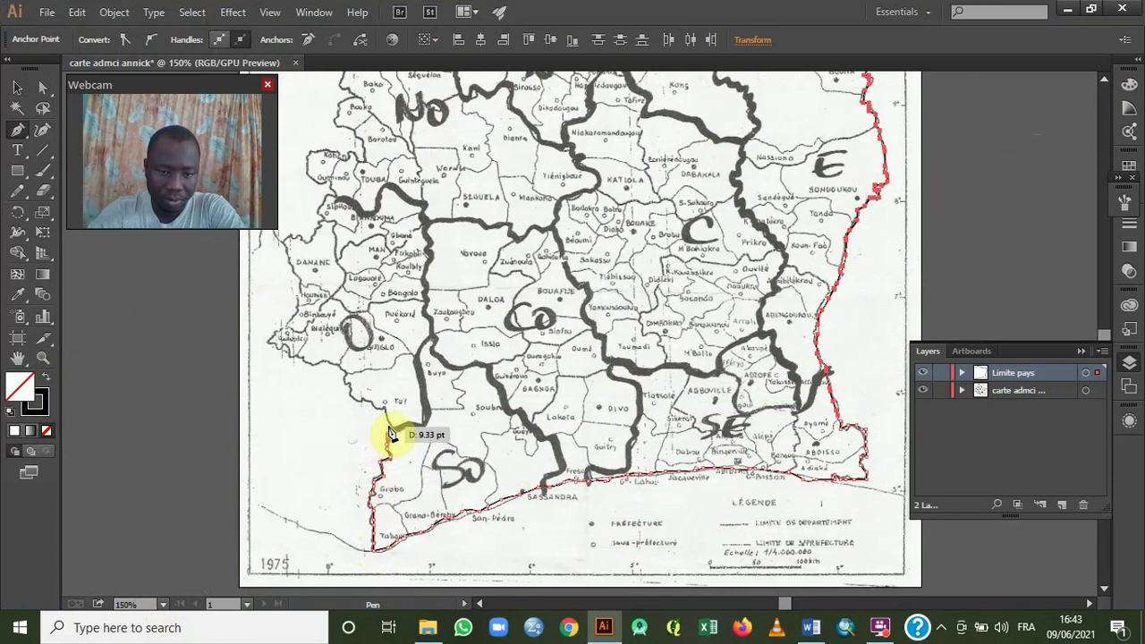
Trace the border north-westward from the thick regional line past Taï to the westernmost tip beyond Bloléquin.
{"action": "left_click", "coordinate": [389, 415]}
{"action": "left_click", "coordinate": [369, 401]}
{"action": "left_click", "coordinate": [353, 397]}
{"action": "left_click", "coordinate": [346, 382]}
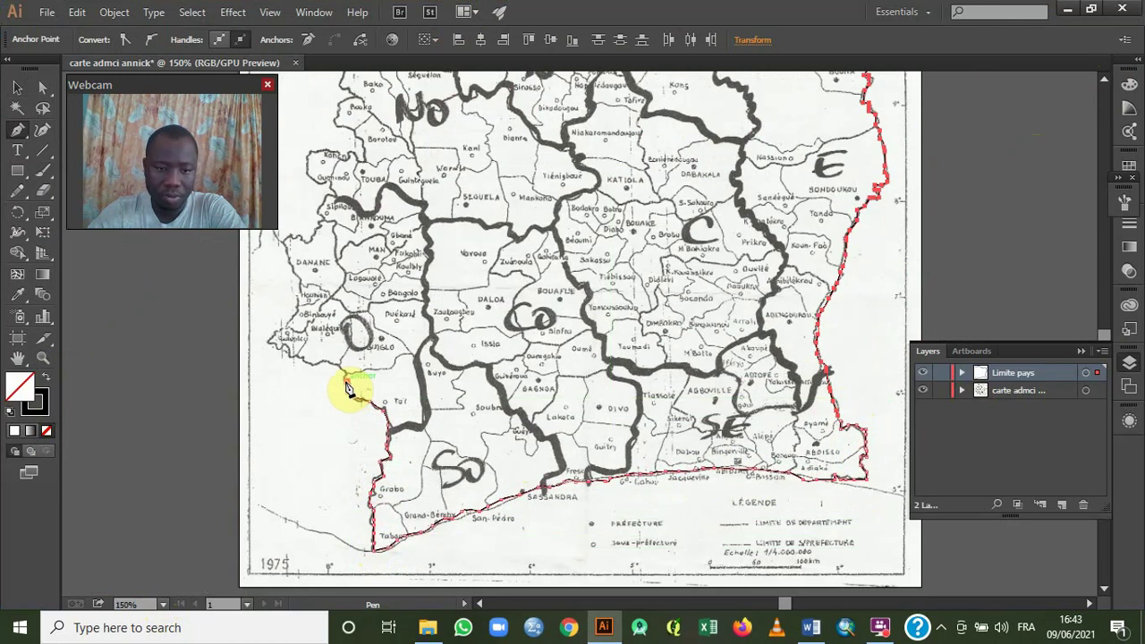
{"action": "left_click", "coordinate": [335, 370]}
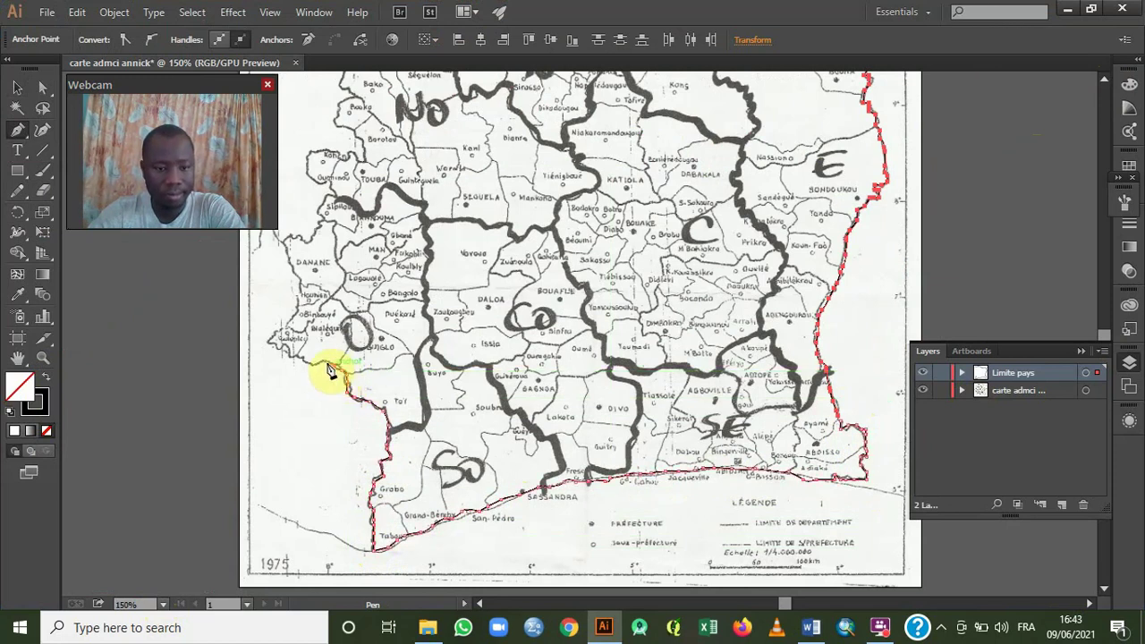
{"action": "left_click", "coordinate": [307, 363]}
{"action": "left_click", "coordinate": [292, 360]}
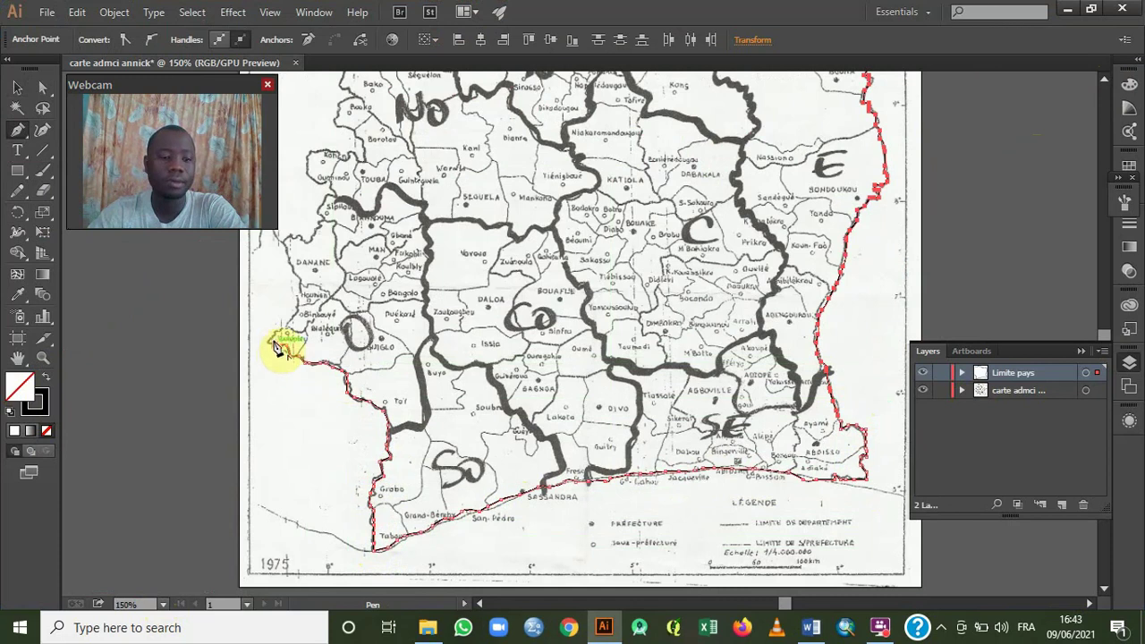
{"action": "left_click", "coordinate": [270, 340]}
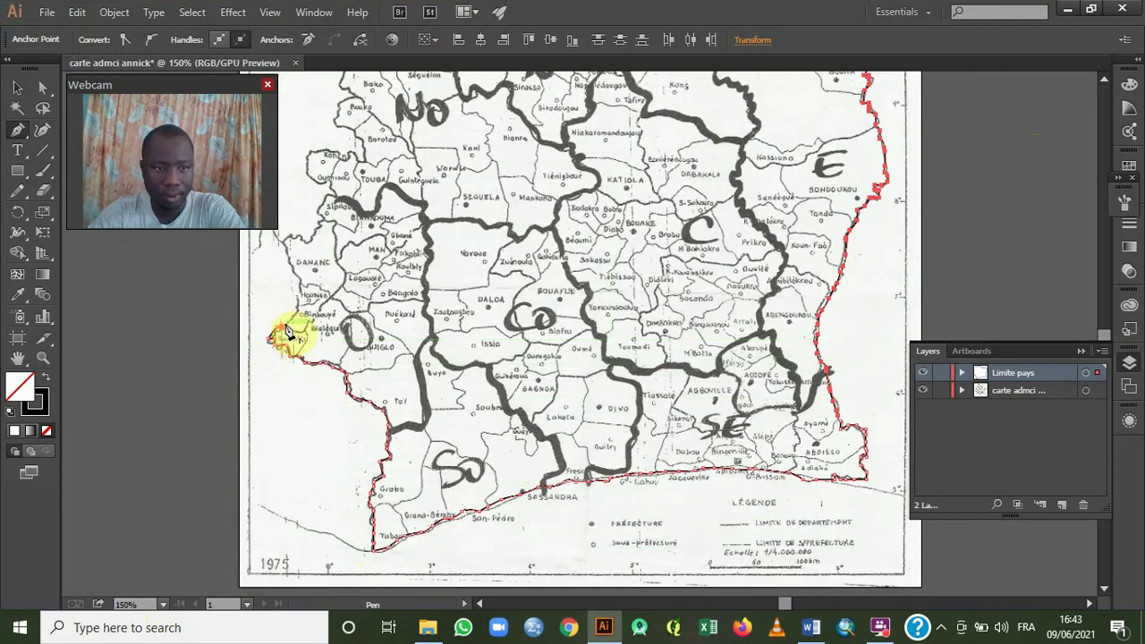
Trace the western border from the westernmost tip northward around Danané to just below Sipilou.
{"action": "left_click", "coordinate": [287, 318]}
{"action": "left_click", "coordinate": [298, 288]}
{"action": "left_click", "coordinate": [285, 255]}
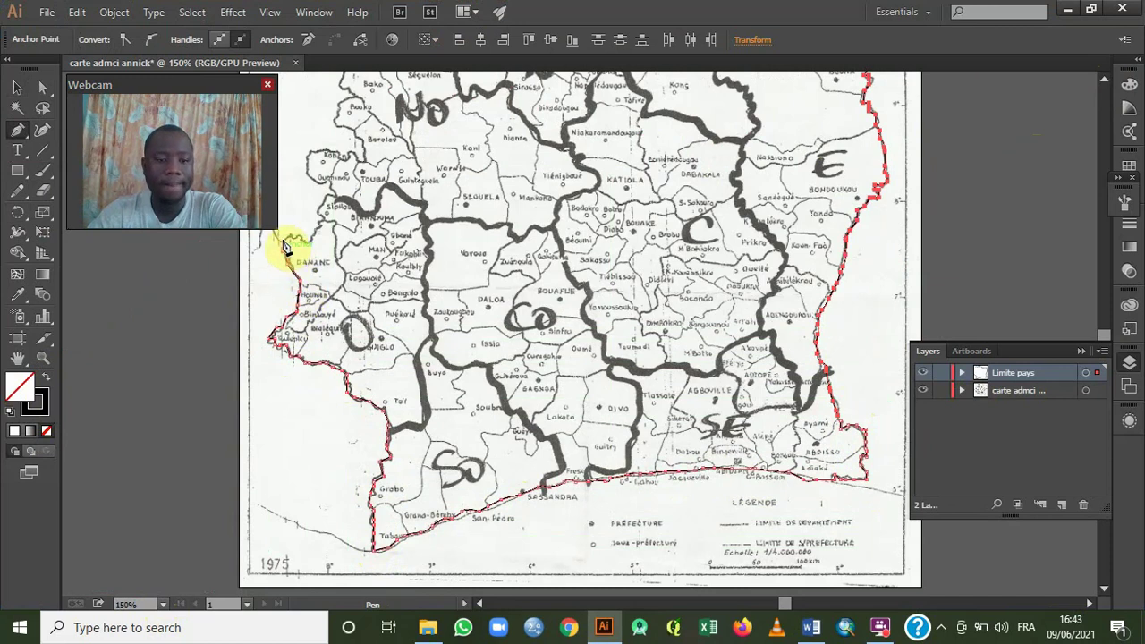
{"action": "left_click", "coordinate": [282, 241]}
{"action": "left_click", "coordinate": [303, 240]}
{"action": "left_click", "coordinate": [309, 243]}
{"action": "left_click", "coordinate": [313, 233]}
{"action": "left_click", "coordinate": [322, 222]}
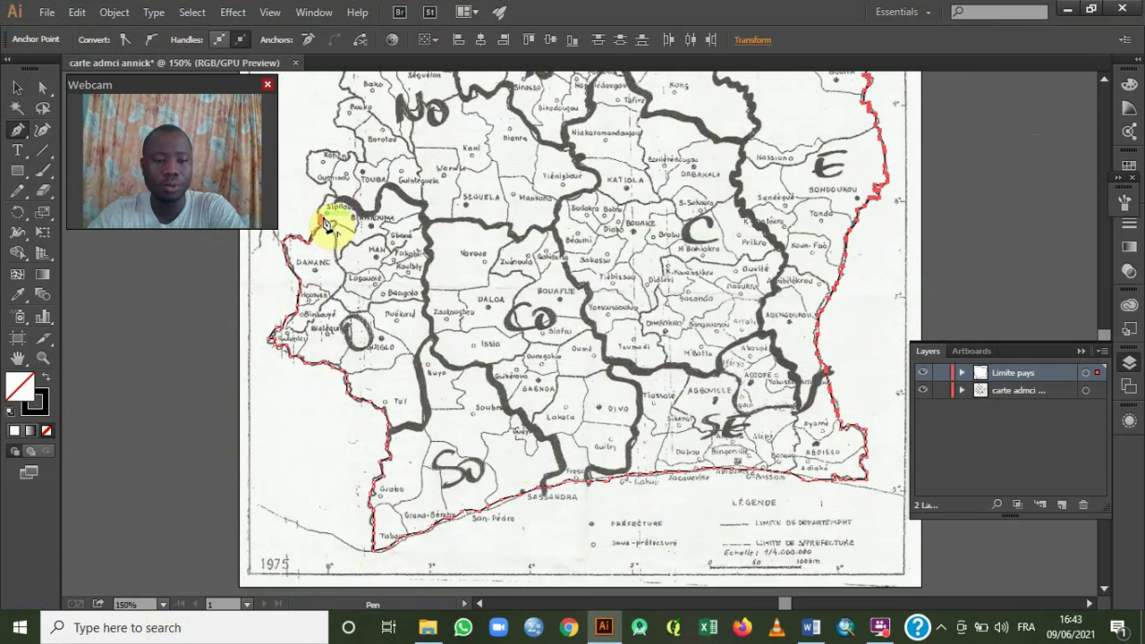
Trace the border around Sipilou and the bulge west of Ouaninou to the top of Koro.
{"action": "left_click", "coordinate": [318, 211]}
{"action": "left_click", "coordinate": [320, 206]}
{"action": "left_click", "coordinate": [327, 198]}
{"action": "left_click", "coordinate": [331, 195]}
{"action": "left_click", "coordinate": [334, 189]}
{"action": "left_click", "coordinate": [331, 184]}
{"action": "left_click", "coordinate": [324, 183]}
{"action": "left_click", "coordinate": [315, 179]}
{"action": "left_click", "coordinate": [307, 175]}
{"action": "left_click", "coordinate": [307, 164]}
{"action": "left_click", "coordinate": [310, 154]}
{"action": "left_click", "coordinate": [319, 150]}
{"action": "left_click", "coordinate": [329, 151]}
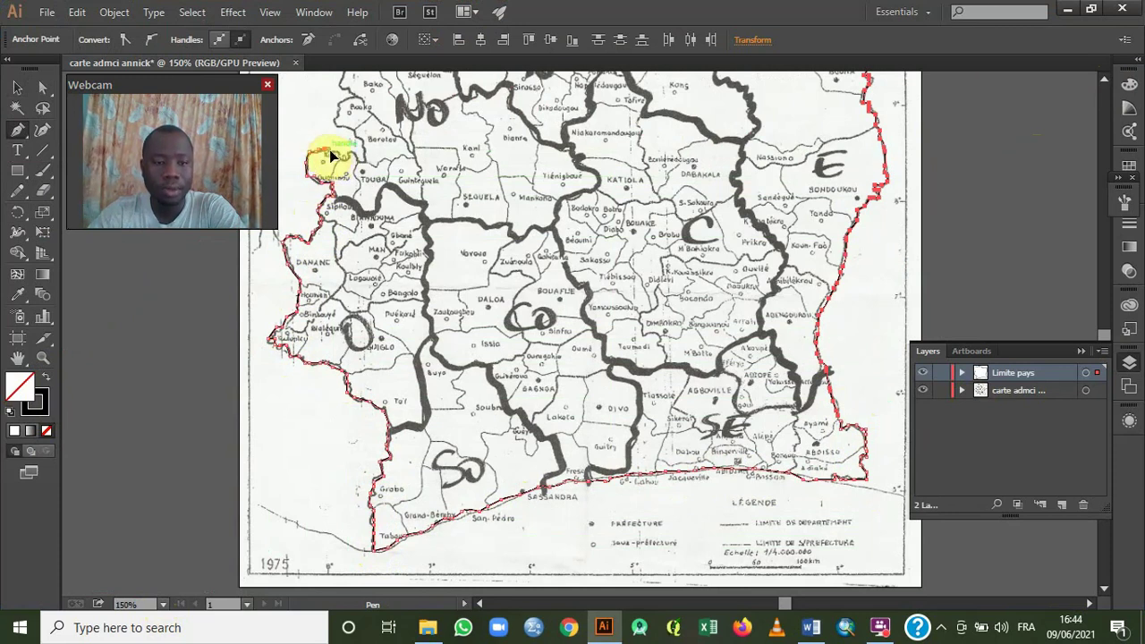
Trace the winding border from Koro past Borotou and up around Booko.
{"action": "left_click", "coordinate": [339, 150]}
{"action": "left_click", "coordinate": [345, 157]}
{"action": "left_click", "coordinate": [350, 150]}
{"action": "left_click", "coordinate": [357, 153]}
{"action": "left_click", "coordinate": [361, 162]}
{"action": "left_click", "coordinate": [365, 159]}
{"action": "left_click", "coordinate": [362, 144]}
{"action": "left_click", "coordinate": [356, 137]}
{"action": "left_click", "coordinate": [345, 130]}
{"action": "left_click", "coordinate": [336, 115]}
{"action": "left_click", "coordinate": [336, 108]}
{"action": "left_click", "coordinate": [337, 100]}
{"action": "left_click", "coordinate": [353, 100]}
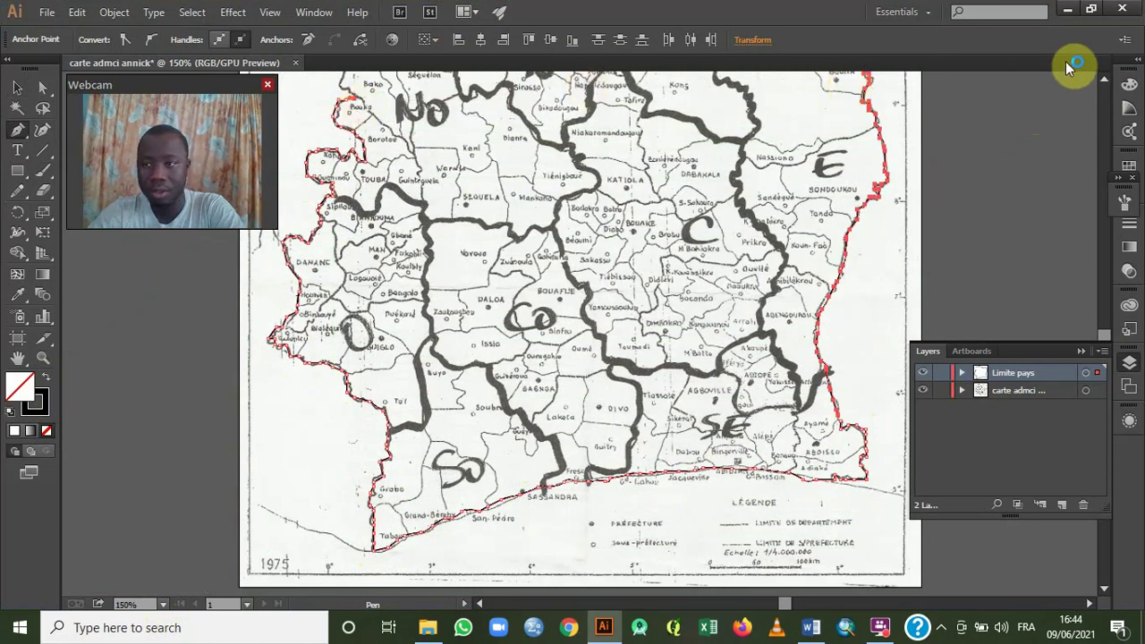
Trace the border northward from Booko past Bako to the bend south-west of Odienné.
{"action": "left_click", "coordinate": [1103, 84]}
{"action": "left_click", "coordinate": [1103, 84]}
{"action": "left_click", "coordinate": [1103, 84]}
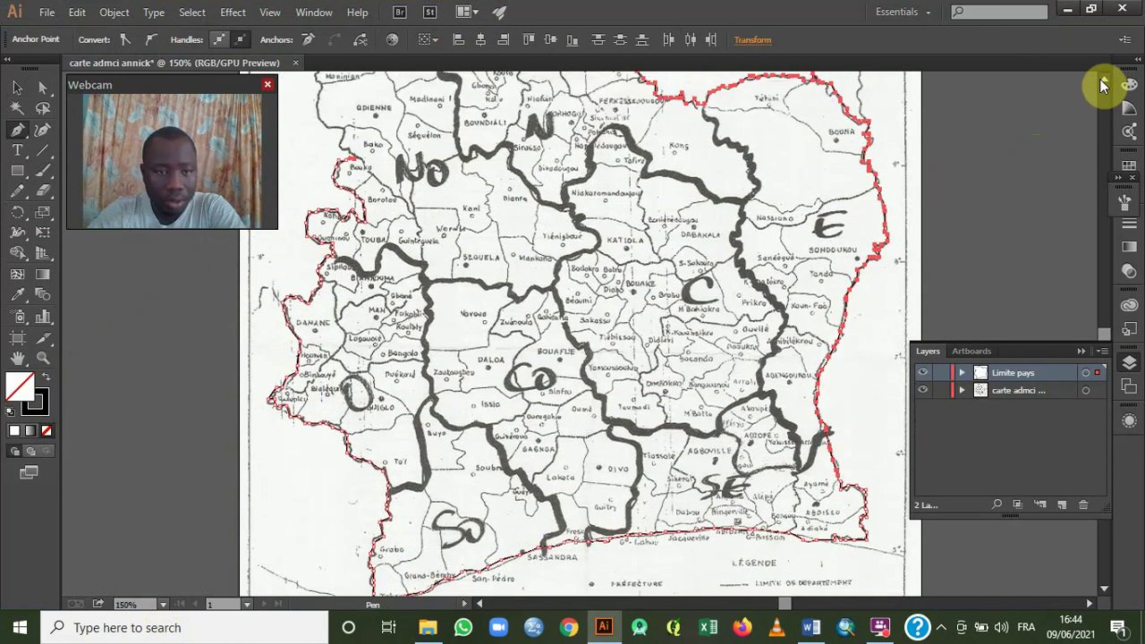
{"action": "left_click", "coordinate": [1103, 84]}
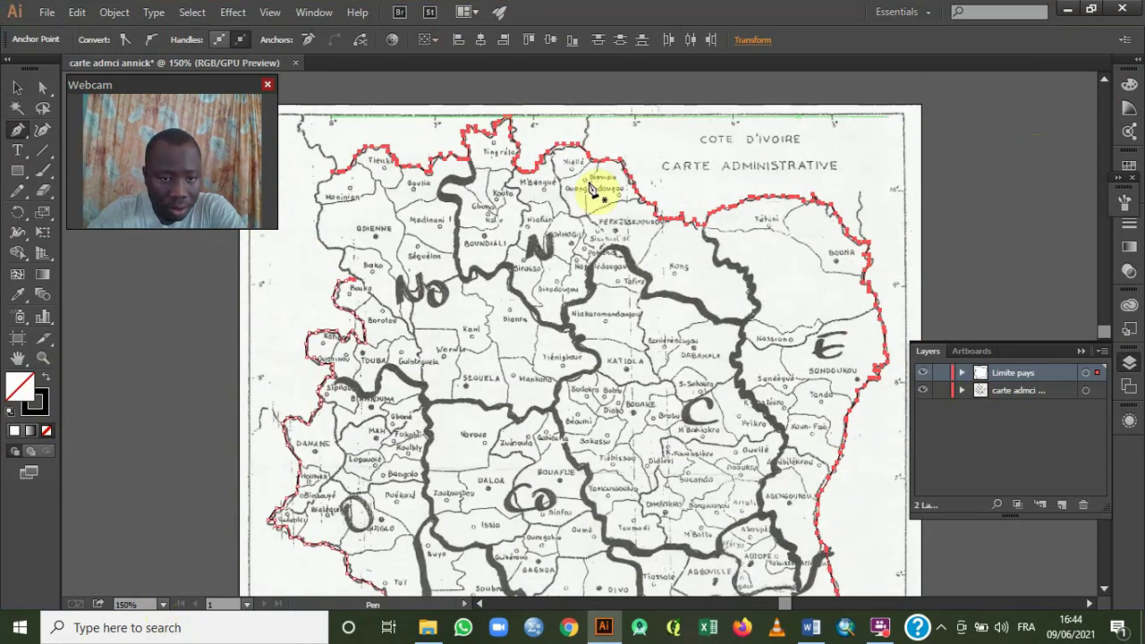
{"action": "left_click_drag", "start_coordinate": [358, 291], "coordinate": [357, 284]}
{"action": "left_click", "coordinate": [350, 271]}
{"action": "left_click", "coordinate": [340, 269]}
{"action": "left_click", "coordinate": [343, 257]}
{"action": "left_click", "coordinate": [342, 250]}
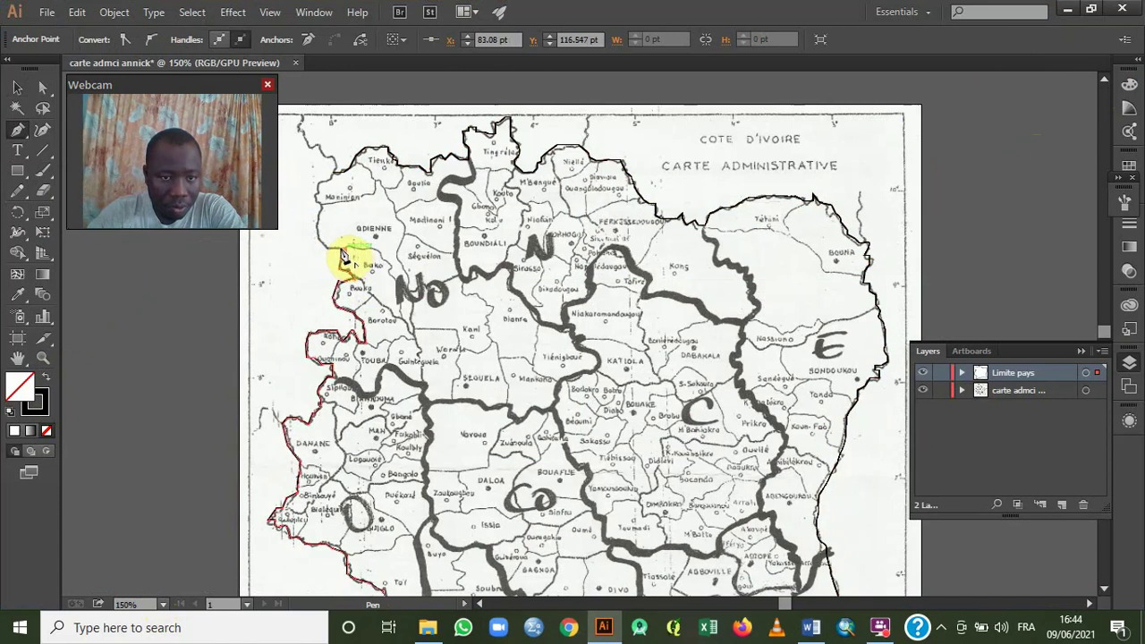
Trace the last stretch west of Odienné and Maninian, closing the country outline at its starting point near Tienko.
{"action": "left_click", "coordinate": [325, 246]}
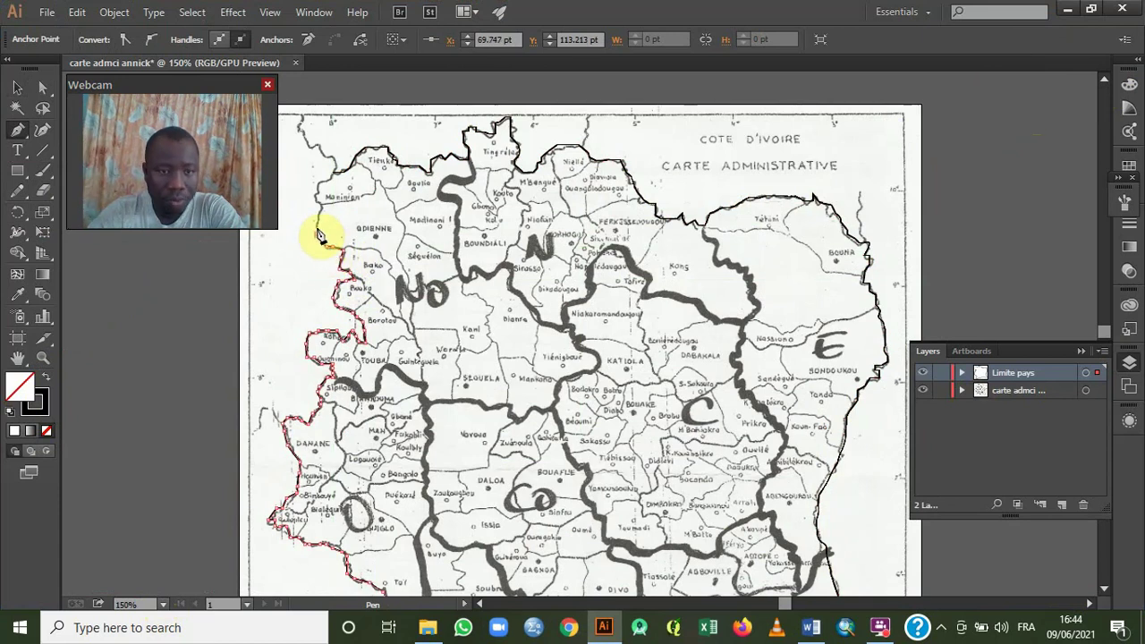
{"action": "left_click", "coordinate": [320, 208]}
{"action": "left_click", "coordinate": [318, 204]}
{"action": "left_click", "coordinate": [317, 191]}
{"action": "left_click", "coordinate": [317, 186]}
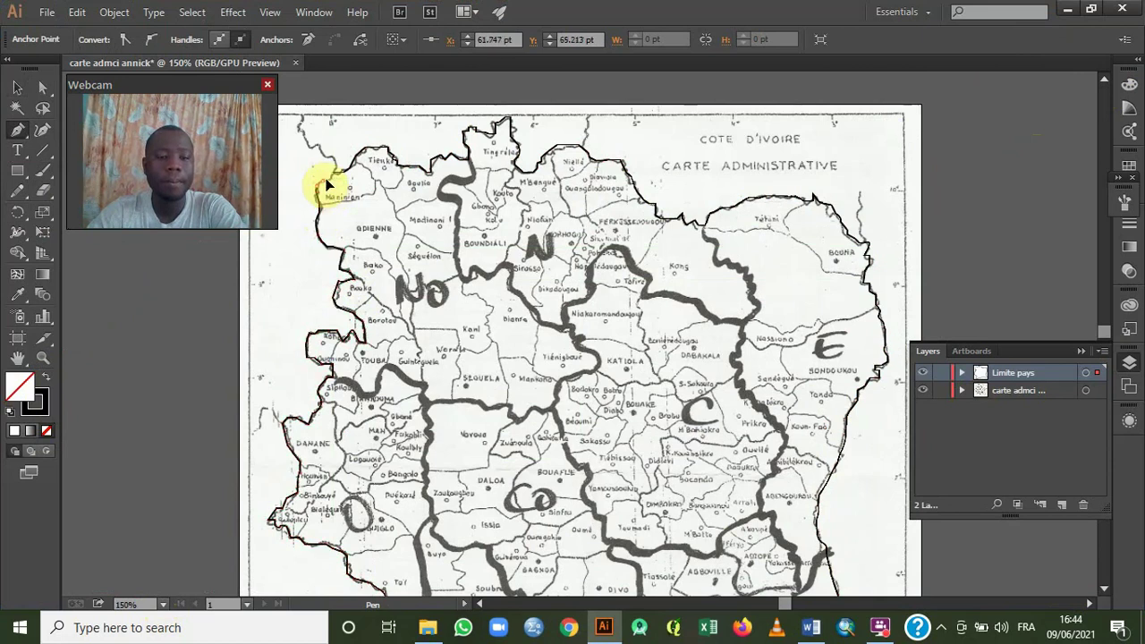
{"action": "left_click", "coordinate": [332, 180]}
{"action": "mouse_move", "coordinate": [332, 176]}
{"action": "left_mouse_down"}
{"action": "mouse_move", "coordinate": [338, 192]}
{"action": "mouse_move", "coordinate": [335, 174]}
{"action": "left_mouse_up"}
{"action": "left_click", "coordinate": [334, 174]}
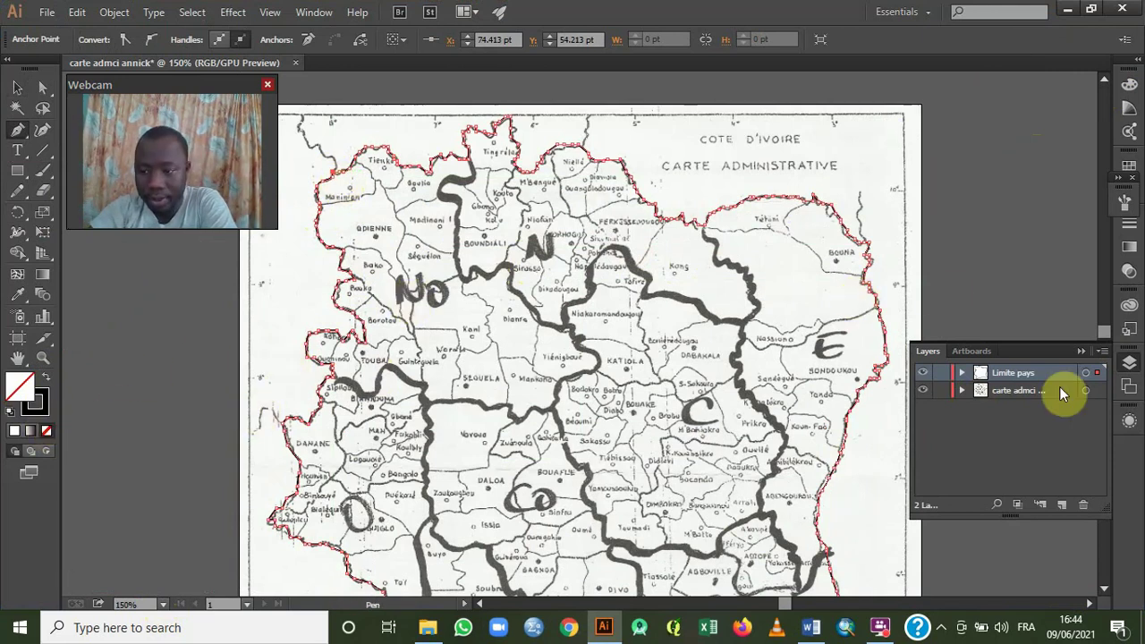
Set the country outline's stroke weight to 2 pt and return to the layer list.
{"action": "left_click", "coordinate": [1130, 422]}
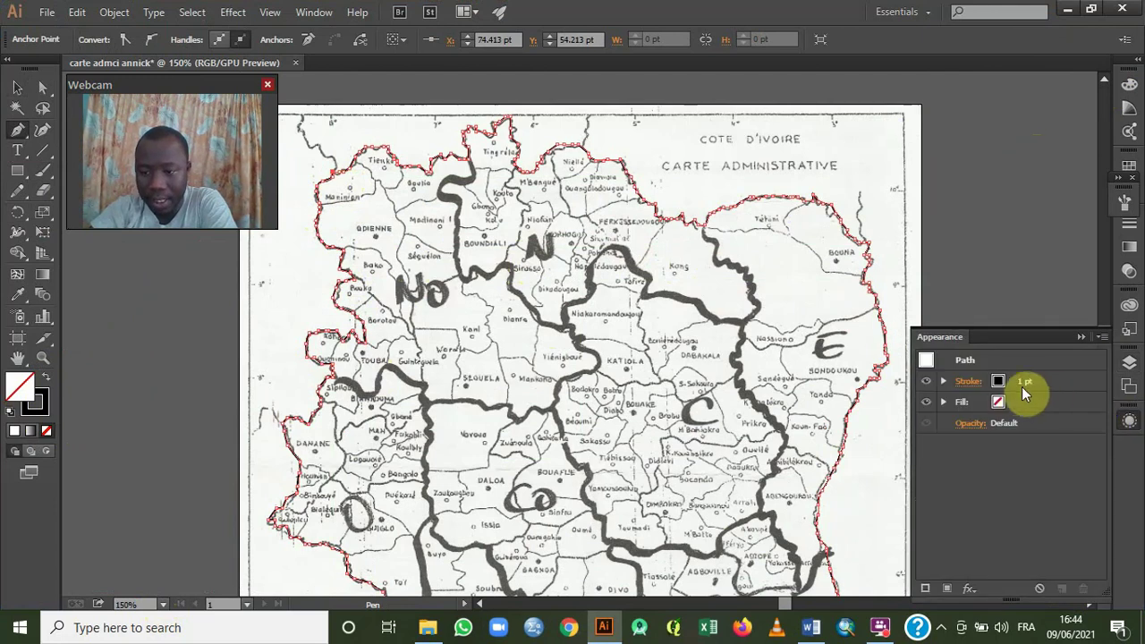
{"action": "left_click", "coordinate": [1024, 384]}
{"action": "left_click", "coordinate": [1028, 378]}
{"action": "left_click", "coordinate": [1028, 377]}
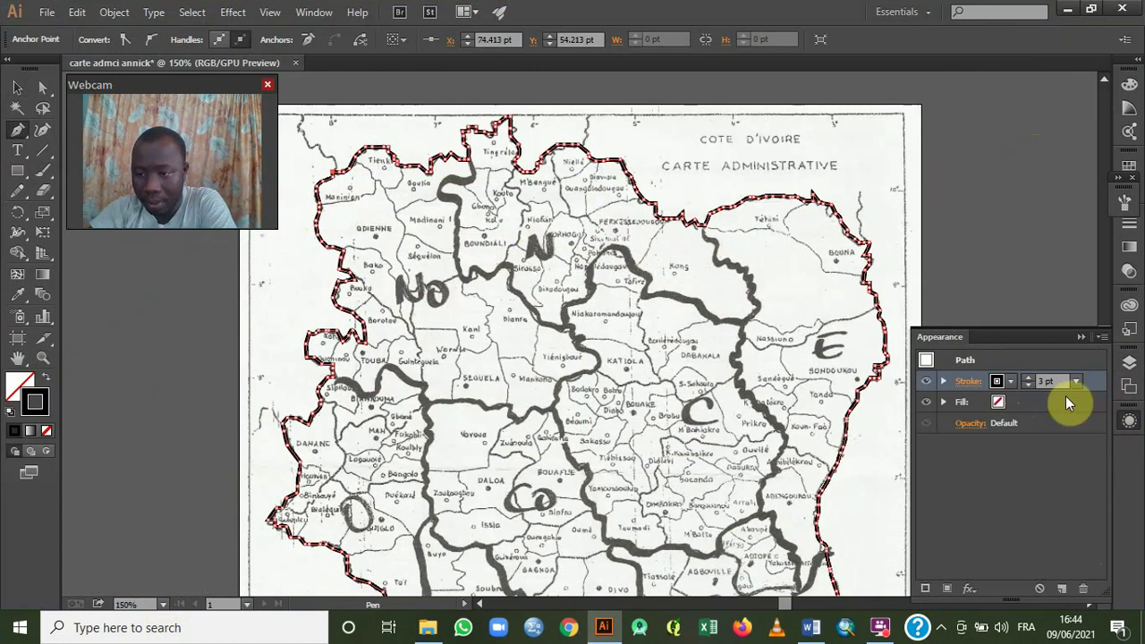
{"action": "left_click", "coordinate": [1030, 388]}
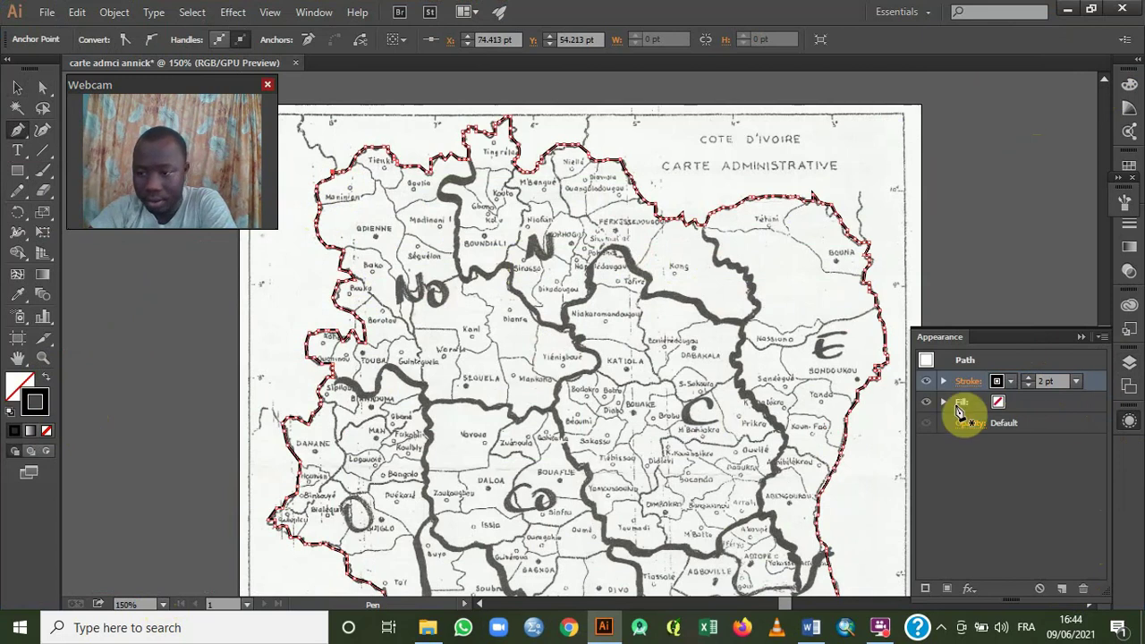
{"action": "left_click", "coordinate": [1126, 361]}
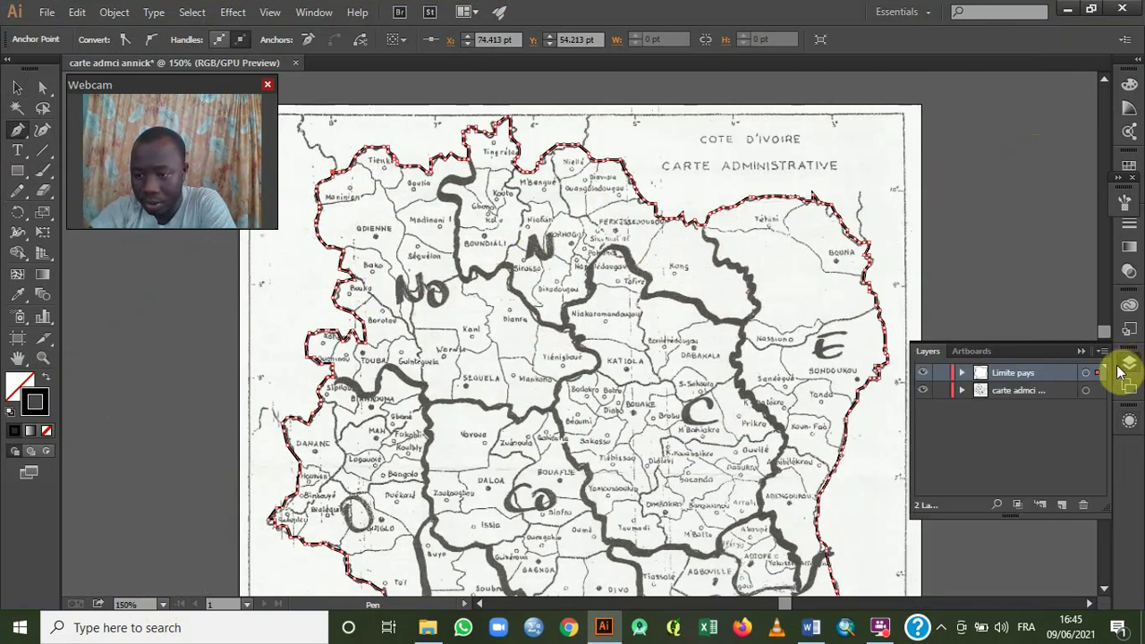
Hide the scanned map, deselect the country outline and inspect the whole traced border before showing the scan again.
{"action": "left_click", "coordinate": [924, 390]}
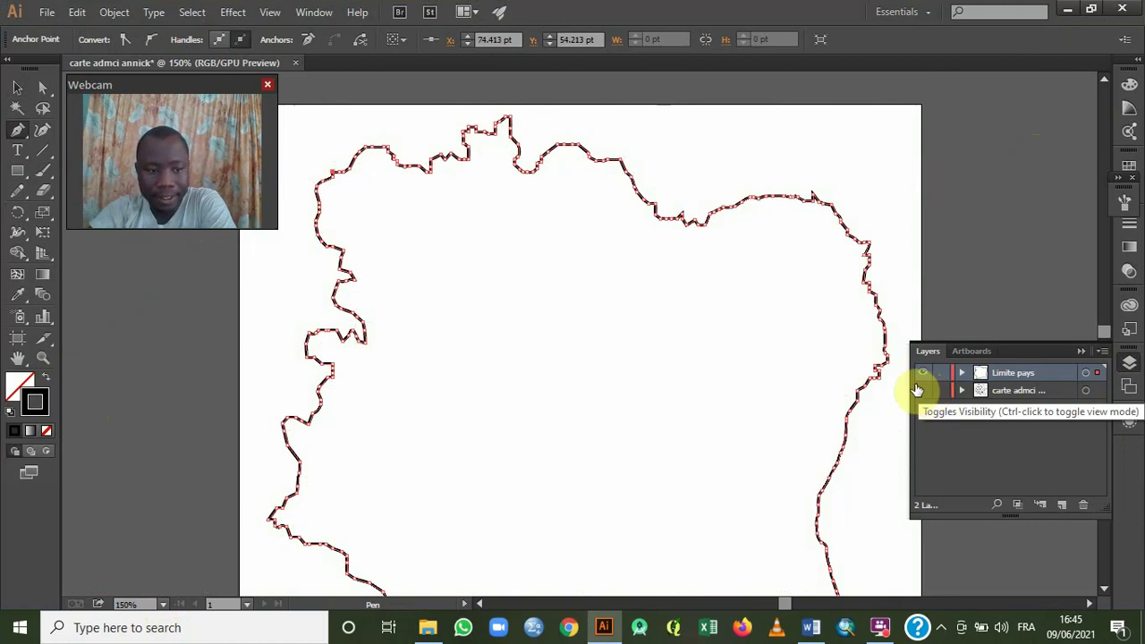
{"action": "left_click", "coordinate": [18, 88]}
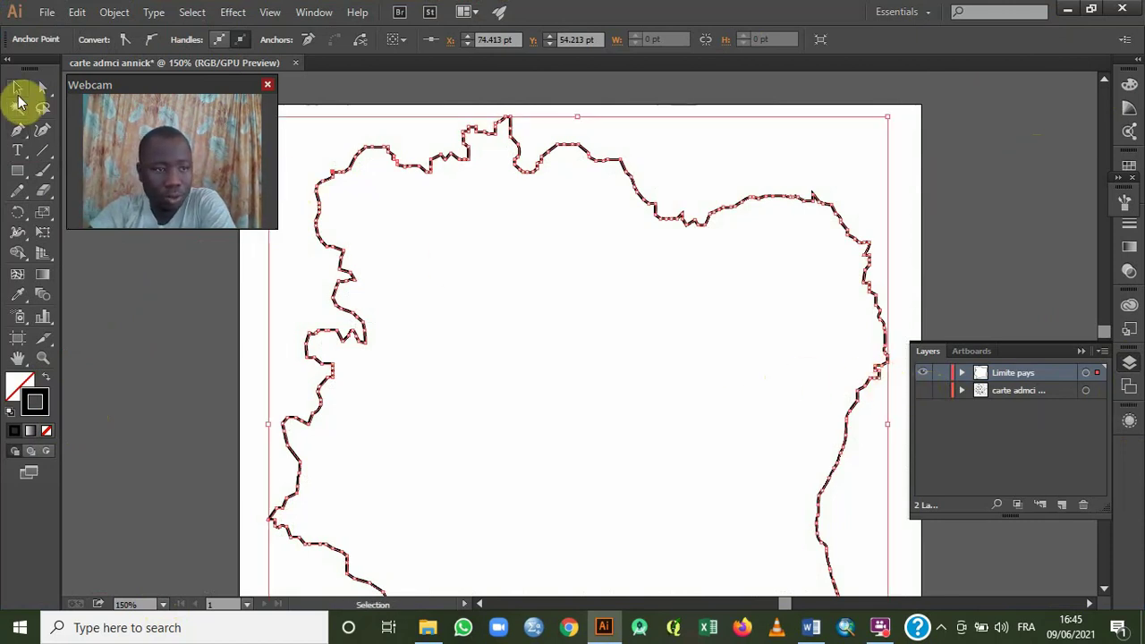
{"action": "left_click", "coordinate": [215, 313]}
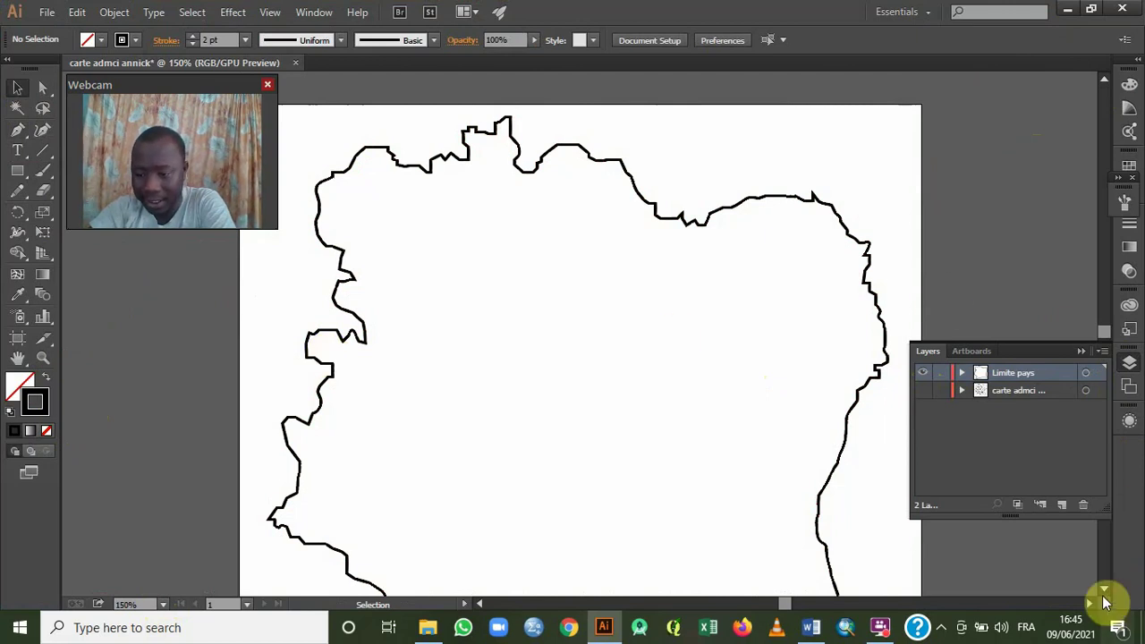
{"action": "left_click", "coordinate": [1104, 591]}
{"action": "left_click", "coordinate": [1103, 591]}
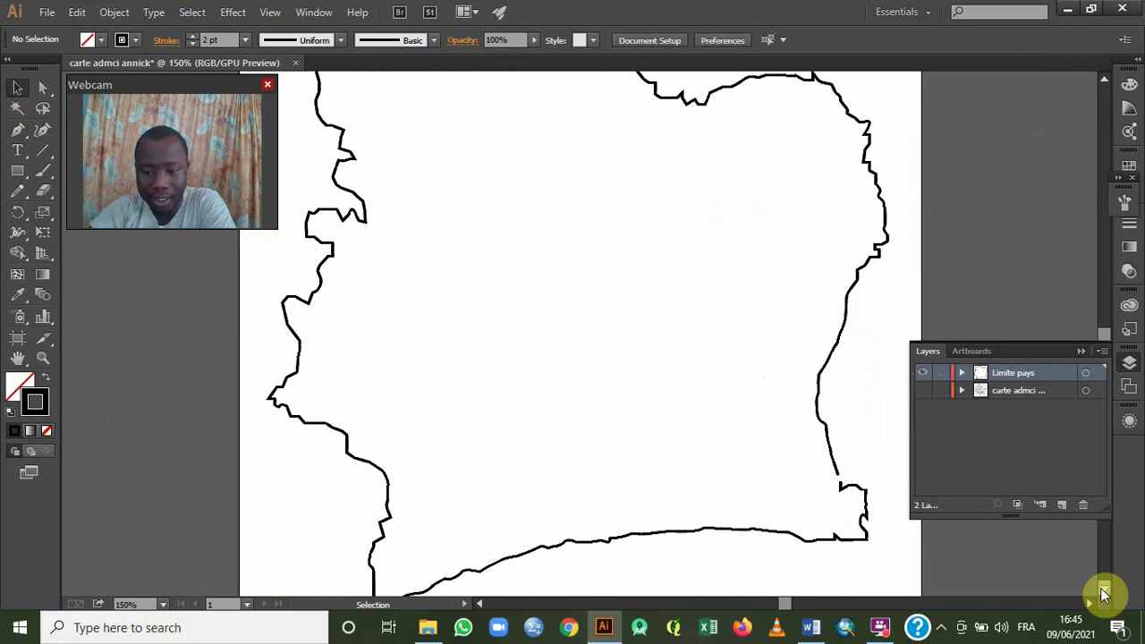
{"action": "left_click", "coordinate": [1103, 591]}
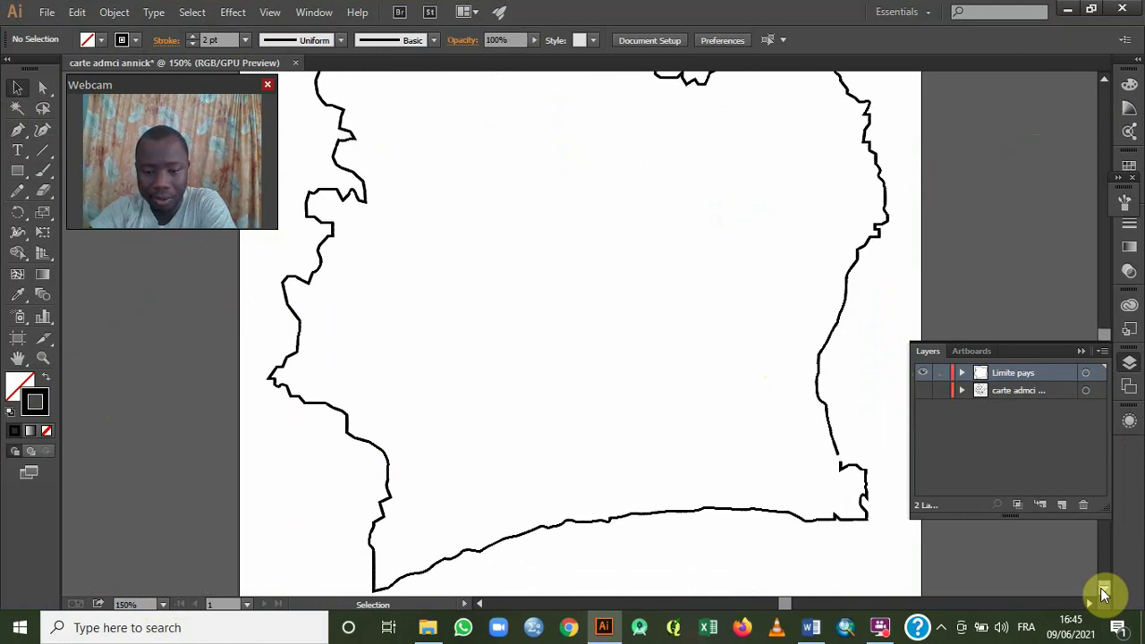
{"action": "left_click", "coordinate": [1105, 83]}
{"action": "left_click", "coordinate": [1105, 83]}
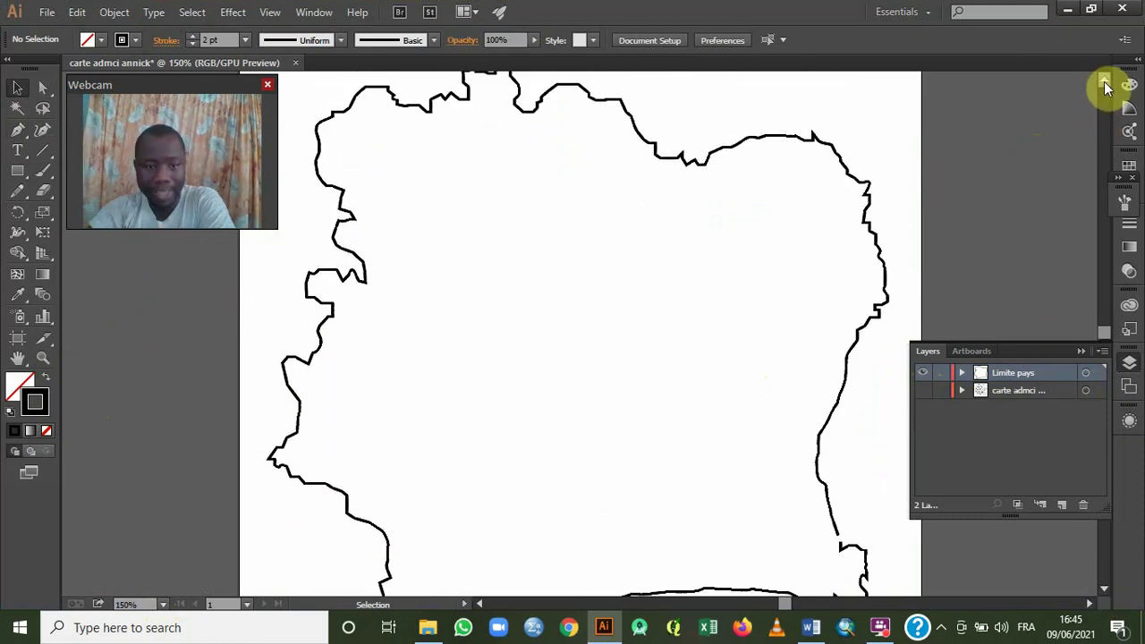
{"action": "left_click", "coordinate": [1104, 83]}
{"action": "left_click", "coordinate": [922, 390]}
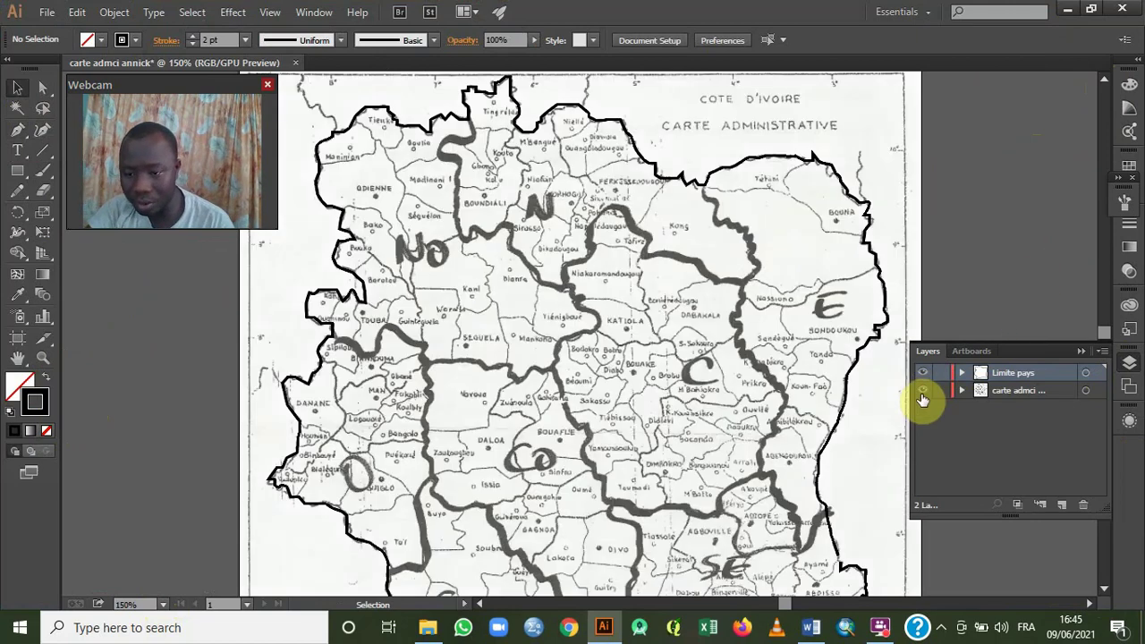
Add a new layer above "Limite pays", name it "Regions" and target it for drawing.
{"action": "left_click", "coordinate": [1088, 376]}
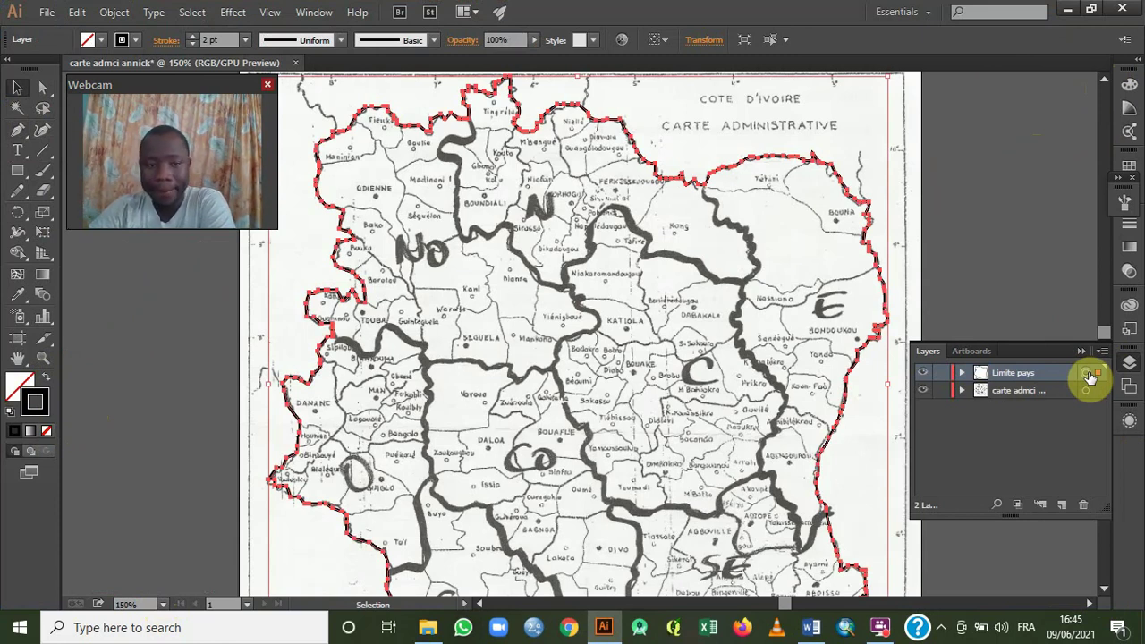
{"action": "left_click", "coordinate": [1087, 374]}
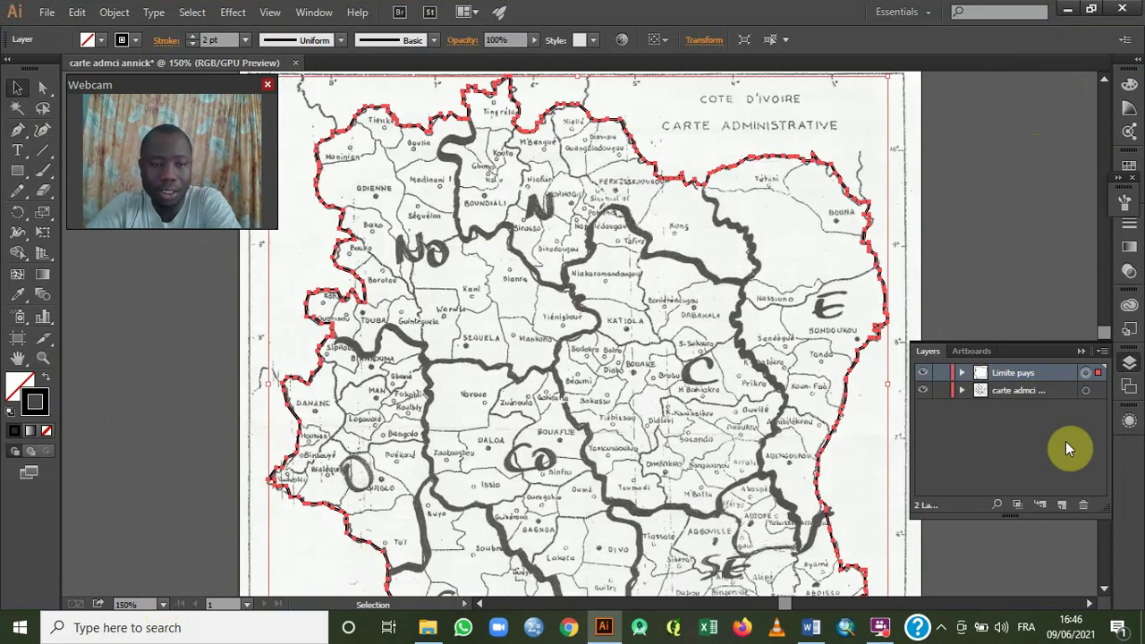
{"action": "left_click", "coordinate": [1062, 503]}
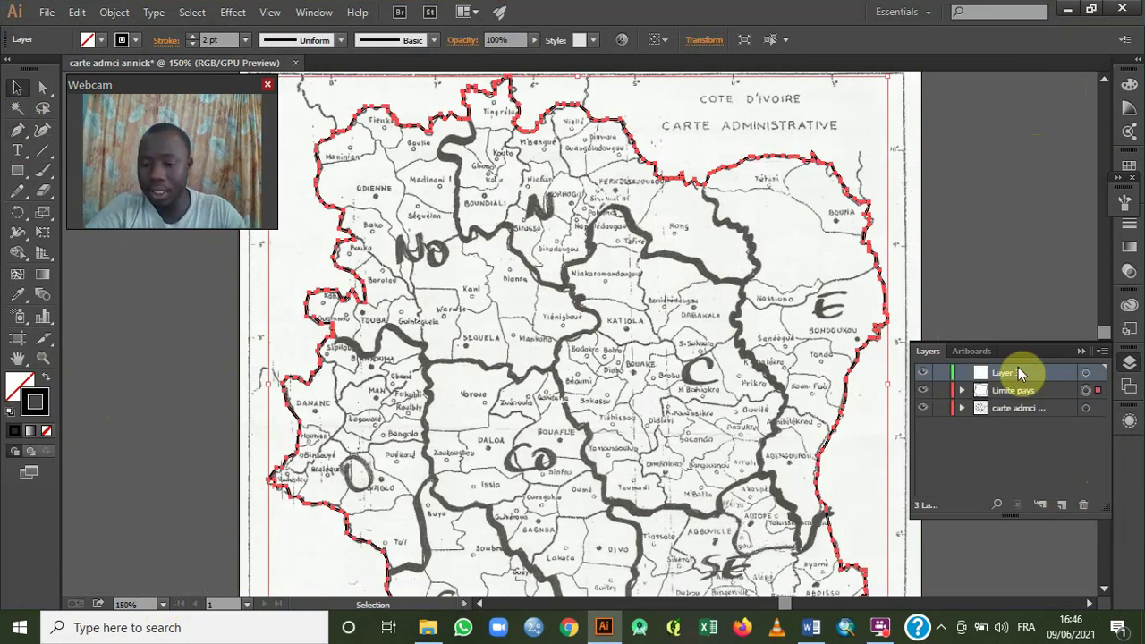
{"action": "type", "text": "R"}
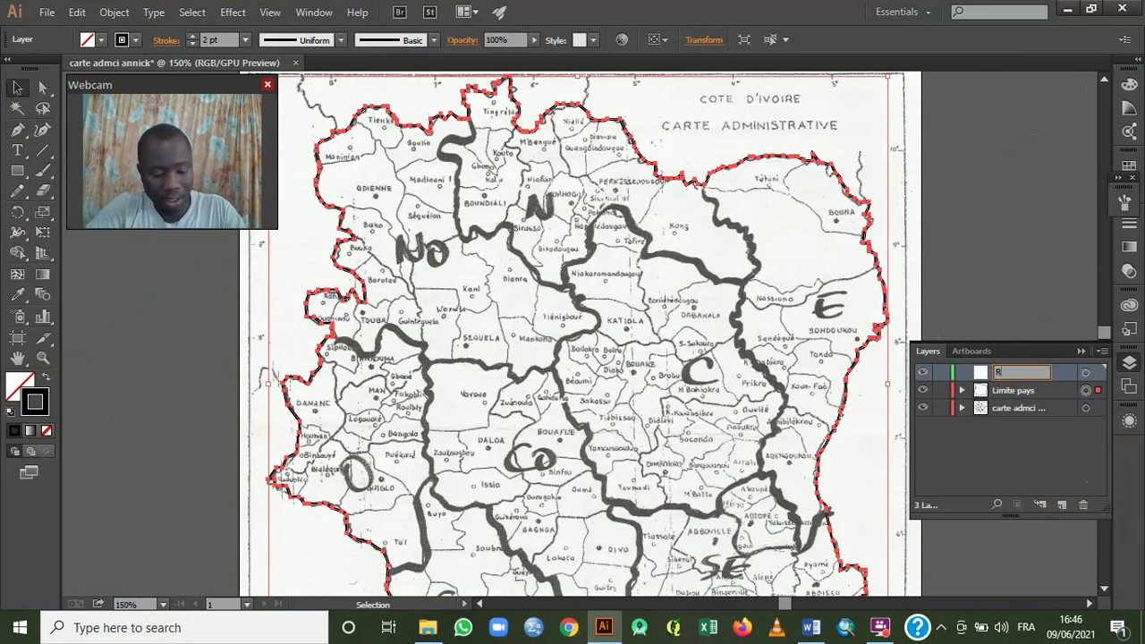
{"action": "type", "text": "egions"}
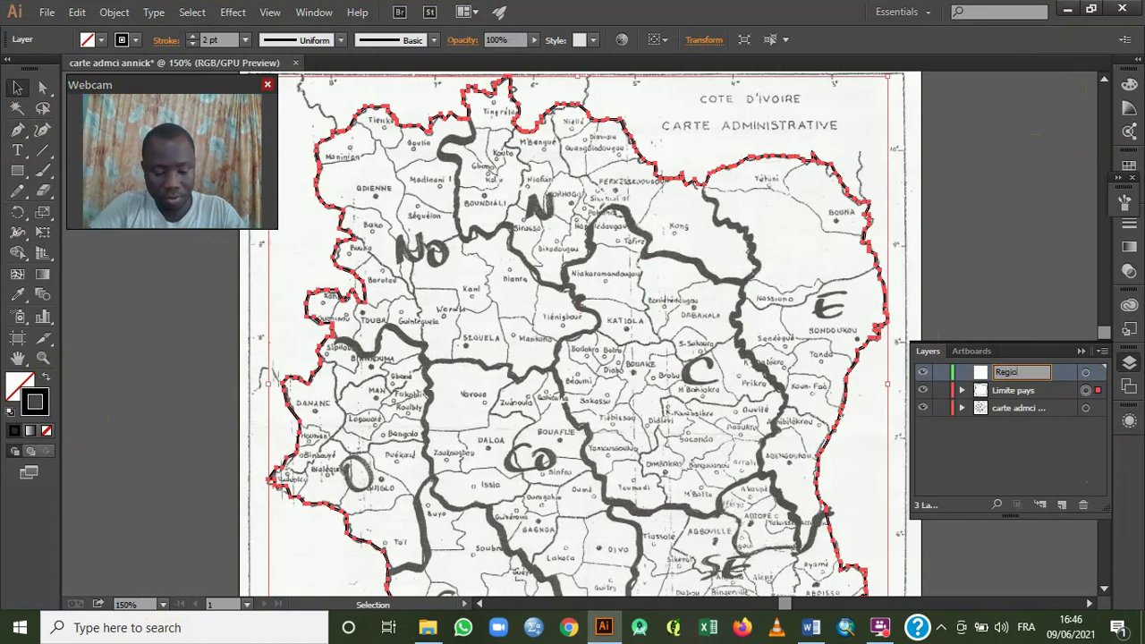
{"action": "left_click", "coordinate": [1087, 374]}
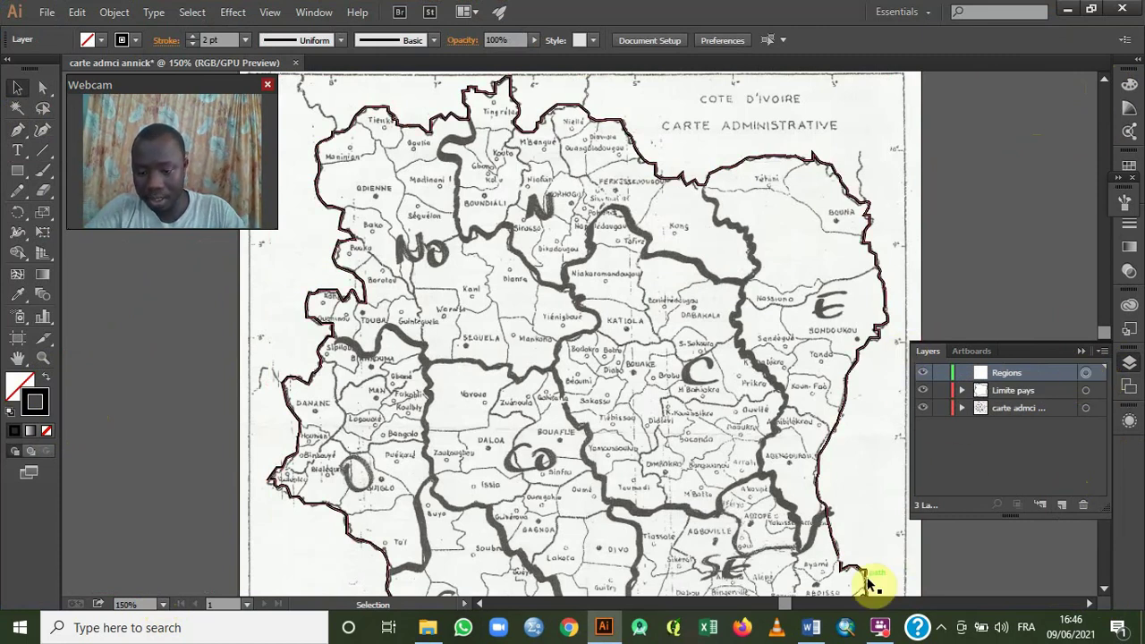
Switch to the Word list of map-making steps, check step 6 on drawing the regions' contours, and return to Illustrator.
{"action": "left_click", "coordinate": [810, 628]}
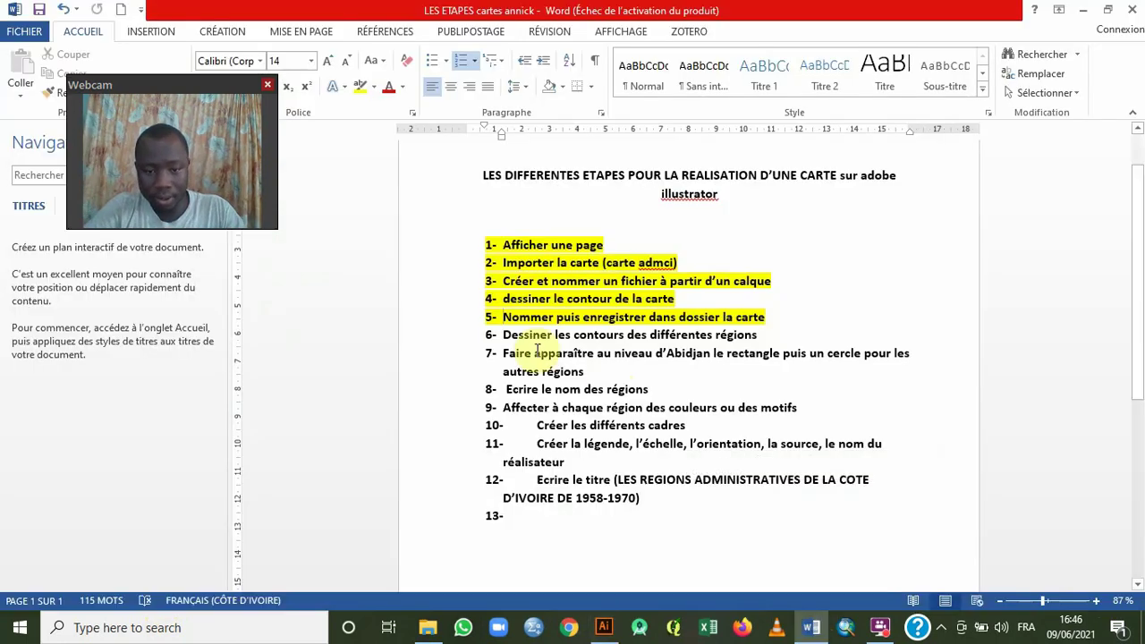
{"action": "left_click_drag", "start_coordinate": [500, 334], "coordinate": [747, 342]}
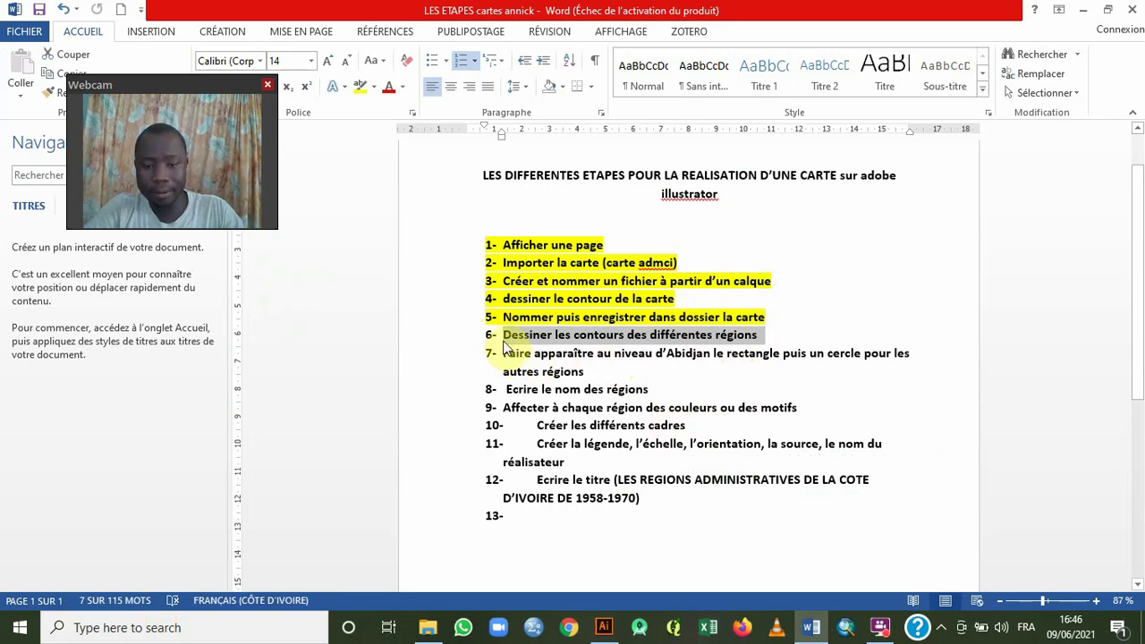
{"action": "left_click", "coordinate": [603, 628]}
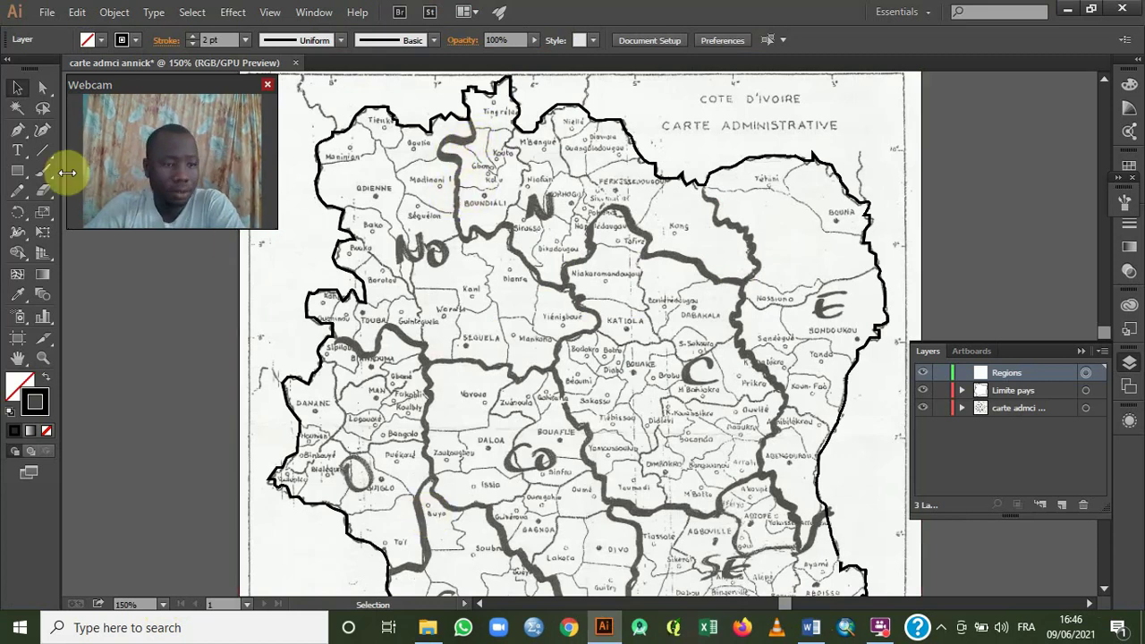
Start tracing the NO region with the Pen tool from the border near Tingréla down past Boundiali to its south-west corner.
{"action": "left_click", "coordinate": [17, 132]}
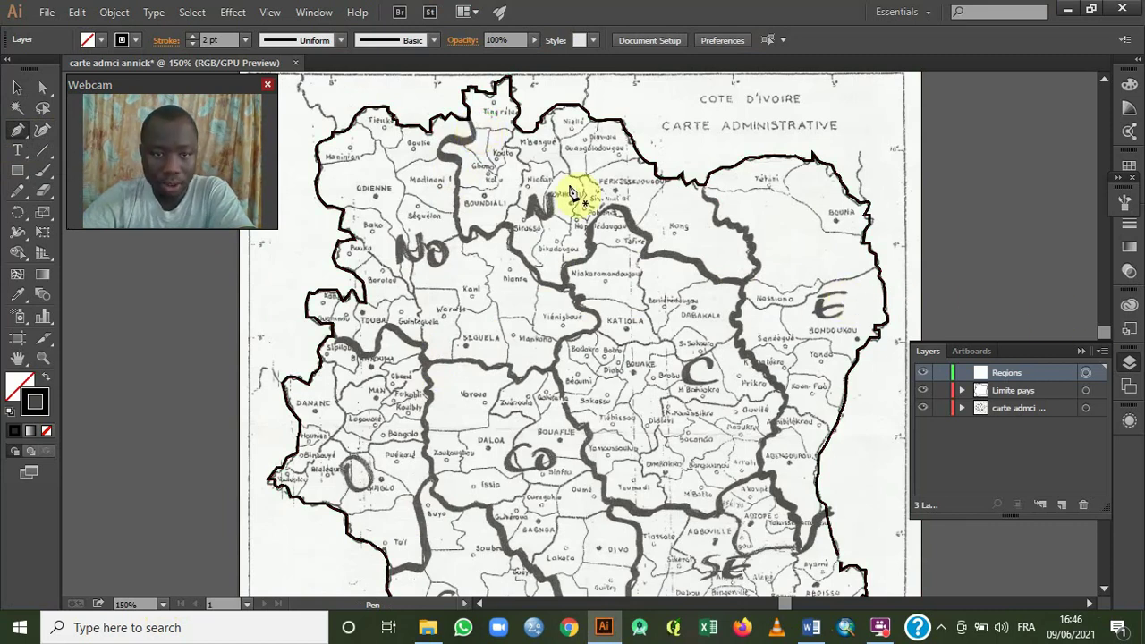
{"action": "left_click", "coordinate": [467, 116]}
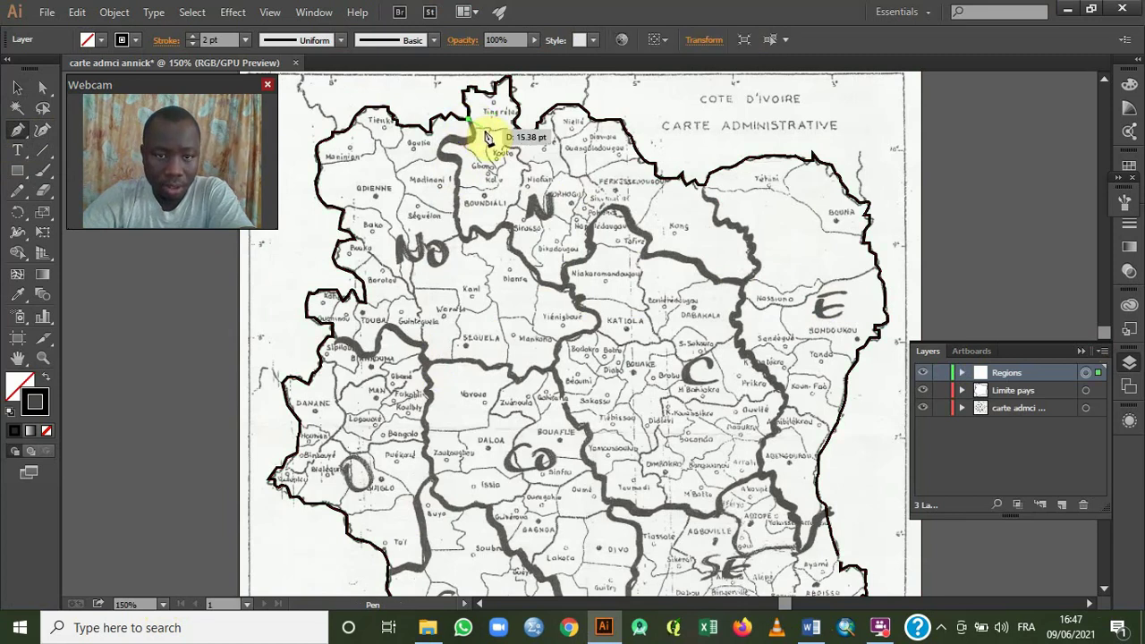
{"action": "left_click", "coordinate": [443, 146]}
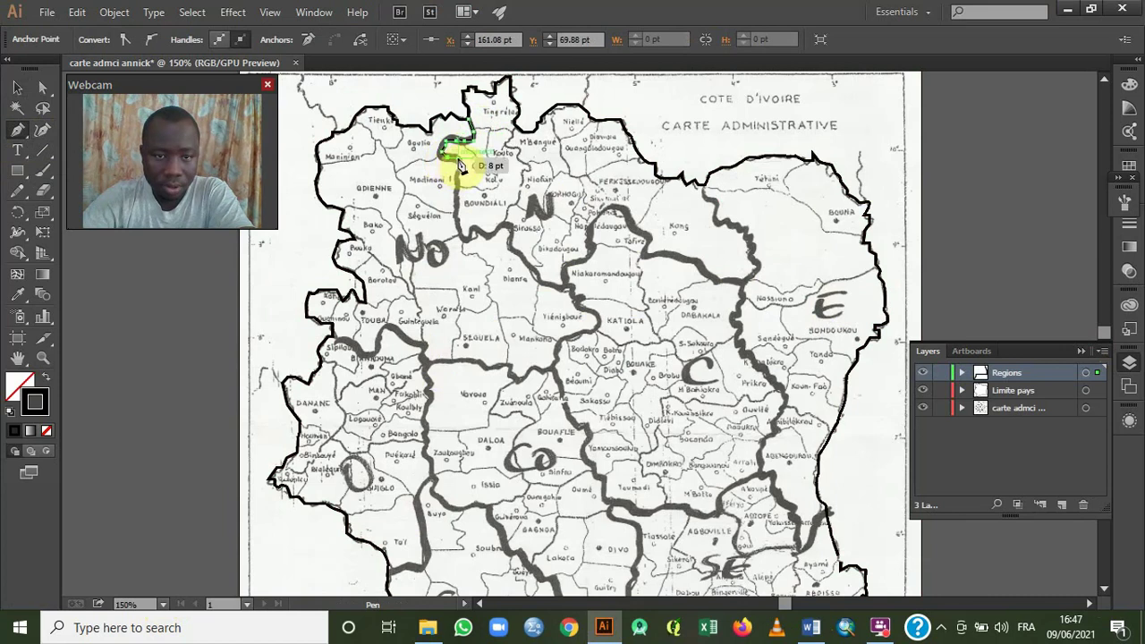
{"action": "left_click", "coordinate": [455, 161]}
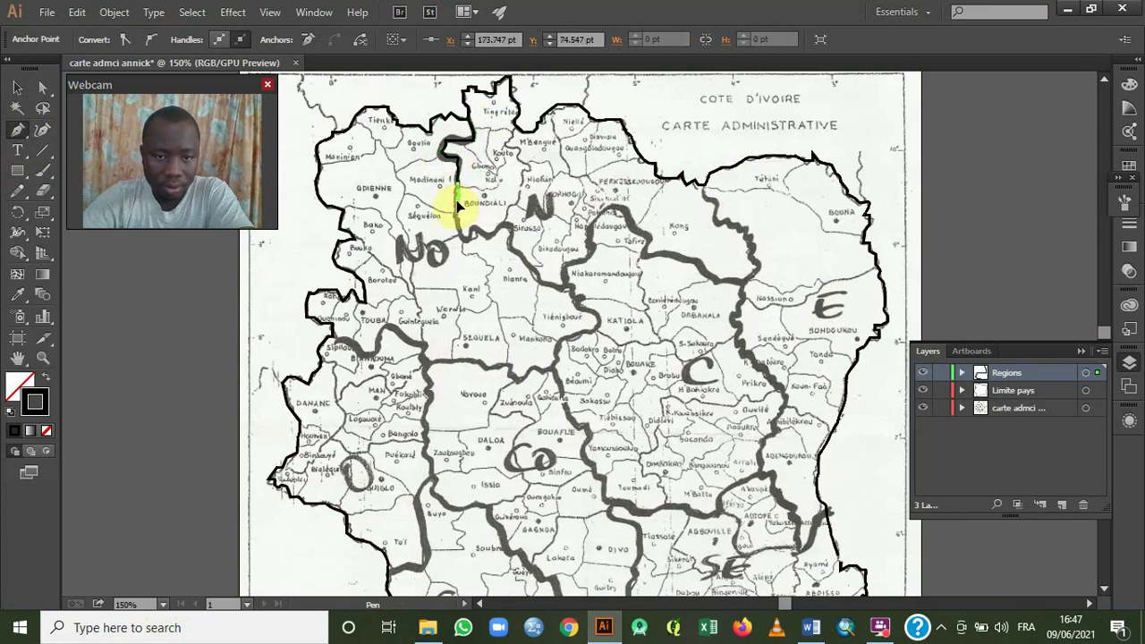
{"action": "left_click", "coordinate": [455, 213]}
{"action": "left_click", "coordinate": [464, 242]}
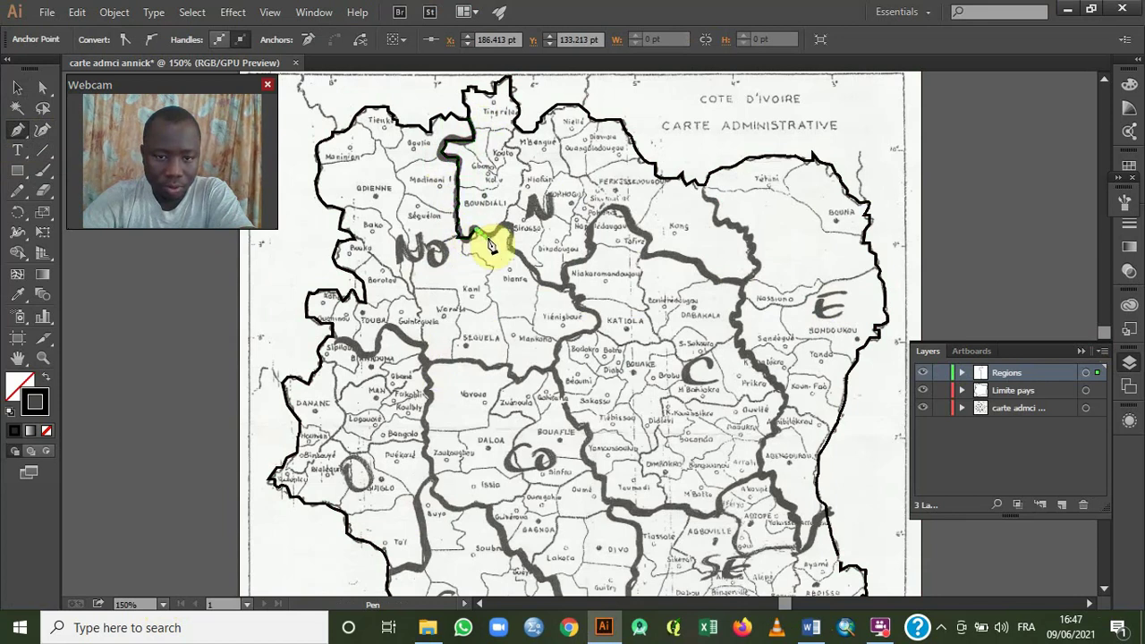
Continue the NO region boundary from south of Boundiali south-eastward past Dianra to the bend between Tiéningboué and Katiola.
{"action": "left_click", "coordinate": [498, 232]}
{"action": "left_click", "coordinate": [507, 226]}
{"action": "left_click", "coordinate": [516, 227]}
{"action": "left_click", "coordinate": [507, 242]}
{"action": "left_click_drag", "start_coordinate": [515, 255], "coordinate": [573, 295]}
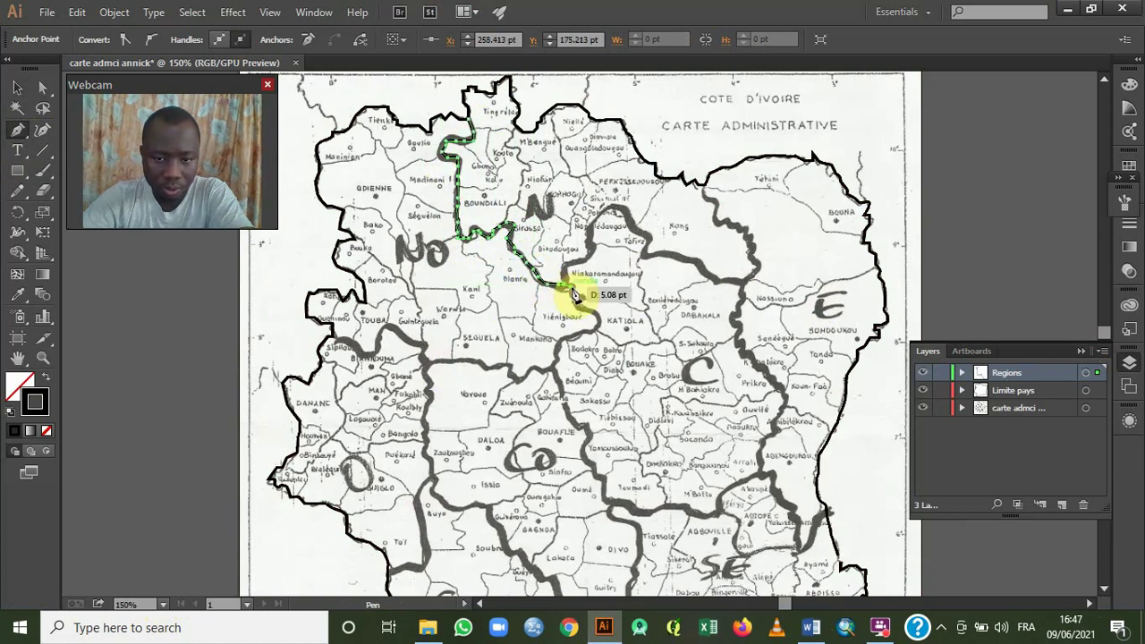
{"action": "left_click", "coordinate": [576, 290]}
{"action": "left_click", "coordinate": [577, 297]}
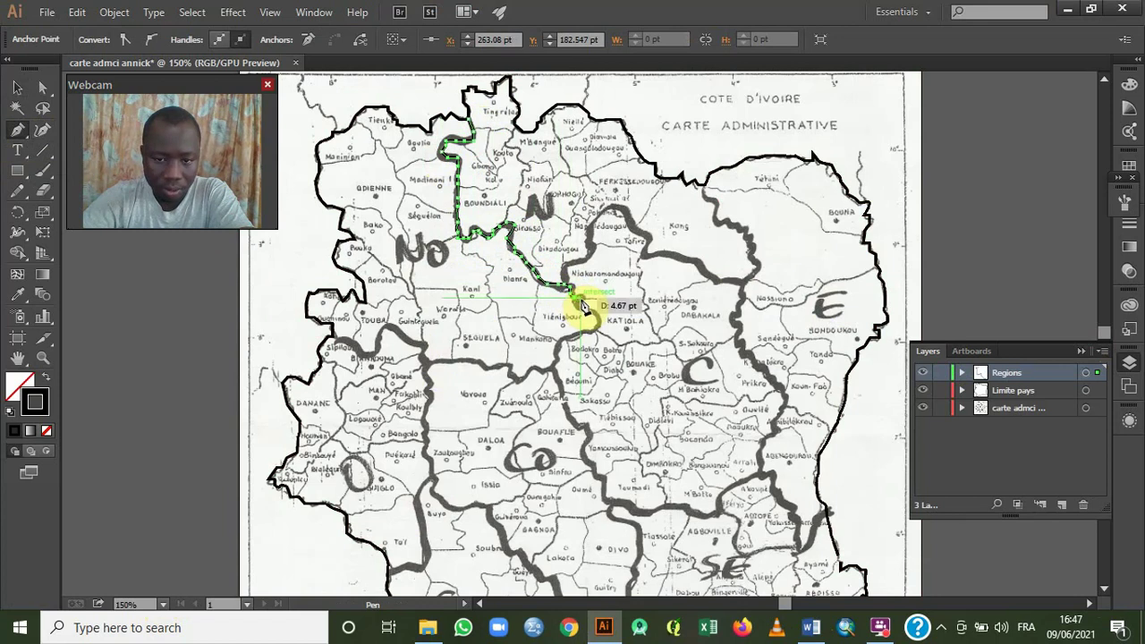
{"action": "left_click", "coordinate": [579, 306]}
{"action": "left_click", "coordinate": [587, 311]}
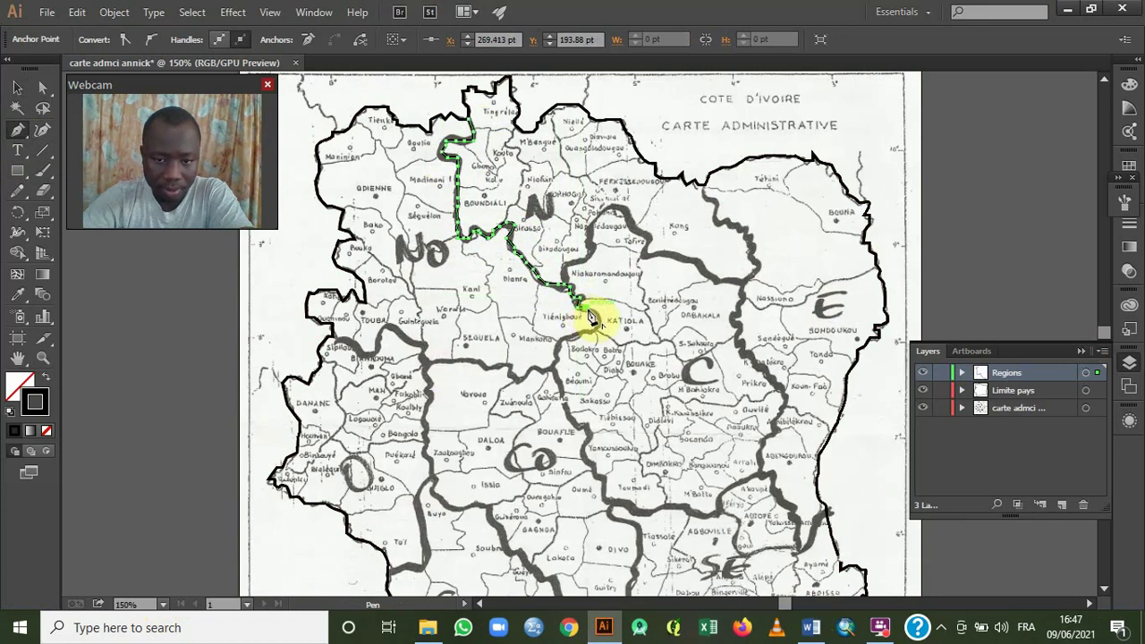
Trace the NO boundary around the bend west of Katiola and down to the junction north-west of Béoumi.
{"action": "left_click", "coordinate": [597, 317]}
{"action": "left_click", "coordinate": [598, 327]}
{"action": "left_click", "coordinate": [593, 331]}
{"action": "left_click", "coordinate": [571, 348]}
{"action": "left_click", "coordinate": [560, 350]}
{"action": "left_click", "coordinate": [549, 368]}
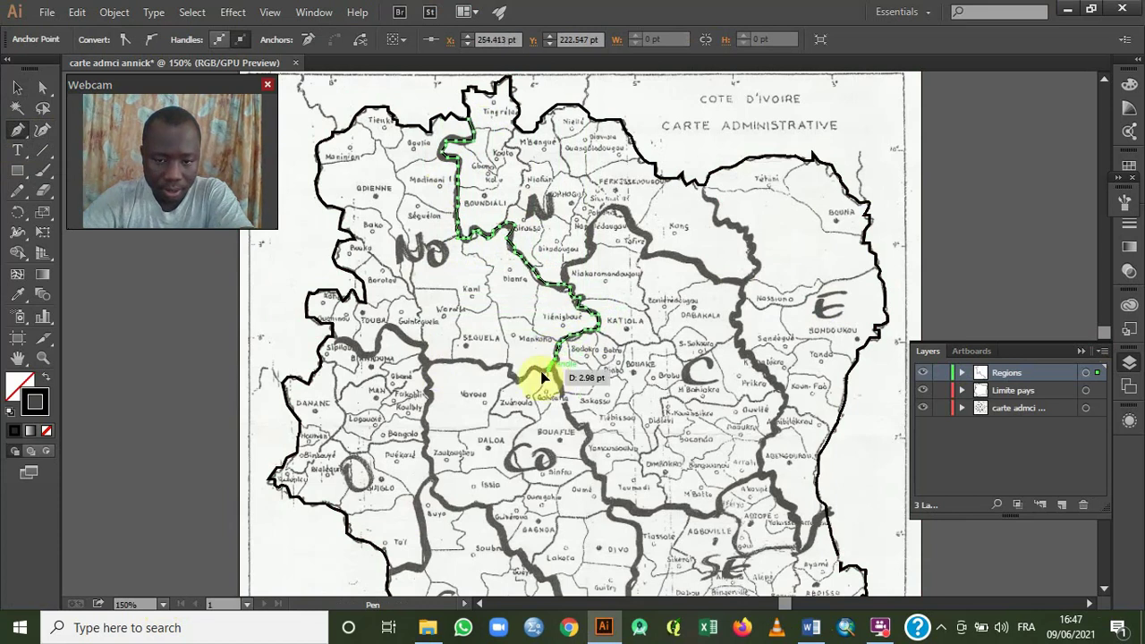
Trace the southern NO boundary westward below Mankono and Séguéla to the junction with region O.
{"action": "left_click", "coordinate": [522, 382]}
{"action": "left_click", "coordinate": [512, 375]}
{"action": "left_click", "coordinate": [499, 367]}
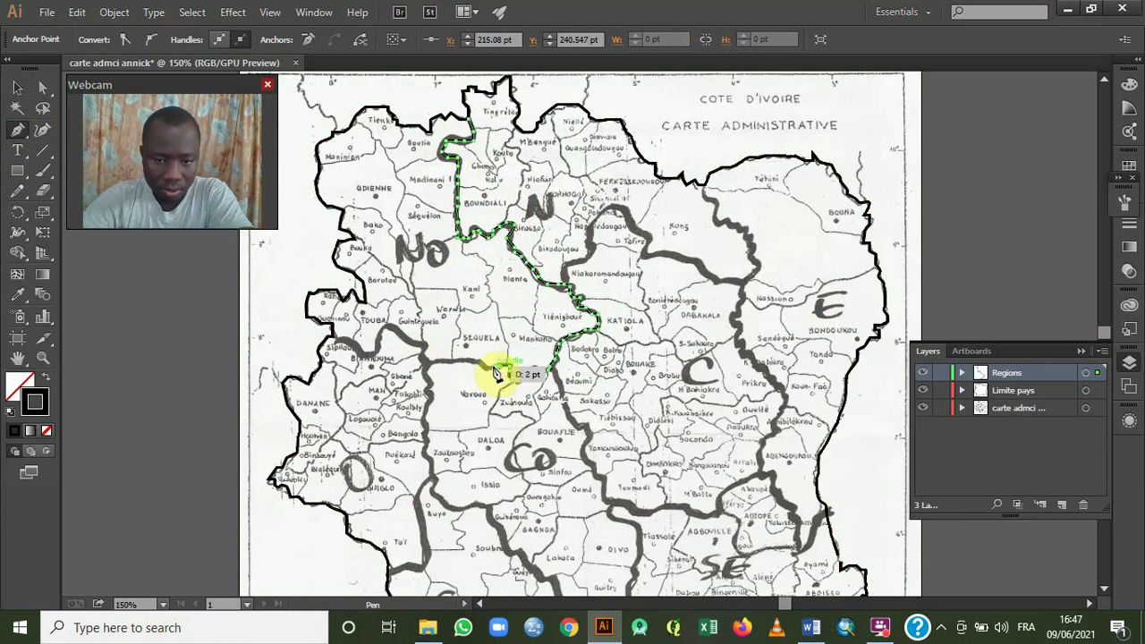
{"action": "left_click", "coordinate": [484, 367]}
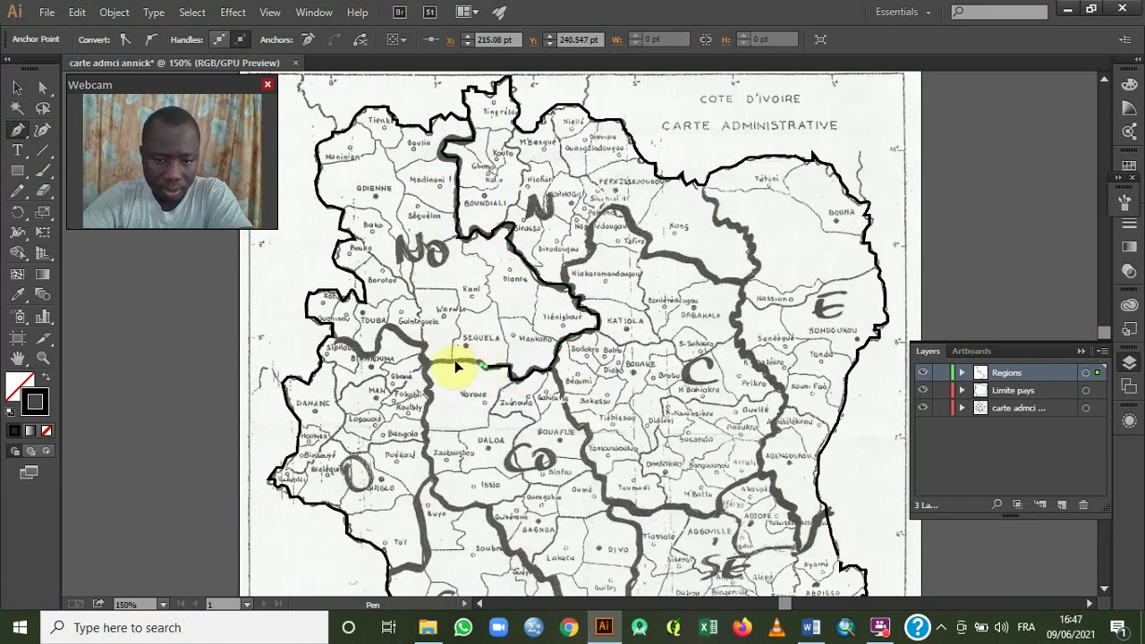
{"action": "left_click", "coordinate": [441, 363]}
{"action": "left_click", "coordinate": [426, 365]}
Trace the boundary between regions NO and O from that junction westward below Guintéguéla and Touba towards Sipilou.
{"action": "left_click", "coordinate": [423, 357]}
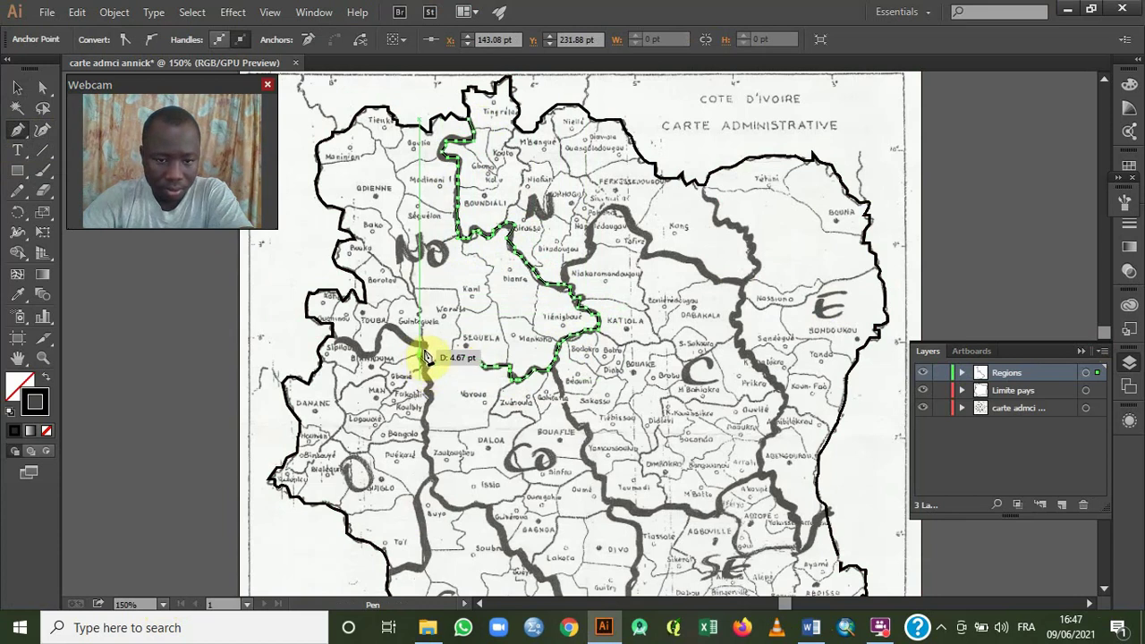
{"action": "left_click", "coordinate": [426, 350]}
{"action": "left_click", "coordinate": [419, 343]}
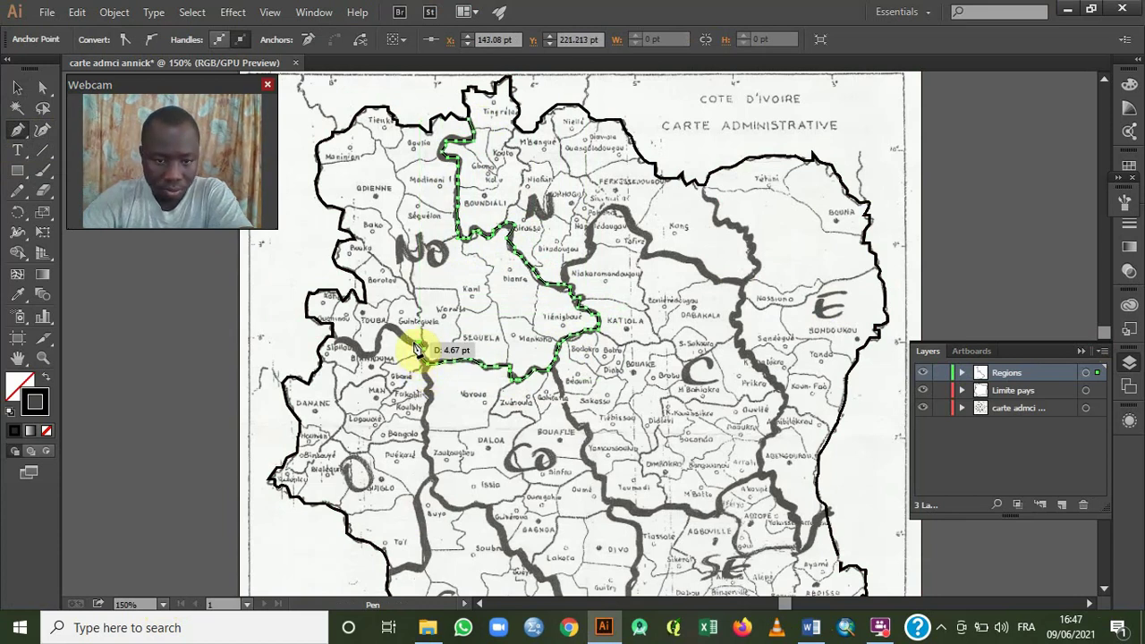
{"action": "left_click", "coordinate": [390, 335]}
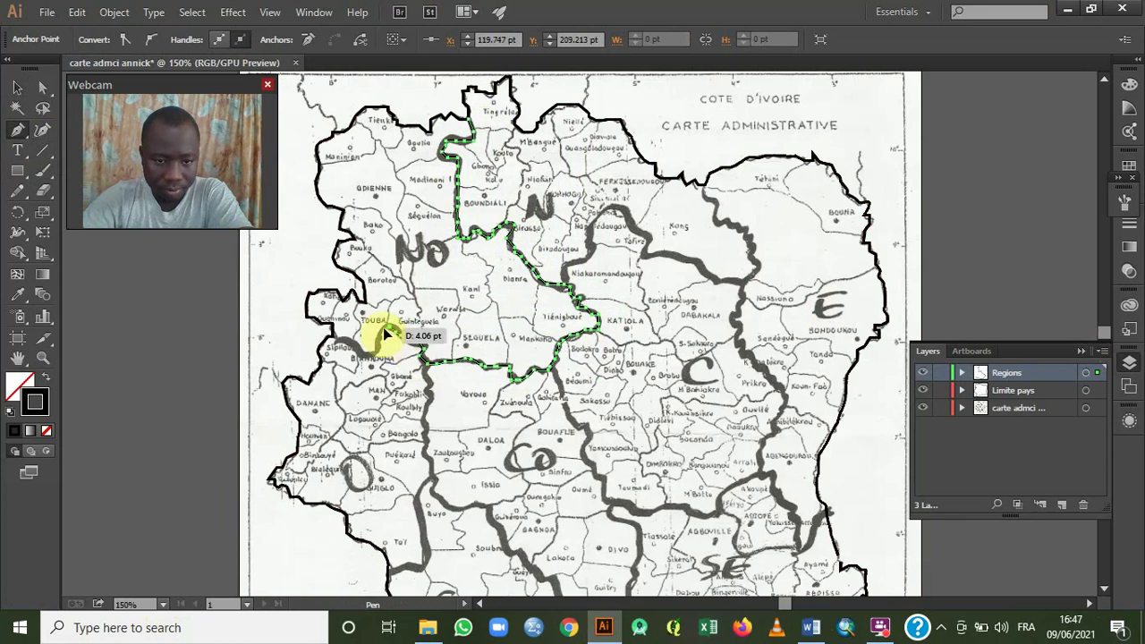
{"action": "left_click", "coordinate": [369, 357]}
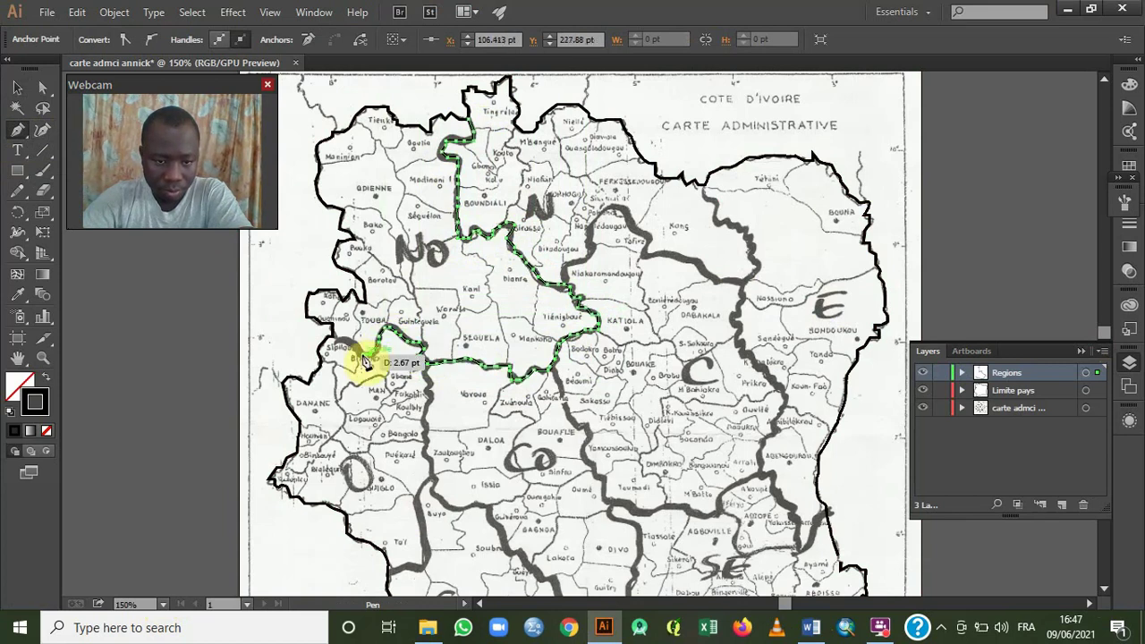
{"action": "left_click", "coordinate": [342, 344]}
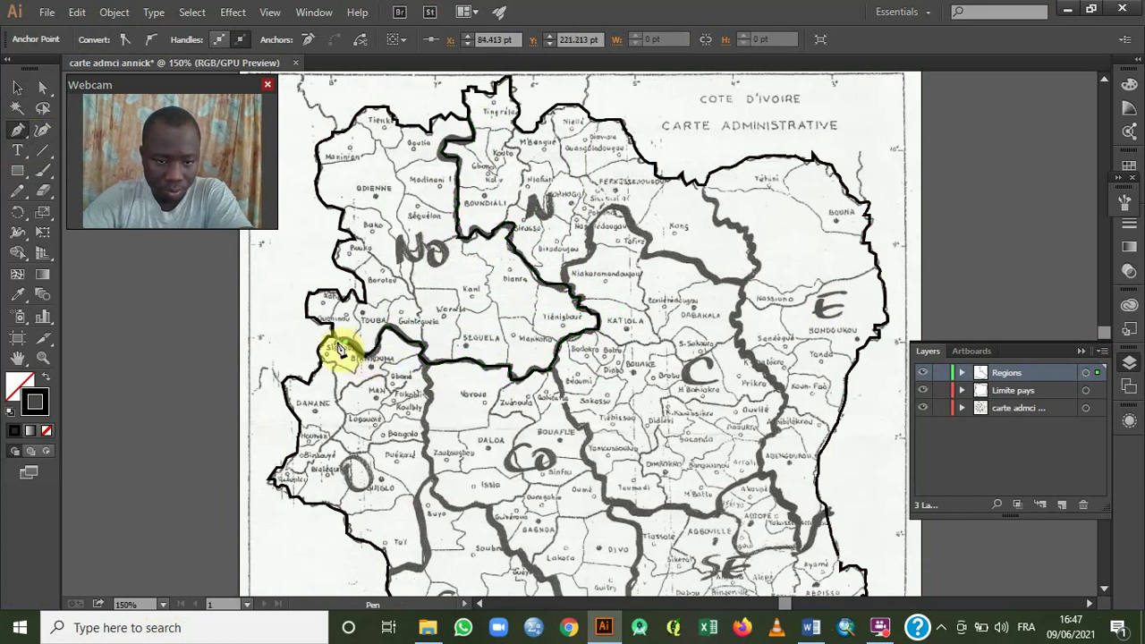
Trace the NO boundary from Sipilou around the western protrusion past Ouaninou and Koro to just north of Touba.
{"action": "left_click", "coordinate": [336, 339]}
{"action": "left_click", "coordinate": [332, 325]}
{"action": "left_click", "coordinate": [321, 321]}
{"action": "left_click", "coordinate": [313, 317]}
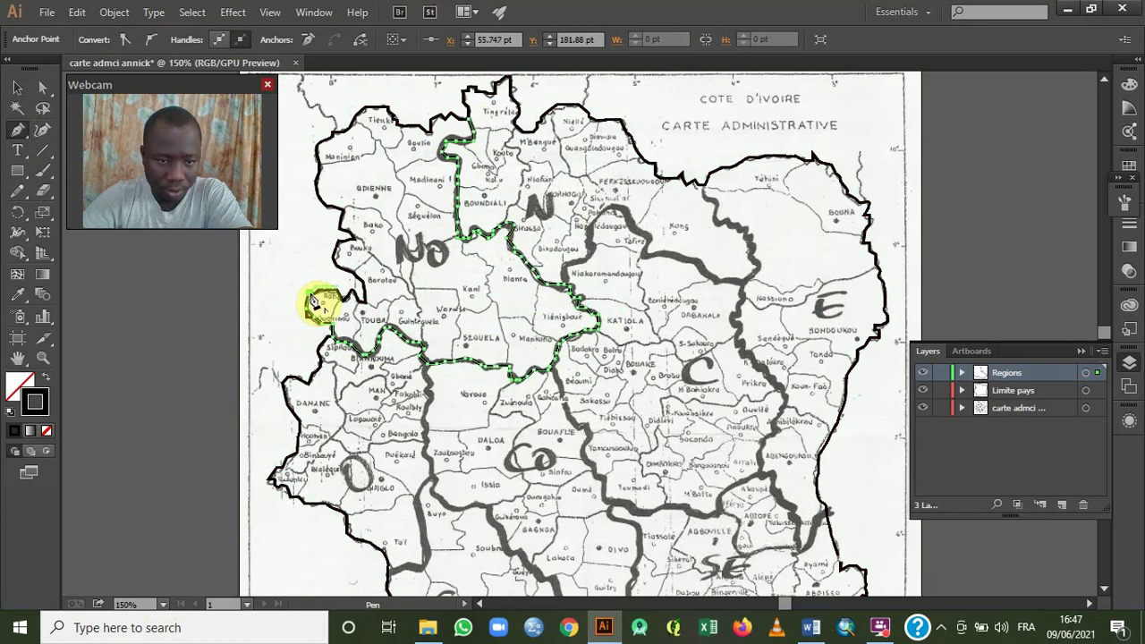
{"action": "left_click", "coordinate": [316, 293]}
{"action": "left_click", "coordinate": [342, 297]}
{"action": "left_click", "coordinate": [357, 302]}
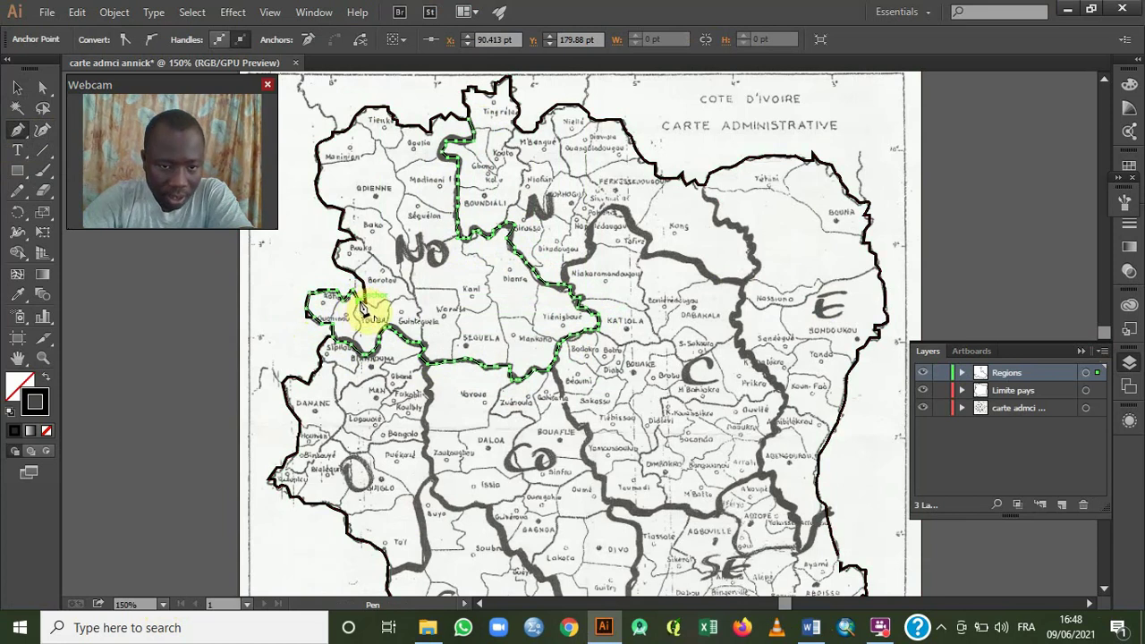
{"action": "left_click", "coordinate": [368, 305]}
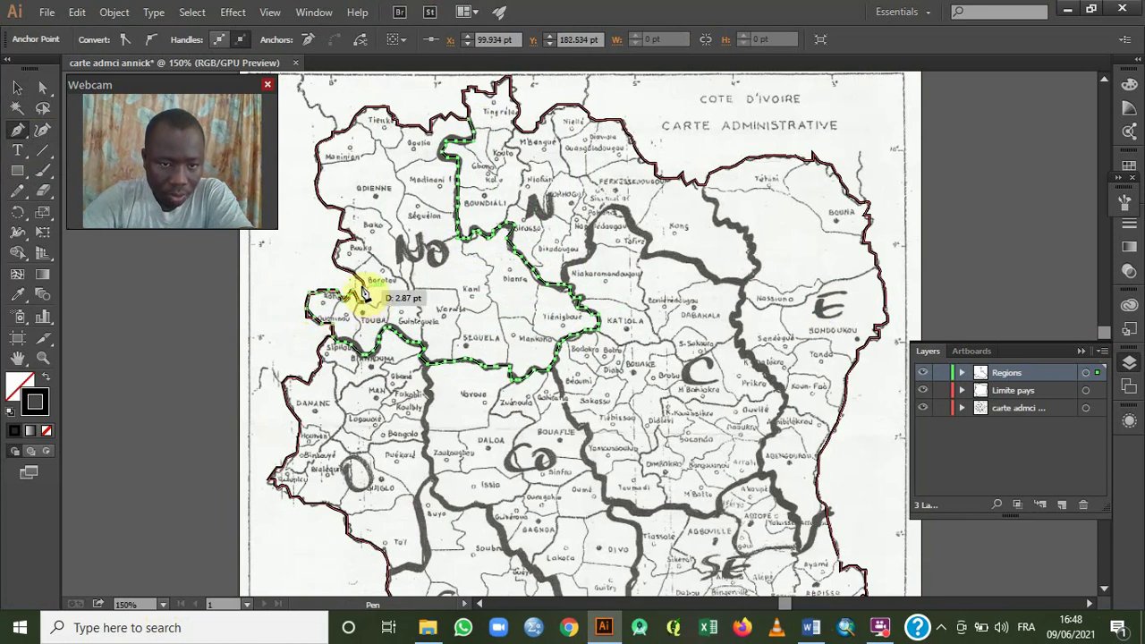
Continue the NO contour northward along the country's western border, past Borotou, Bako and Odienné to Maninian.
{"action": "left_click", "coordinate": [360, 286]}
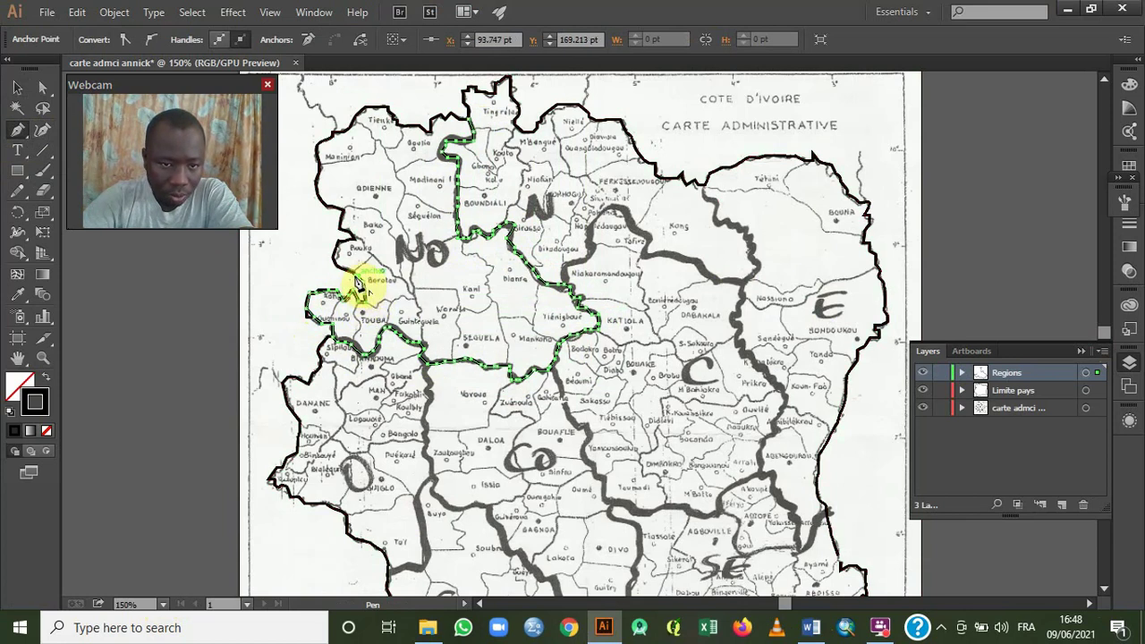
{"action": "left_click", "coordinate": [339, 270]}
{"action": "left_click", "coordinate": [338, 254]}
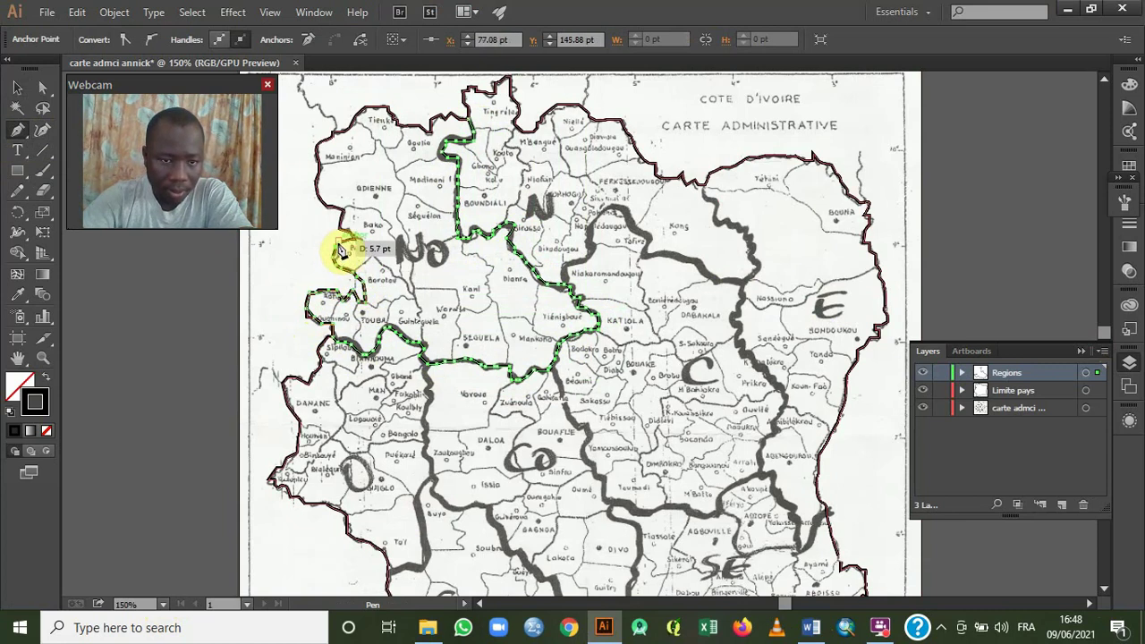
{"action": "left_click", "coordinate": [357, 249]}
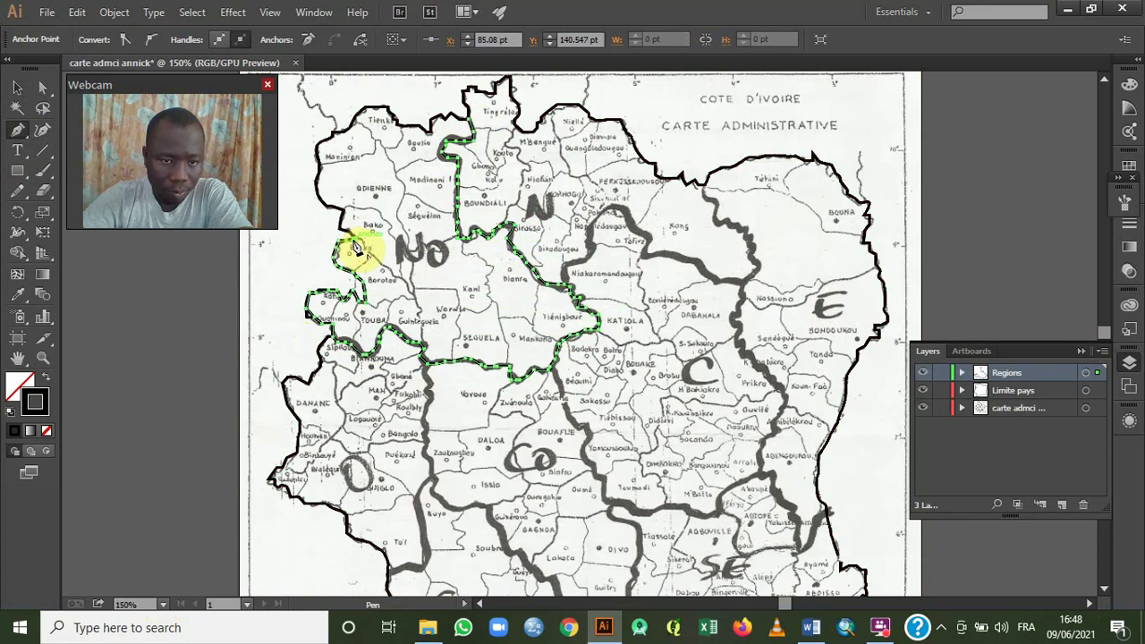
{"action": "left_click", "coordinate": [343, 224]}
{"action": "left_click", "coordinate": [342, 216]}
{"action": "left_click", "coordinate": [343, 210]}
{"action": "left_click", "coordinate": [334, 208]}
{"action": "left_click", "coordinate": [323, 202]}
{"action": "left_click", "coordinate": [318, 186]}
{"action": "left_click", "coordinate": [318, 176]}
{"action": "left_click", "coordinate": [319, 163]}
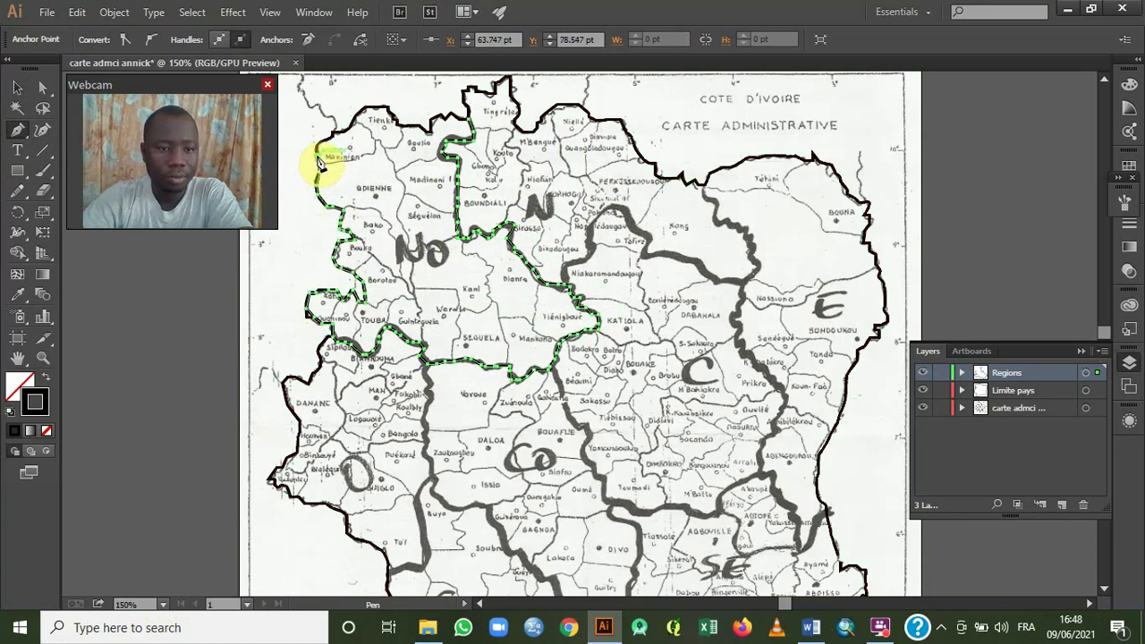
Trace the north-western corner of region NO along the country border from Maninian to the top above Tienko.
{"action": "left_click", "coordinate": [317, 147]}
{"action": "left_click", "coordinate": [319, 143]}
{"action": "left_click", "coordinate": [326, 140]}
{"action": "left_click", "coordinate": [333, 137]}
{"action": "left_click", "coordinate": [339, 134]}
{"action": "left_click", "coordinate": [344, 133]}
{"action": "left_click", "coordinate": [348, 129]}
{"action": "left_click", "coordinate": [352, 124]}
{"action": "left_click", "coordinate": [356, 120]}
{"action": "left_click", "coordinate": [360, 112]}
{"action": "left_click", "coordinate": [366, 105]}
Trace the northern border of region NO eastward from Tienko and close the contour at its starting point south-west of Tingréla.
{"action": "left_click", "coordinate": [382, 107]}
{"action": "left_click", "coordinate": [390, 112]}
{"action": "left_click", "coordinate": [395, 119]}
{"action": "left_click", "coordinate": [400, 125]}
{"action": "left_click", "coordinate": [406, 127]}
{"action": "left_click", "coordinate": [415, 128]}
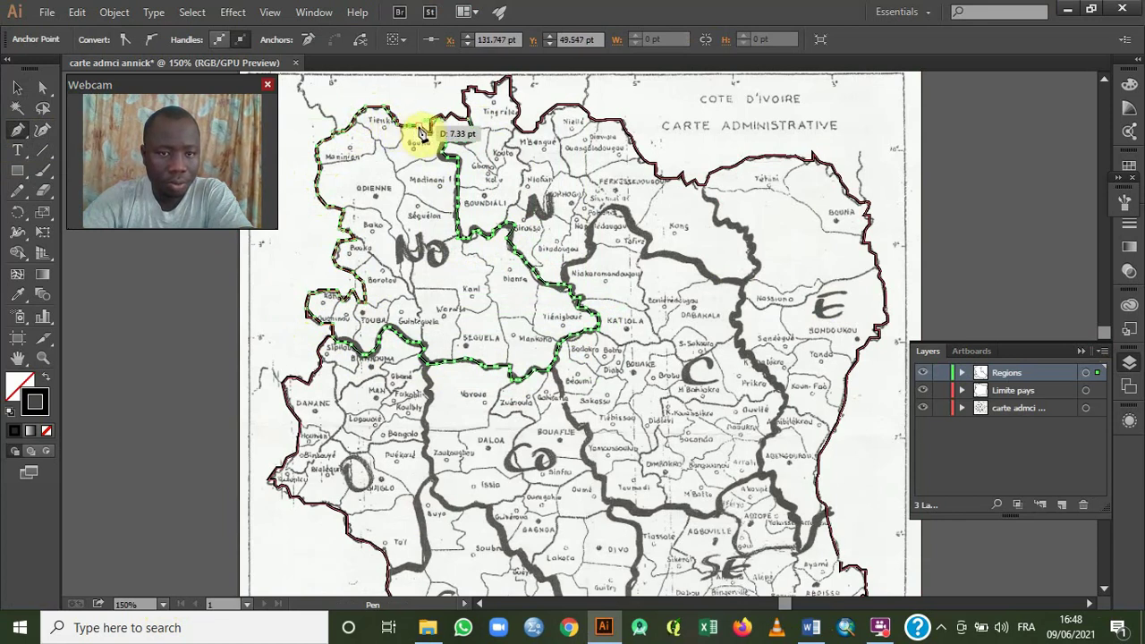
{"action": "left_click", "coordinate": [425, 126]}
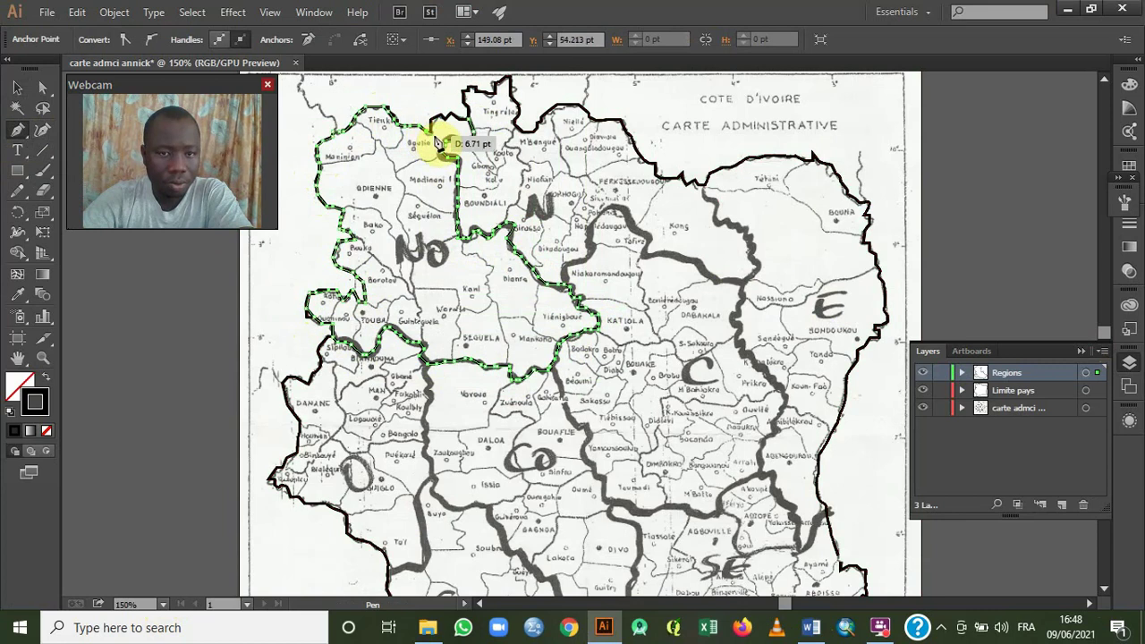
{"action": "left_click", "coordinate": [432, 132]}
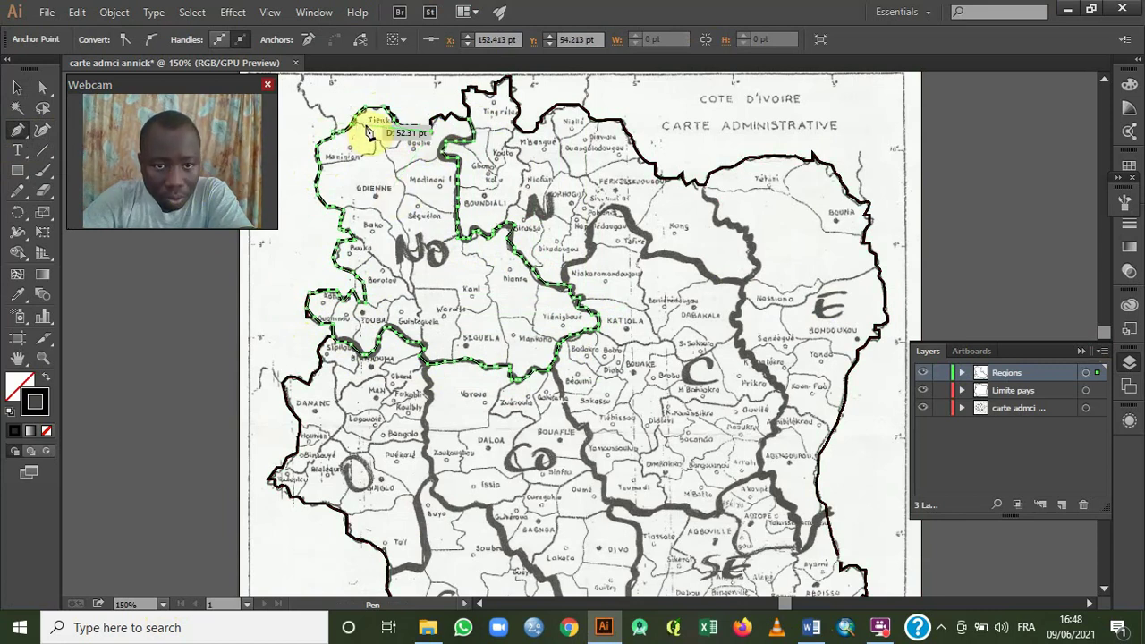
{"action": "left_click", "coordinate": [431, 120]}
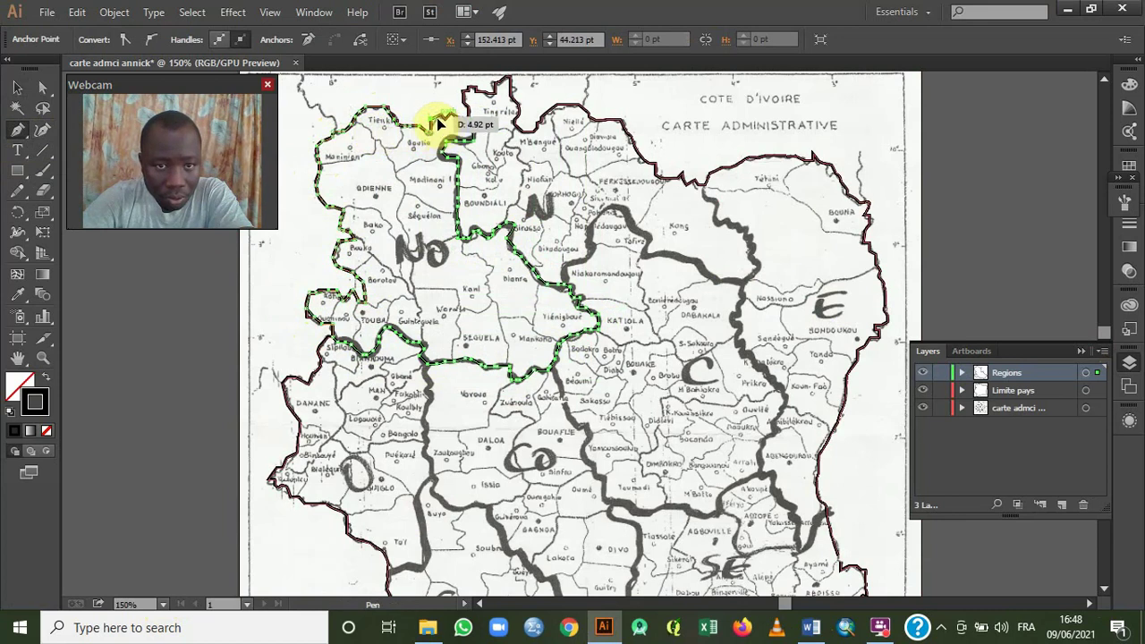
{"action": "left_click", "coordinate": [446, 120]}
{"action": "left_click", "coordinate": [451, 116]}
{"action": "left_click", "coordinate": [460, 124]}
{"action": "left_click", "coordinate": [472, 126]}
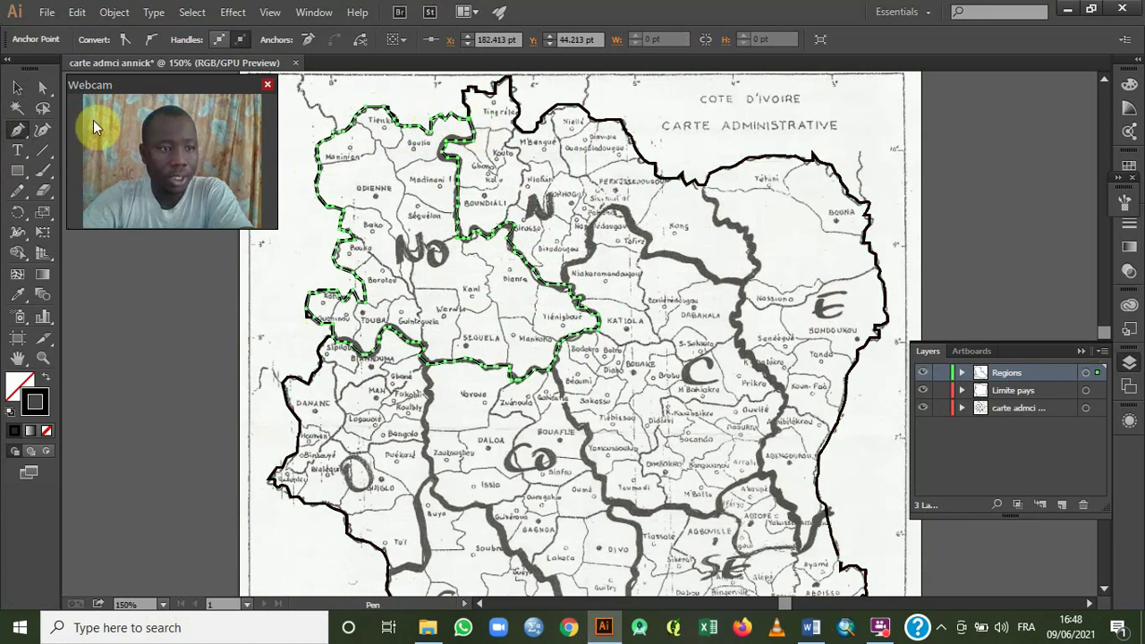
Fill the closed NO region with a bright purple.
{"action": "left_click", "coordinate": [17, 89]}
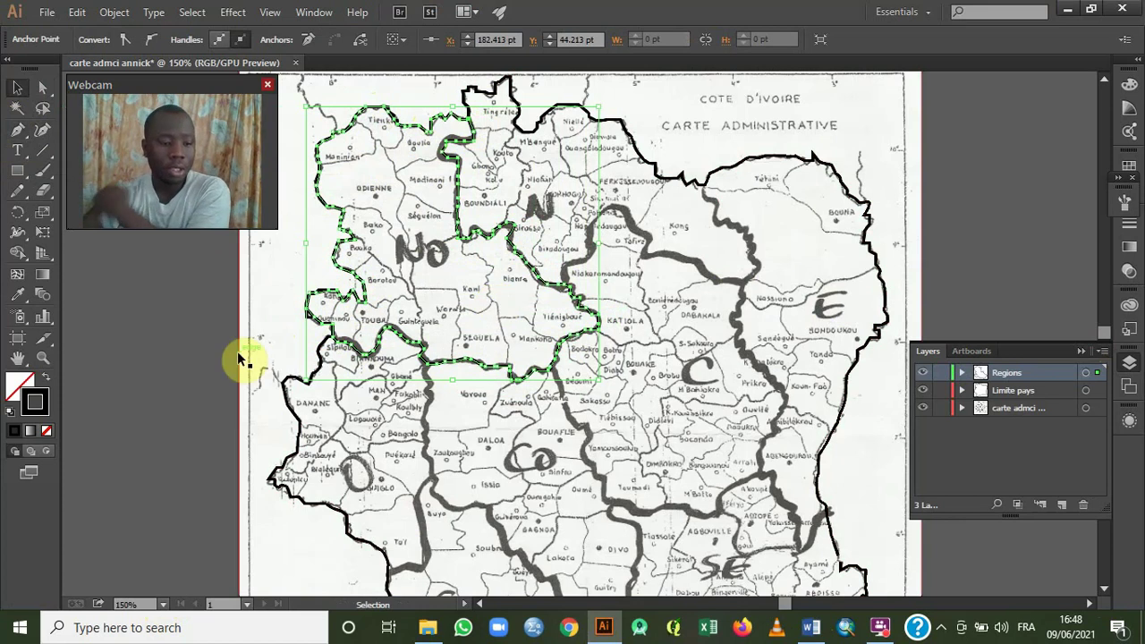
{"action": "double_click", "coordinate": [25, 383]}
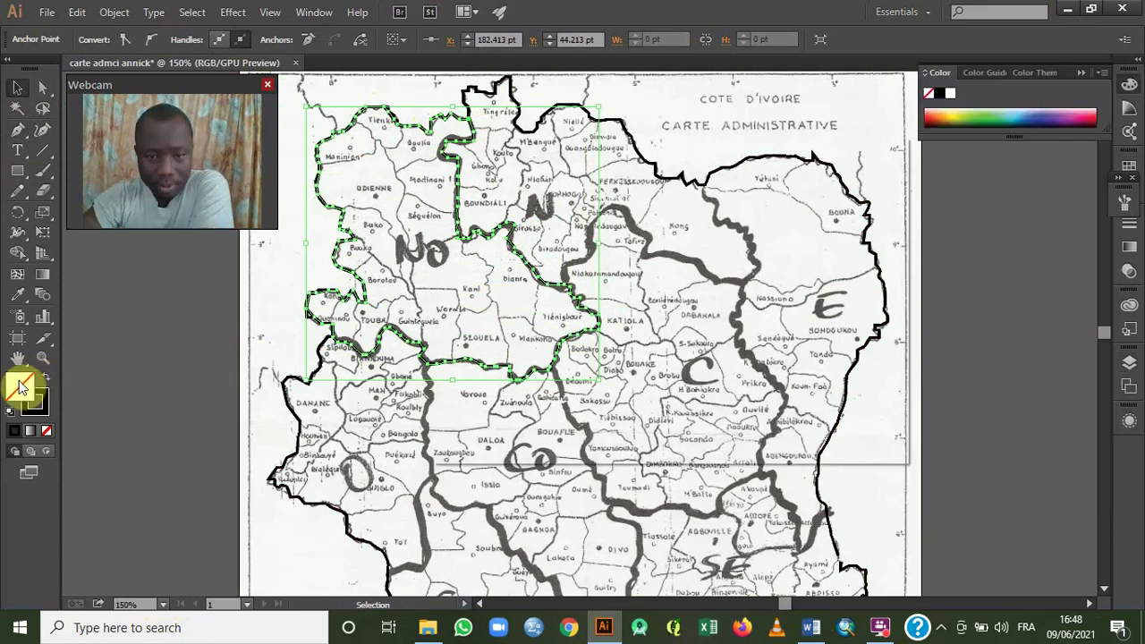
{"action": "left_click", "coordinate": [691, 272]}
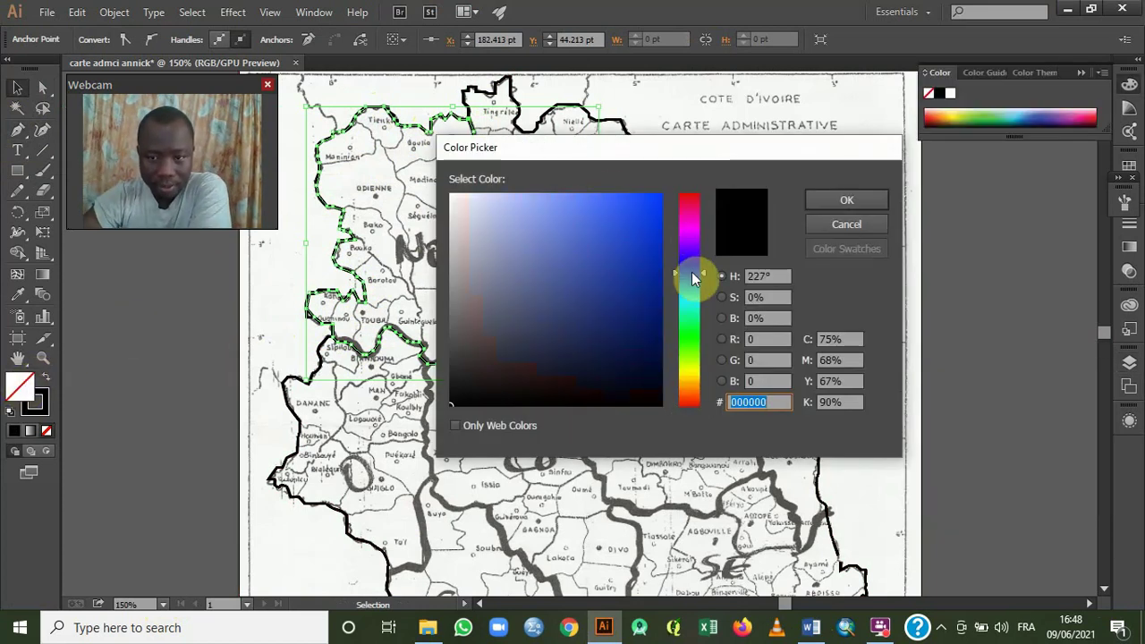
{"action": "left_click", "coordinate": [691, 244]}
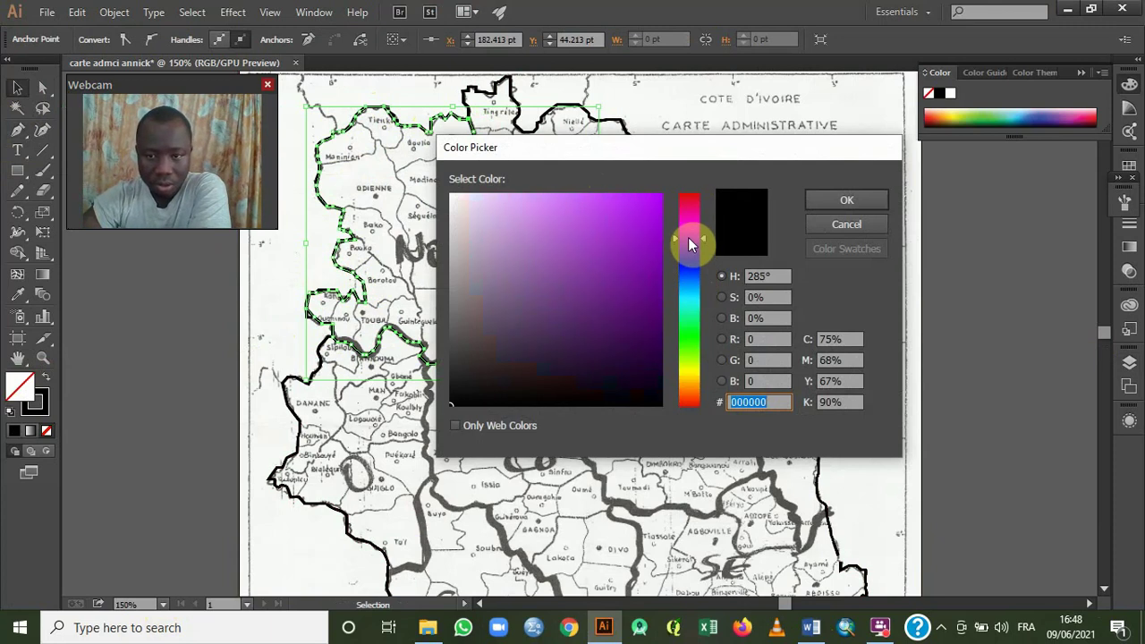
{"action": "left_click", "coordinate": [651, 204]}
{"action": "left_click", "coordinate": [846, 201]}
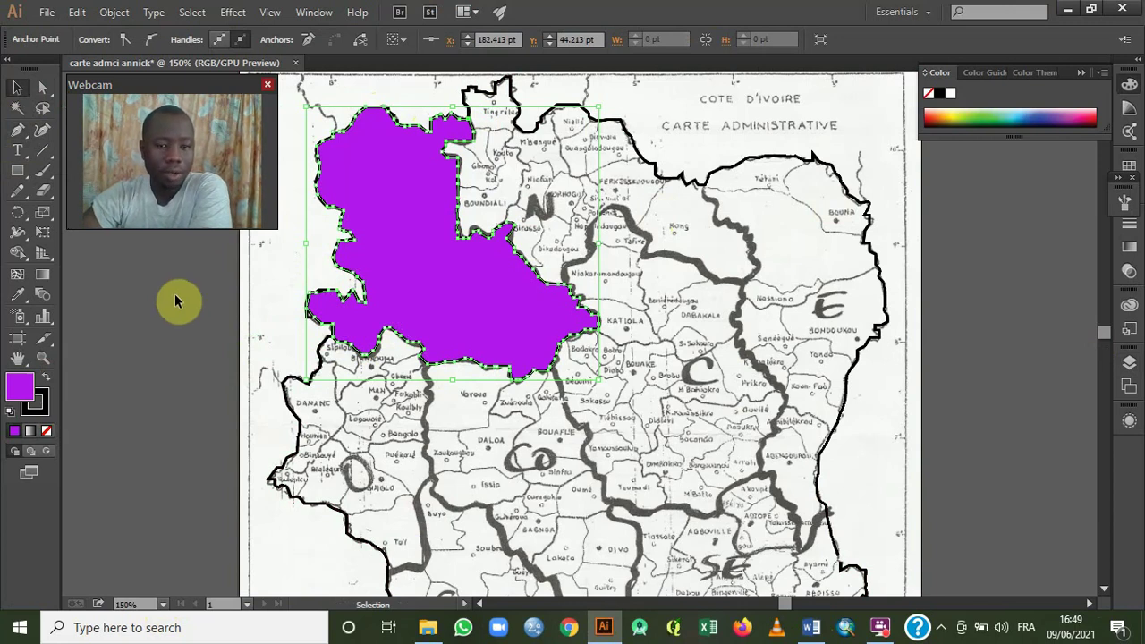
Start the contour of region N with the Pen tool from NO's north-eastern corner along the border near Tingréla, and remove its fill.
{"action": "left_click", "coordinate": [18, 132]}
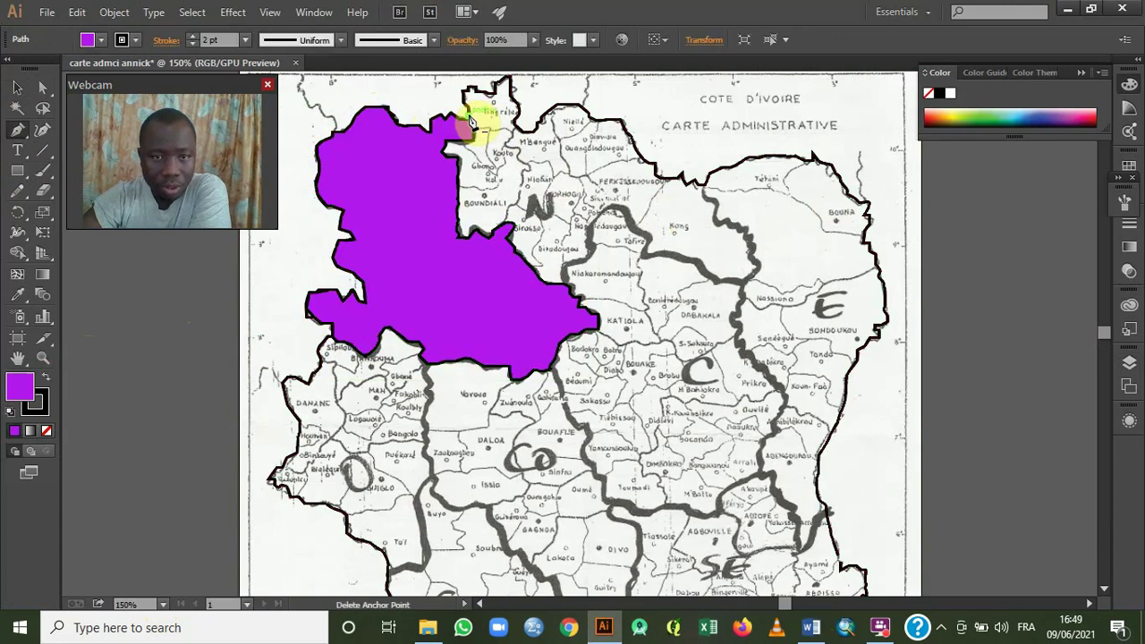
{"action": "left_click", "coordinate": [467, 107]}
{"action": "left_click", "coordinate": [465, 91]}
{"action": "left_click", "coordinate": [477, 92]}
{"action": "left_click", "coordinate": [483, 93]}
{"action": "left_click", "coordinate": [488, 94]}
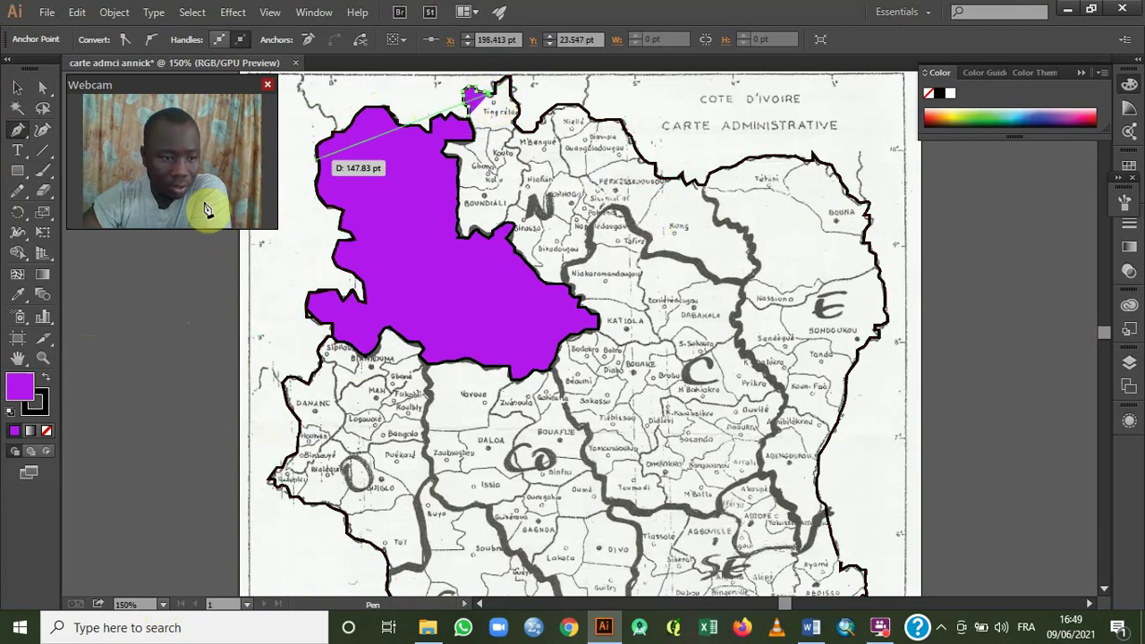
{"action": "left_click", "coordinate": [47, 430]}
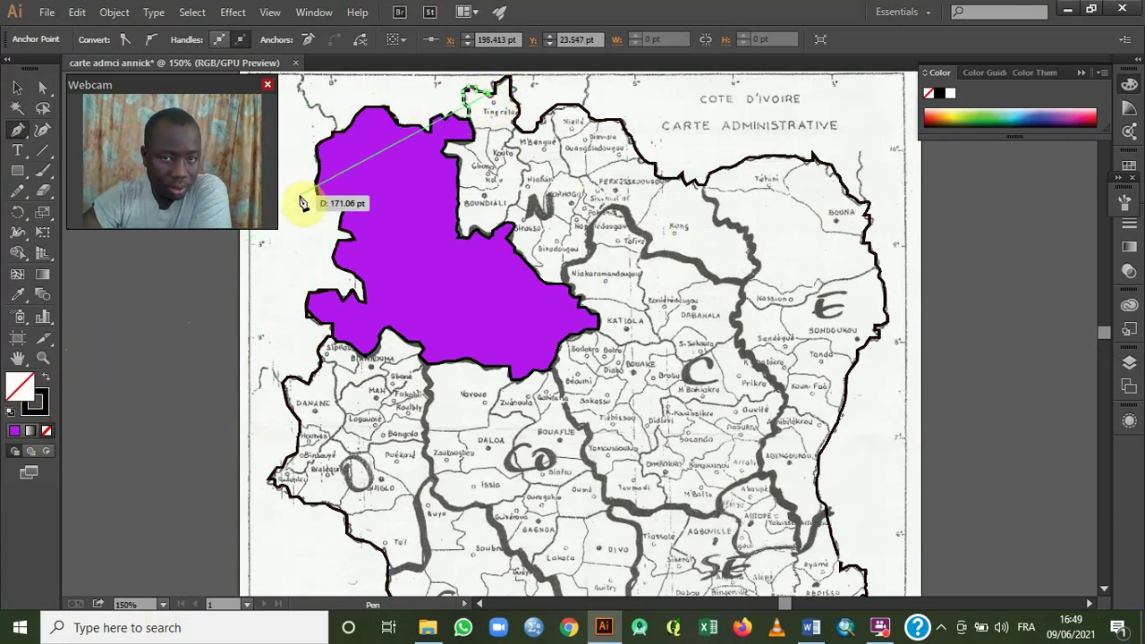
Trace the N border over the northern tip by Tingréla and down to the notch above M'Bengué.
{"action": "left_click", "coordinate": [498, 88]}
{"action": "scroll", "coordinate": [501, 91], "scroll_direction": "up", "scroll_amount": 1}
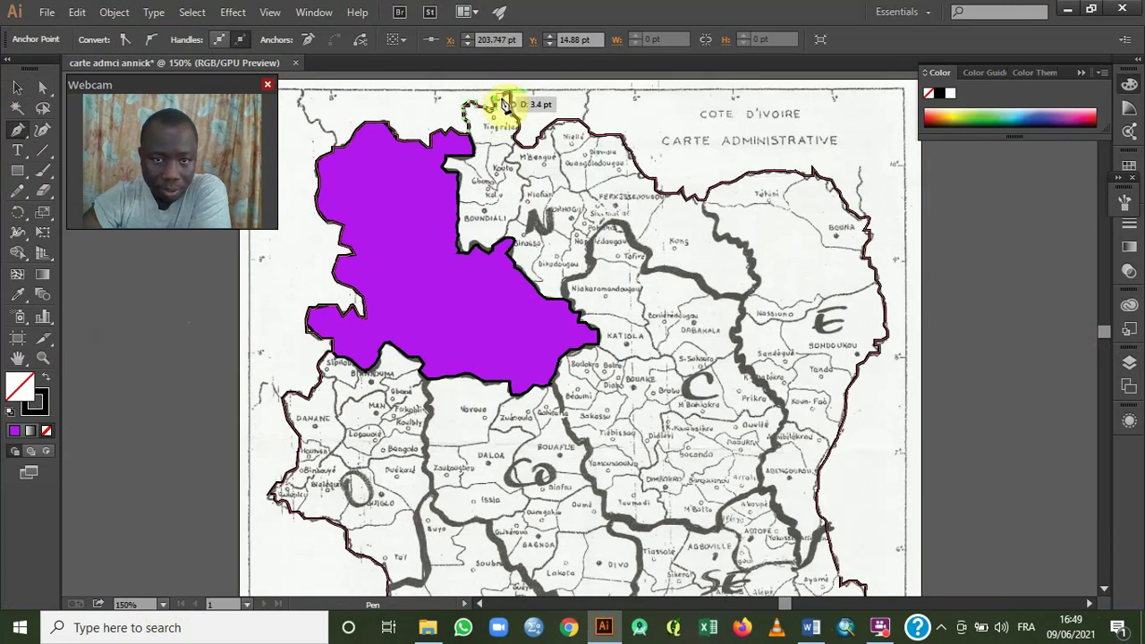
{"action": "left_click", "coordinate": [512, 102]}
{"action": "left_click", "coordinate": [519, 125]}
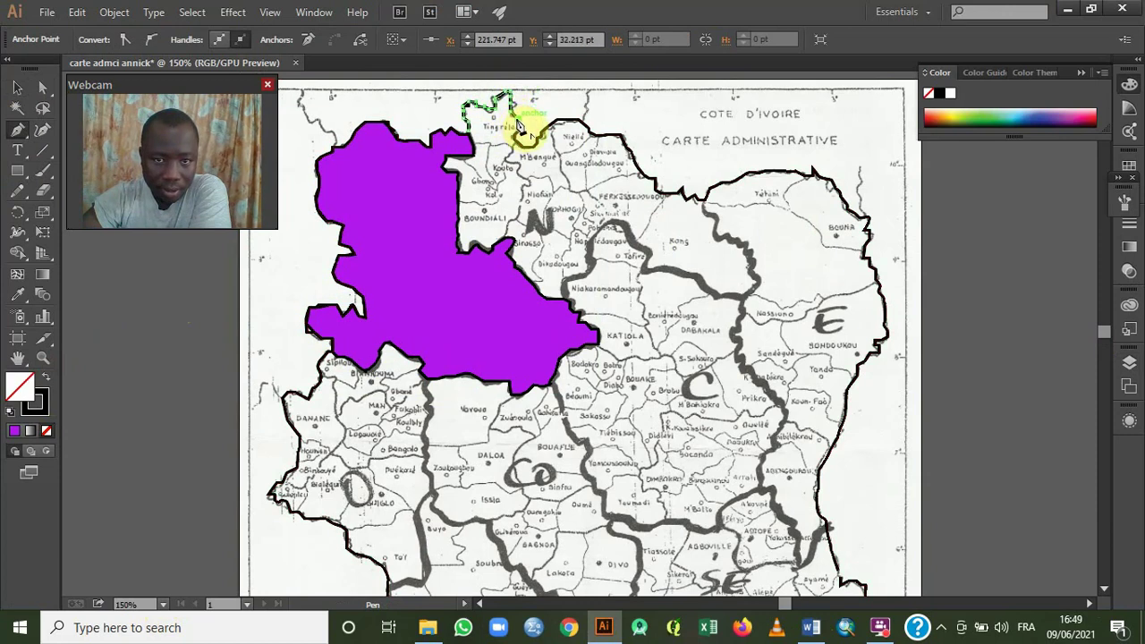
{"action": "left_click", "coordinate": [518, 134]}
{"action": "left_click", "coordinate": [520, 144]}
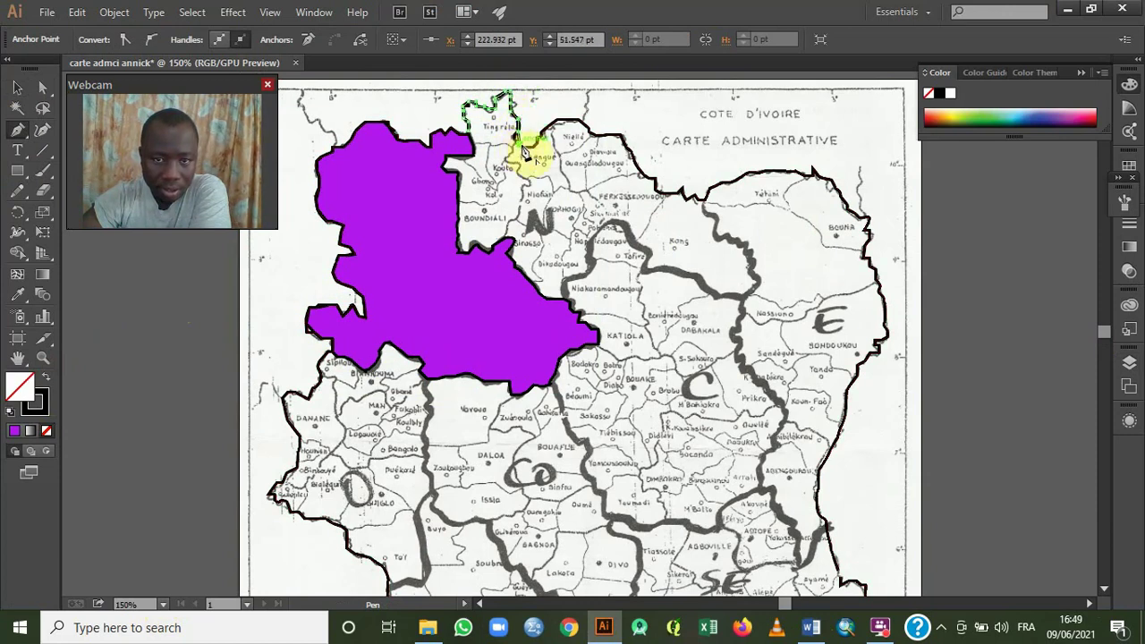
{"action": "left_click", "coordinate": [534, 149]}
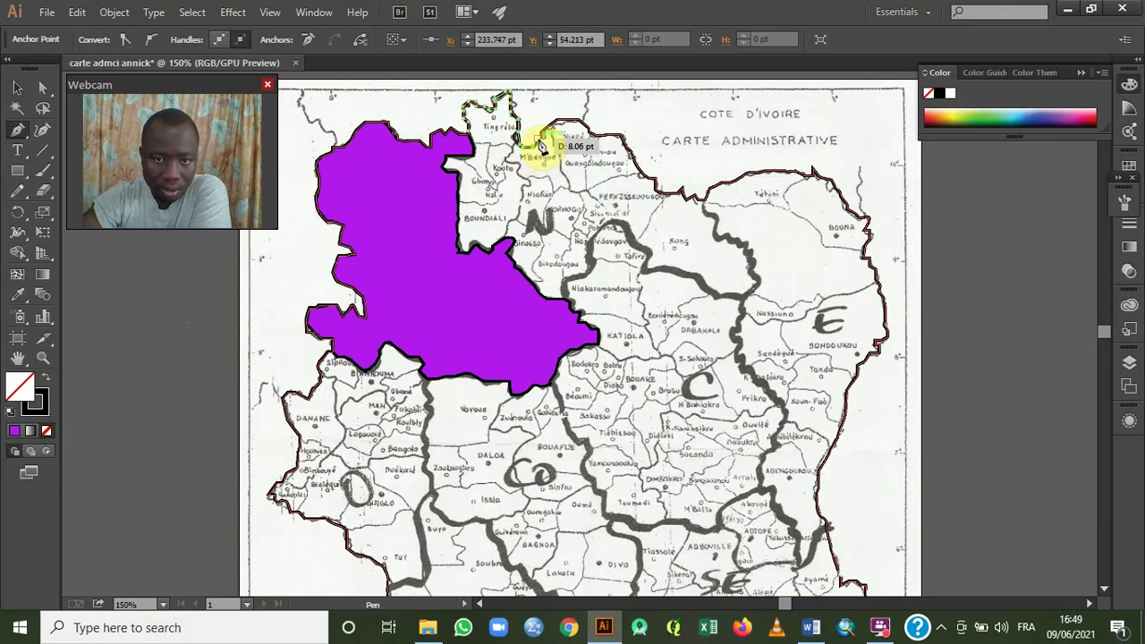
Continue the N contour along the country border past Niellé and Diawala to the bend north-east of Ferkessédougou.
{"action": "left_click", "coordinate": [556, 124]}
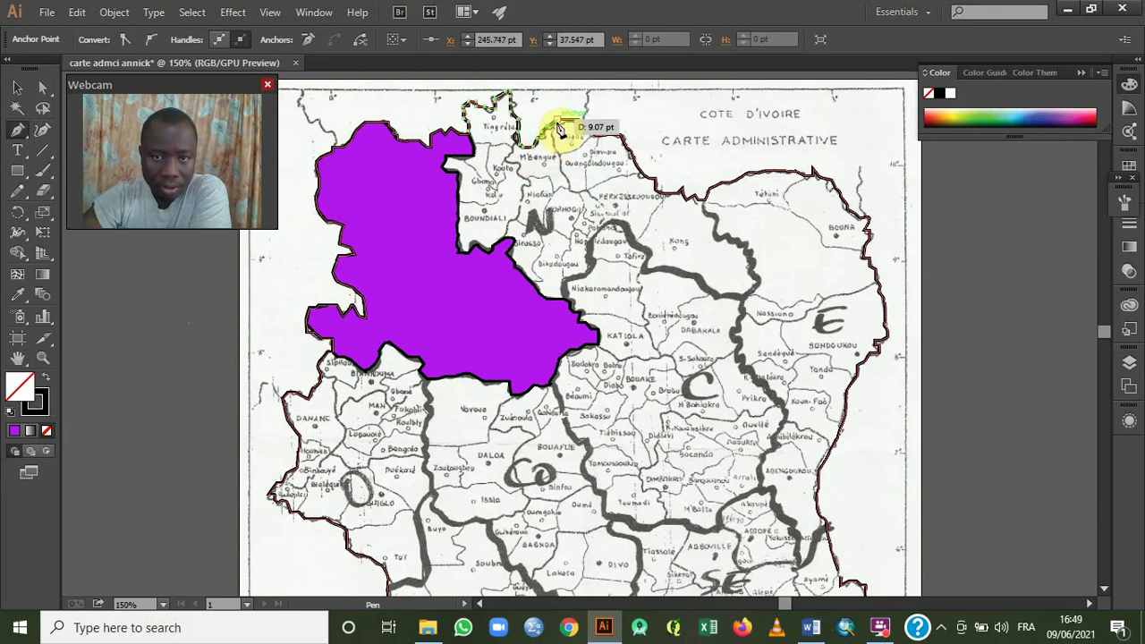
{"action": "left_click", "coordinate": [587, 130]}
{"action": "left_click", "coordinate": [591, 136]}
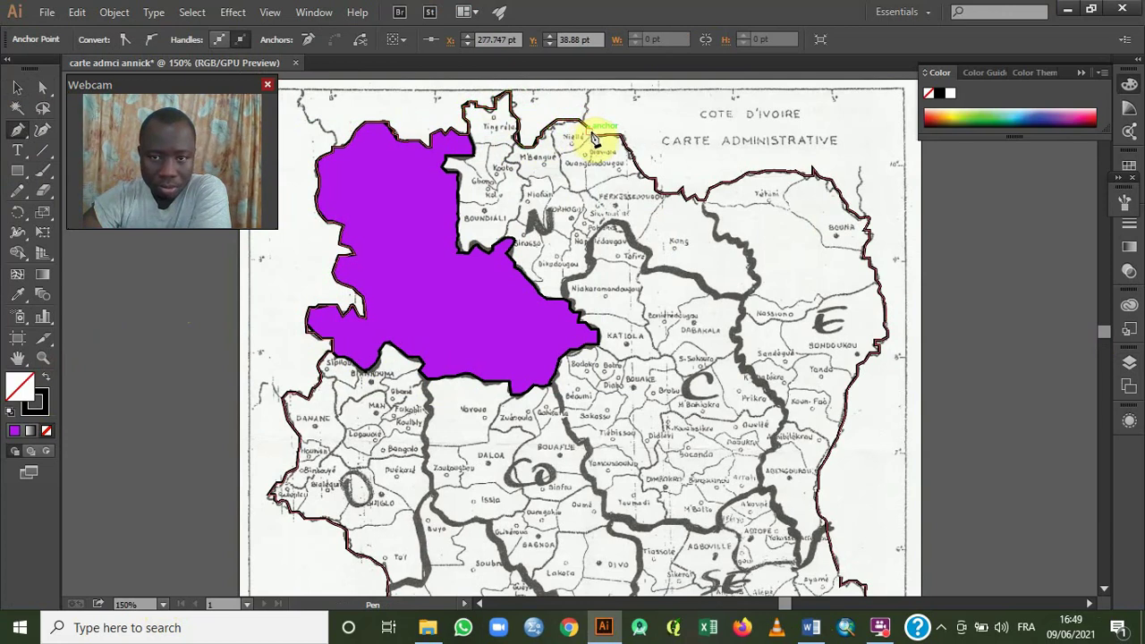
{"action": "left_click", "coordinate": [600, 144]}
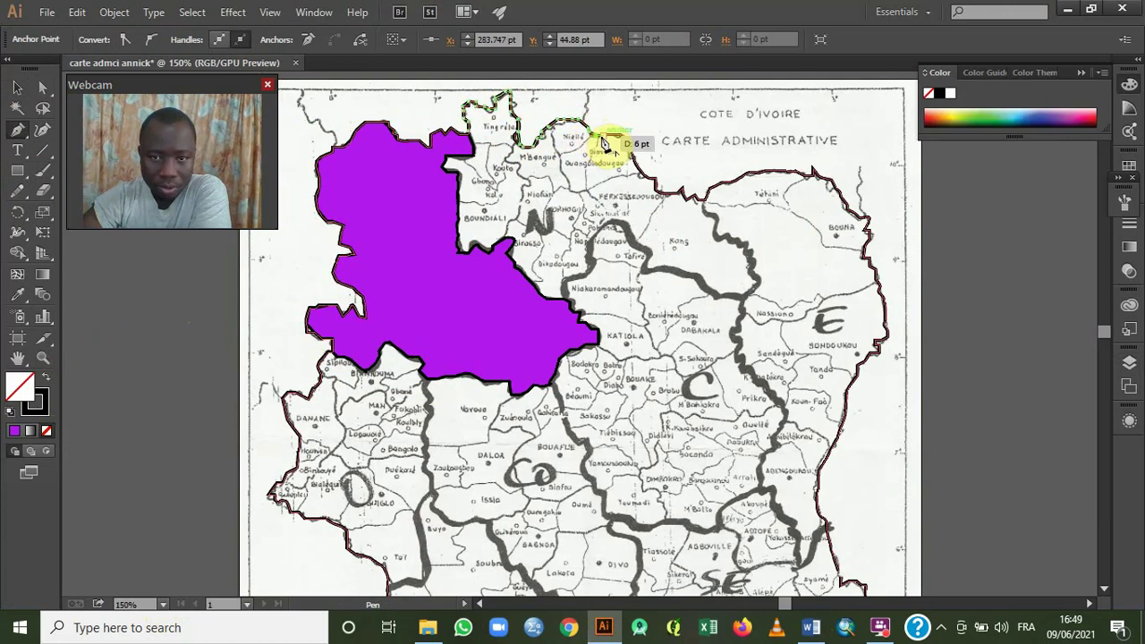
{"action": "left_click", "coordinate": [634, 160]}
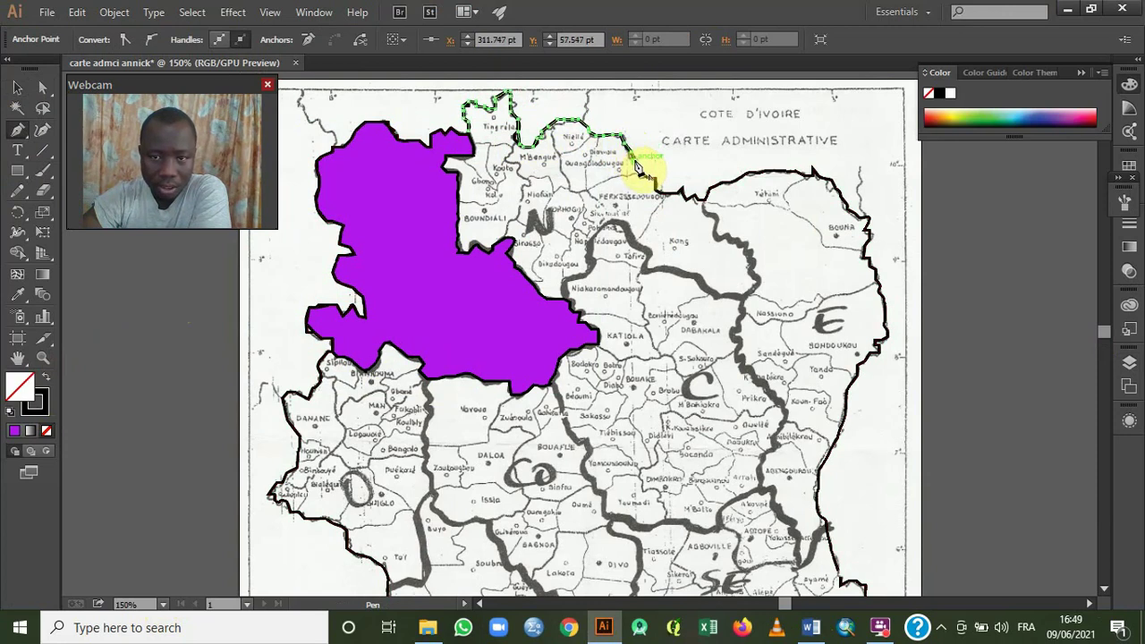
{"action": "left_click", "coordinate": [640, 173]}
{"action": "left_click", "coordinate": [649, 183]}
{"action": "left_click", "coordinate": [662, 190]}
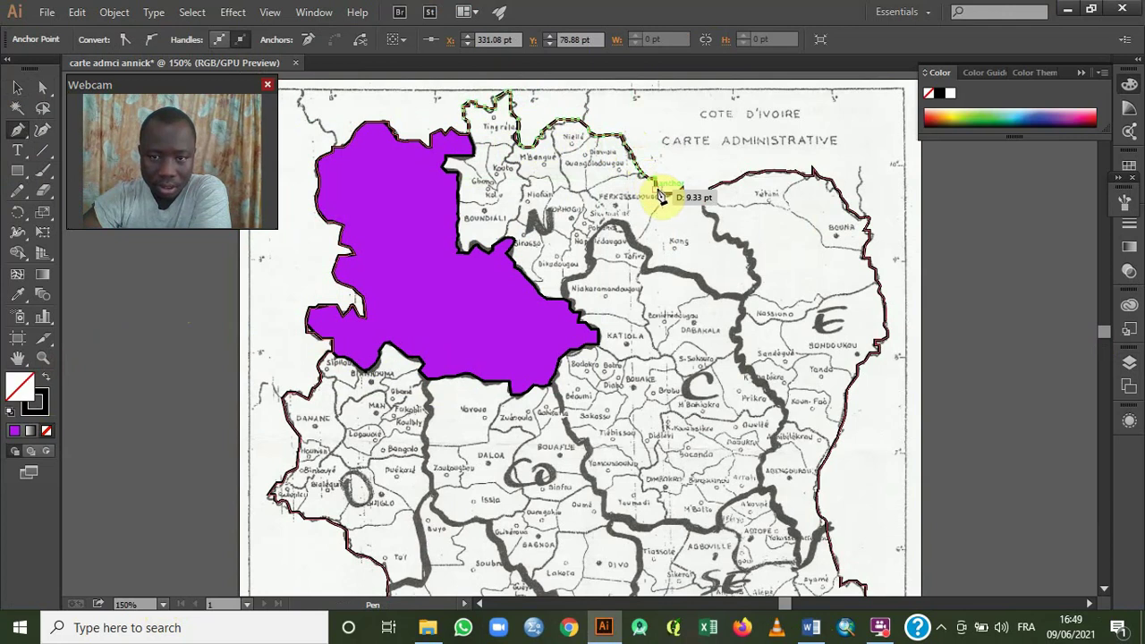
Trace the N border eastward through the small notches north of Kong to the junction with region E.
{"action": "left_click", "coordinate": [667, 203]}
{"action": "left_click", "coordinate": [673, 196]}
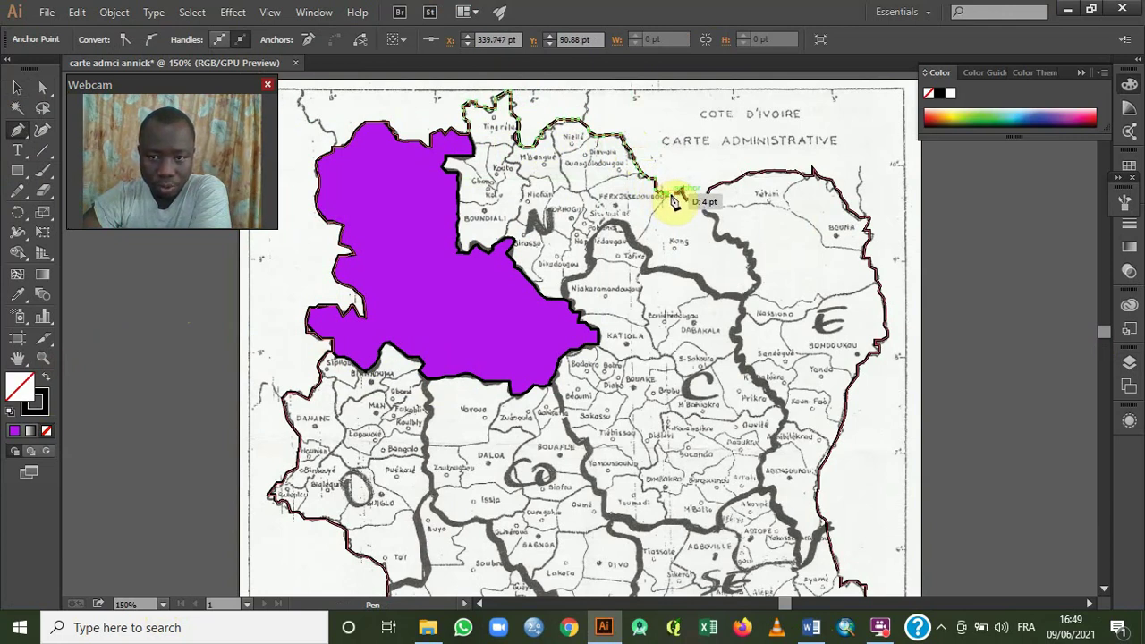
{"action": "left_click", "coordinate": [683, 198]}
{"action": "left_click", "coordinate": [685, 197]}
{"action": "left_click", "coordinate": [686, 202]}
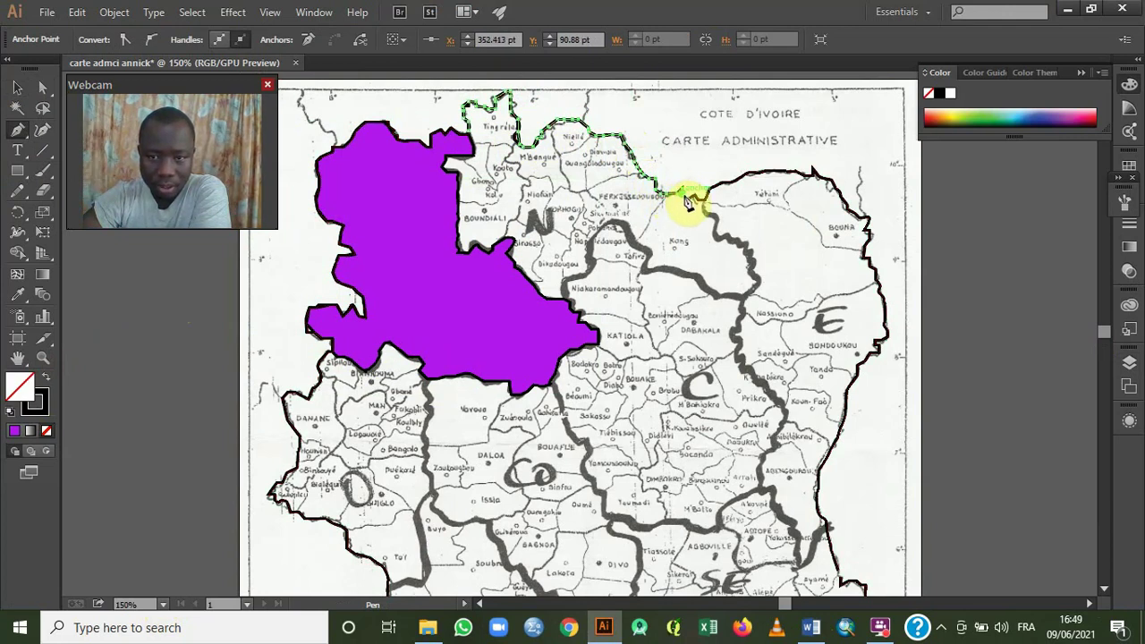
{"action": "left_click", "coordinate": [704, 208]}
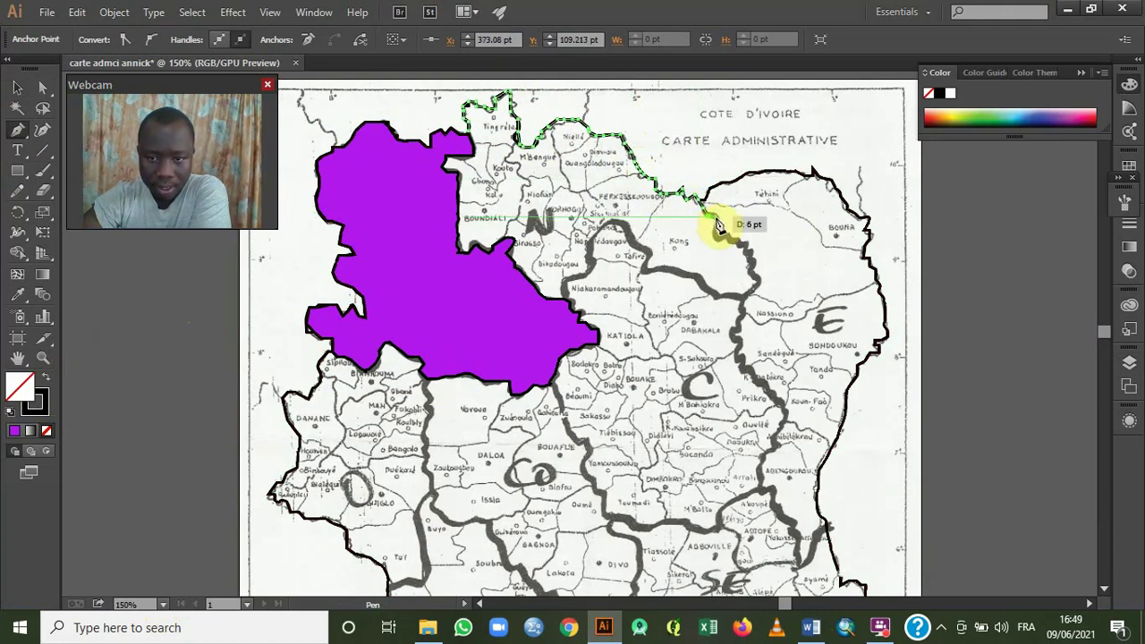
Trace the N boundary south along region E to near Nassian and westward along region C to the peak north of Tafiré.
{"action": "left_click", "coordinate": [756, 286]}
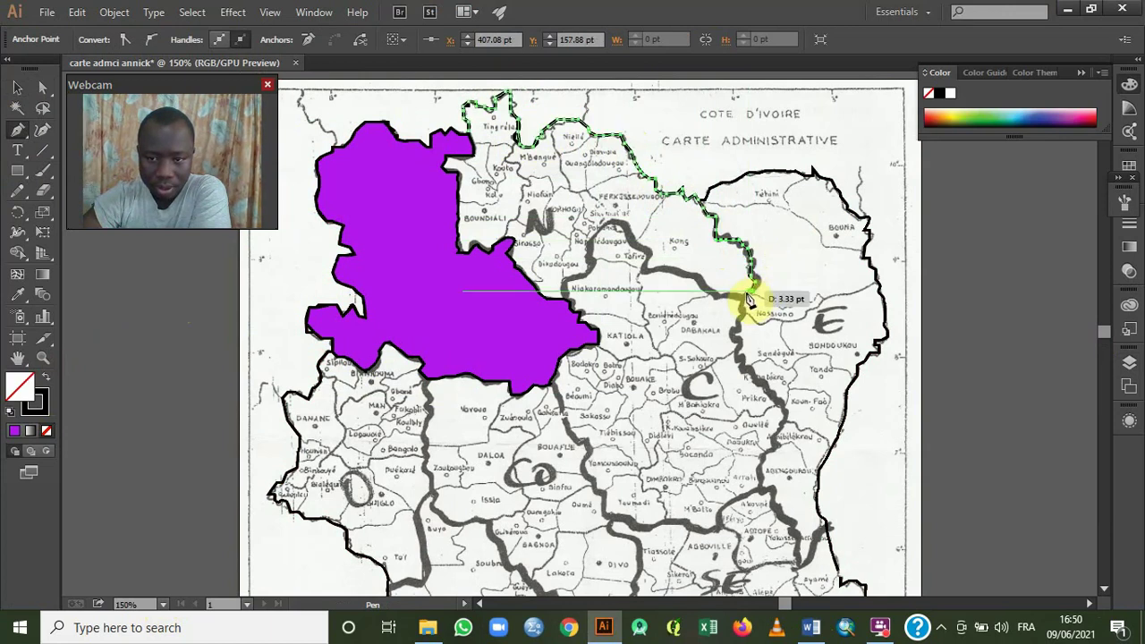
{"action": "left_click", "coordinate": [720, 296]}
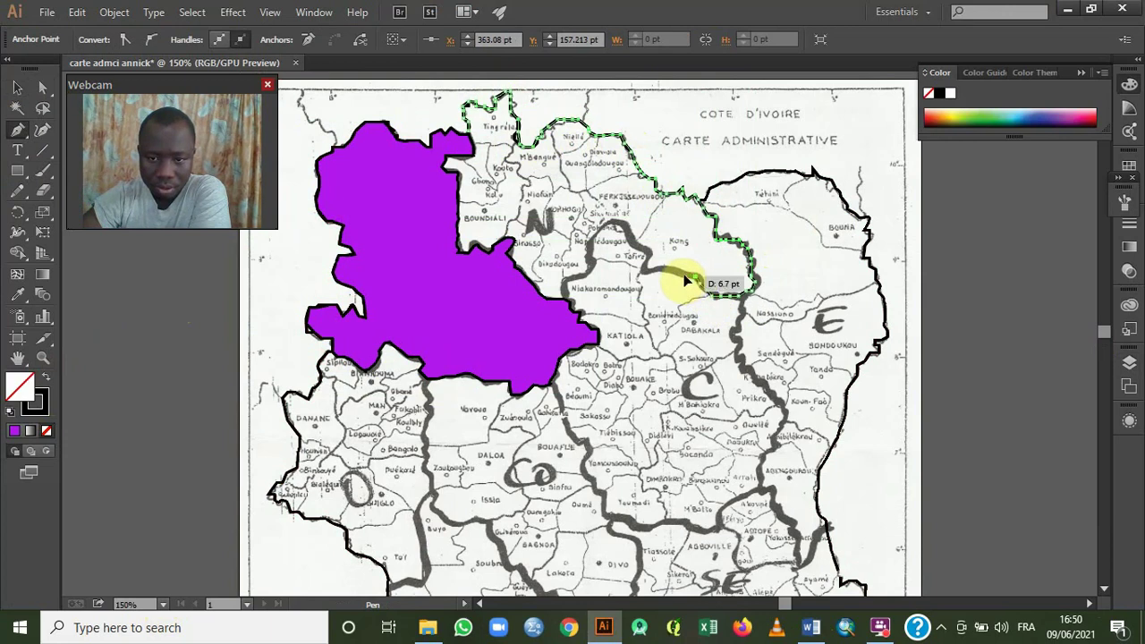
{"action": "left_click", "coordinate": [630, 234]}
{"action": "left_click", "coordinate": [616, 222]}
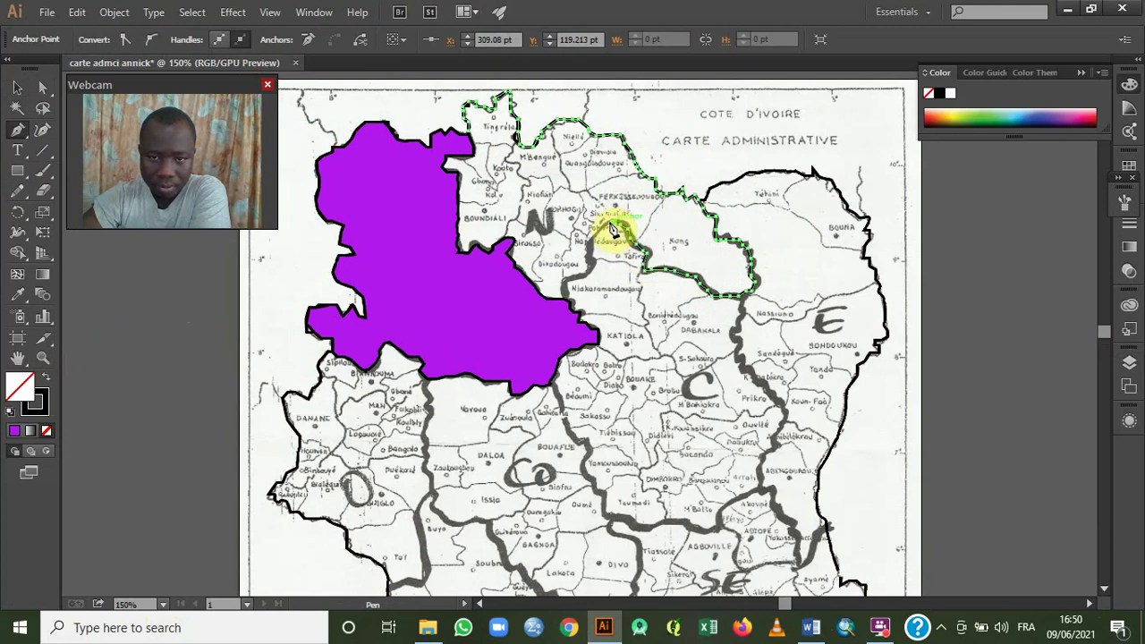
Continue the N contour from the peak by Tafiré south-west past Niakaramandougou to the edge of the purple region.
{"action": "left_click", "coordinate": [605, 224]}
{"action": "left_click", "coordinate": [592, 241]}
{"action": "left_click", "coordinate": [587, 268]}
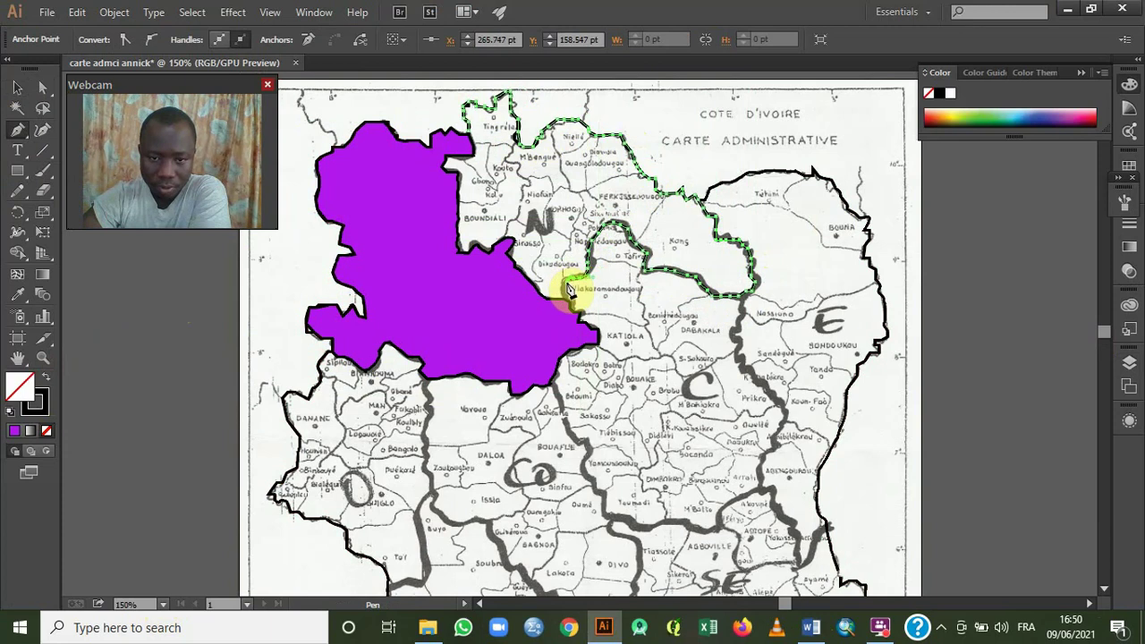
{"action": "left_click", "coordinate": [566, 304]}
{"action": "left_click", "coordinate": [556, 306]}
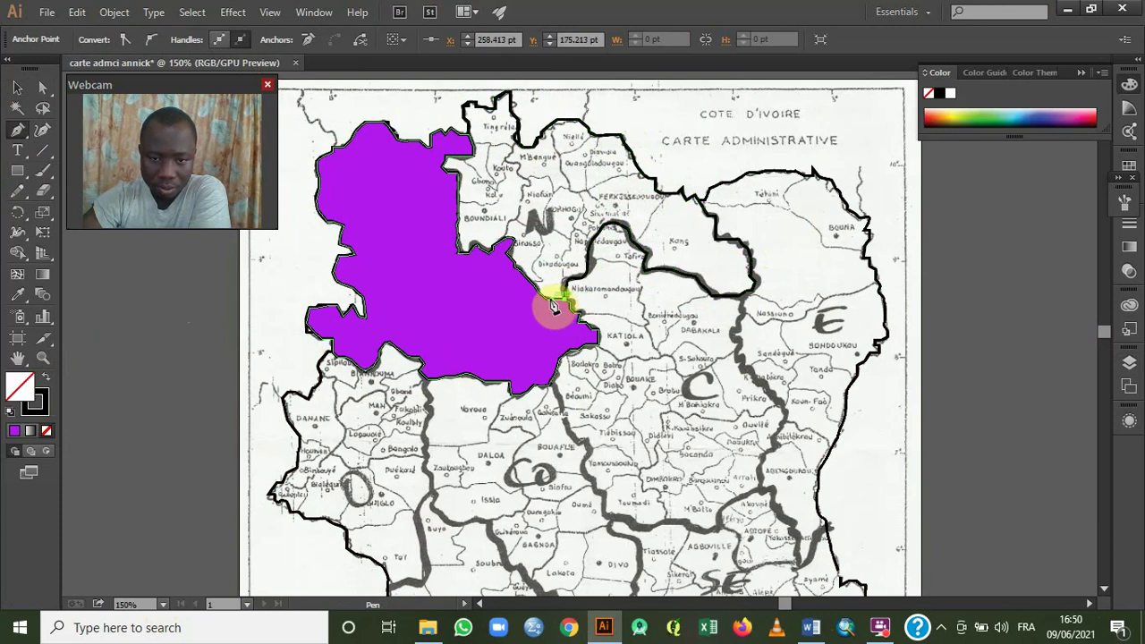
Trace the N boundary north-west along the purple region's edge, around the spike by Sirasso, to the corner south-west of Boundiali.
{"action": "left_click", "coordinate": [529, 280]}
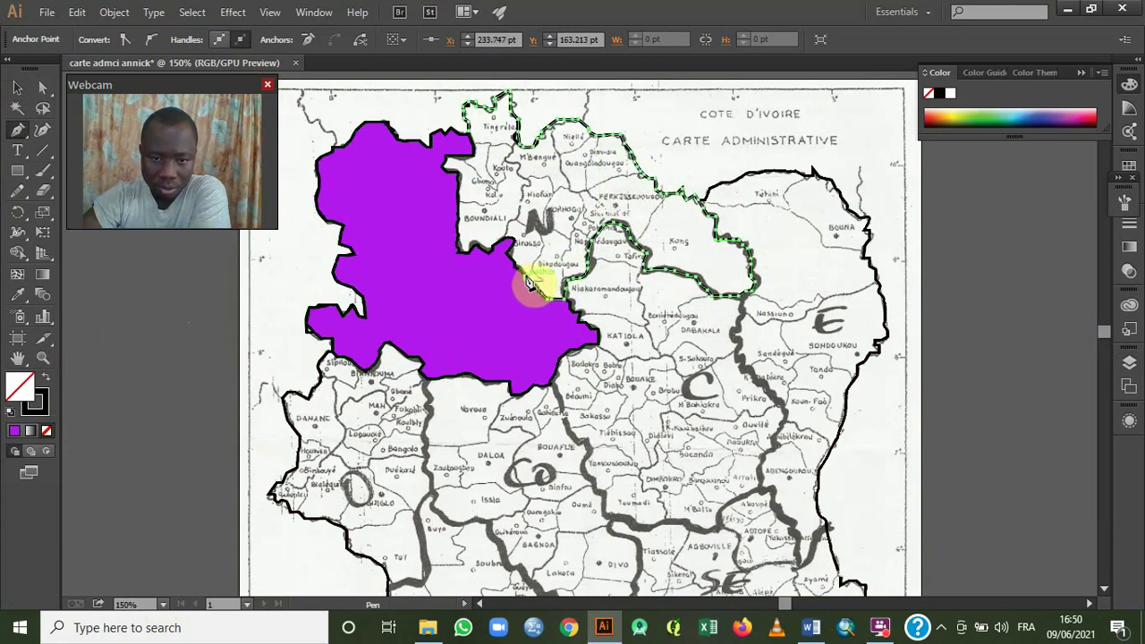
{"action": "left_click", "coordinate": [510, 255]}
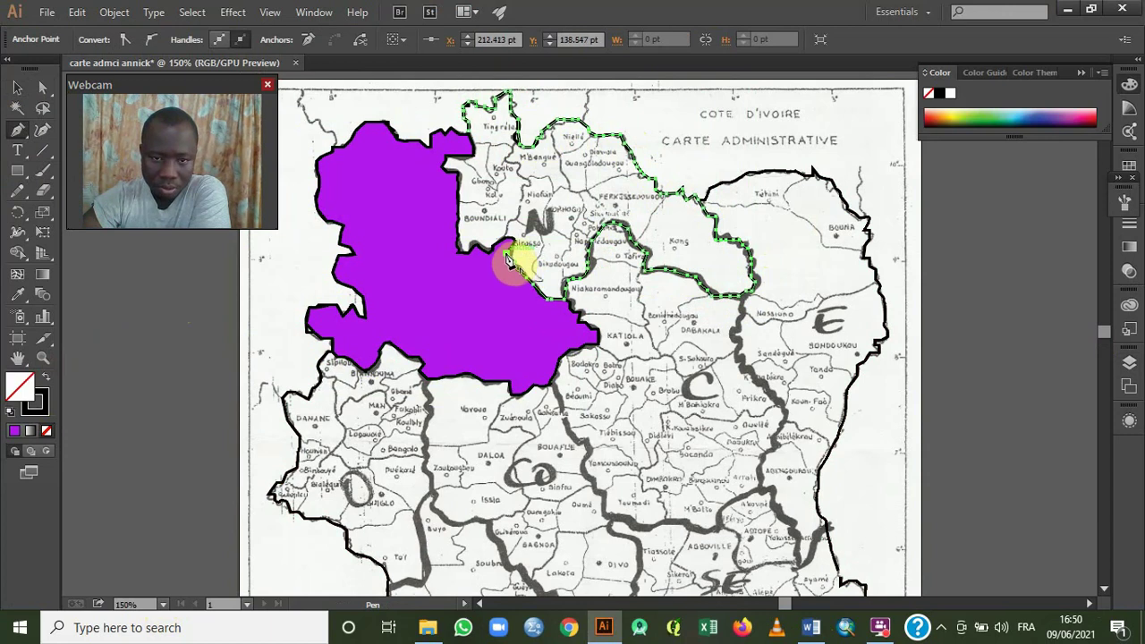
{"action": "left_click", "coordinate": [511, 243]}
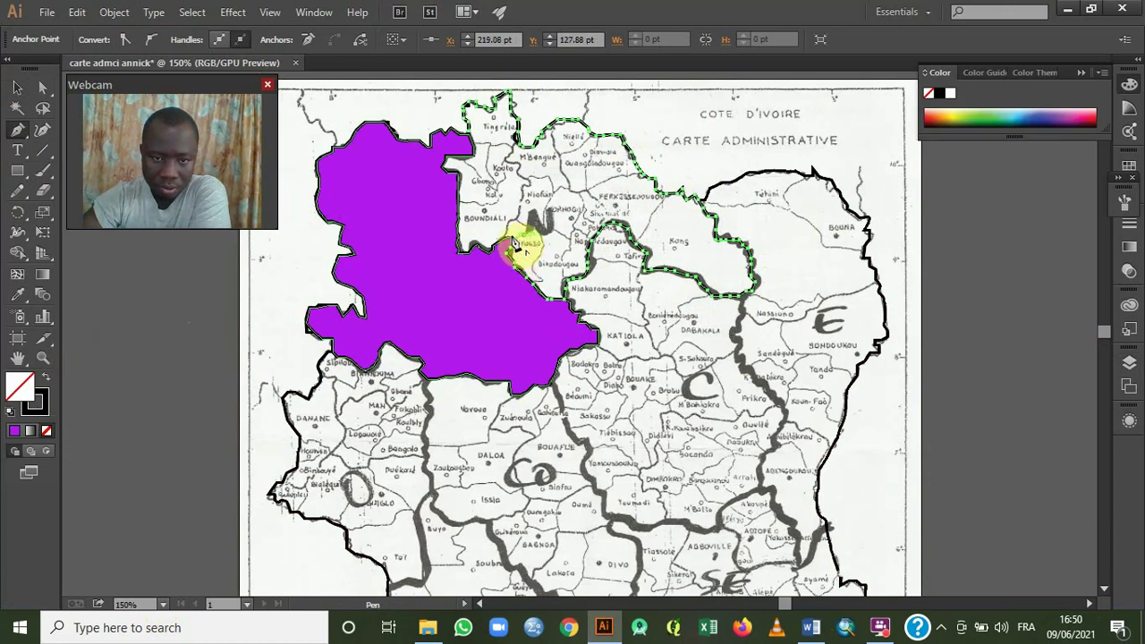
{"action": "left_click", "coordinate": [493, 259]}
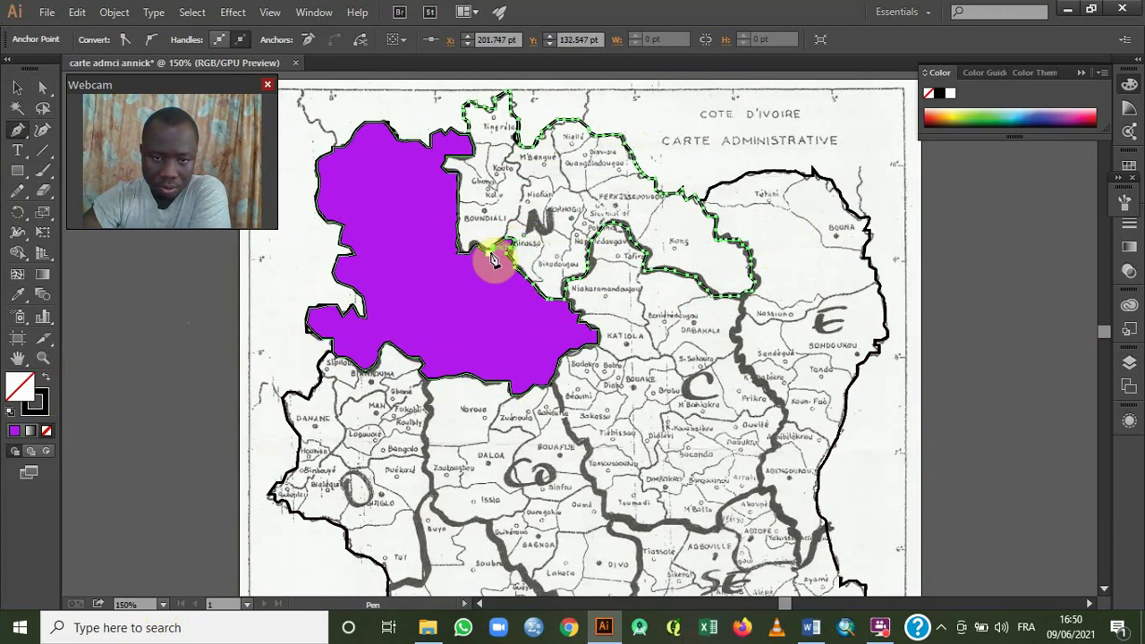
{"action": "left_click", "coordinate": [482, 254]}
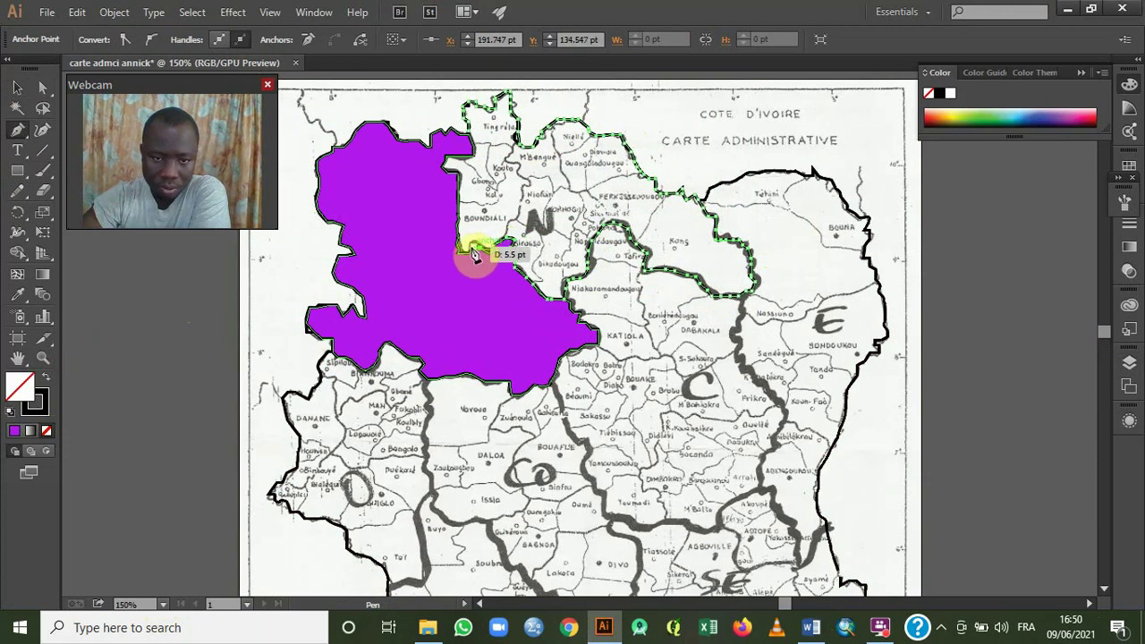
{"action": "left_click", "coordinate": [457, 256]}
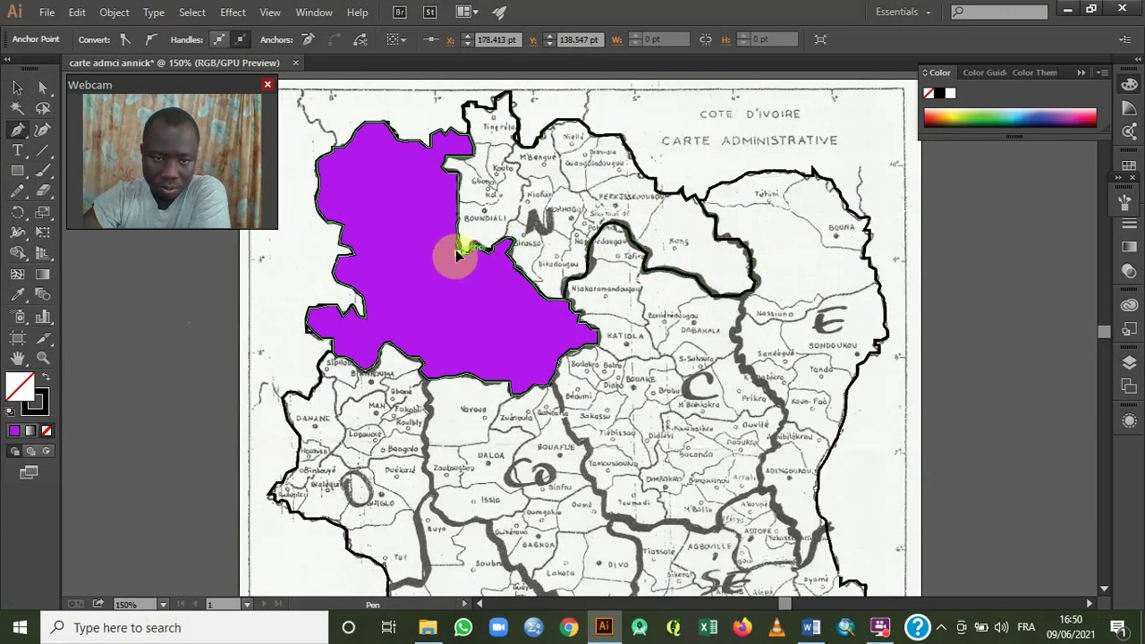
Trace the N boundary north along the purple region past Boundiali and around its notch, closing the contour south-west of Tingréla.
{"action": "left_click", "coordinate": [458, 230]}
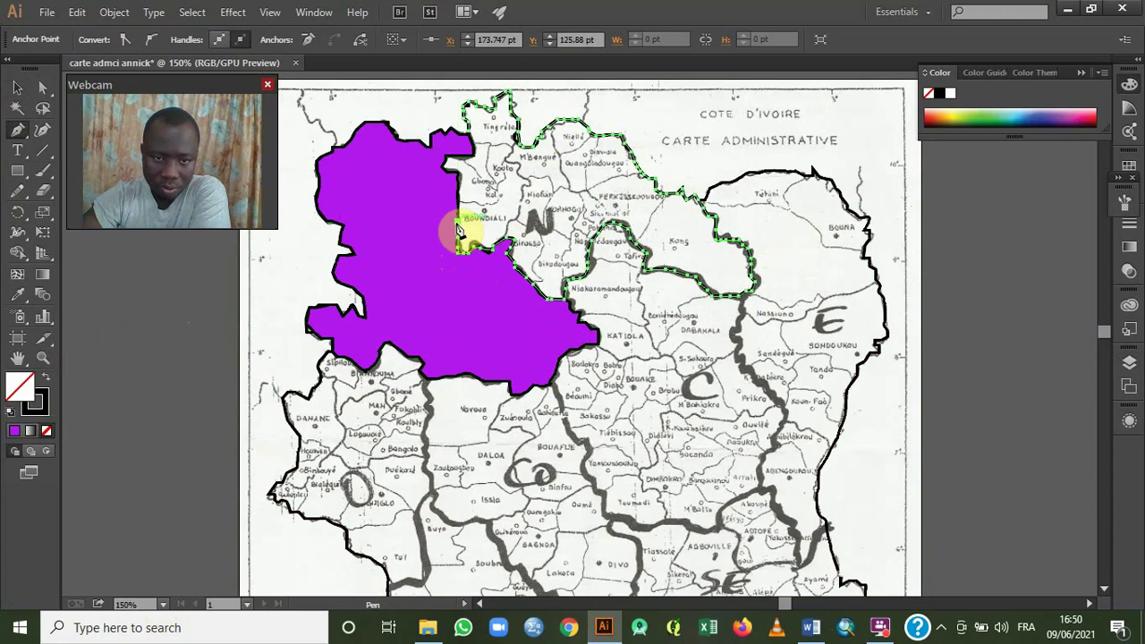
{"action": "left_click", "coordinate": [458, 198]}
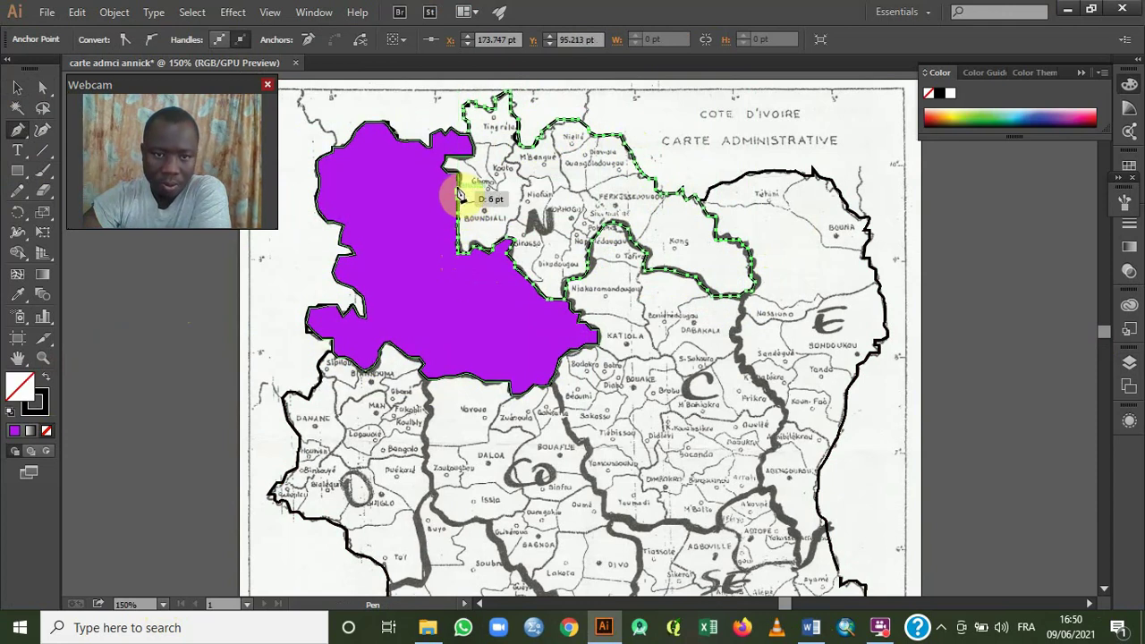
{"action": "left_click", "coordinate": [451, 177]}
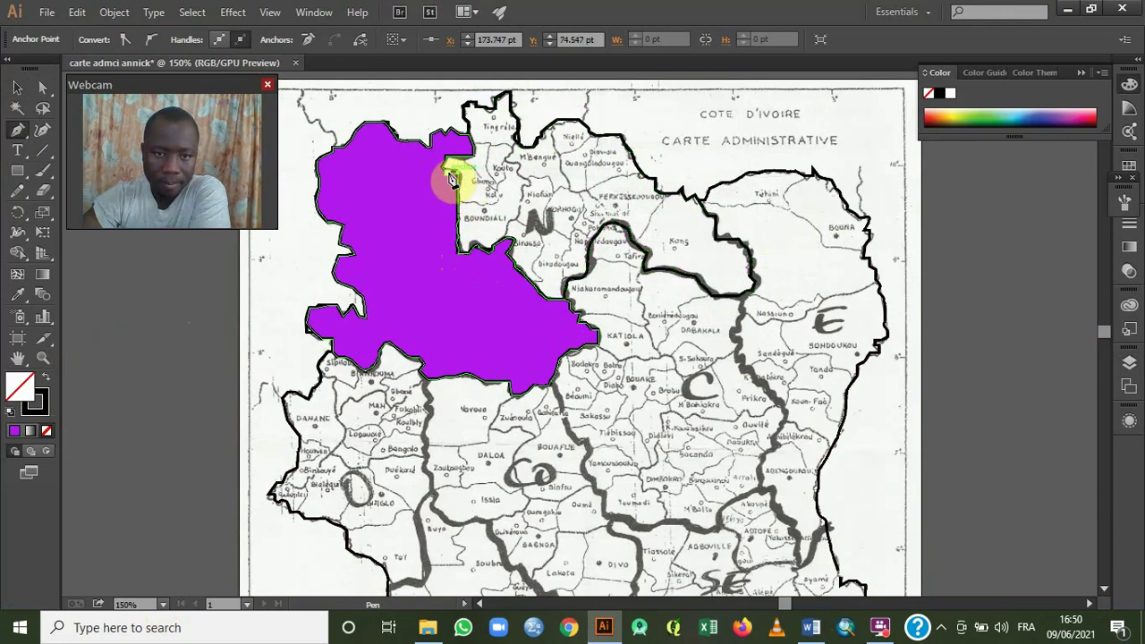
{"action": "left_click", "coordinate": [447, 167]}
{"action": "left_click", "coordinate": [446, 165]}
{"action": "left_click", "coordinate": [450, 162]}
{"action": "left_click", "coordinate": [459, 161]}
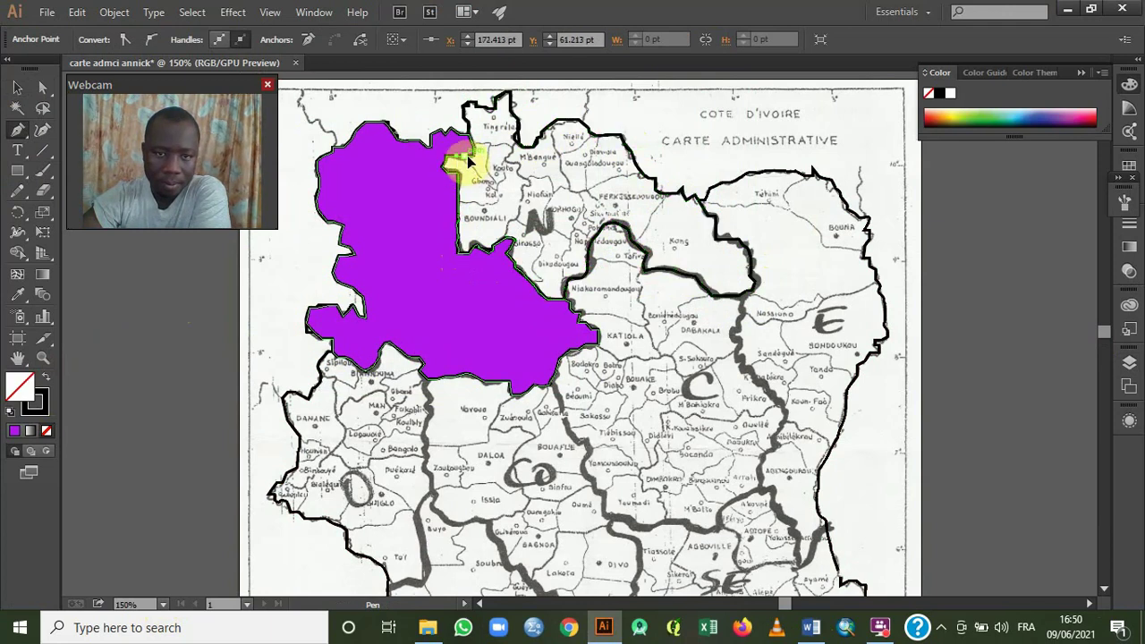
{"action": "left_click", "coordinate": [476, 152]}
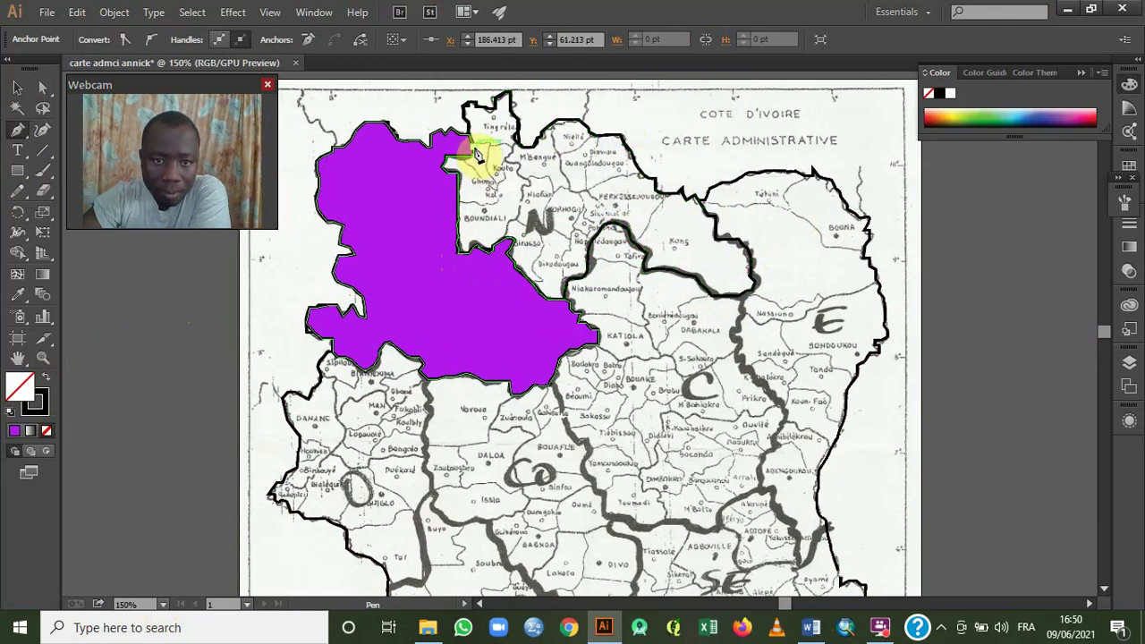
{"action": "left_click", "coordinate": [474, 136]}
Fill the N region's contour with red BF2E2E.
{"action": "left_click", "coordinate": [417, 180]}
{"action": "left_click", "coordinate": [18, 89]}
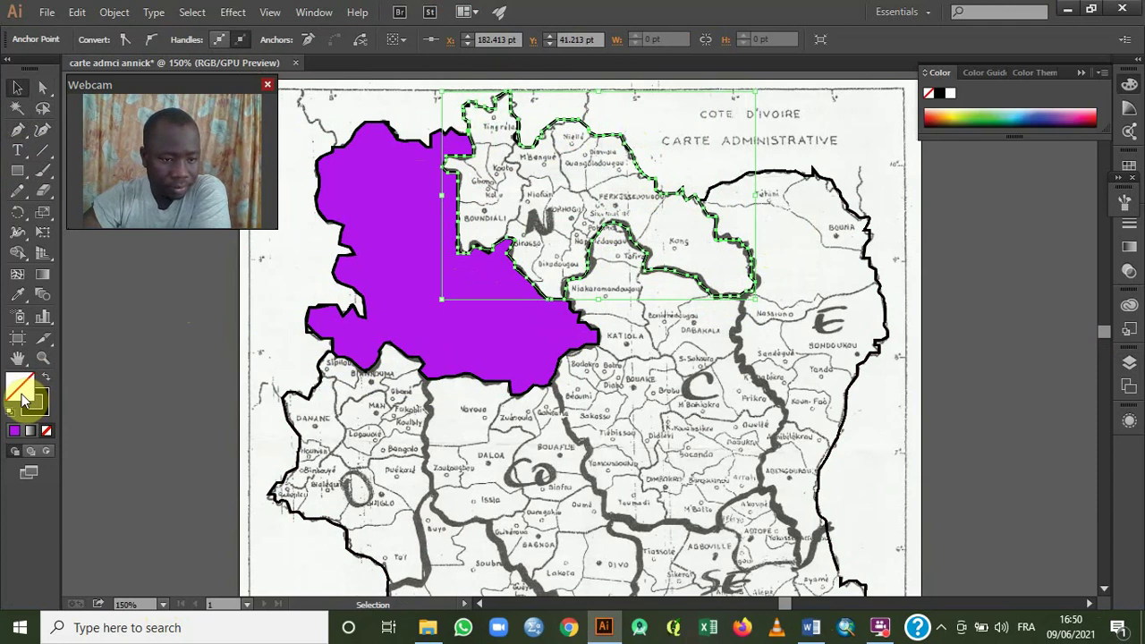
{"action": "double_click", "coordinate": [25, 400]}
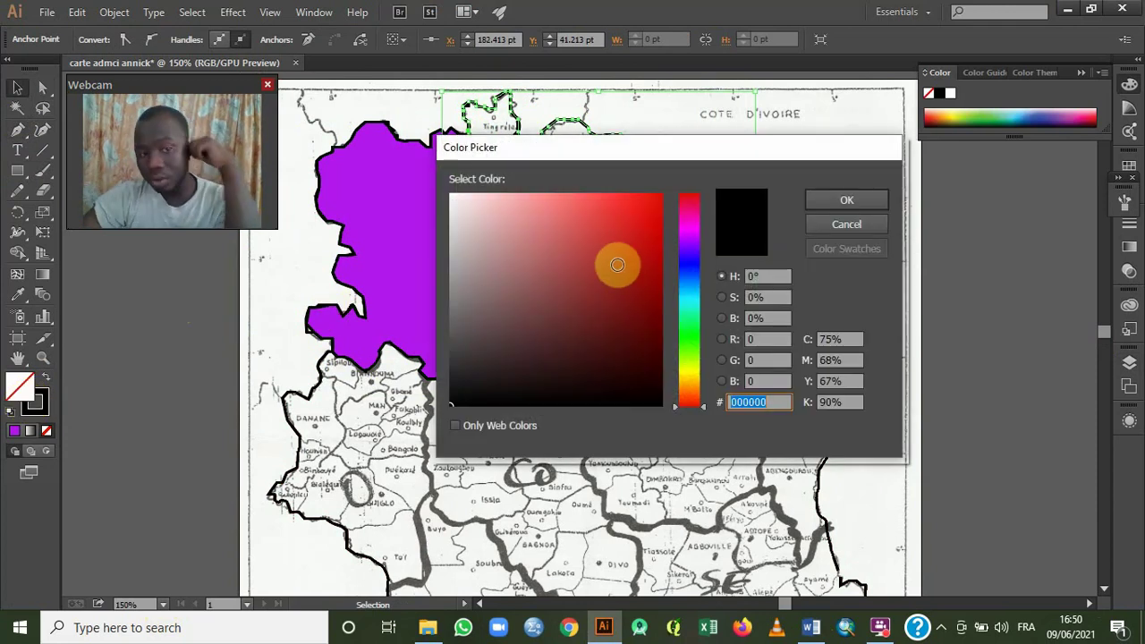
{"action": "left_click", "coordinate": [611, 246]}
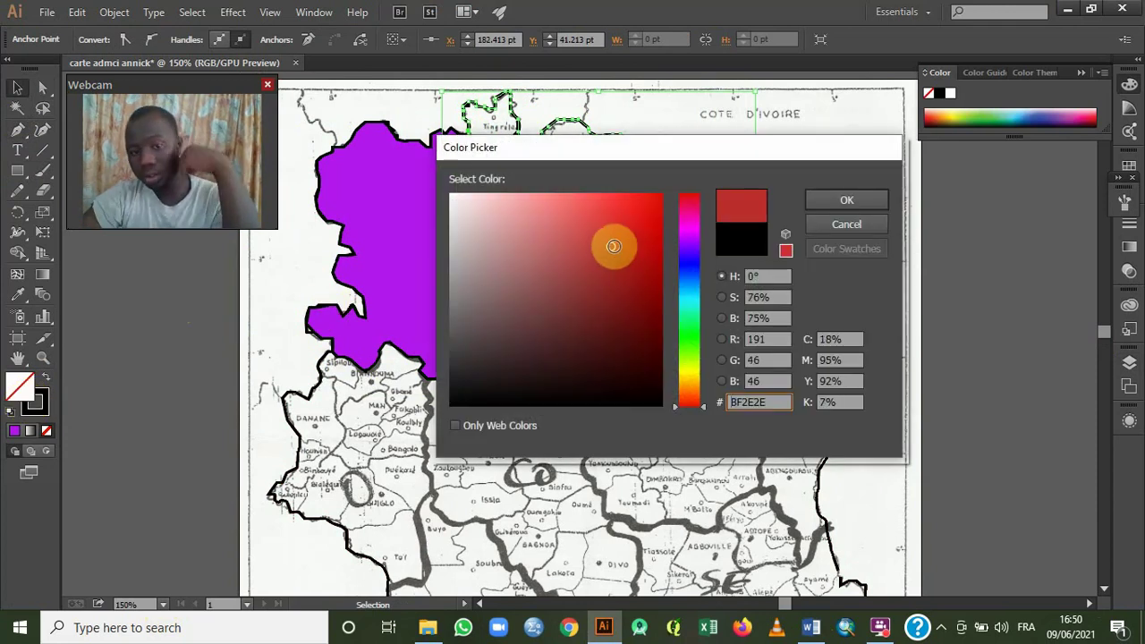
{"action": "left_click", "coordinate": [817, 201]}
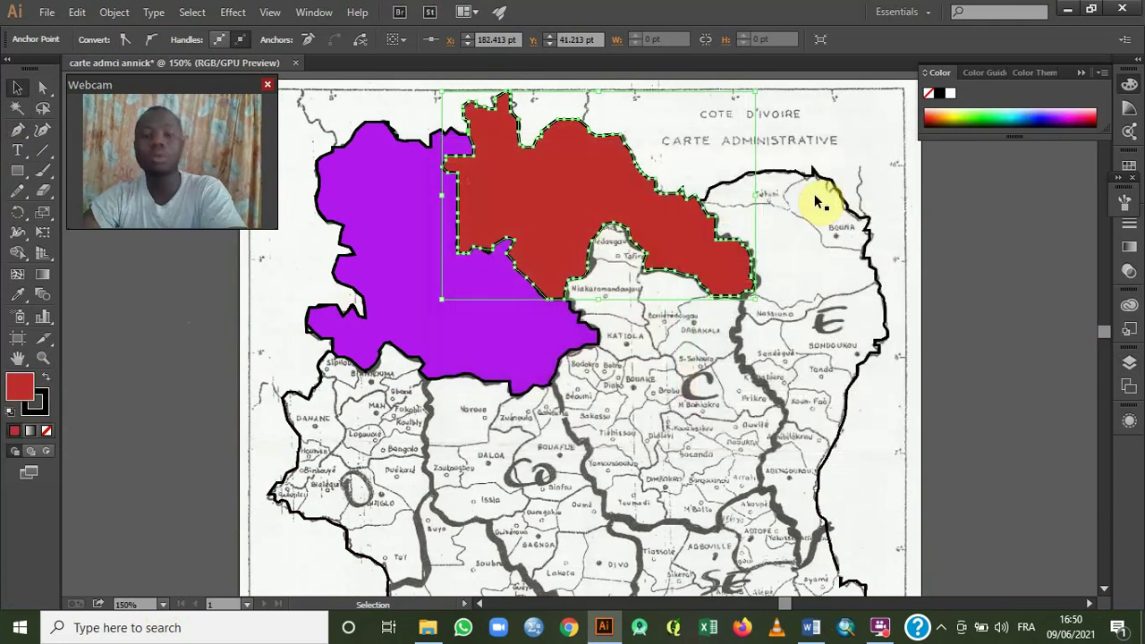
Start the SE contour on the coast by Fresco and trace it east towards Grand-Lahou and north to the bend south-east of Divo.
{"action": "left_click", "coordinate": [1103, 591]}
{"action": "left_click", "coordinate": [1103, 591]}
{"action": "left_click", "coordinate": [1103, 590]}
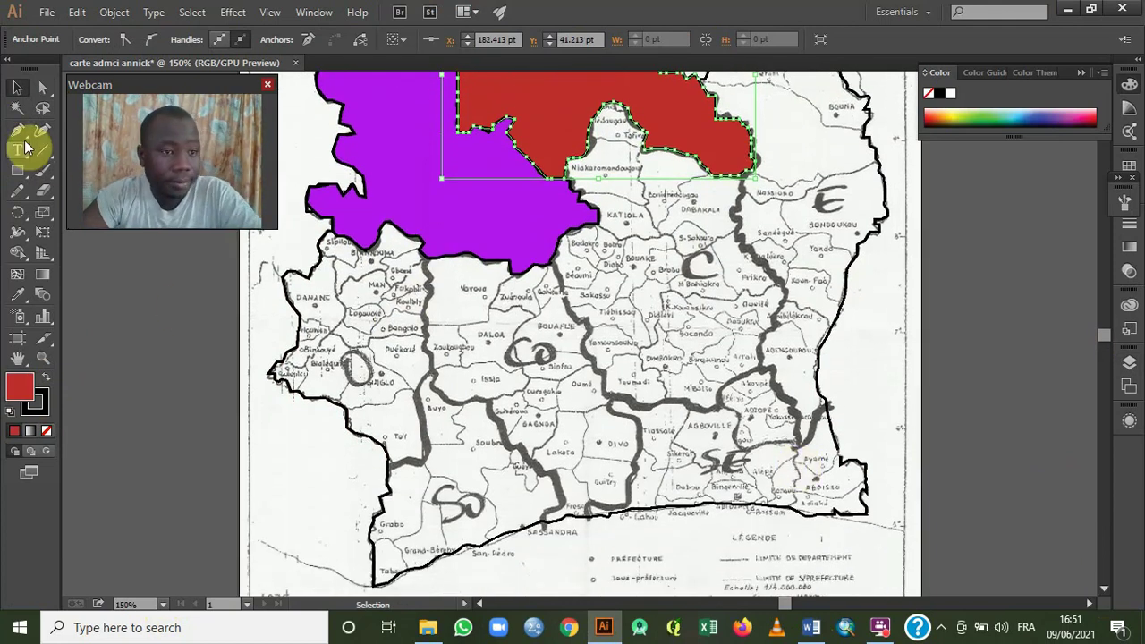
{"action": "left_click", "coordinate": [18, 132]}
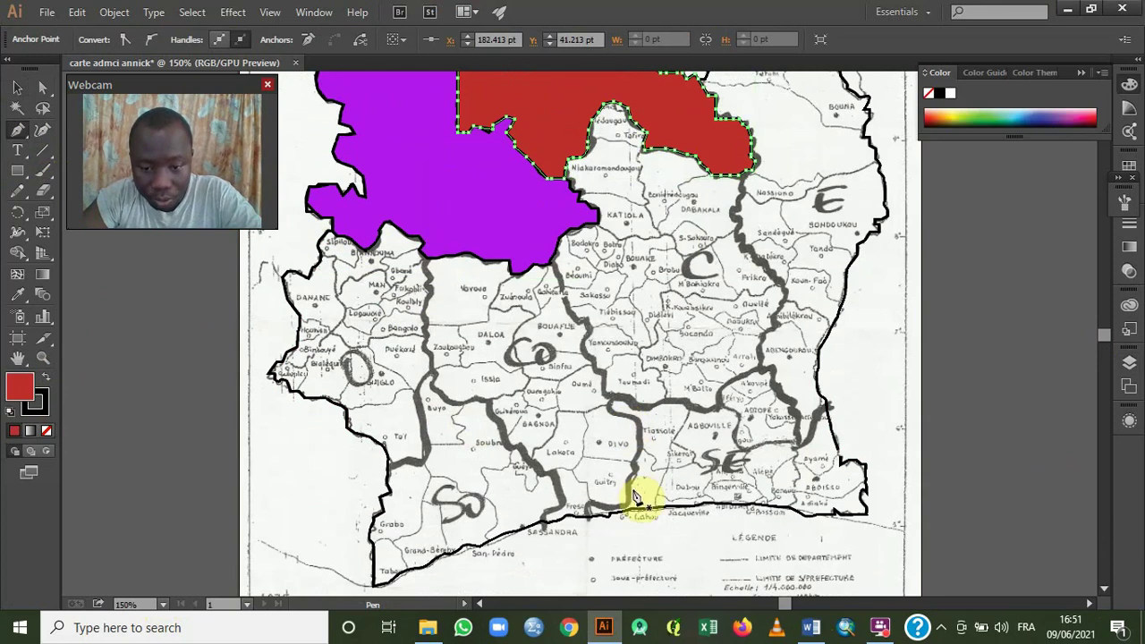
{"action": "left_click", "coordinate": [589, 513]}
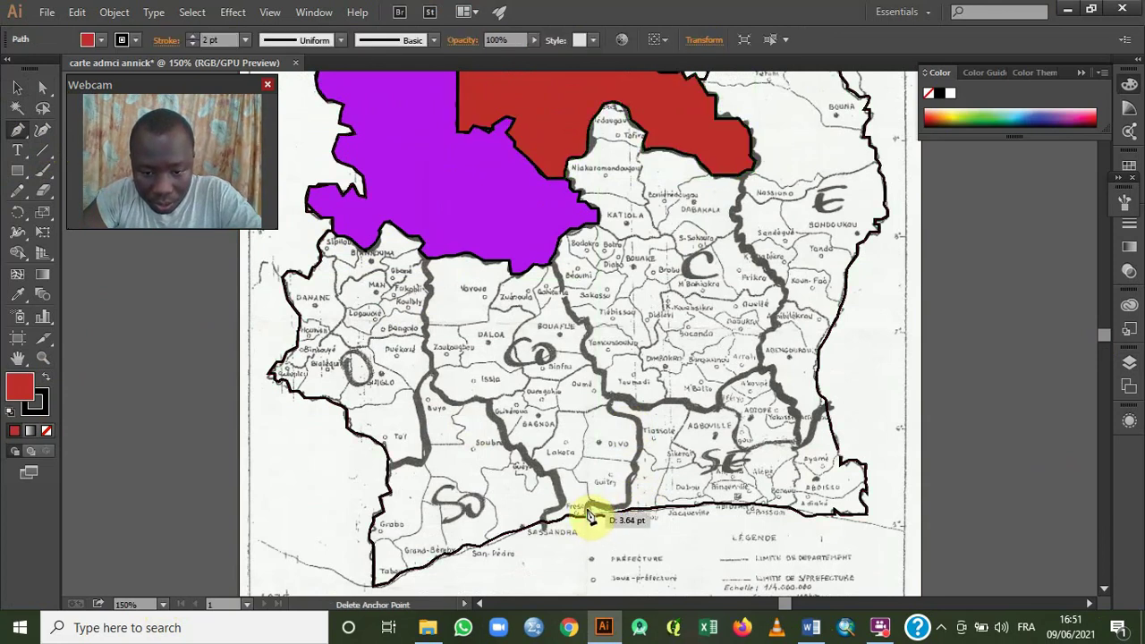
{"action": "left_click_drag", "start_coordinate": [592, 511], "coordinate": [615, 512]}
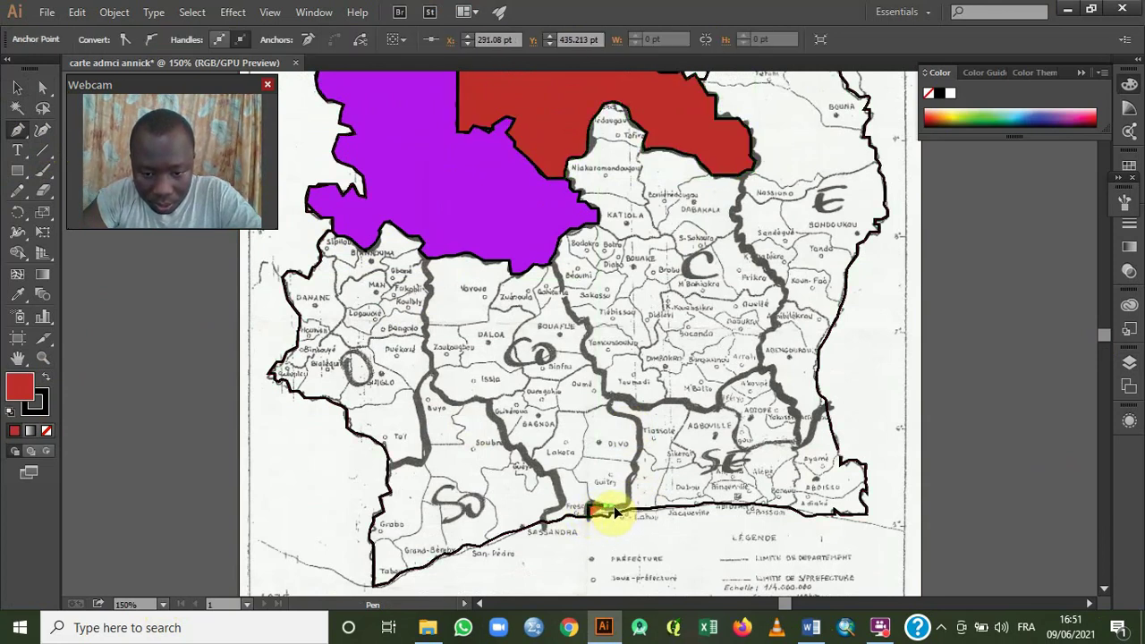
{"action": "left_click", "coordinate": [624, 512]}
{"action": "left_click", "coordinate": [629, 509]}
{"action": "left_click", "coordinate": [630, 501]}
{"action": "left_click", "coordinate": [633, 474]}
{"action": "left_click", "coordinate": [637, 463]}
{"action": "left_click", "coordinate": [638, 453]}
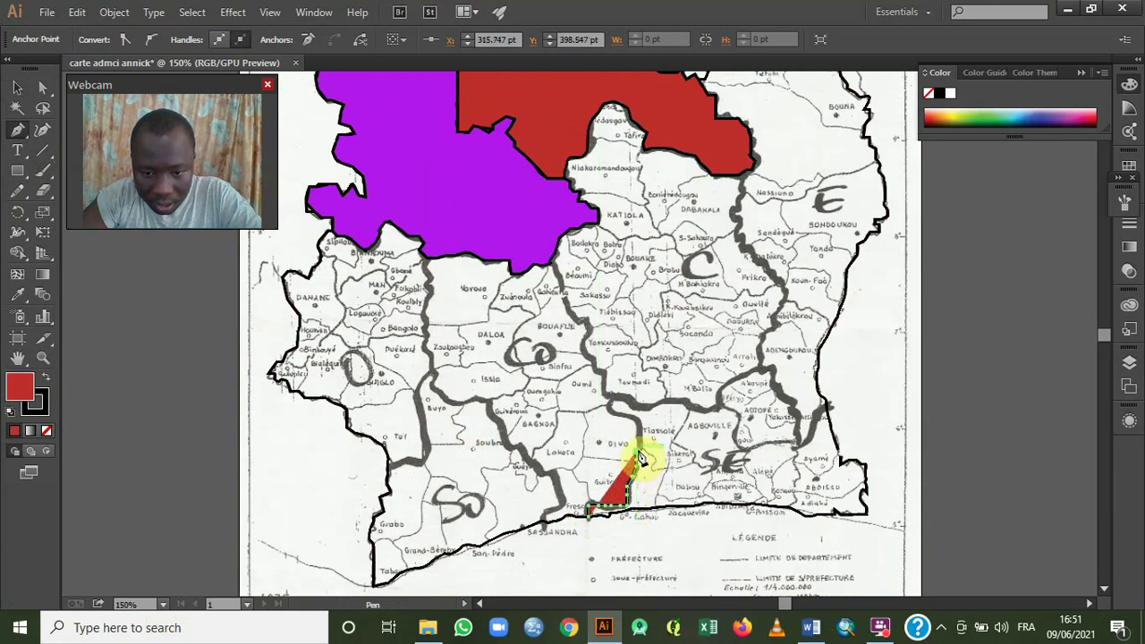
Continue the SE contour north past Divo to the bend south-west of Toumodi, and set its fill to none.
{"action": "left_click", "coordinate": [641, 441]}
{"action": "left_click", "coordinate": [640, 430]}
{"action": "left_click", "coordinate": [638, 418]}
{"action": "left_click", "coordinate": [630, 419]}
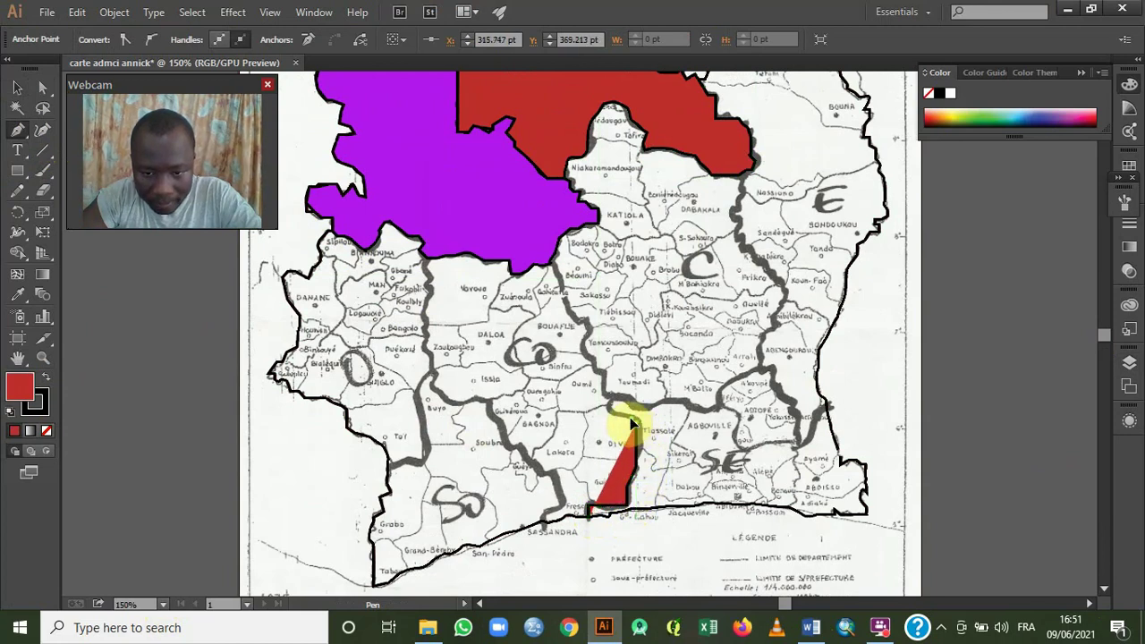
{"action": "left_click", "coordinate": [608, 411]}
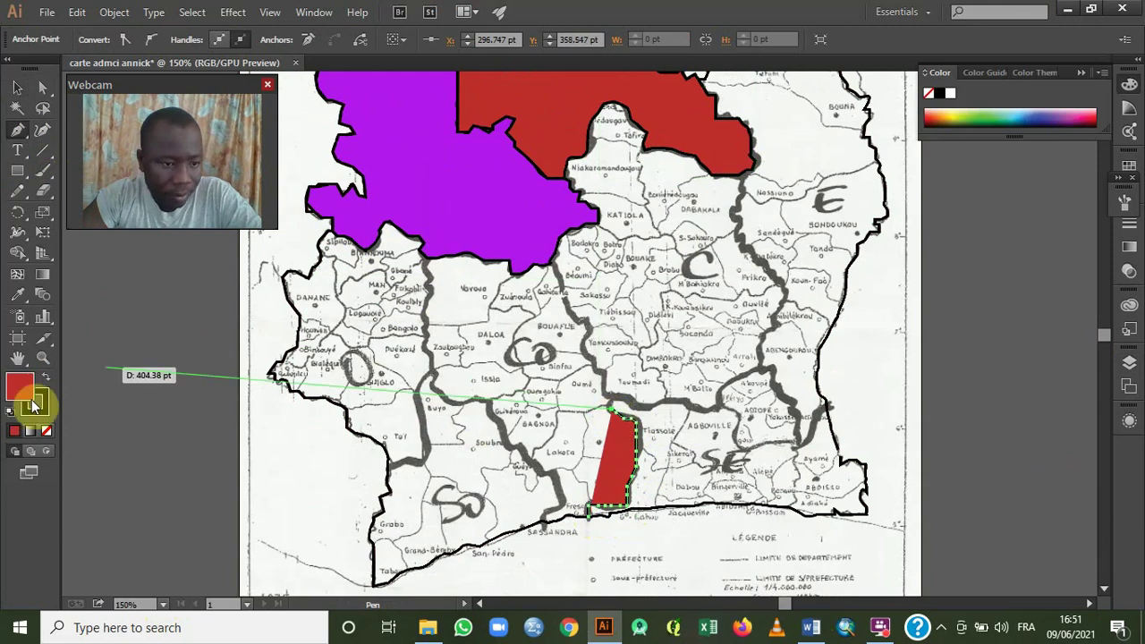
{"action": "left_click", "coordinate": [47, 430]}
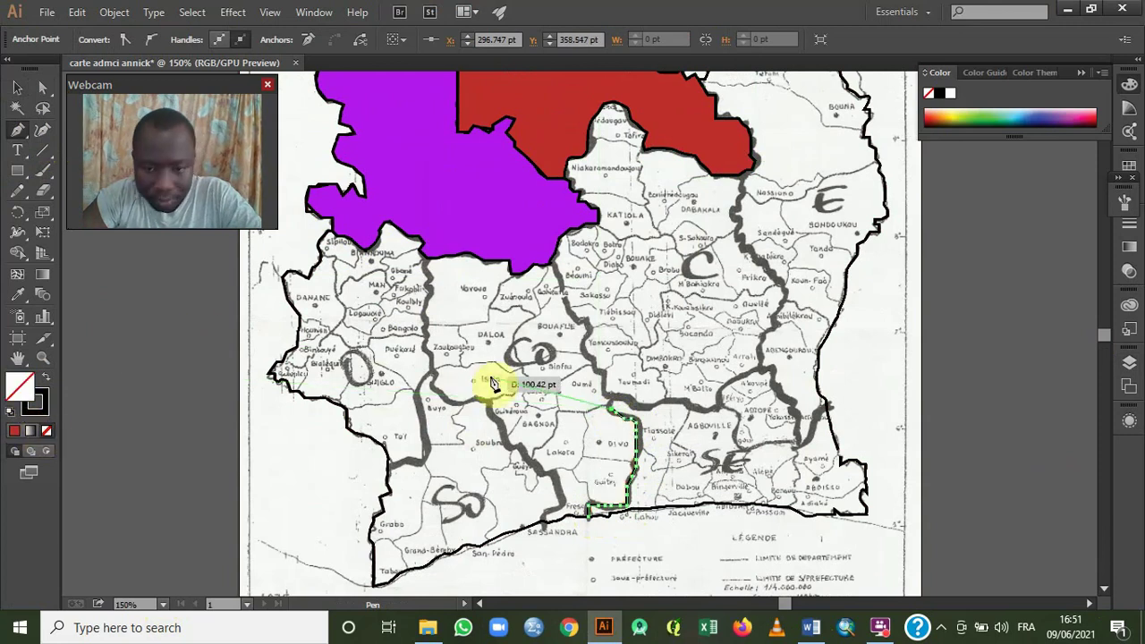
Trace the SE boundary east along region C's southern limit, from below Toumodi to north of Agboville.
{"action": "left_click", "coordinate": [614, 399]}
{"action": "left_click", "coordinate": [641, 408]}
{"action": "left_click", "coordinate": [656, 407]}
{"action": "left_click", "coordinate": [672, 399]}
{"action": "left_click", "coordinate": [694, 409]}
{"action": "left_click", "coordinate": [710, 411]}
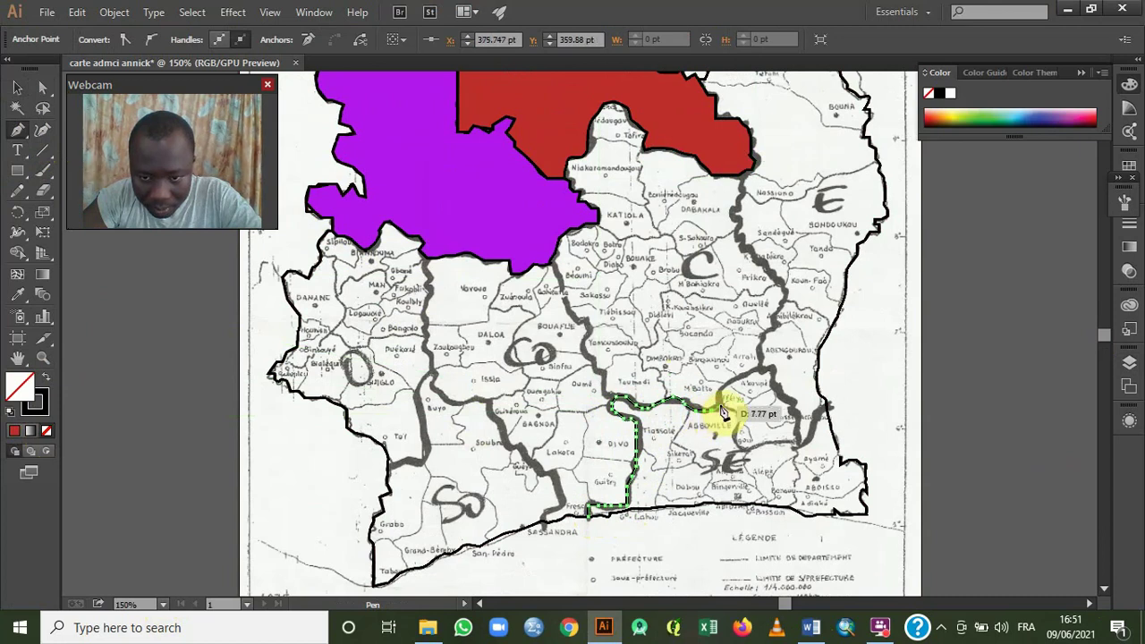
Trace the SE boundary south between Agboville and Adzopé to the bend beside the SE label.
{"action": "left_click", "coordinate": [733, 412]}
{"action": "left_click", "coordinate": [739, 416]}
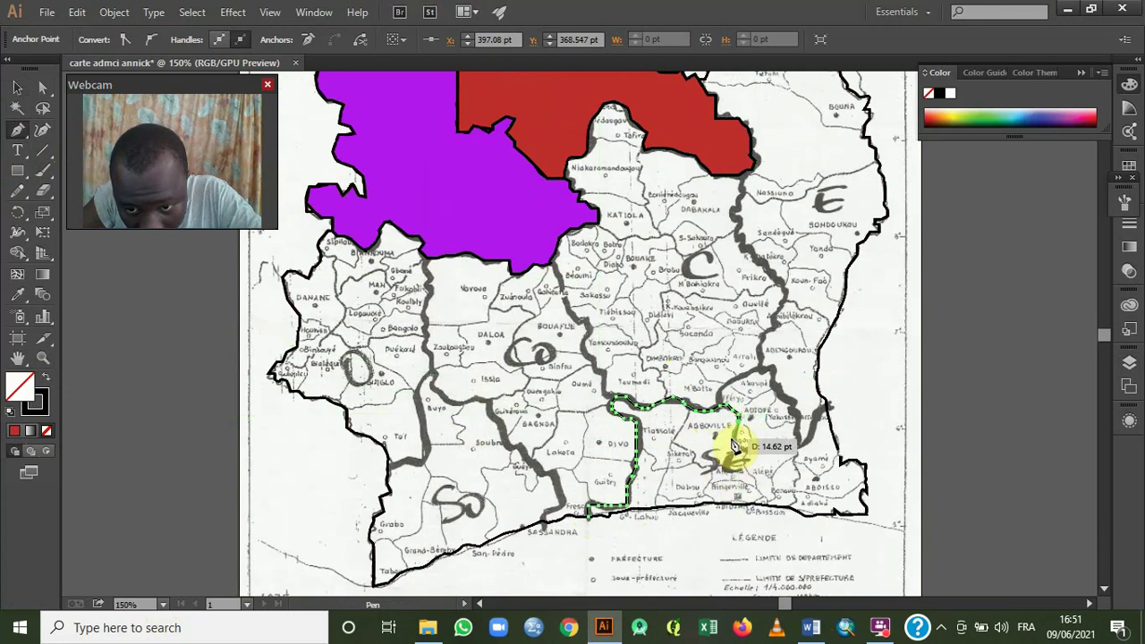
{"action": "left_click", "coordinate": [734, 446]}
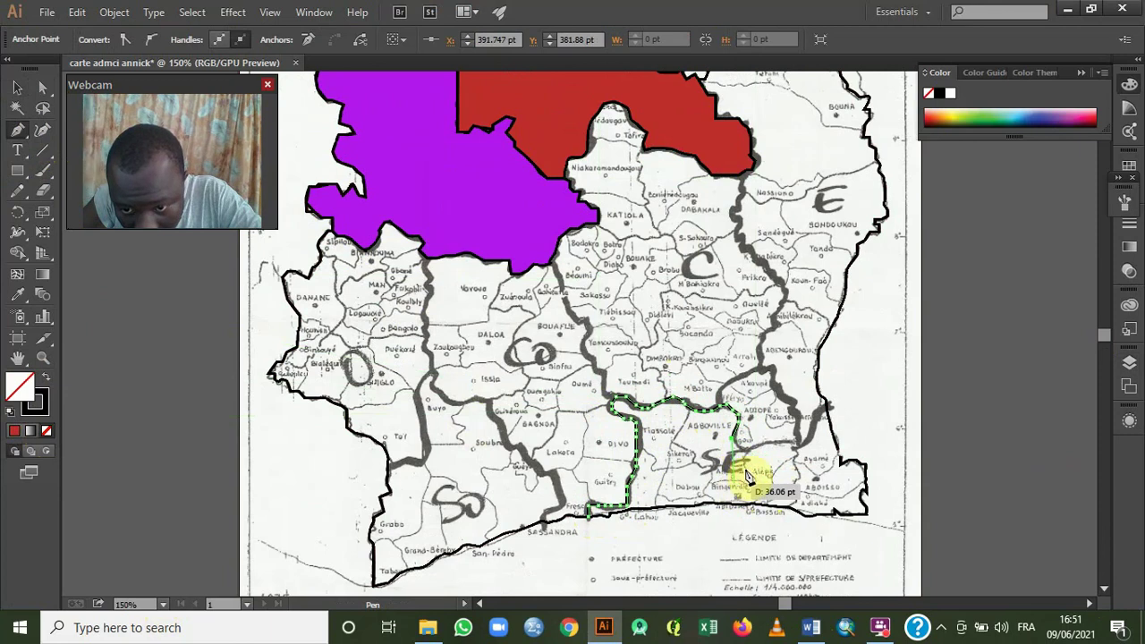
{"action": "left_click", "coordinate": [740, 450]}
{"action": "left_click", "coordinate": [748, 450]}
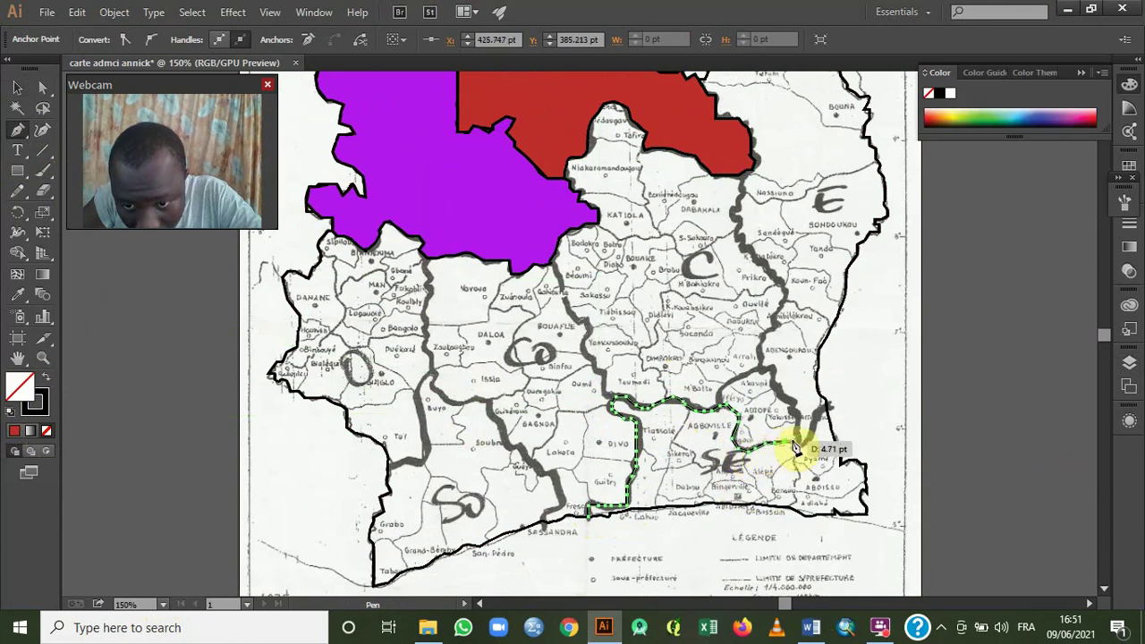
Extend the SE contour from the bend north-west of Ayamé north-east up to the country's eastern border.
{"action": "left_click", "coordinate": [799, 450]}
{"action": "left_click", "coordinate": [803, 444]}
{"action": "left_click", "coordinate": [808, 439]}
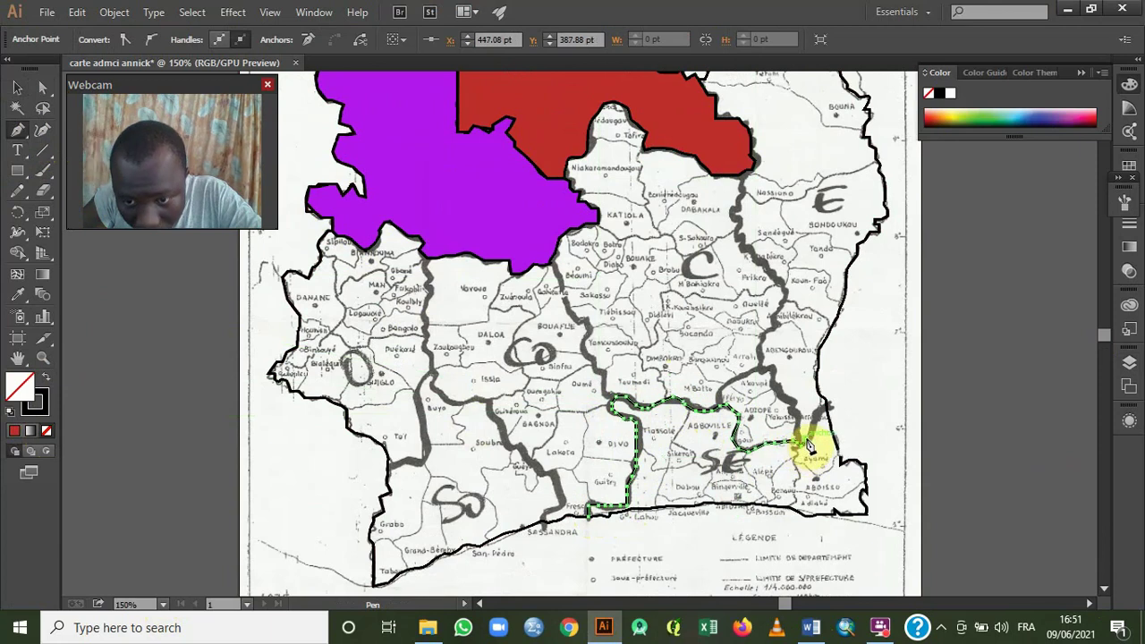
{"action": "left_click", "coordinate": [815, 425]}
{"action": "left_click", "coordinate": [820, 415]}
{"action": "left_click", "coordinate": [829, 402]}
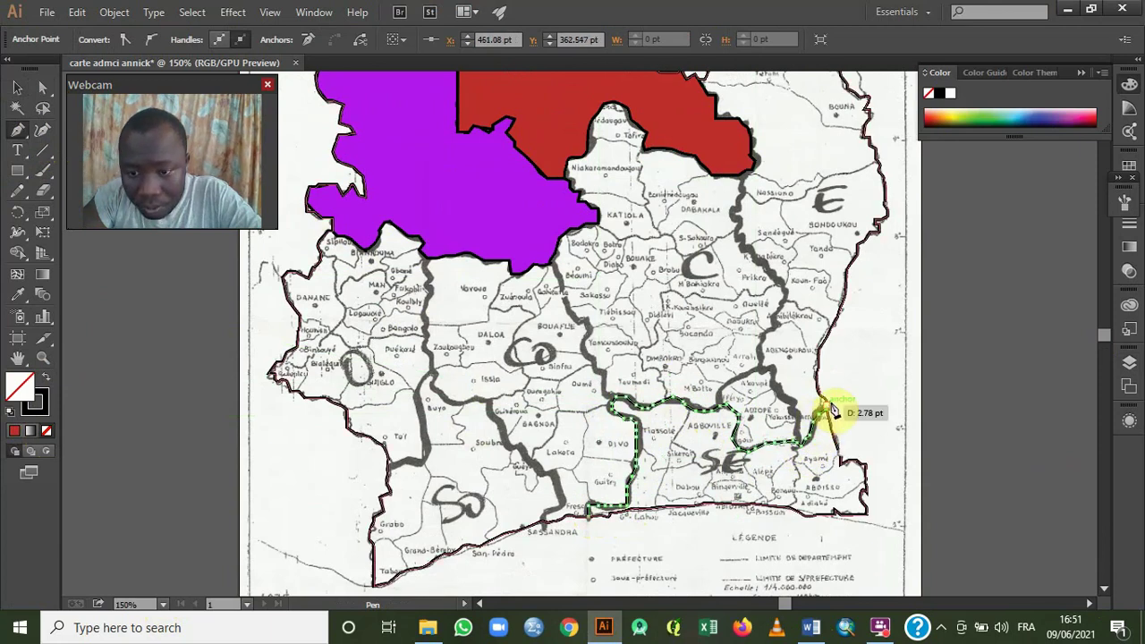
Trace the SE contour down the country's eastern border, around the step by Ayamé, to the south-east corner near Adiaké.
{"action": "left_click", "coordinate": [832, 428]}
{"action": "left_click", "coordinate": [837, 446]}
{"action": "left_click", "coordinate": [839, 451]}
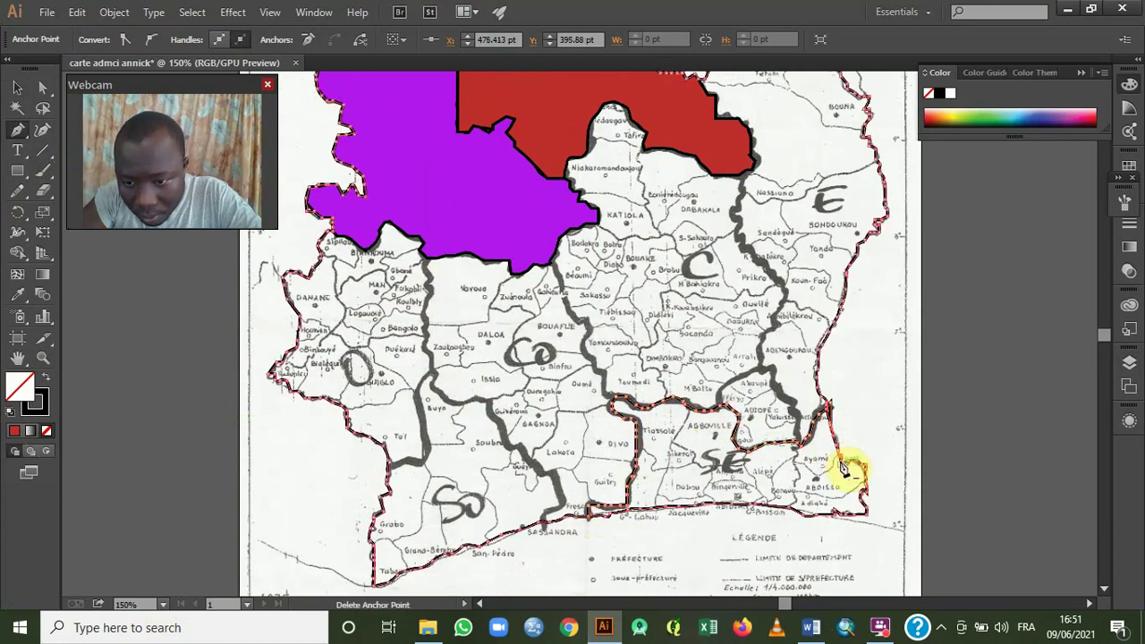
{"action": "left_click", "coordinate": [844, 465]}
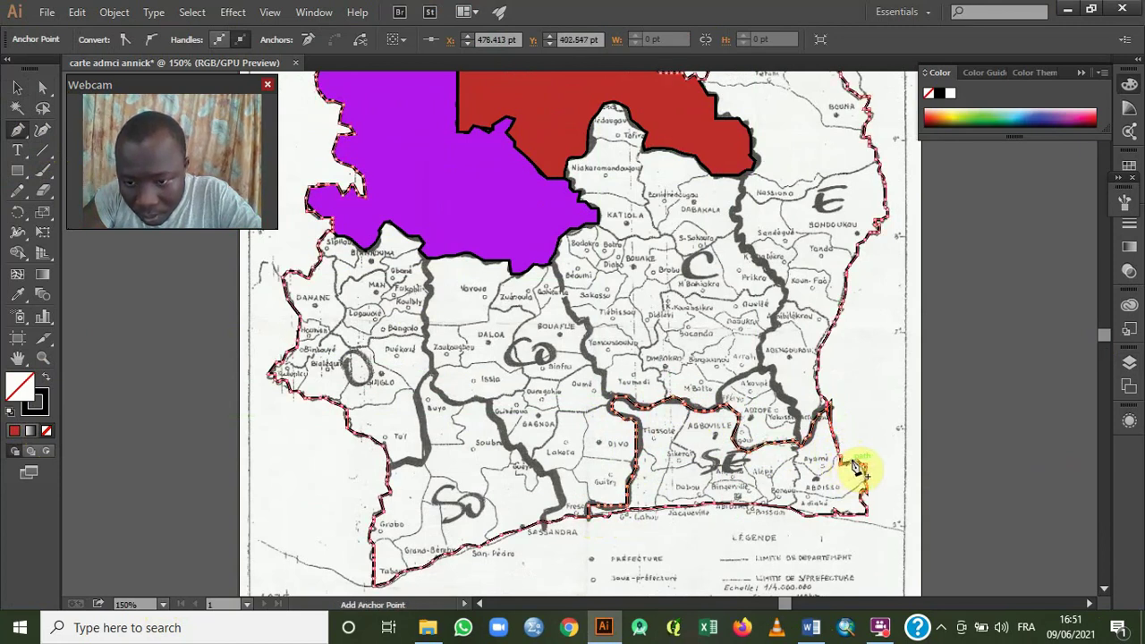
{"action": "left_click", "coordinate": [862, 465]}
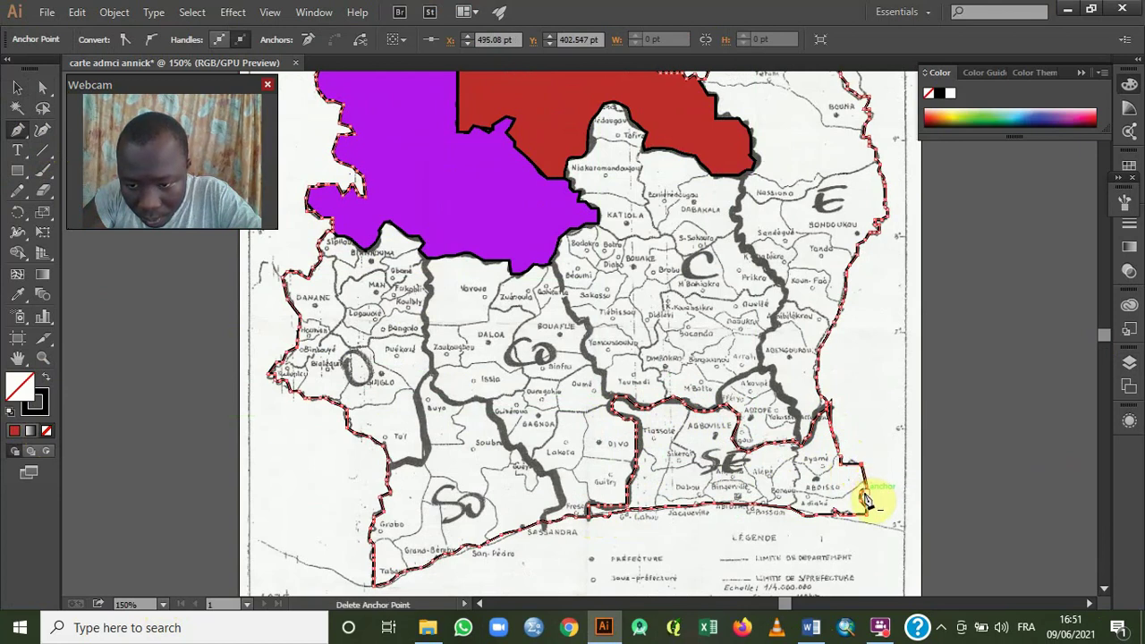
{"action": "left_click", "coordinate": [866, 506]}
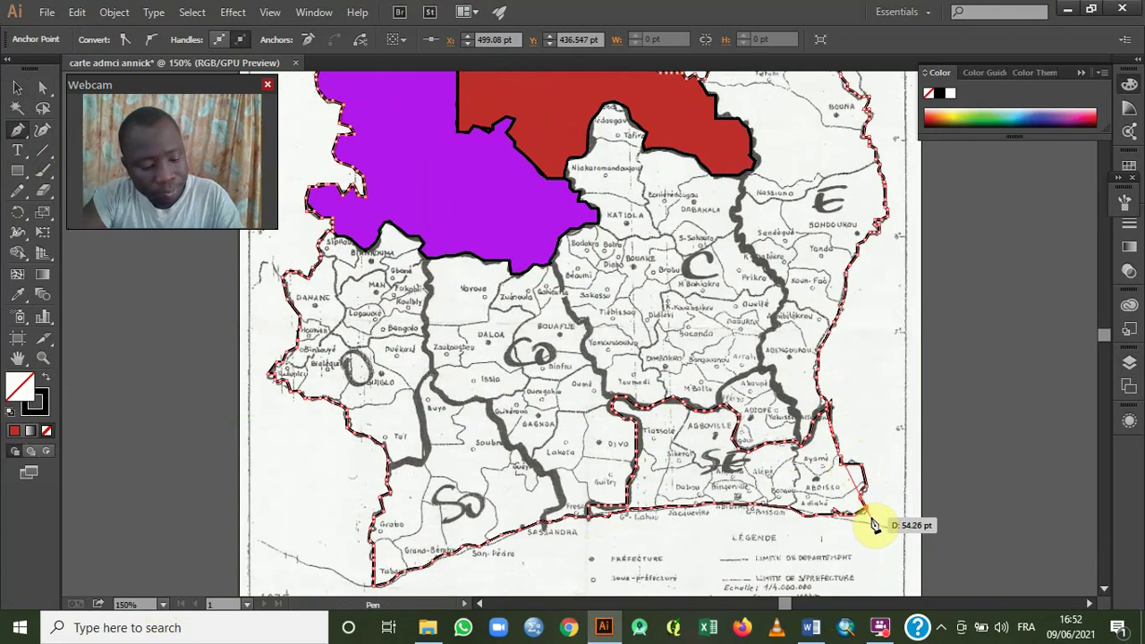
Undo the last misplaced anchor points of the SE contour near the country's south-east corner.
{"action": "key", "text": "ctrl+z"}
{"action": "key", "text": "ctrl+z"}
{"action": "key", "text": "ctrl+z"}
{"action": "key", "text": "ctrl+z"}
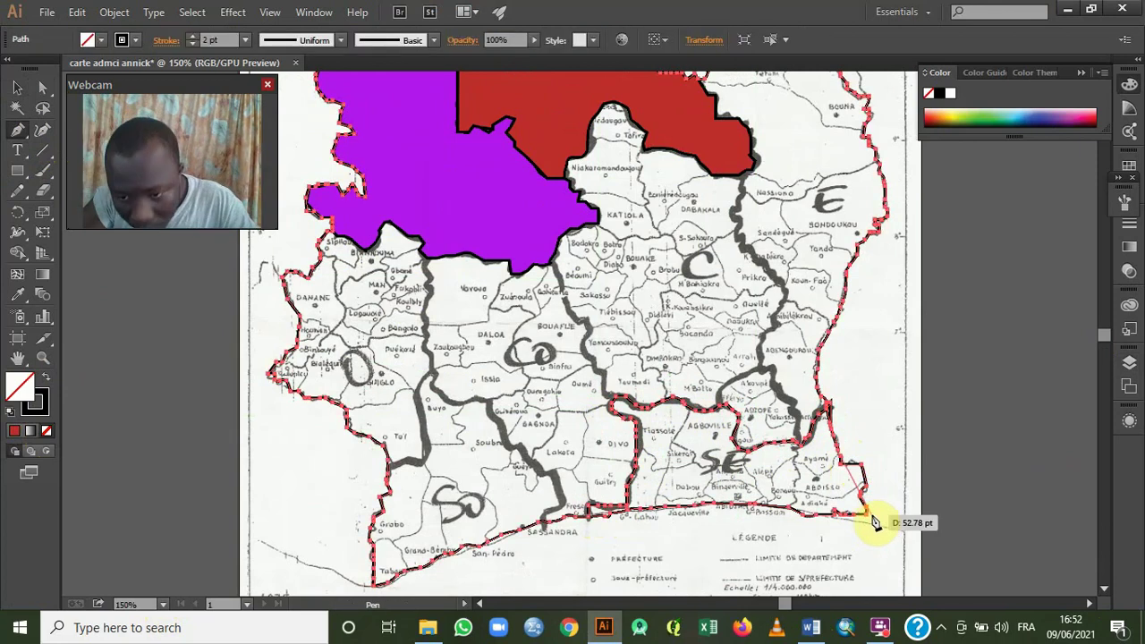
{"action": "left_click", "coordinate": [864, 516]}
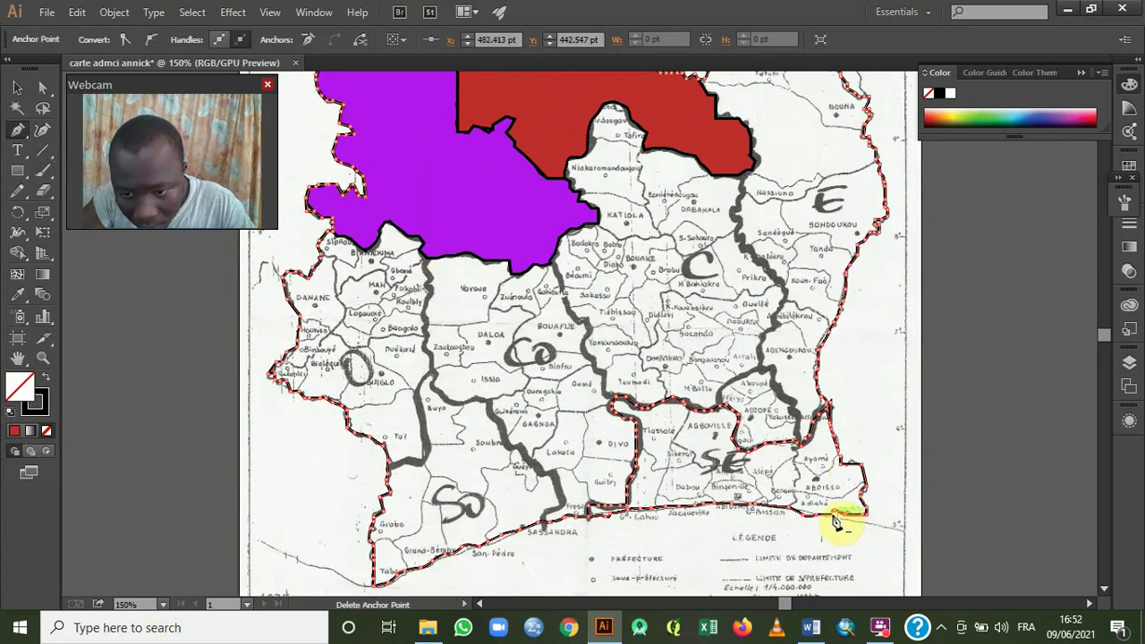
{"action": "key", "text": "ctrl+z"}
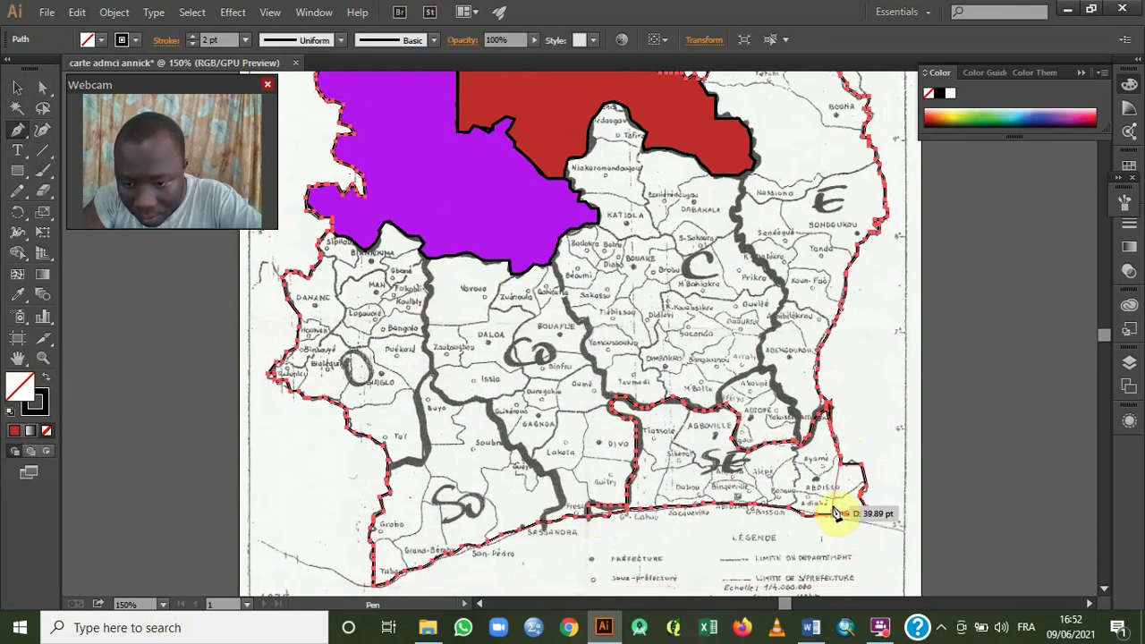
{"action": "left_click", "coordinate": [834, 517]}
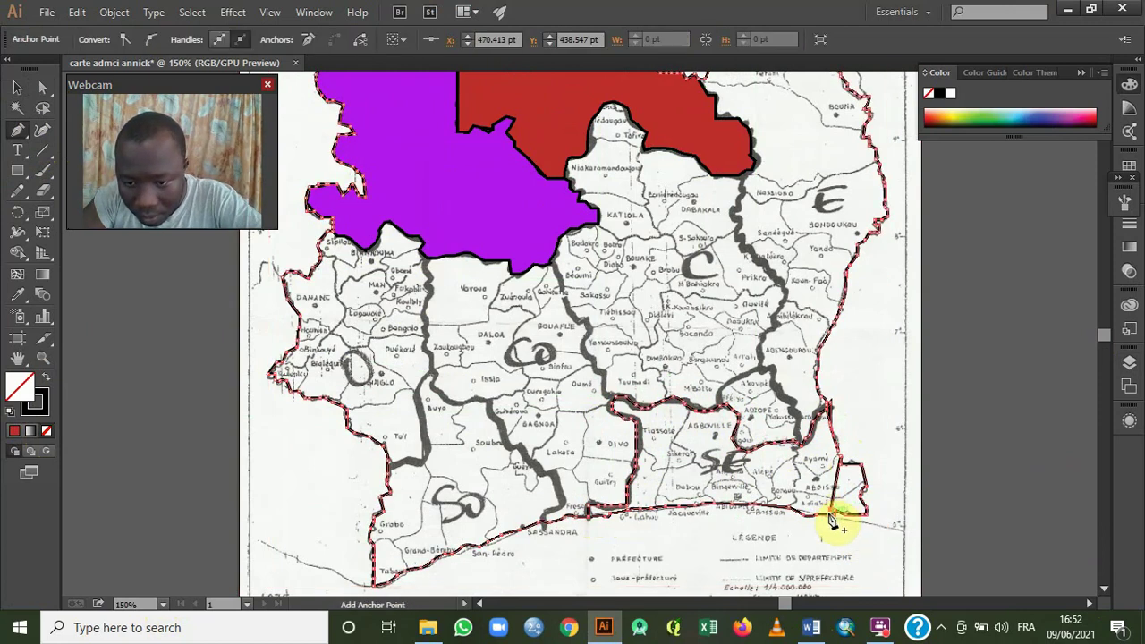
{"action": "key", "text": "ctrl+z"}
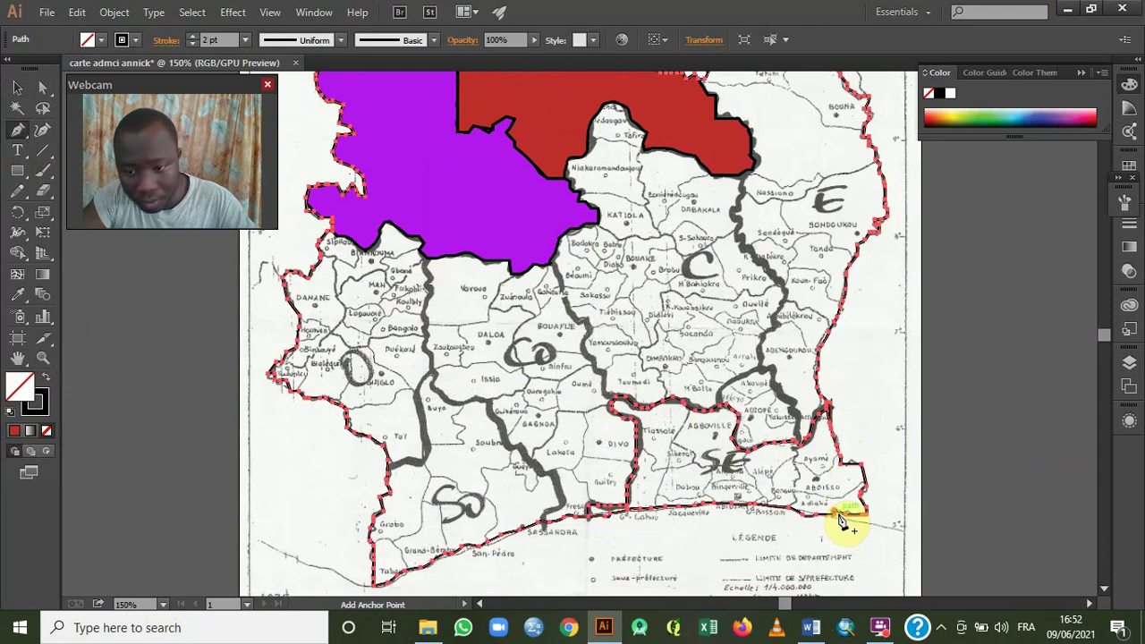
{"action": "left_click", "coordinate": [846, 467]}
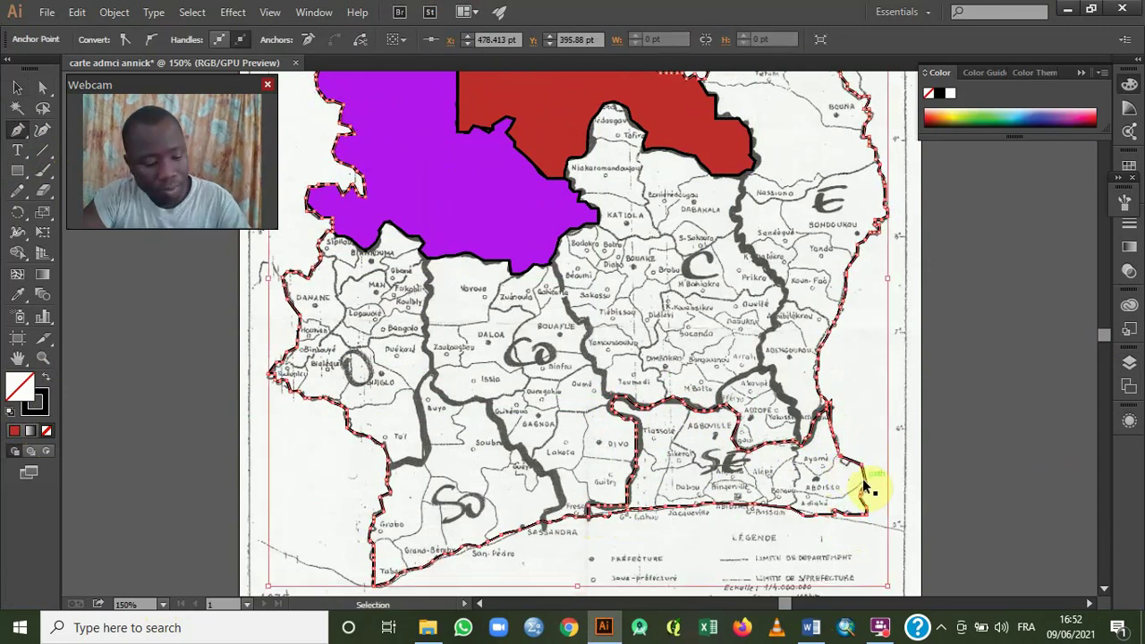
{"action": "key", "text": "ctrl+z"}
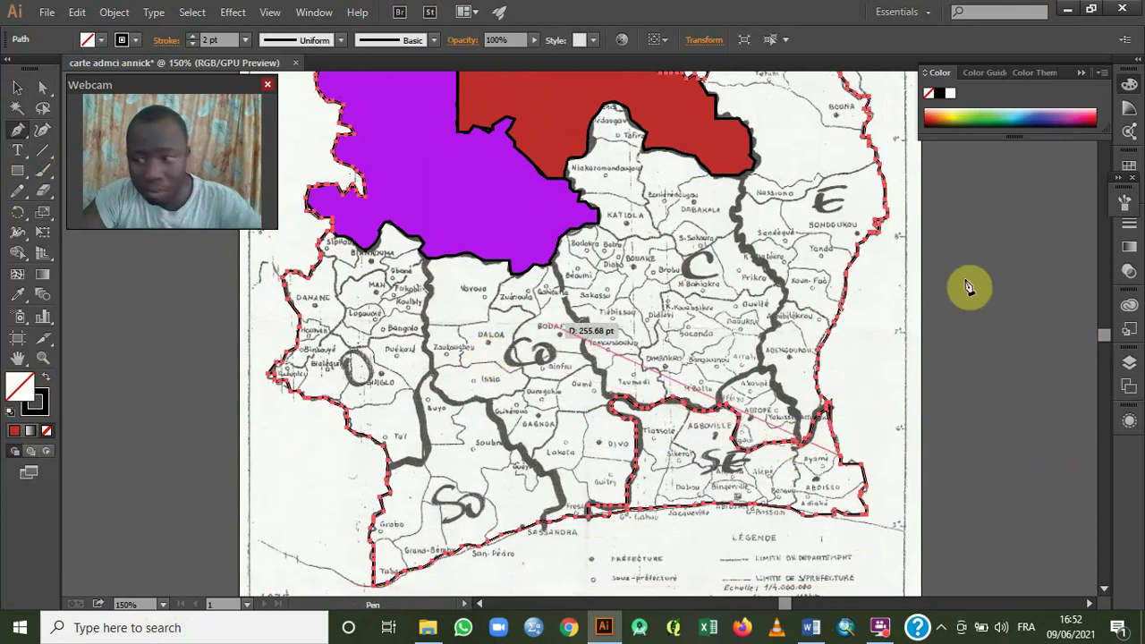
Inspect the path inside the "Limite pays" layer and target the "Regions" layer for the SE tracing.
{"action": "left_click", "coordinate": [1126, 369]}
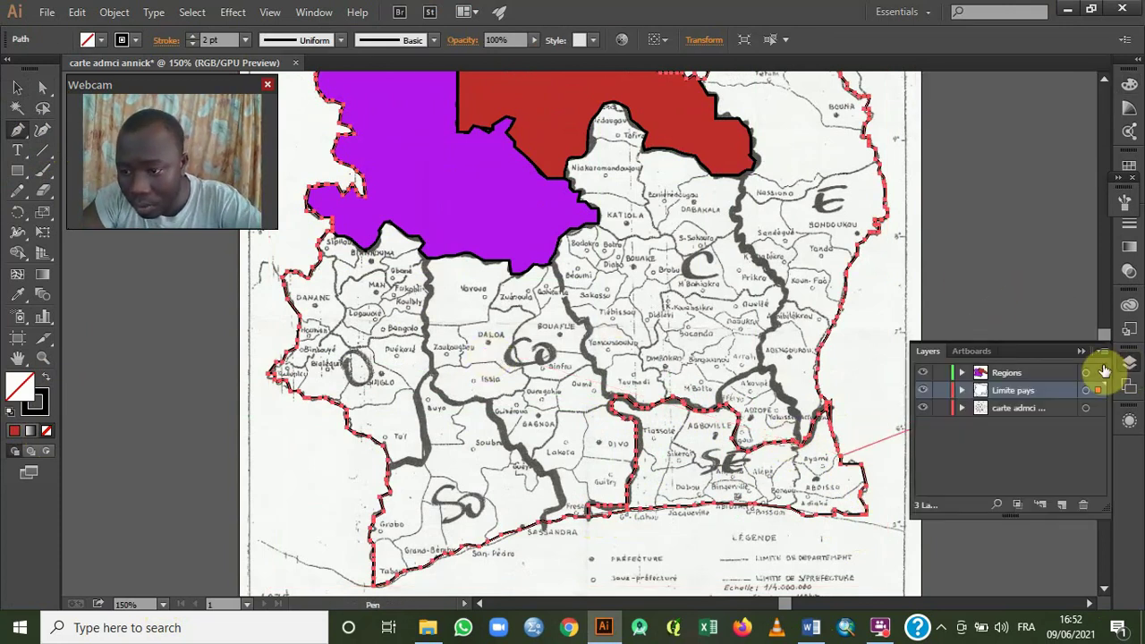
{"action": "left_click", "coordinate": [1088, 374]}
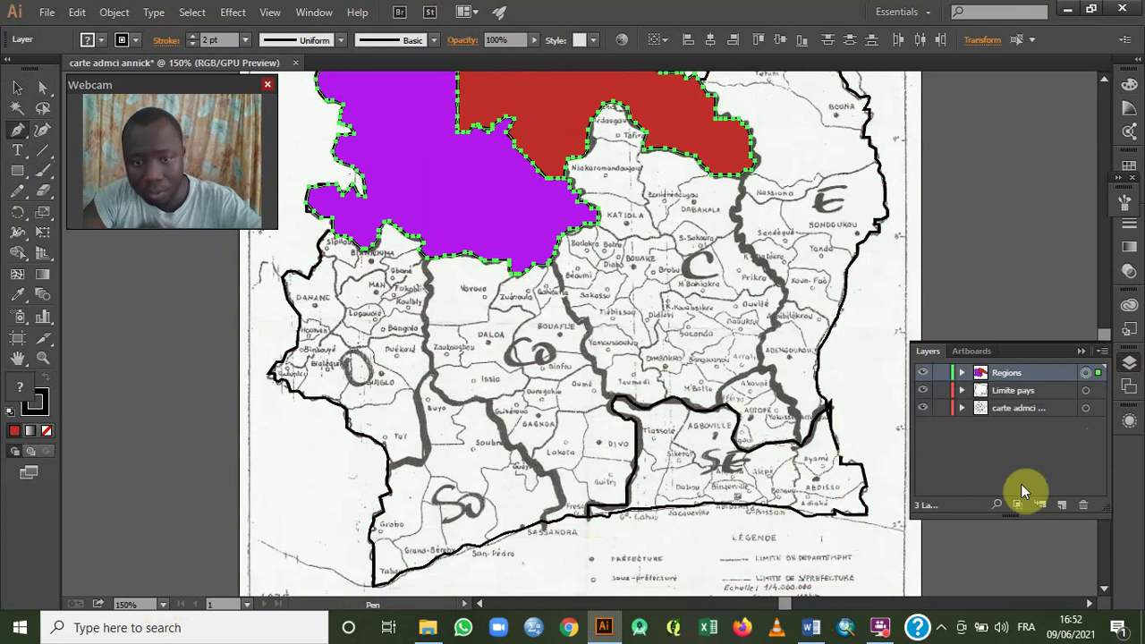
{"action": "left_click", "coordinate": [1020, 392]}
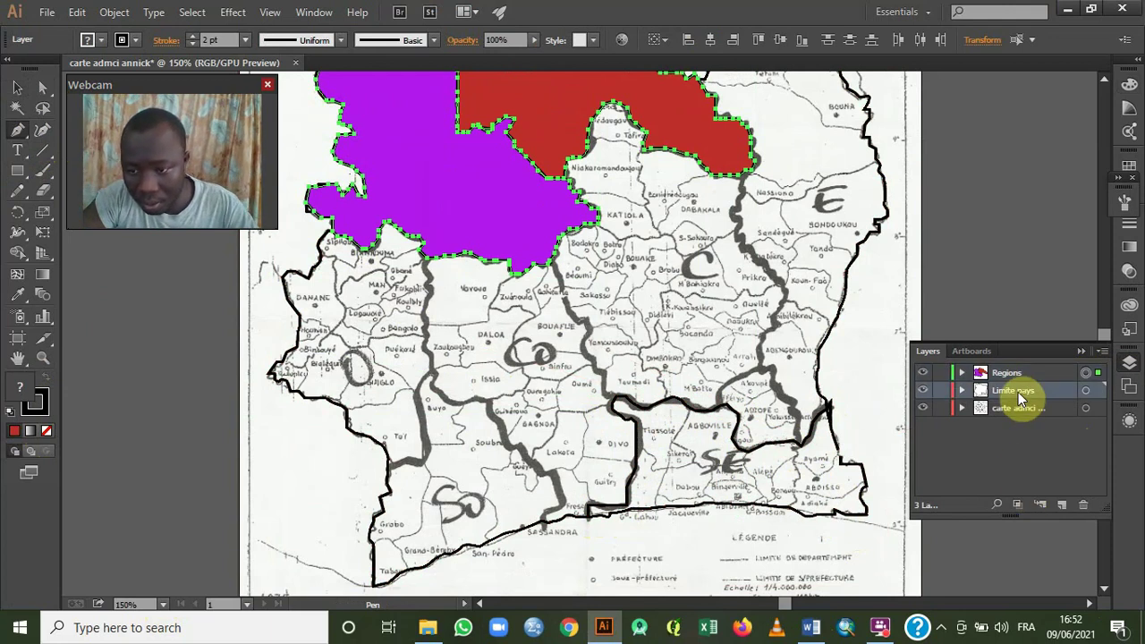
{"action": "left_click", "coordinate": [963, 390]}
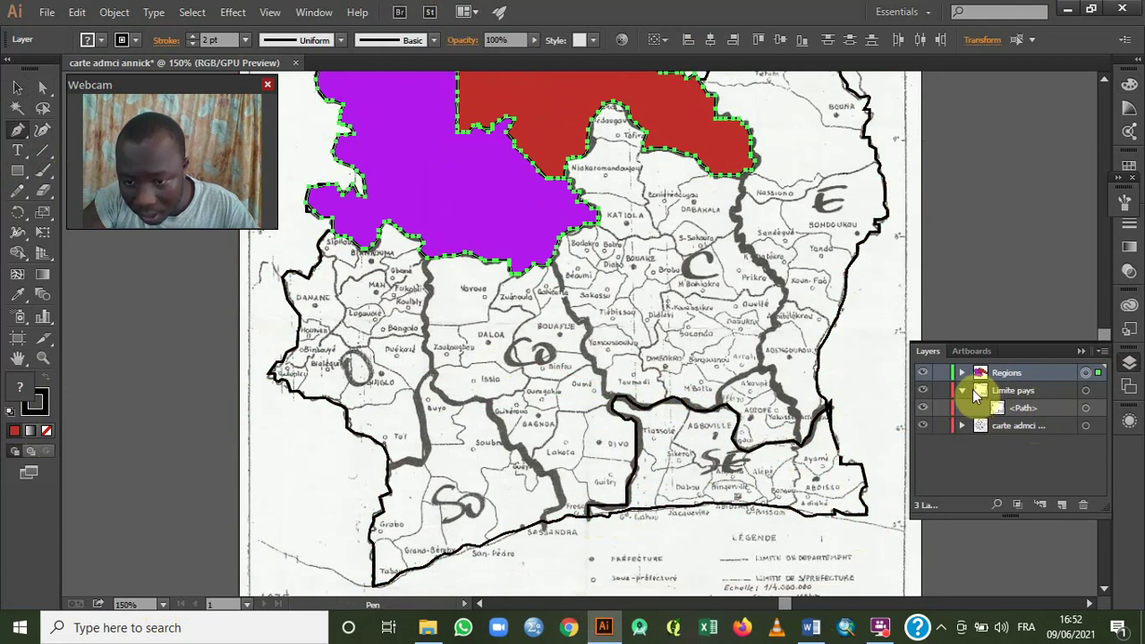
{"action": "left_click", "coordinate": [839, 408], "text": "shift"}
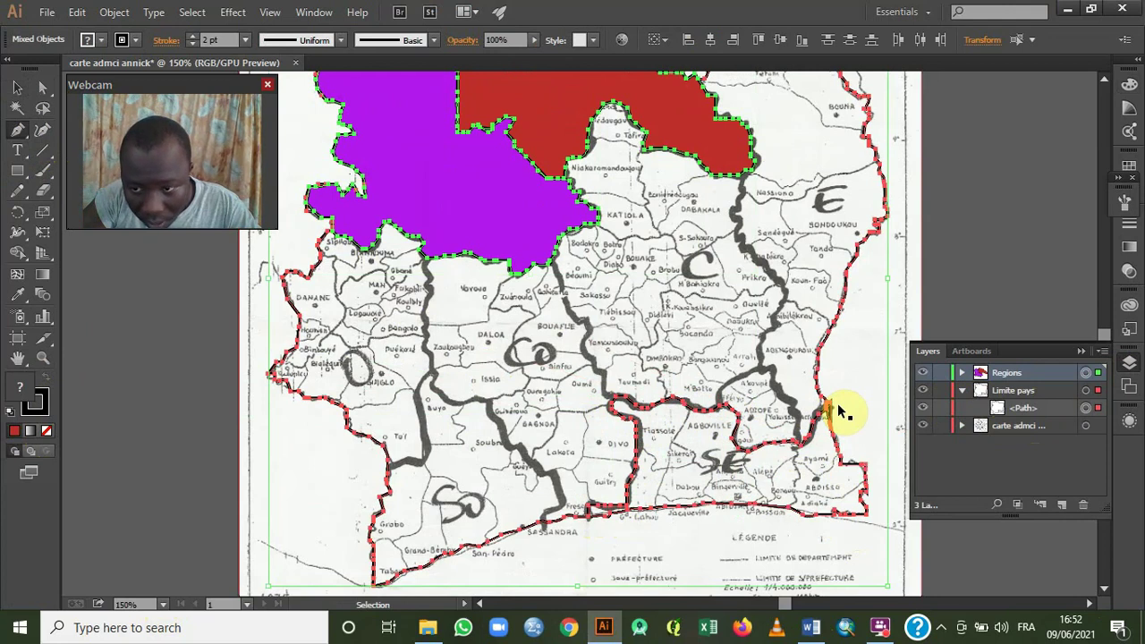
{"action": "left_click", "coordinate": [840, 409]}
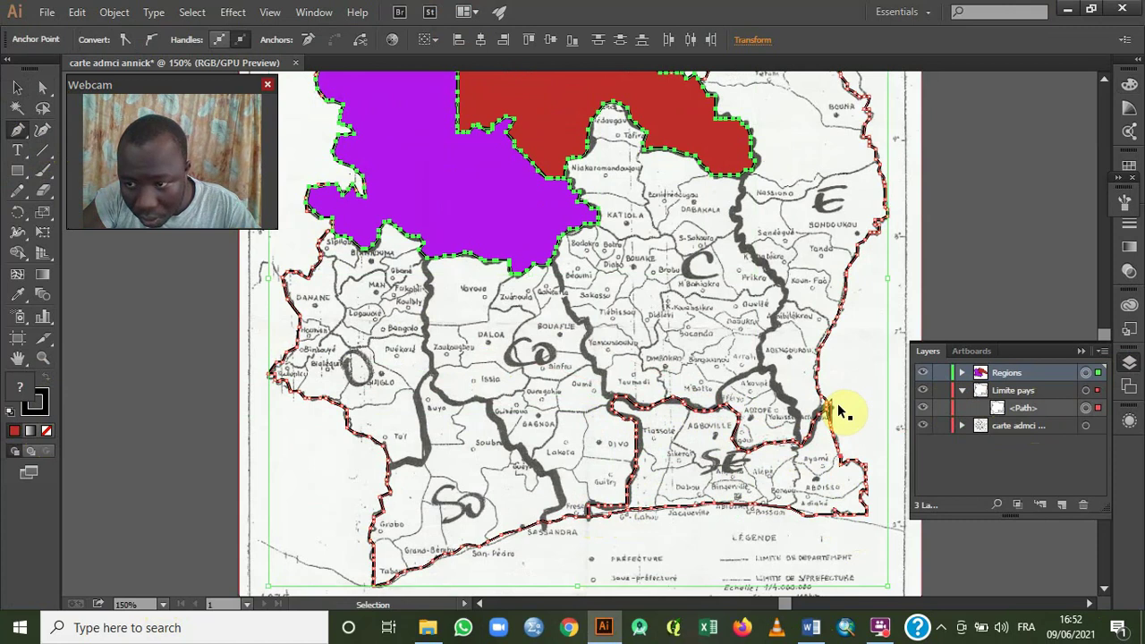
{"action": "left_click", "coordinate": [1099, 372]}
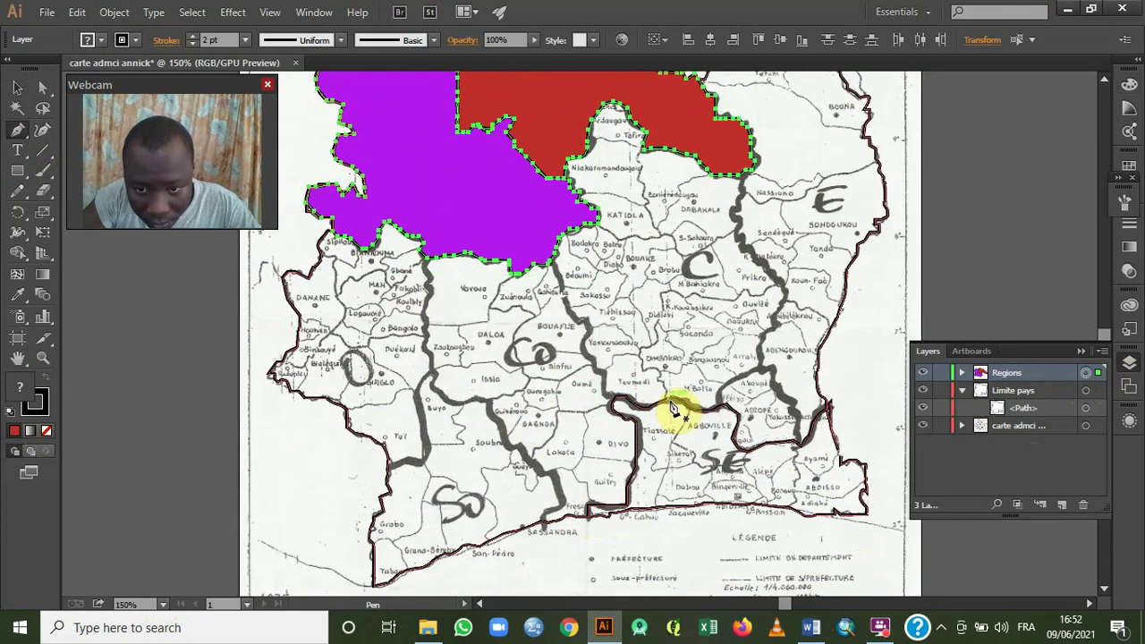
Trace the SE contour on the "Regions" layer down the eastern border, around the step by Ayamé, to just above the south-east corner.
{"action": "left_click", "coordinate": [834, 429]}
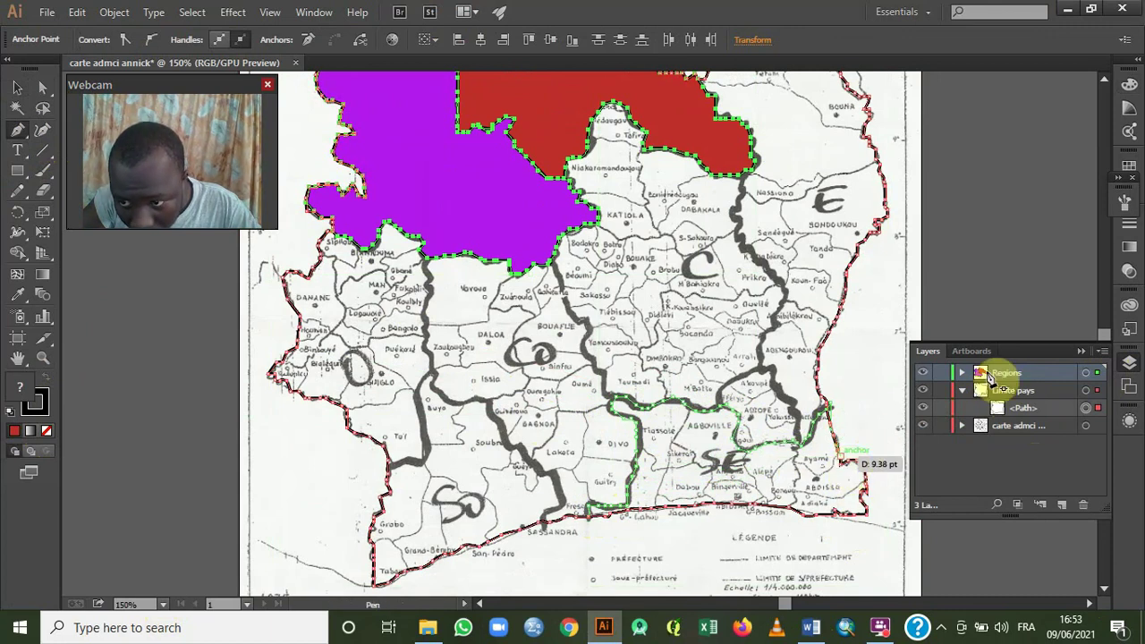
{"action": "left_click", "coordinate": [1087, 374]}
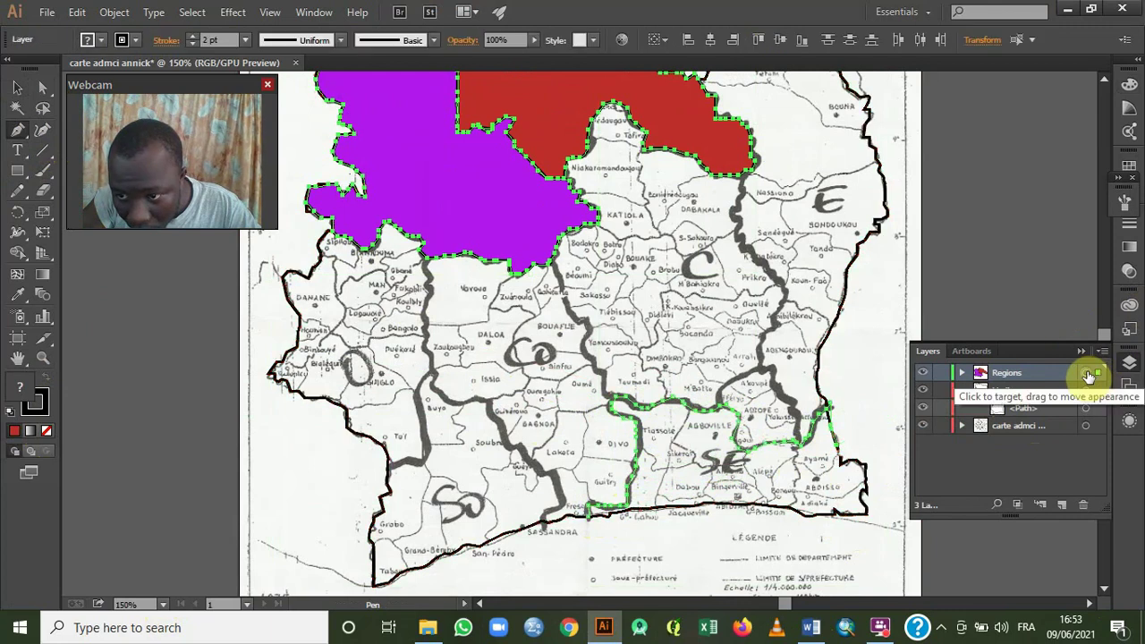
{"action": "left_click", "coordinate": [854, 468]}
{"action": "left_click", "coordinate": [859, 466]}
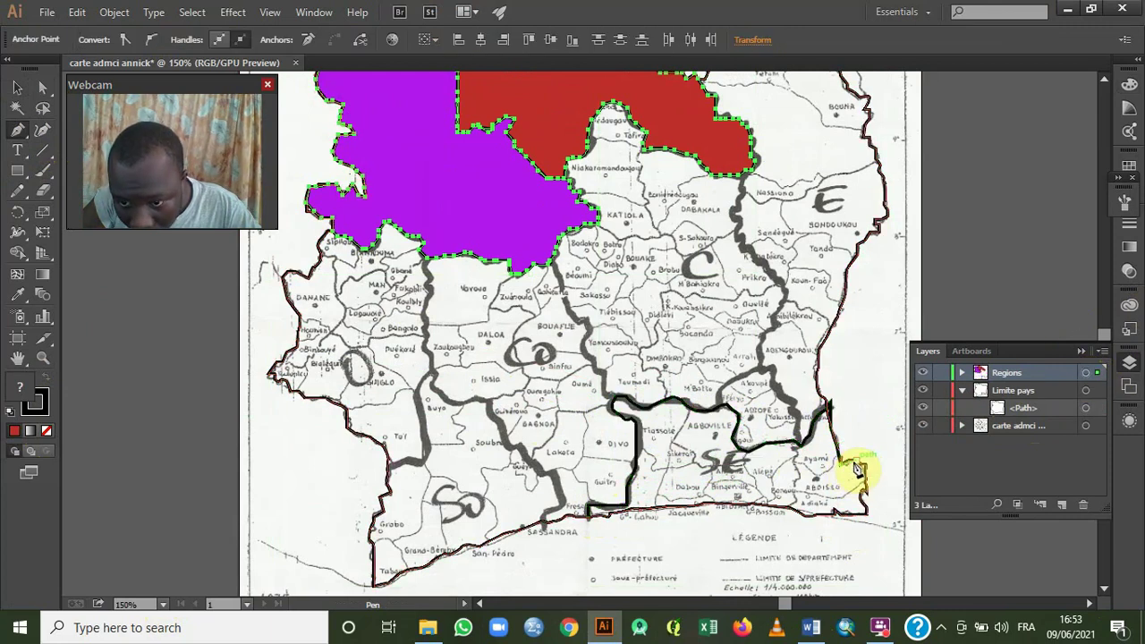
{"action": "left_click", "coordinate": [866, 472]}
{"action": "left_click", "coordinate": [866, 487]}
{"action": "left_click", "coordinate": [865, 493]}
{"action": "left_click", "coordinate": [862, 502]}
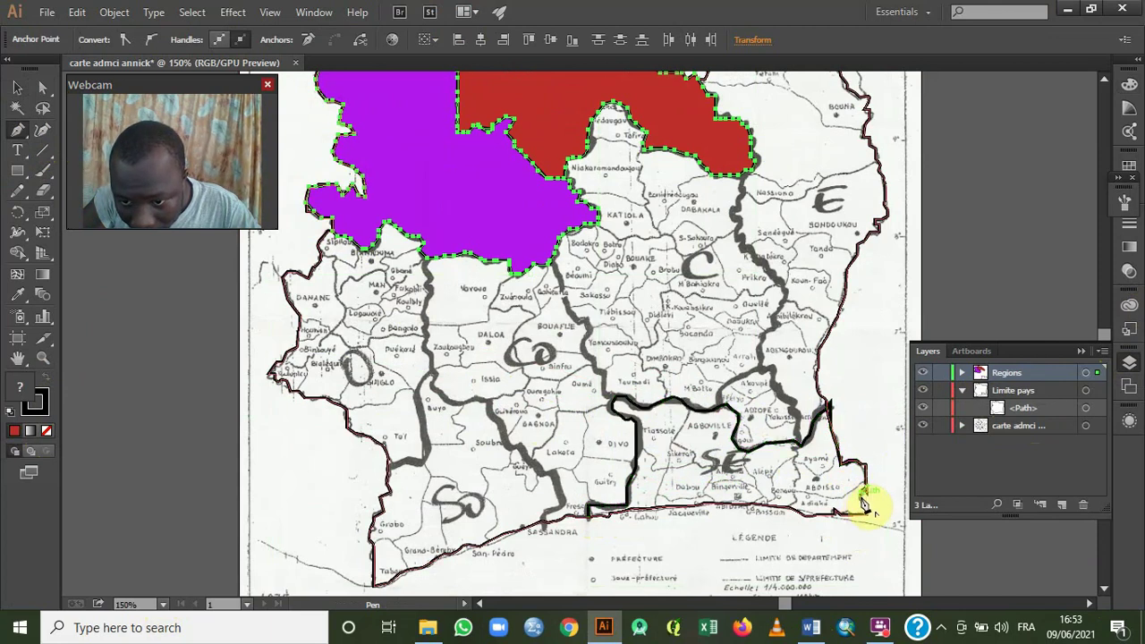
Continue the SE contour around the south-east corner and west along the coast to just east of Bassam.
{"action": "left_click", "coordinate": [869, 513]}
{"action": "left_click", "coordinate": [853, 514]}
{"action": "left_click", "coordinate": [845, 514]}
{"action": "left_click_drag", "start_coordinate": [839, 517], "coordinate": [819, 523]}
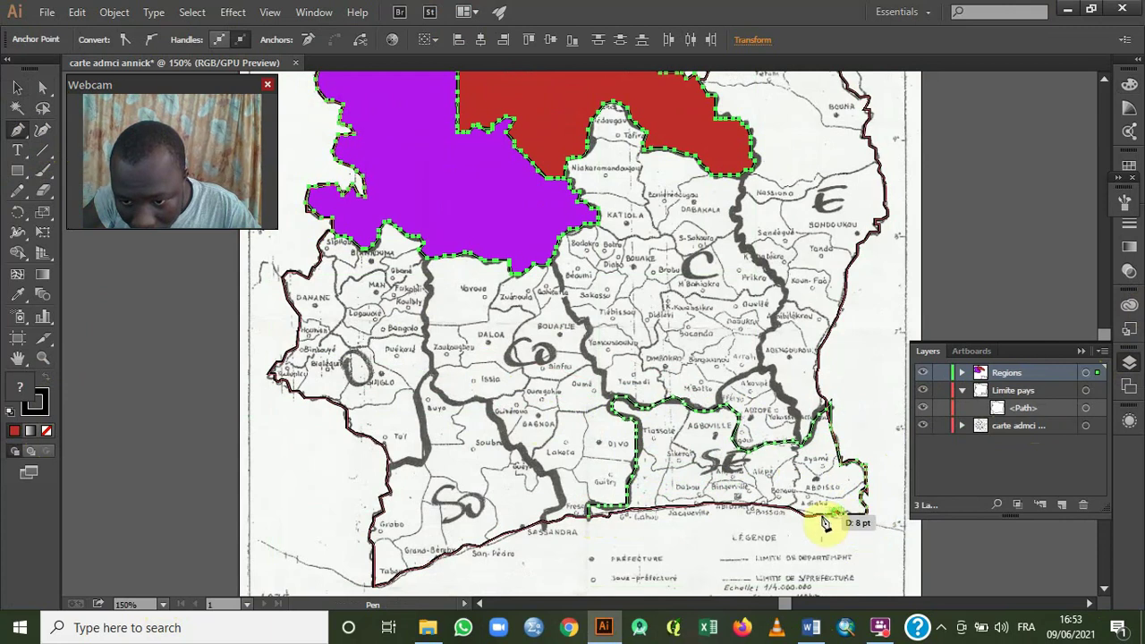
{"action": "left_click", "coordinate": [797, 513]}
{"action": "left_click", "coordinate": [786, 509]}
Trace the SE contour west along the coast from Bassam, below Abidjan, to Jacqueville.
{"action": "left_click", "coordinate": [766, 509]}
{"action": "left_click", "coordinate": [753, 509]}
{"action": "left_click", "coordinate": [737, 509]}
{"action": "left_click", "coordinate": [727, 508]}
{"action": "left_click", "coordinate": [716, 508]}
{"action": "left_click", "coordinate": [704, 509]}
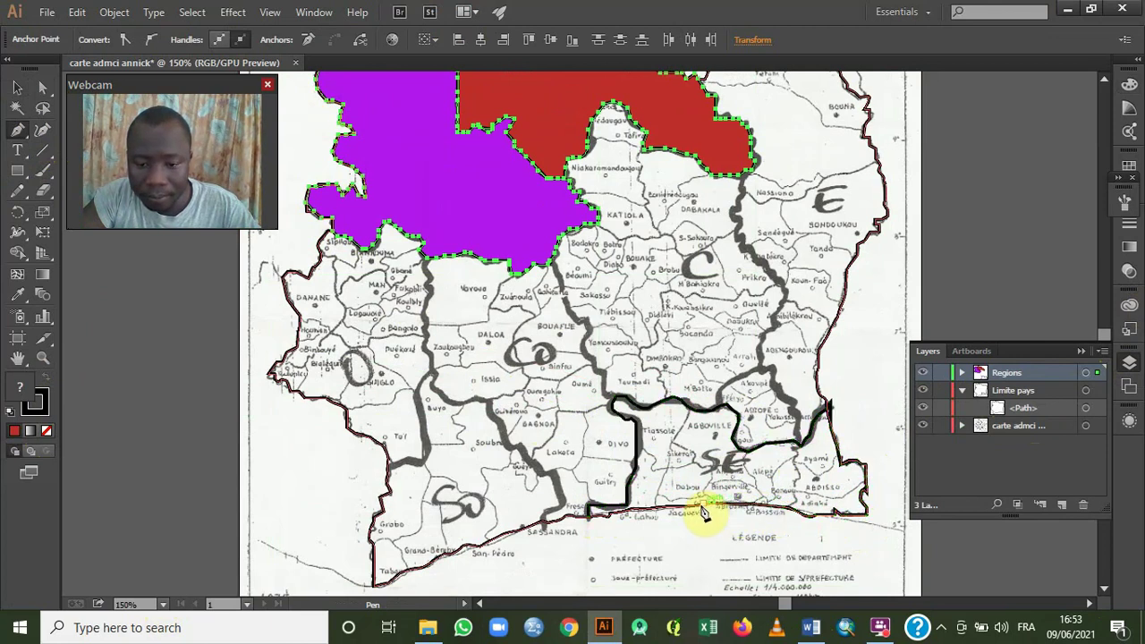
Trace the last coastal stretch of the SE contour from Jacqueville past Grand-Lahou towards its starting point near Fresco.
{"action": "left_click", "coordinate": [676, 509]}
{"action": "left_click", "coordinate": [656, 511]}
{"action": "left_click", "coordinate": [645, 512]}
{"action": "left_click", "coordinate": [627, 512]}
{"action": "left_click", "coordinate": [615, 514]}
{"action": "left_click", "coordinate": [609, 516]}
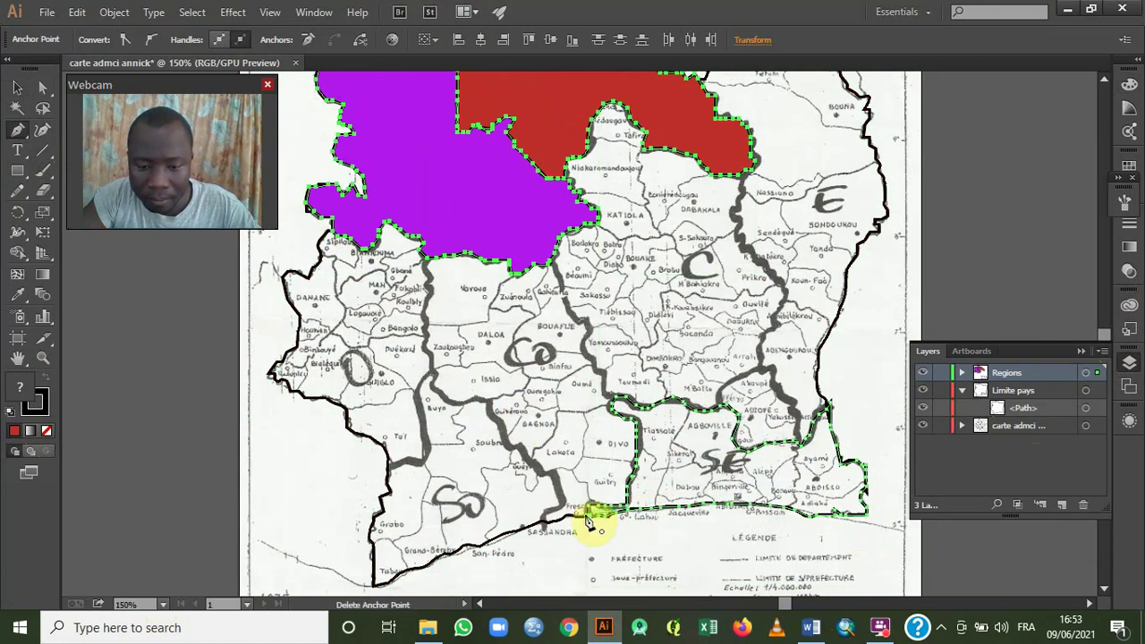
Fill the SE region's path with green 36C178 and deselect it.
{"action": "left_click", "coordinate": [23, 89]}
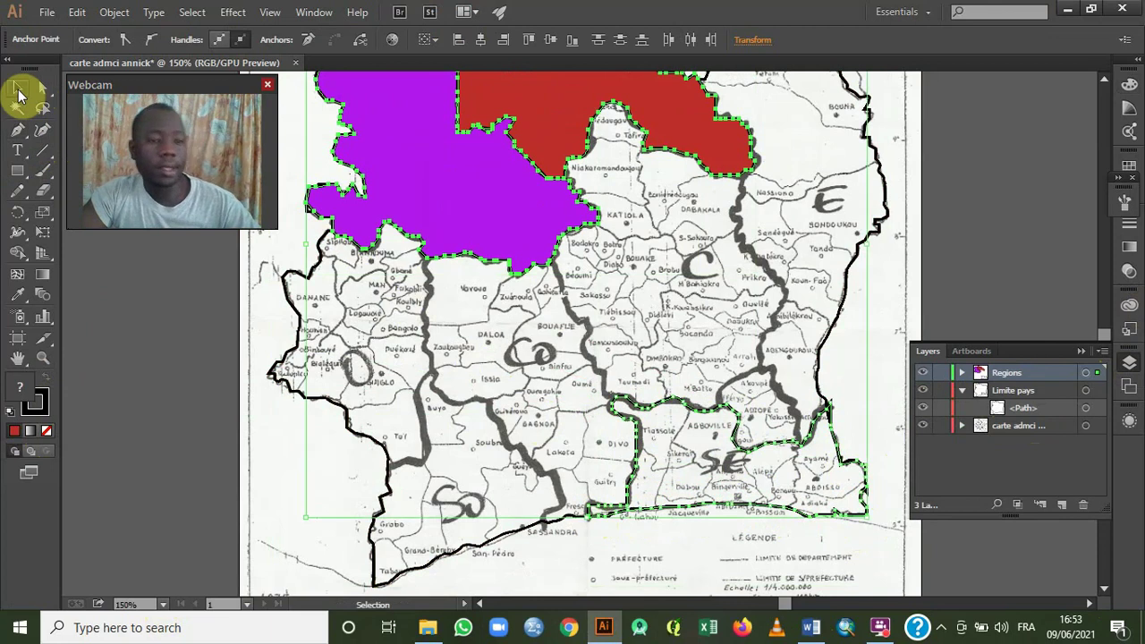
{"action": "double_click", "coordinate": [761, 480]}
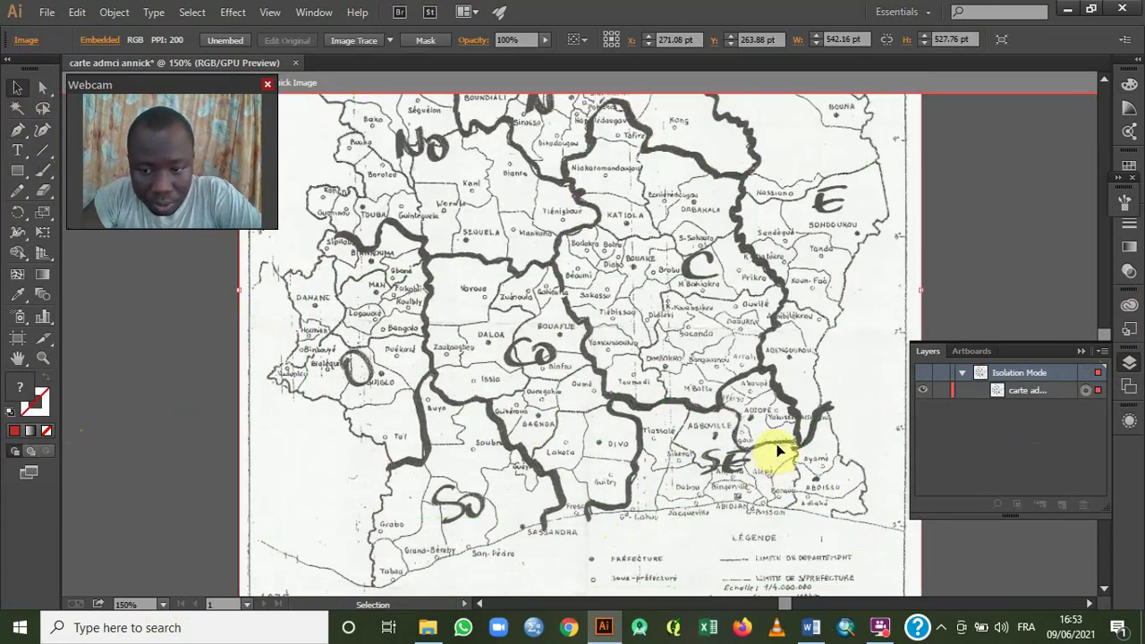
{"action": "double_click", "coordinate": [1026, 192]}
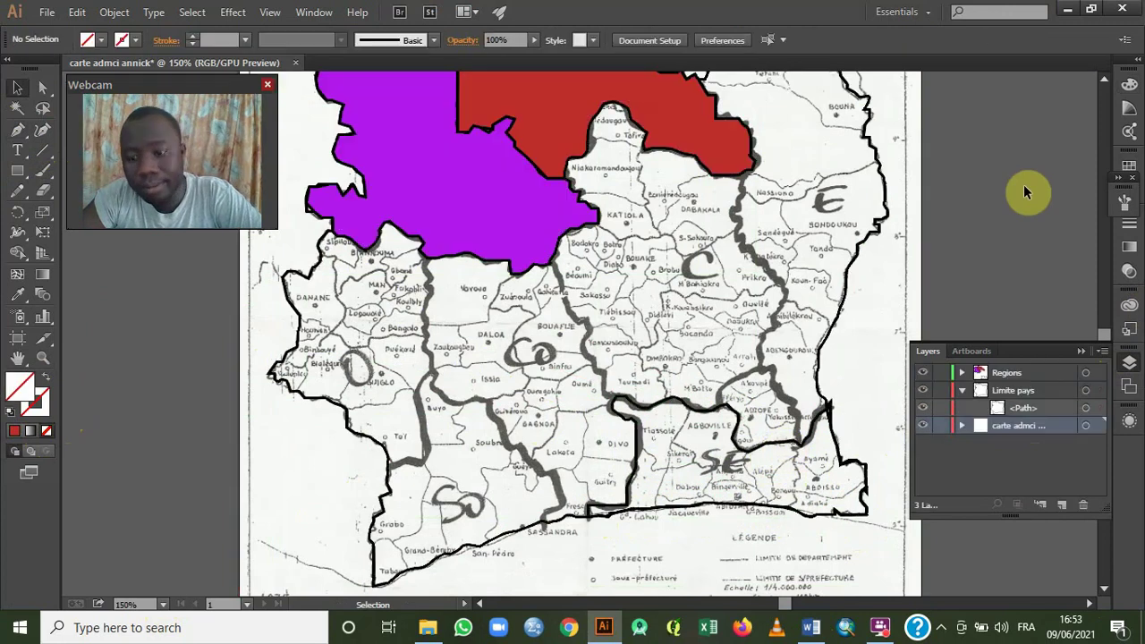
{"action": "left_click", "coordinate": [787, 441]}
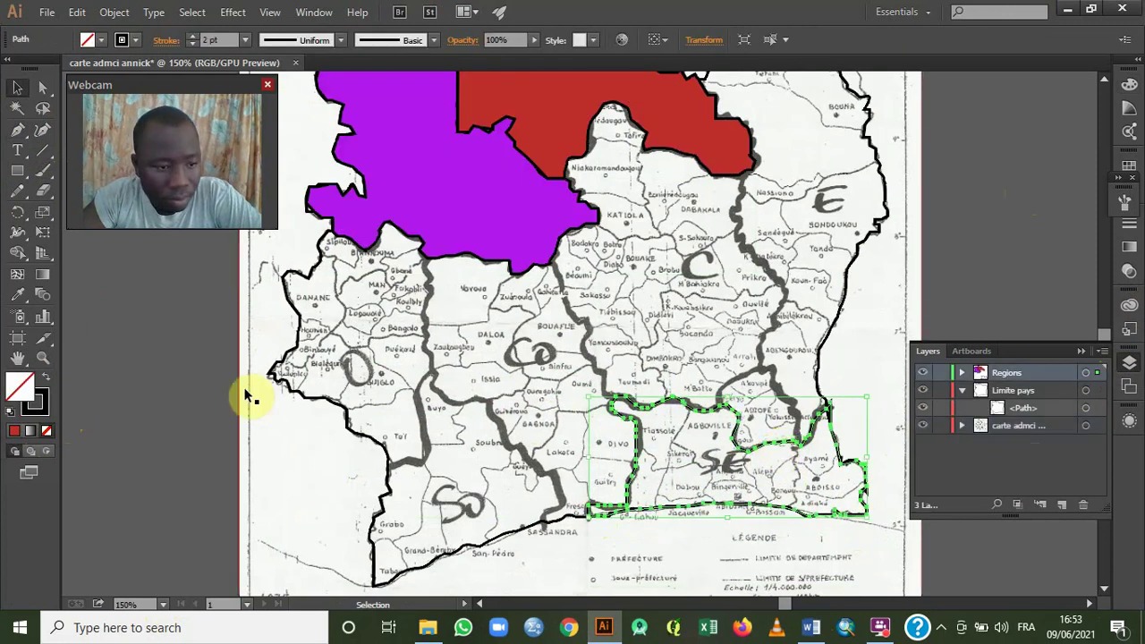
{"action": "double_click", "coordinate": [25, 385]}
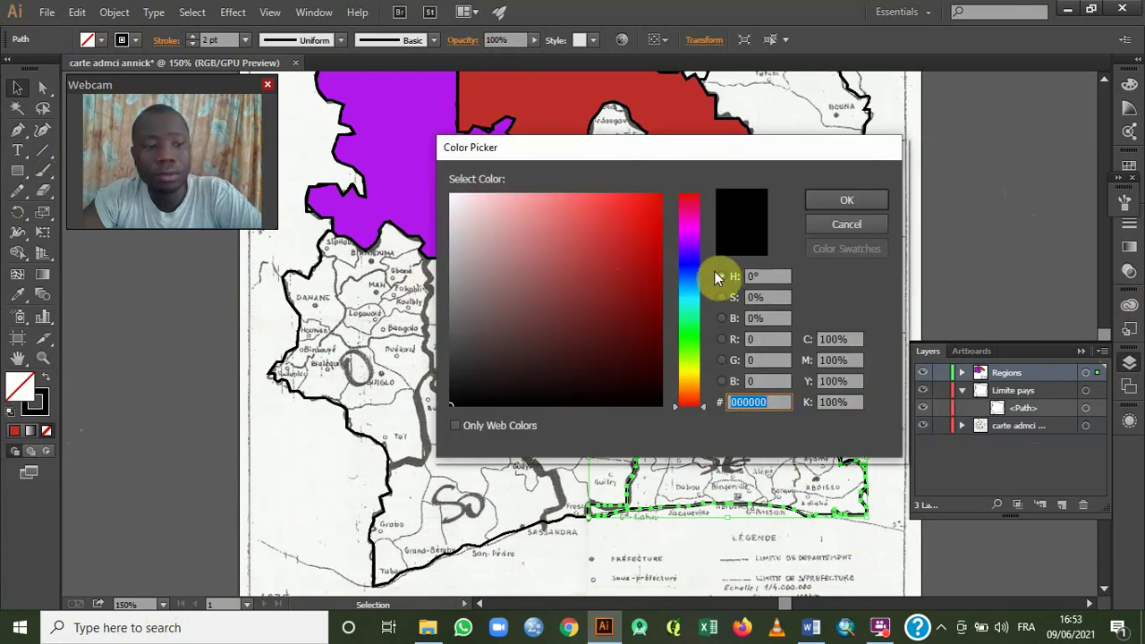
{"action": "left_click", "coordinate": [690, 318]}
{"action": "left_click", "coordinate": [604, 244]}
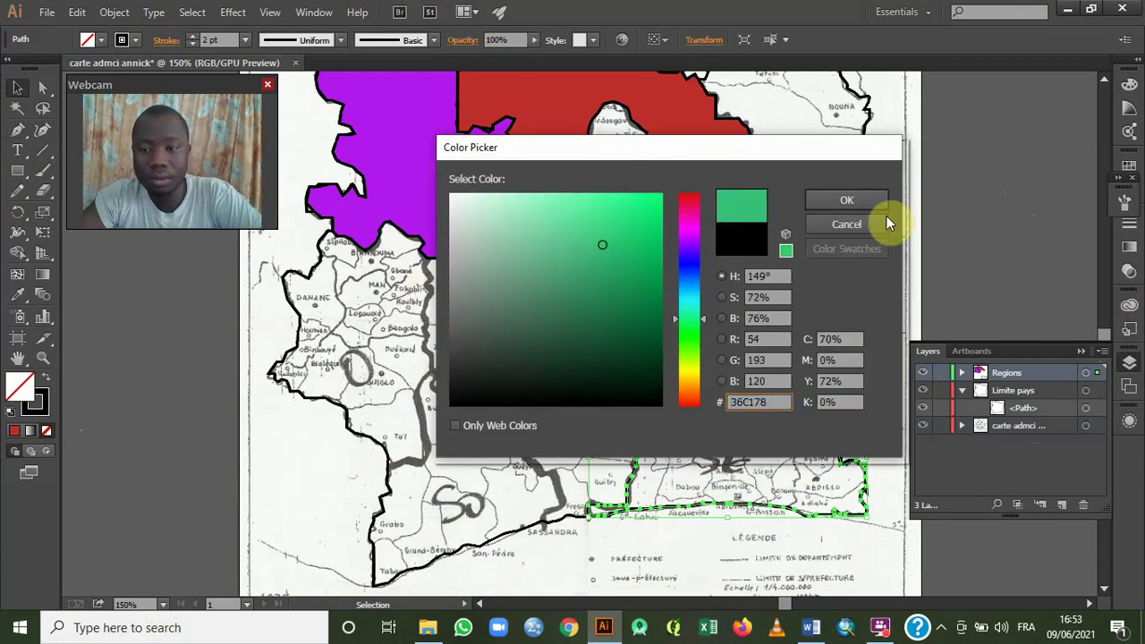
{"action": "left_click", "coordinate": [836, 199]}
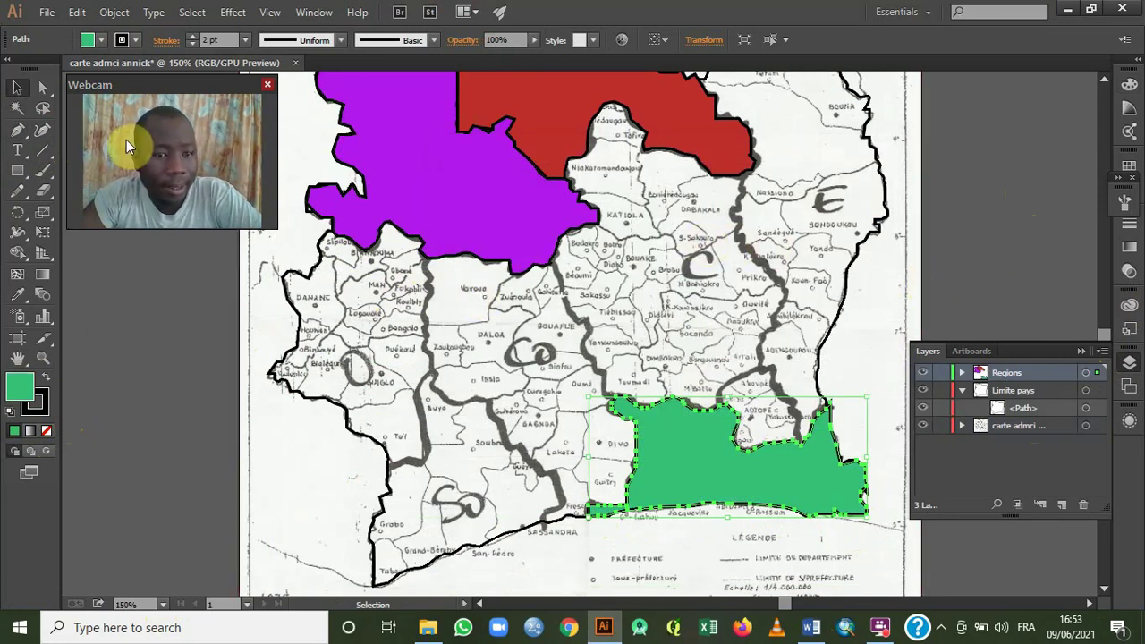
{"action": "left_click", "coordinate": [173, 327]}
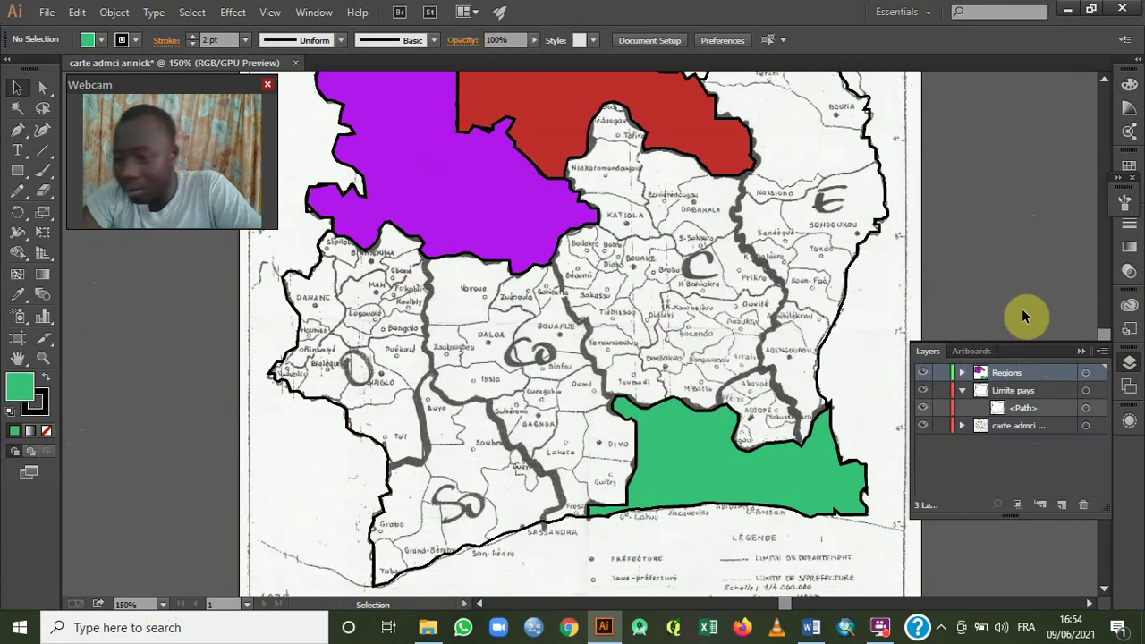
Collapse the "Limite pays" layer and add a new layer named "cadres" above "Regions".
{"action": "left_click", "coordinate": [1081, 353]}
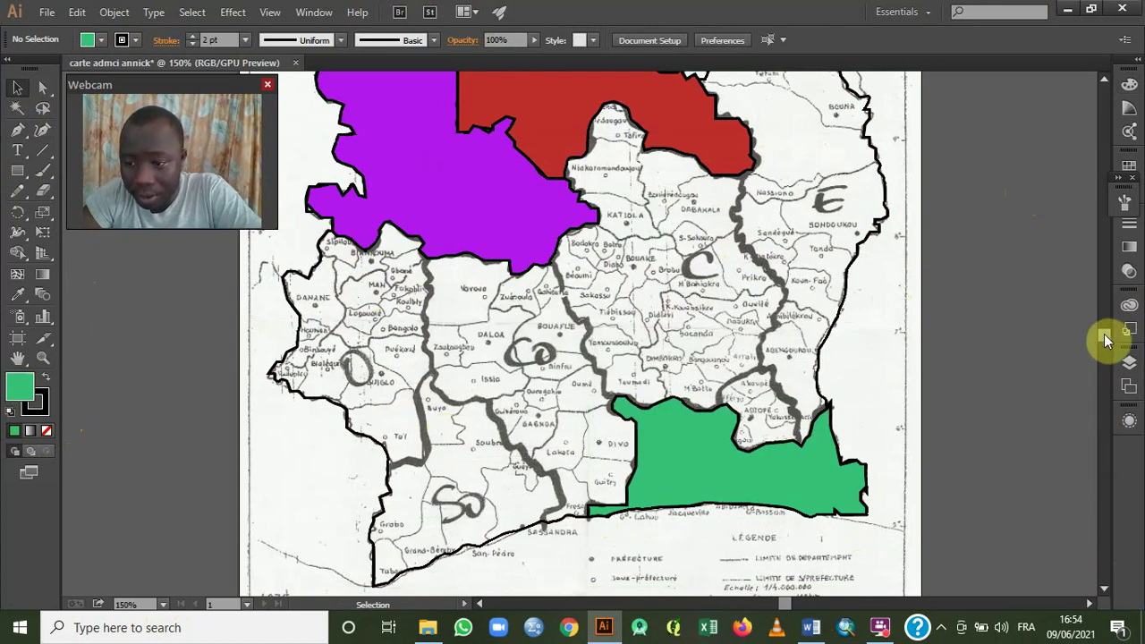
{"action": "scroll", "coordinate": [1107, 85], "scroll_direction": "up", "scroll_amount": 3}
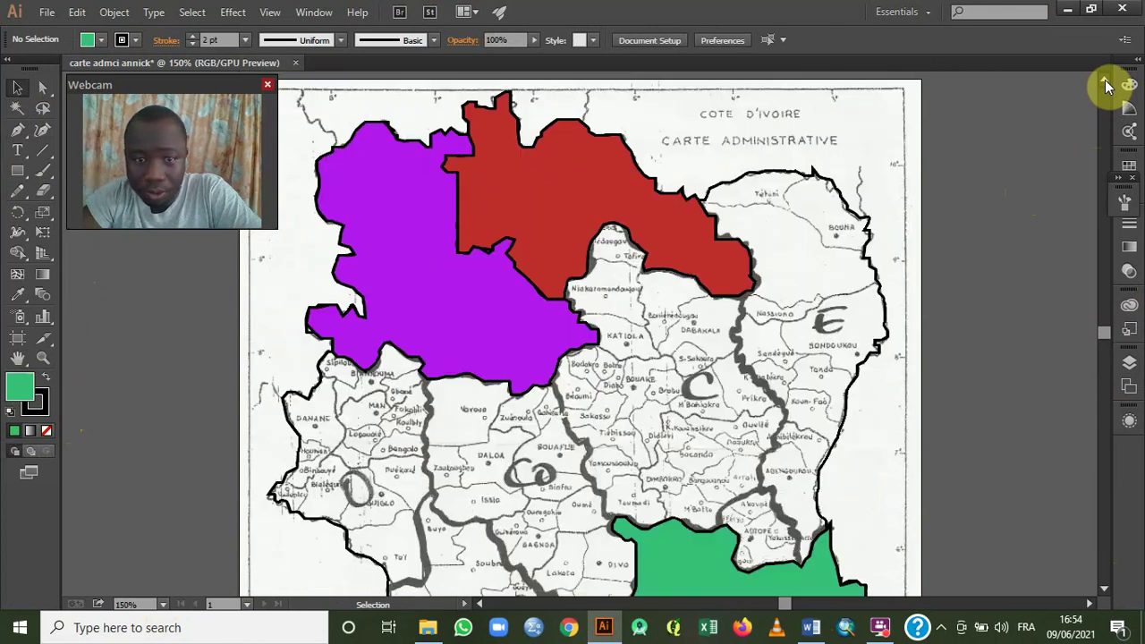
{"action": "left_click", "coordinate": [163, 604]}
{"action": "left_click", "coordinate": [185, 380]}
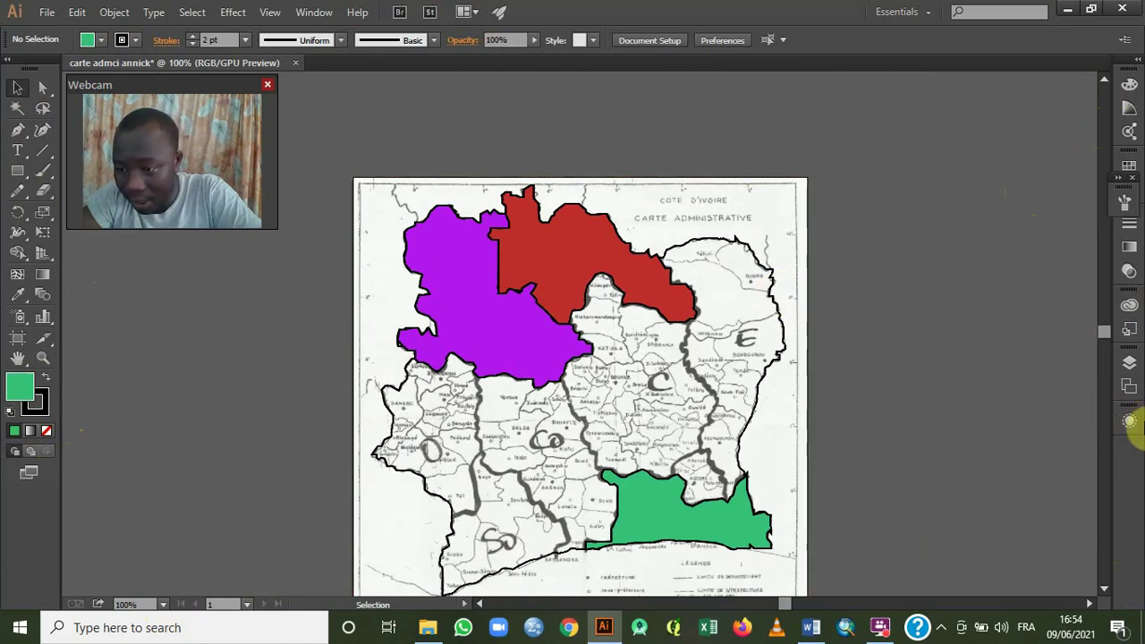
{"action": "left_click", "coordinate": [1130, 361]}
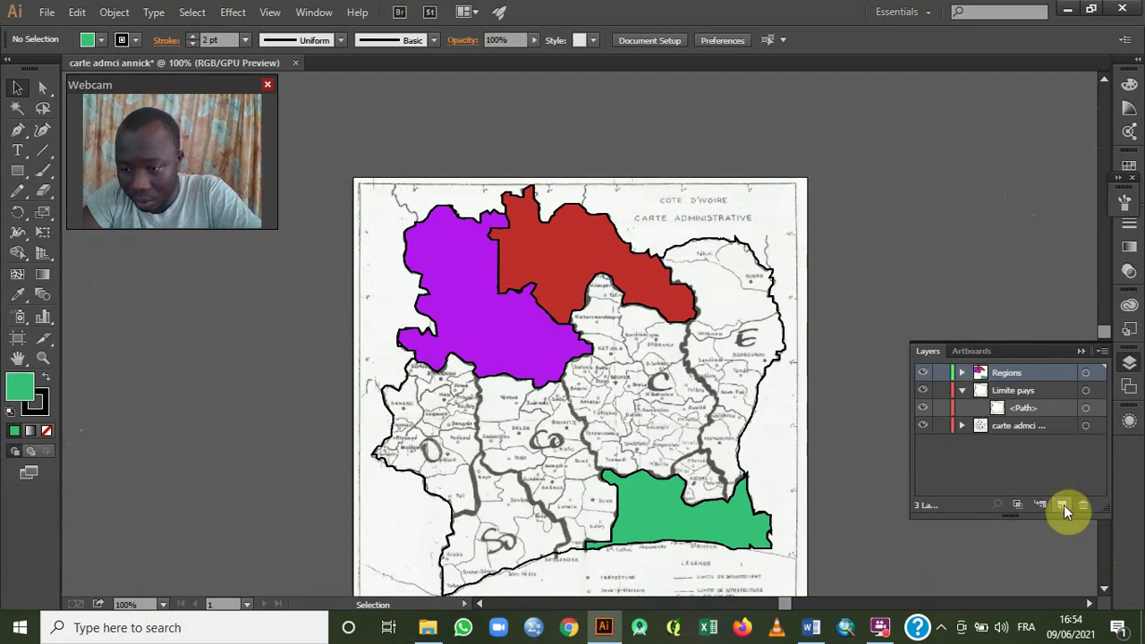
{"action": "left_click", "coordinate": [964, 391]}
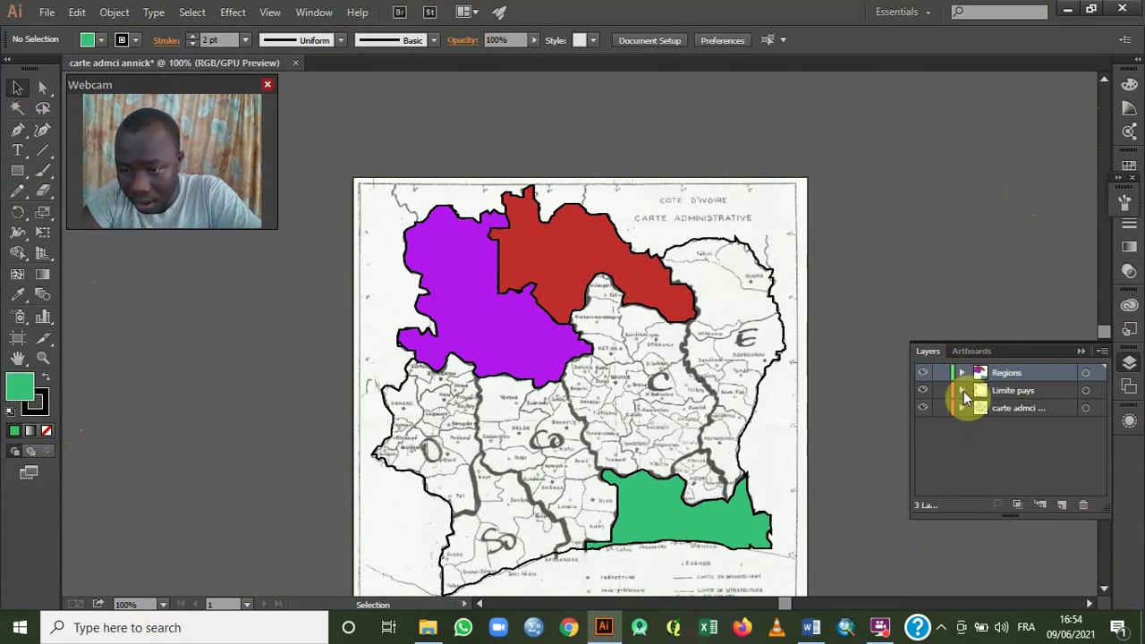
{"action": "left_click", "coordinate": [1062, 505]}
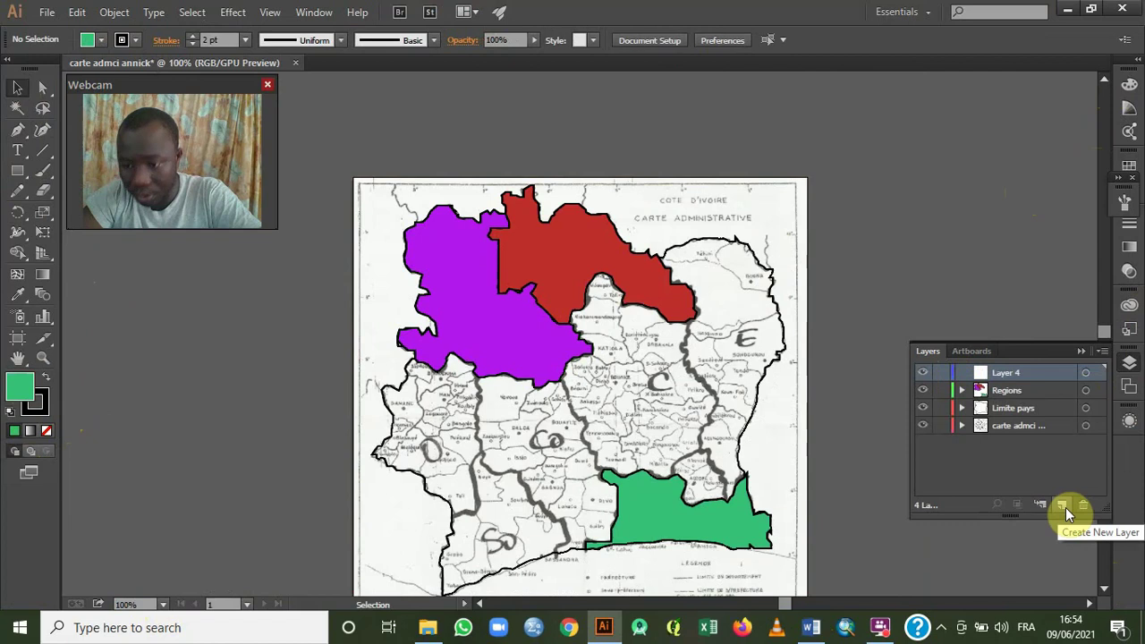
{"action": "double_click", "coordinate": [1005, 373]}
{"action": "type", "text": "cadres"}
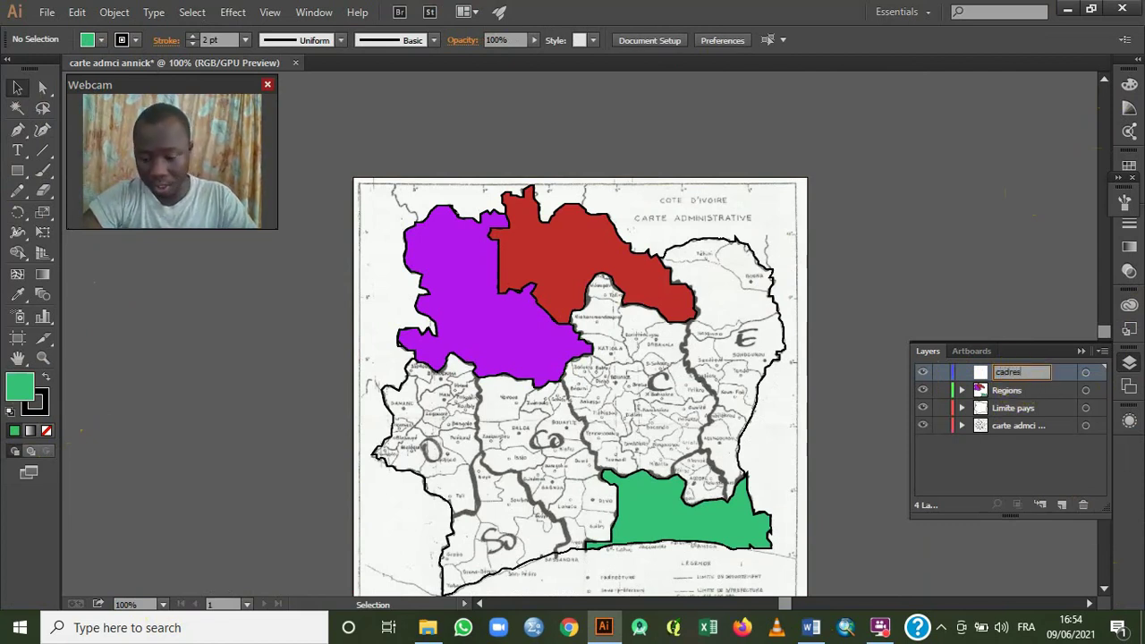
{"action": "key", "text": "Return"}
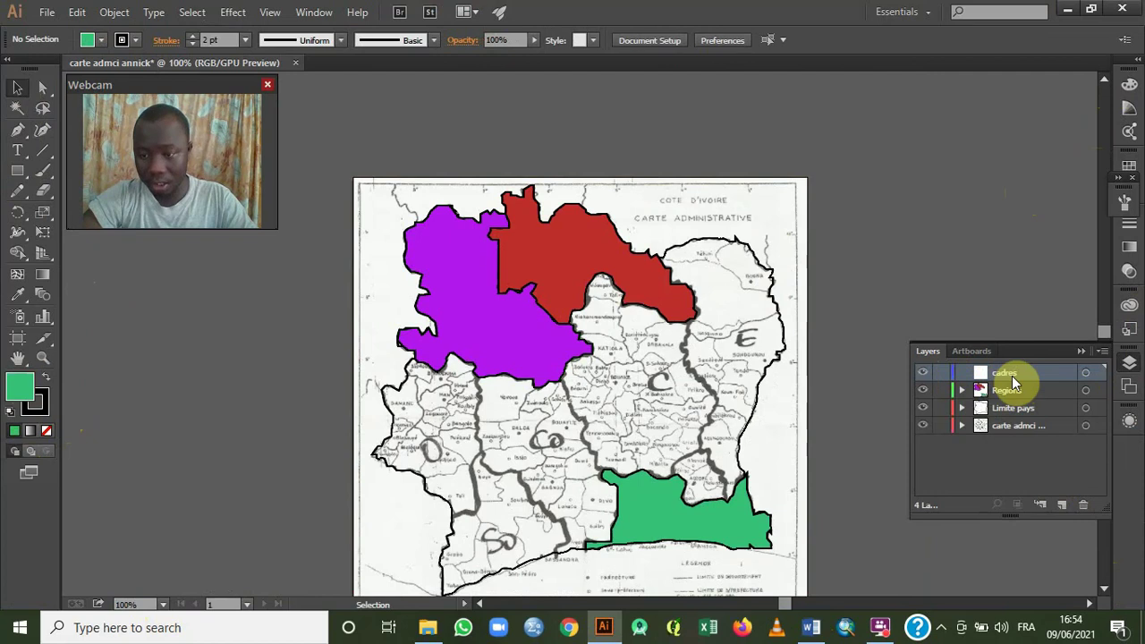
Draw a rectangular frame on the cadres layer along the scanned map's border and remove its fill.
{"action": "left_click", "coordinate": [1085, 374]}
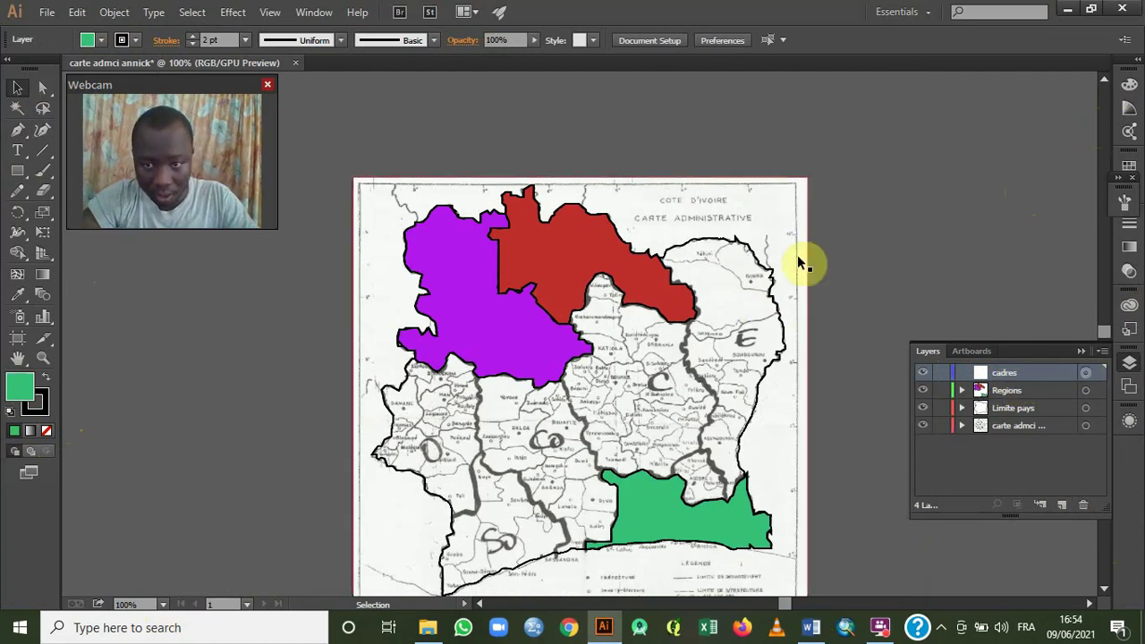
{"action": "left_click", "coordinate": [17, 170]}
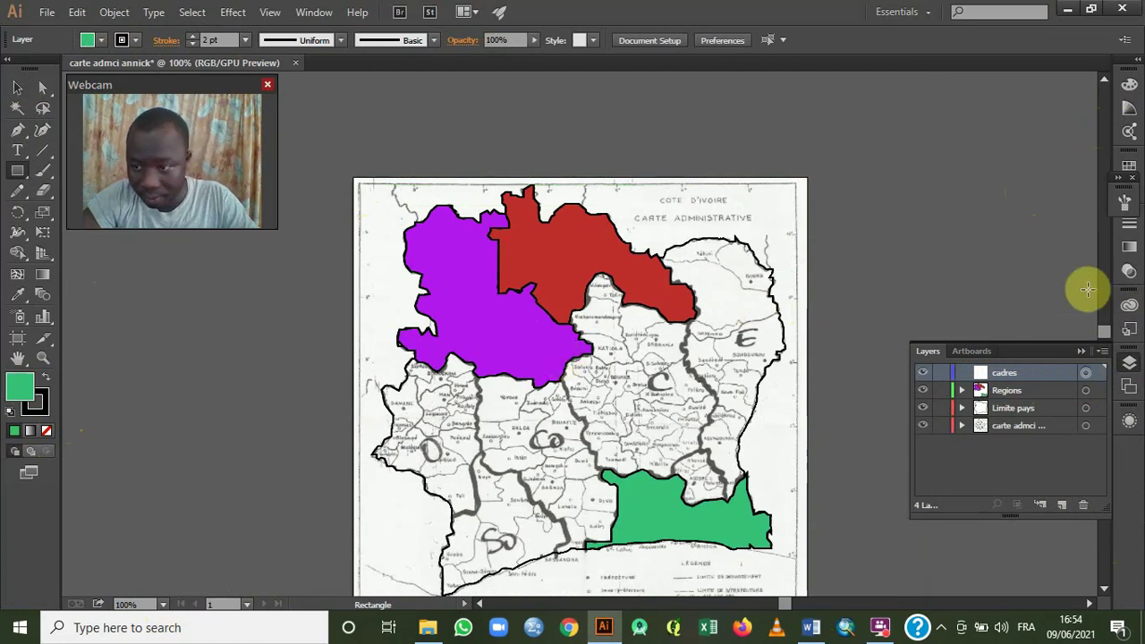
{"action": "left_click", "coordinate": [1104, 589]}
{"action": "left_click", "coordinate": [1104, 590]}
{"action": "left_click", "coordinate": [1104, 589]}
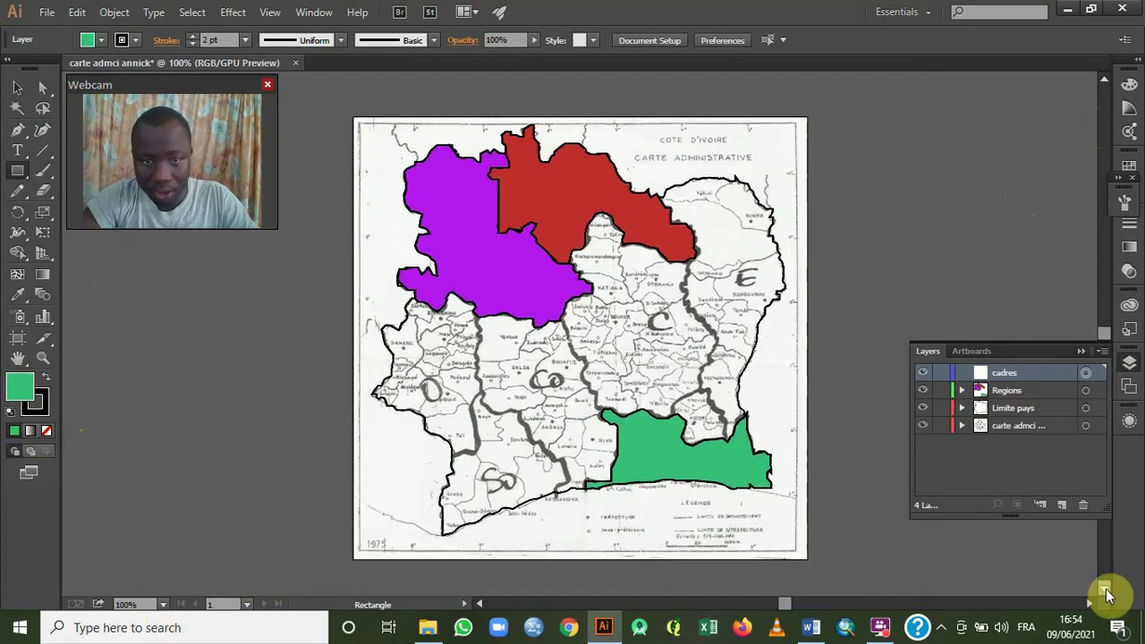
{"action": "left_click", "coordinate": [1104, 589]}
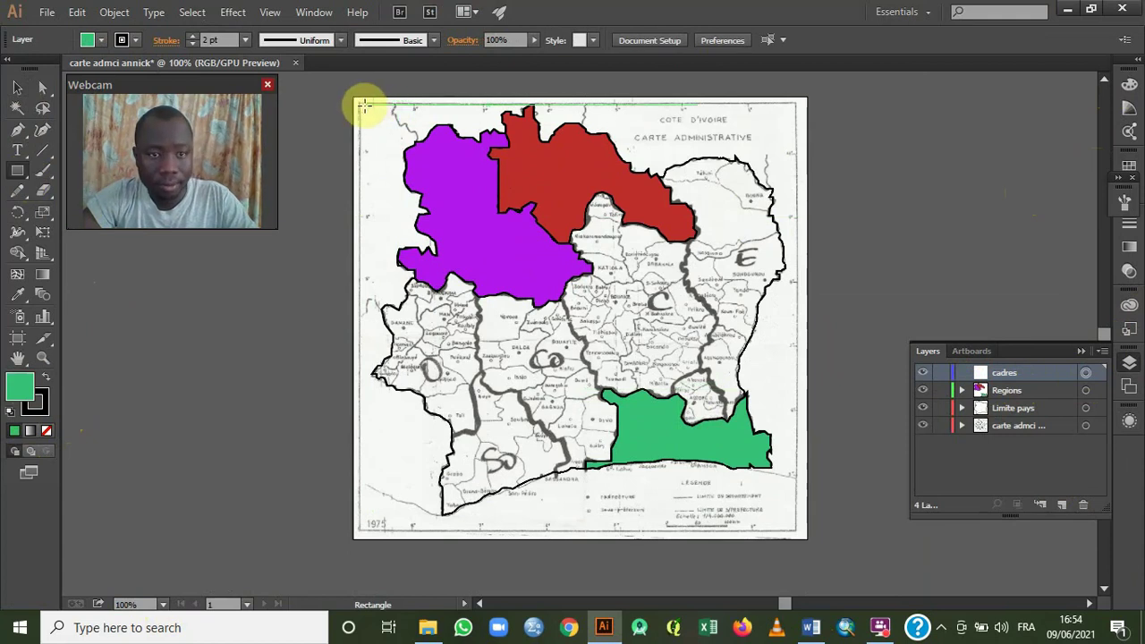
{"action": "left_click_drag", "start_coordinate": [358, 103], "coordinate": [797, 531]}
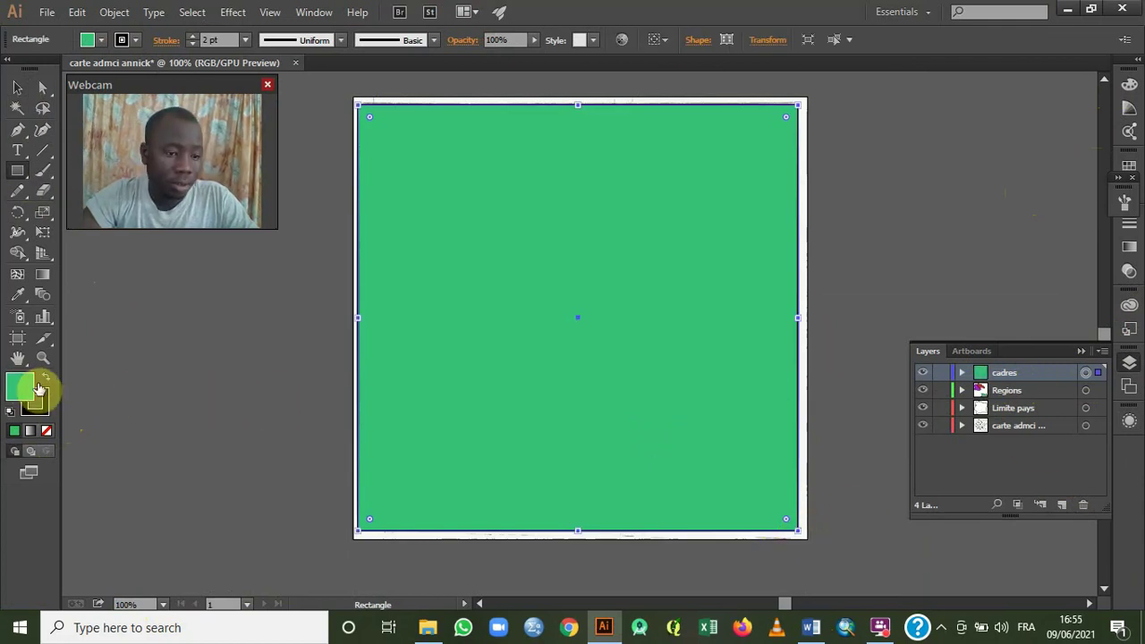
{"action": "left_click", "coordinate": [47, 429]}
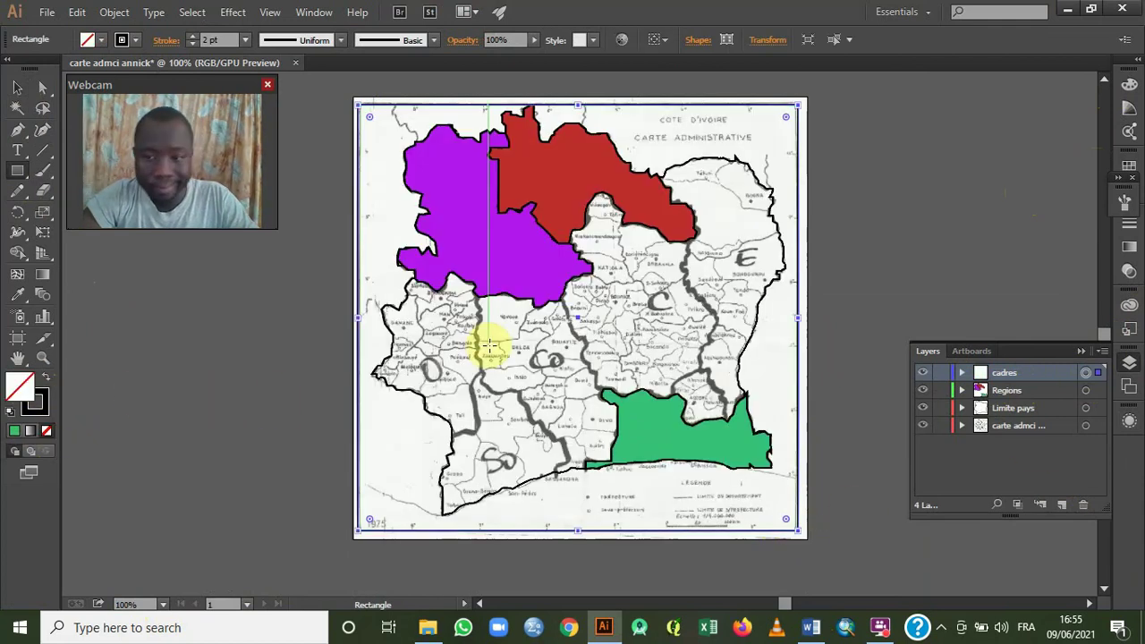
Increase the frame rectangle's stroke weight to 3 pt and deselect it.
{"action": "left_click", "coordinate": [1130, 422]}
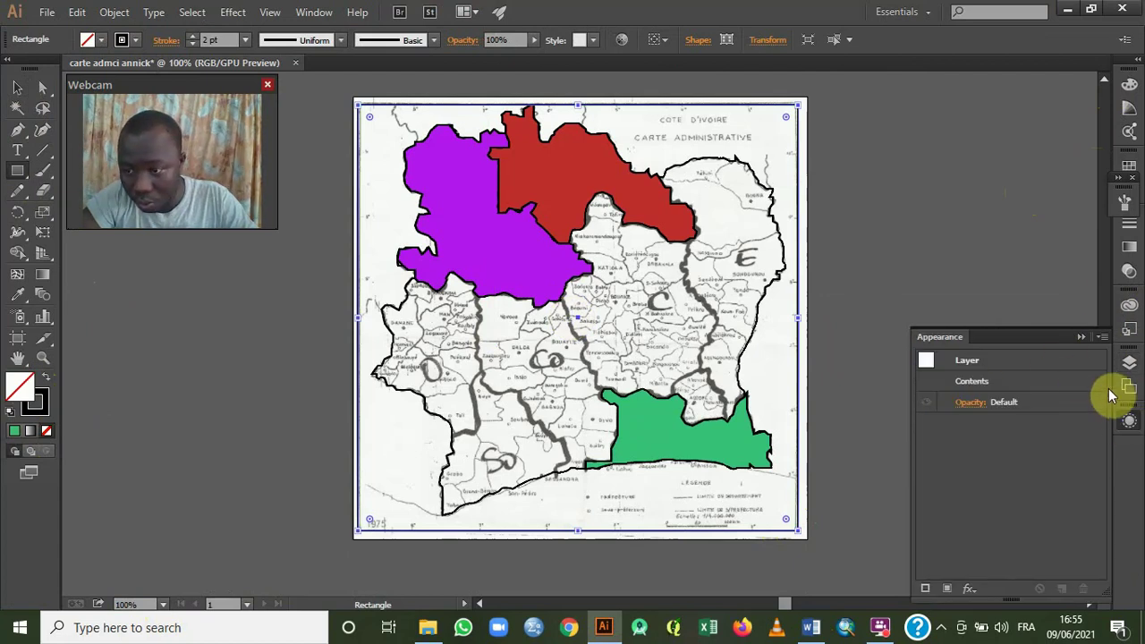
{"action": "left_click", "coordinate": [966, 365]}
{"action": "left_click", "coordinate": [1131, 422]}
{"action": "left_click", "coordinate": [1131, 422]}
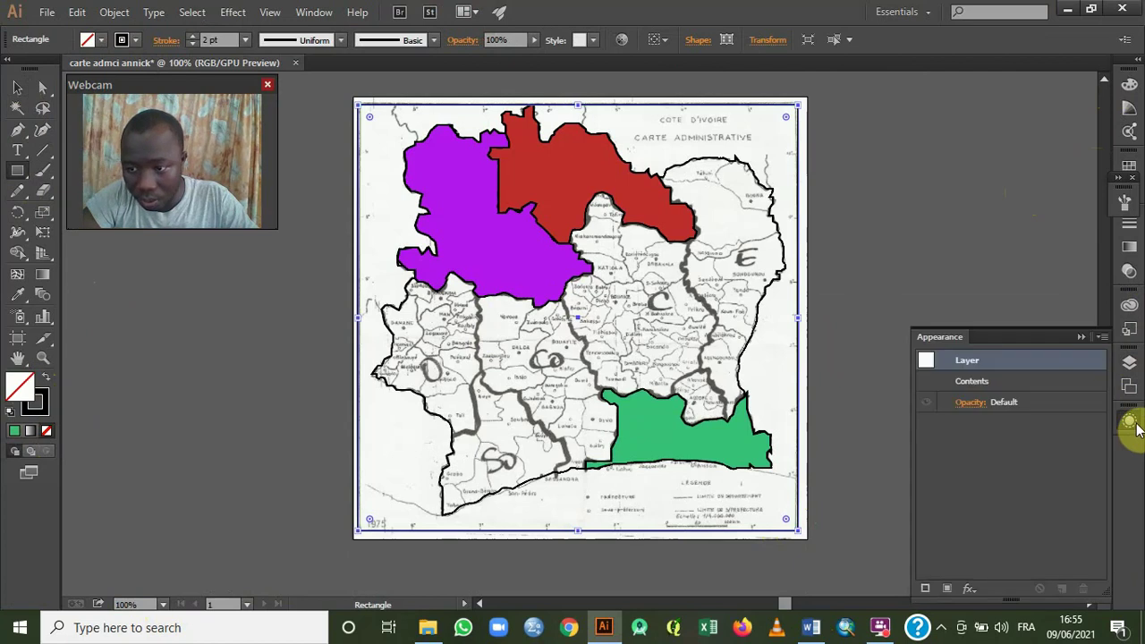
{"action": "double_click", "coordinate": [969, 394]}
{"action": "left_click", "coordinate": [968, 381]}
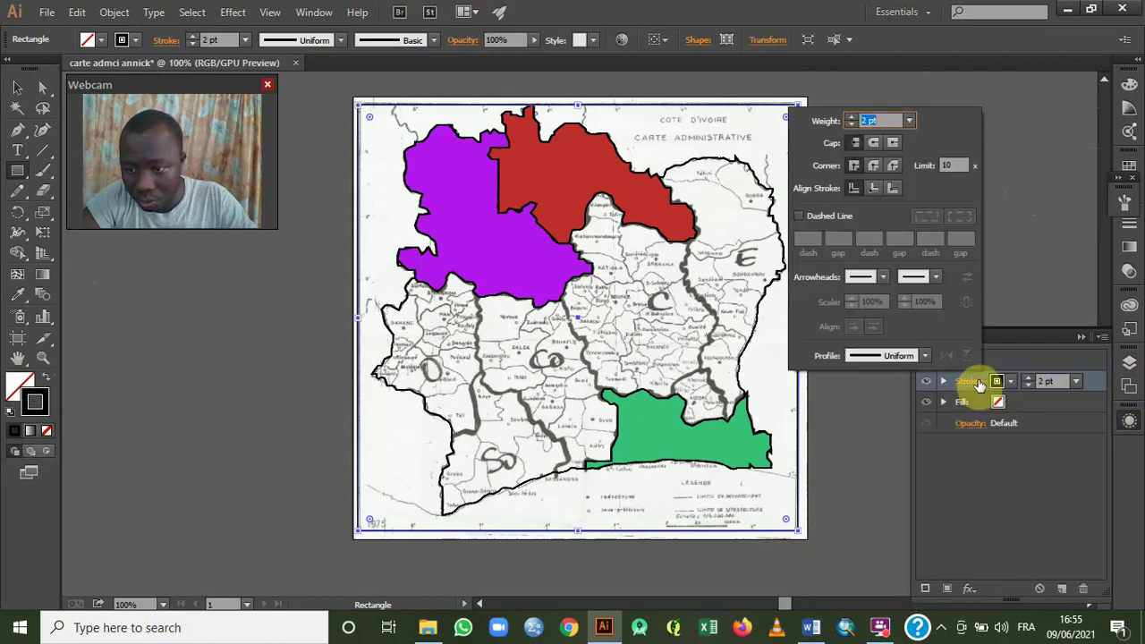
{"action": "left_click", "coordinate": [1026, 379]}
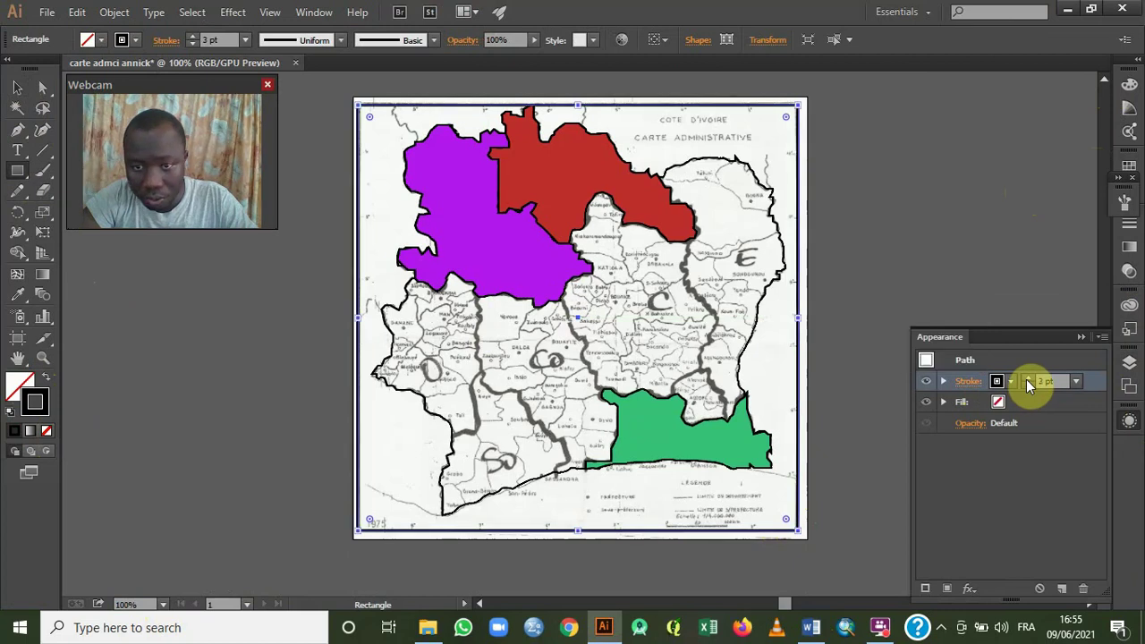
{"action": "left_click", "coordinate": [22, 85]}
{"action": "left_click", "coordinate": [230, 415]}
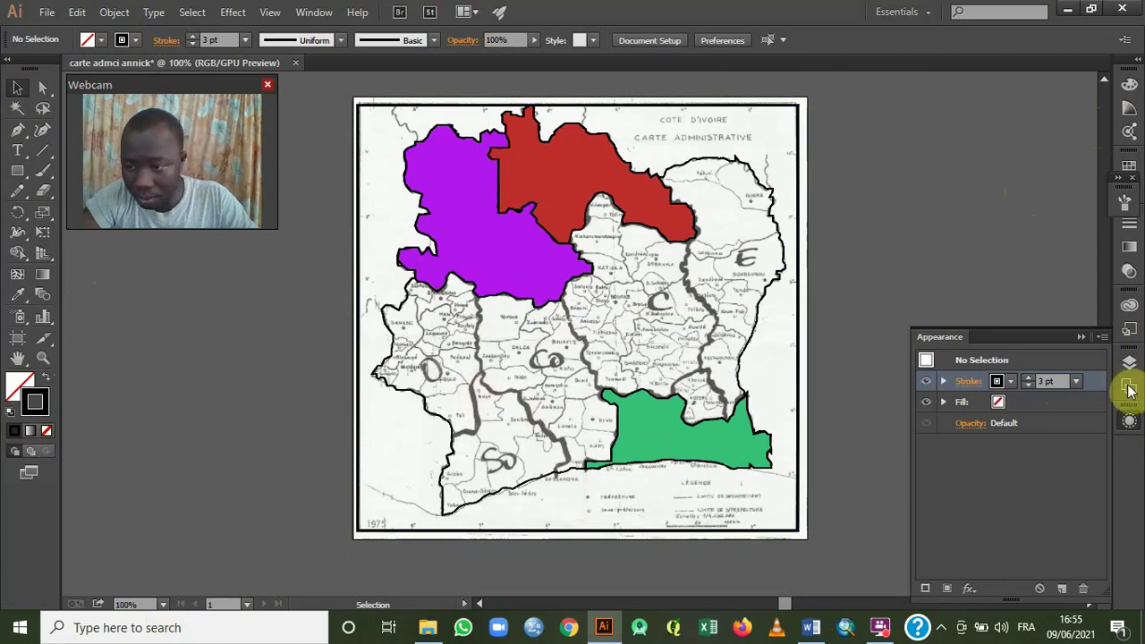
Hide and show the carte admci, cadres and Regions layers one after another to check the content of each.
{"action": "left_click", "coordinate": [1130, 362]}
{"action": "left_click", "coordinate": [923, 427]}
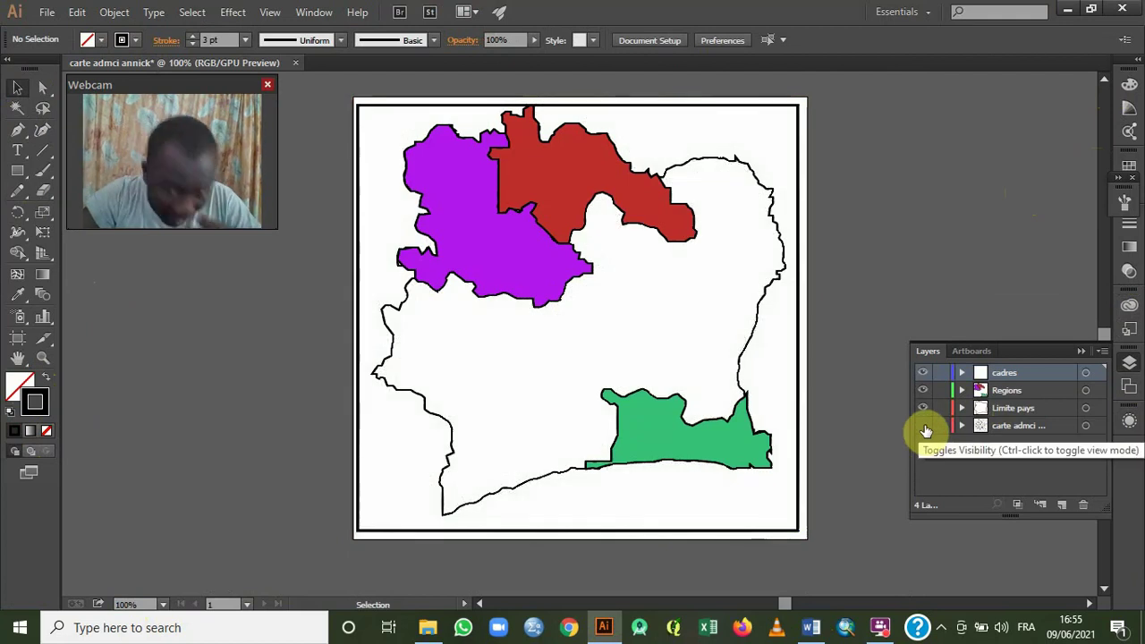
{"action": "left_click", "coordinate": [924, 428]}
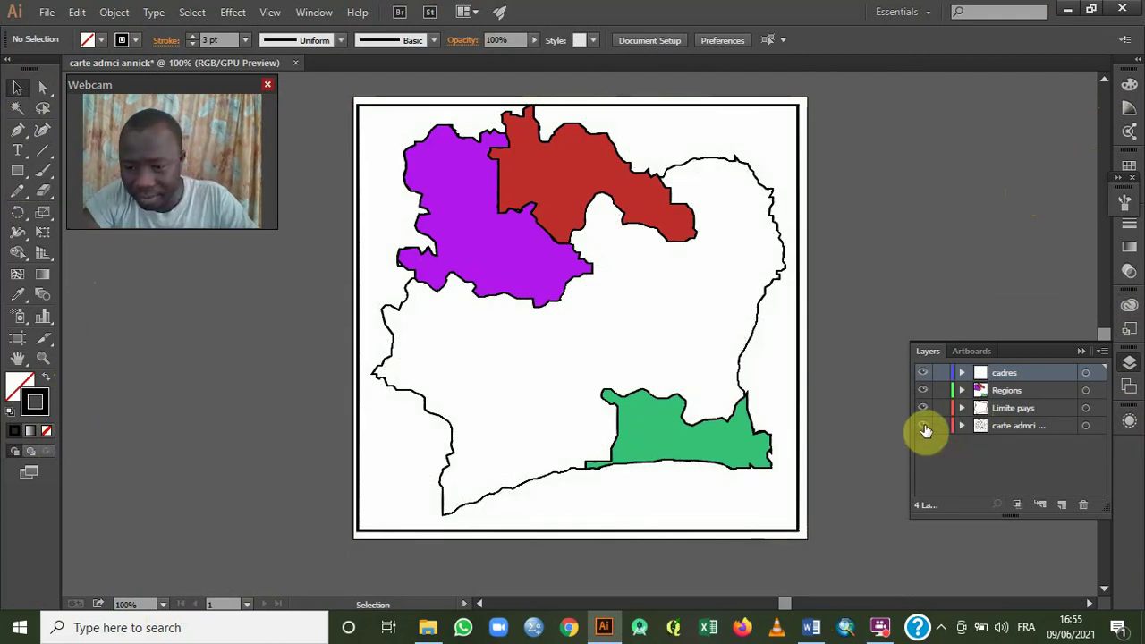
{"action": "left_click", "coordinate": [924, 428]}
{"action": "left_click", "coordinate": [924, 427]}
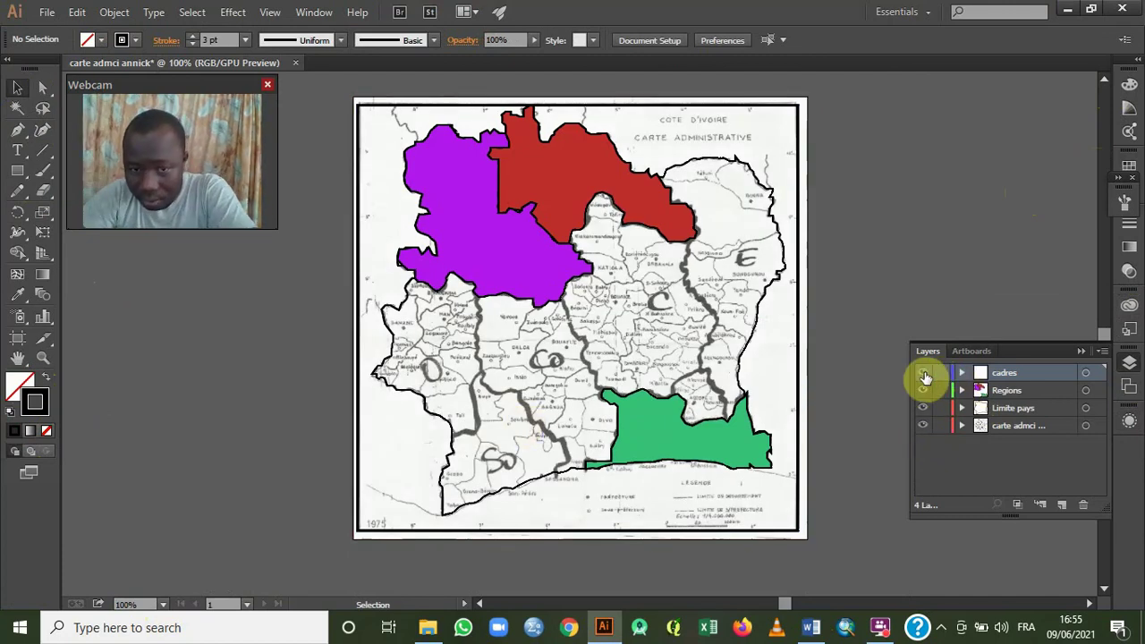
{"action": "left_click", "coordinate": [924, 374]}
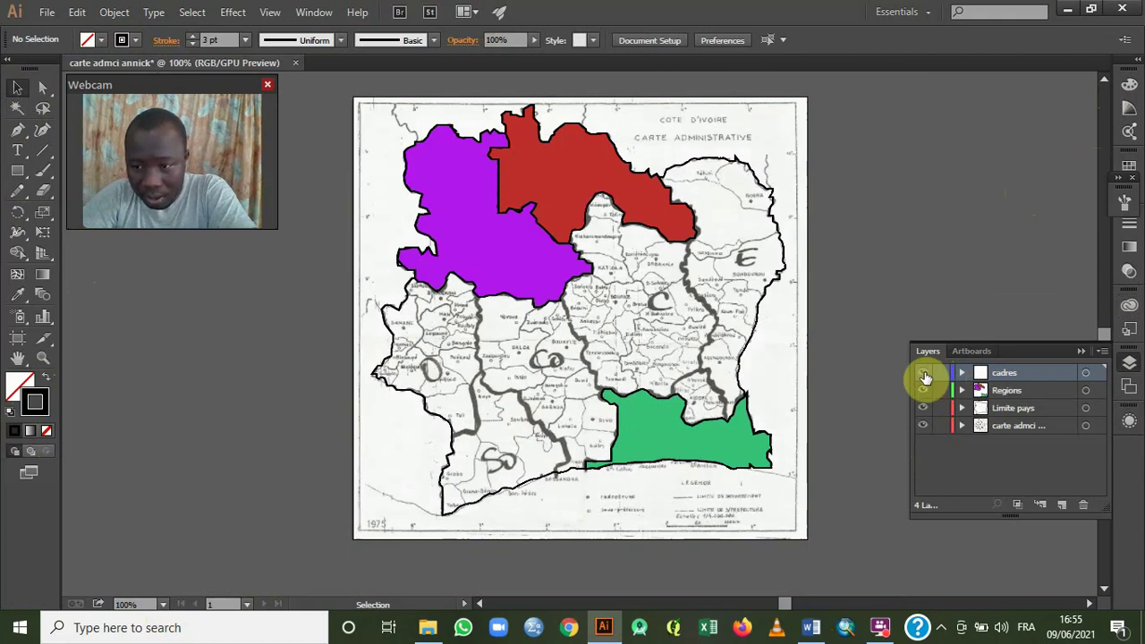
{"action": "left_click", "coordinate": [925, 375]}
{"action": "left_click", "coordinate": [923, 391]}
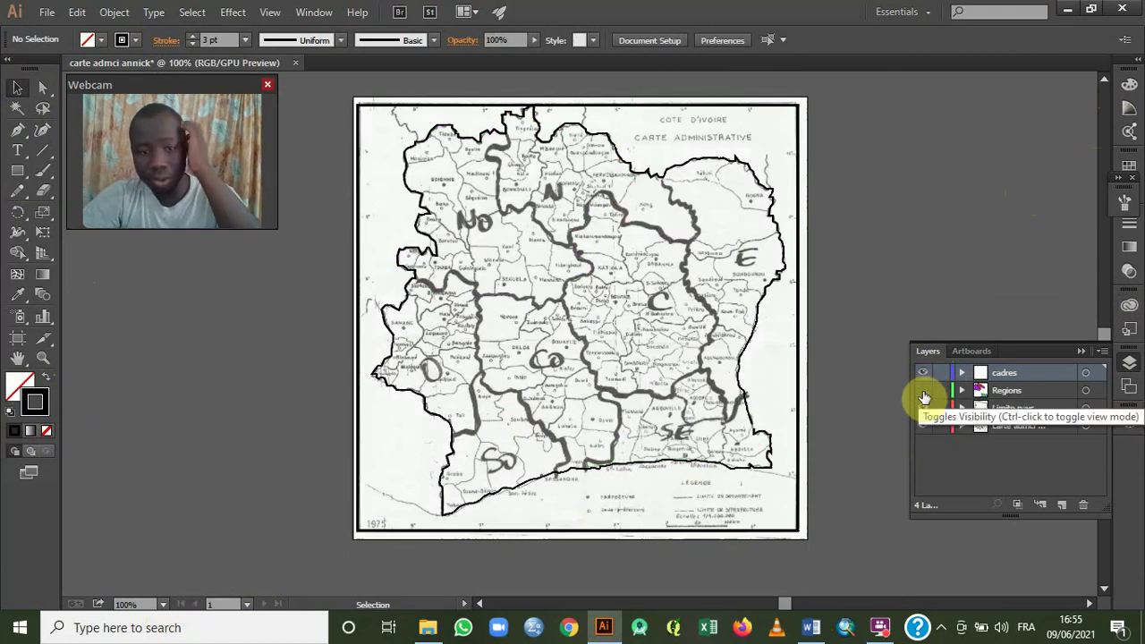
{"action": "left_click", "coordinate": [924, 391]}
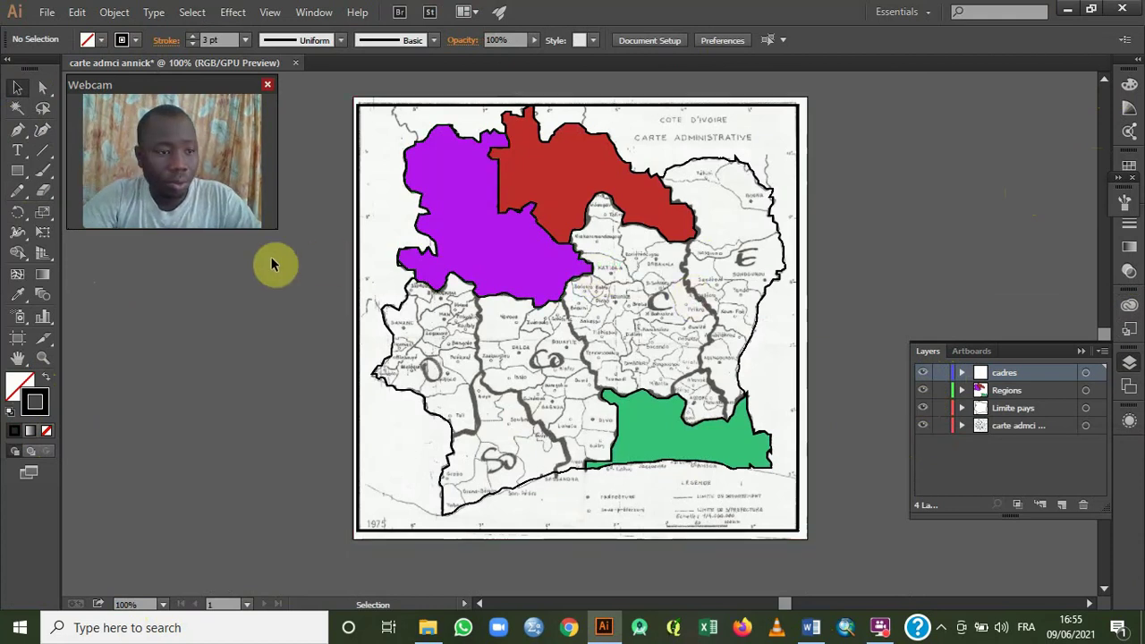
Add the text label "NO" on the map, copy its text and set its font size to 24 pt.
{"action": "left_click", "coordinate": [17, 152]}
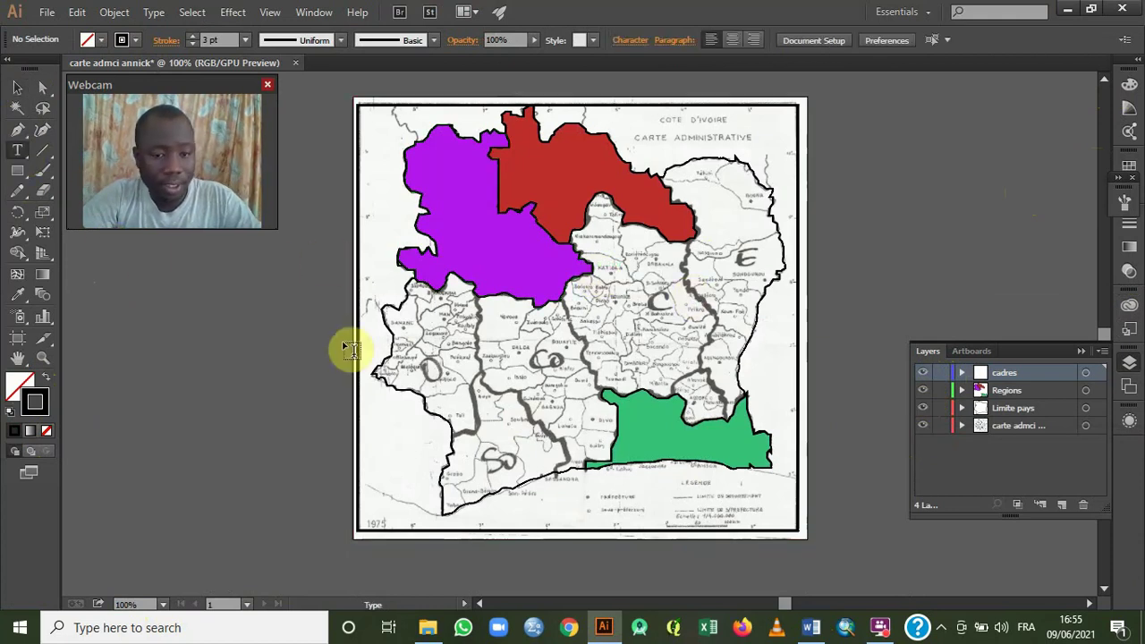
{"action": "left_click", "coordinate": [428, 327]}
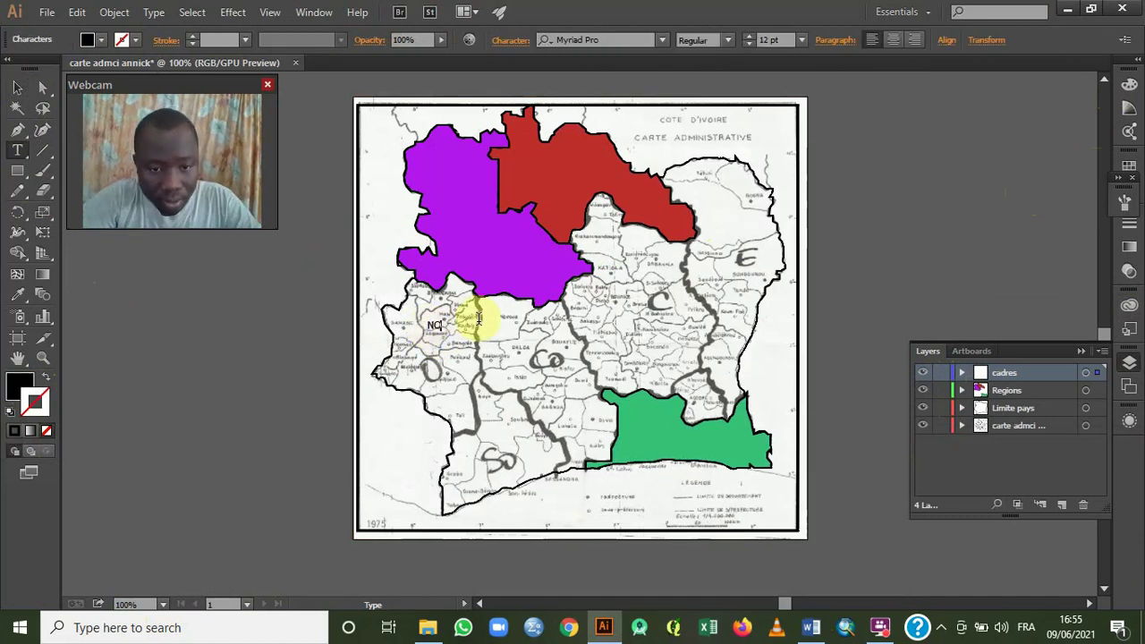
{"action": "left_click_drag", "start_coordinate": [460, 329], "coordinate": [382, 316]}
{"action": "key", "text": "ctrl+c"}
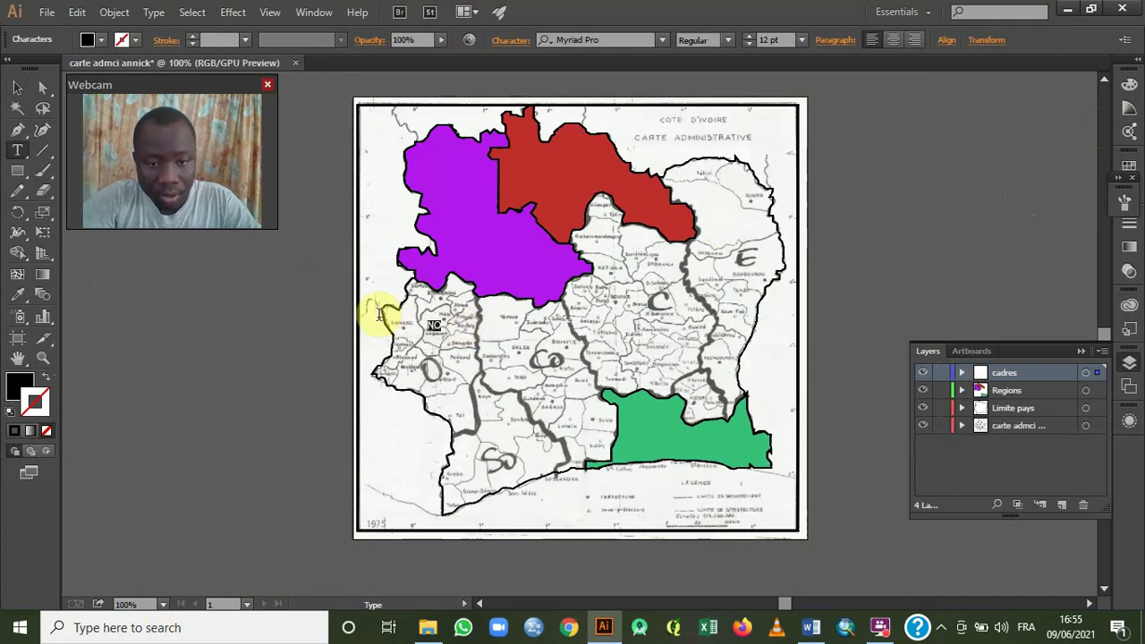
{"action": "left_click", "coordinate": [801, 40]}
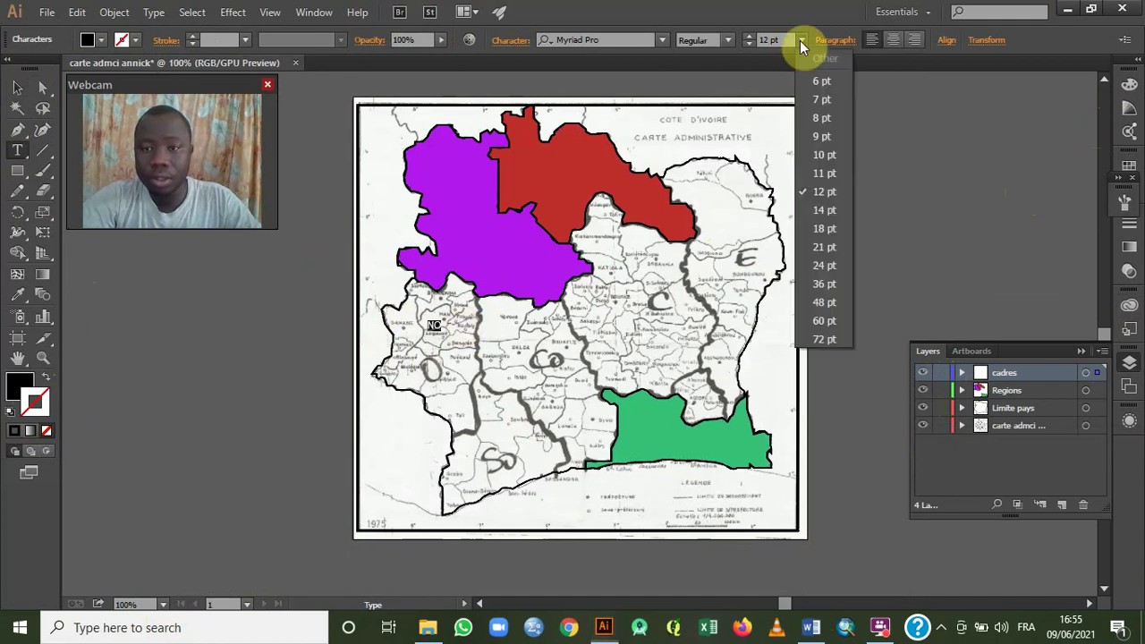
{"action": "left_click", "coordinate": [821, 229]}
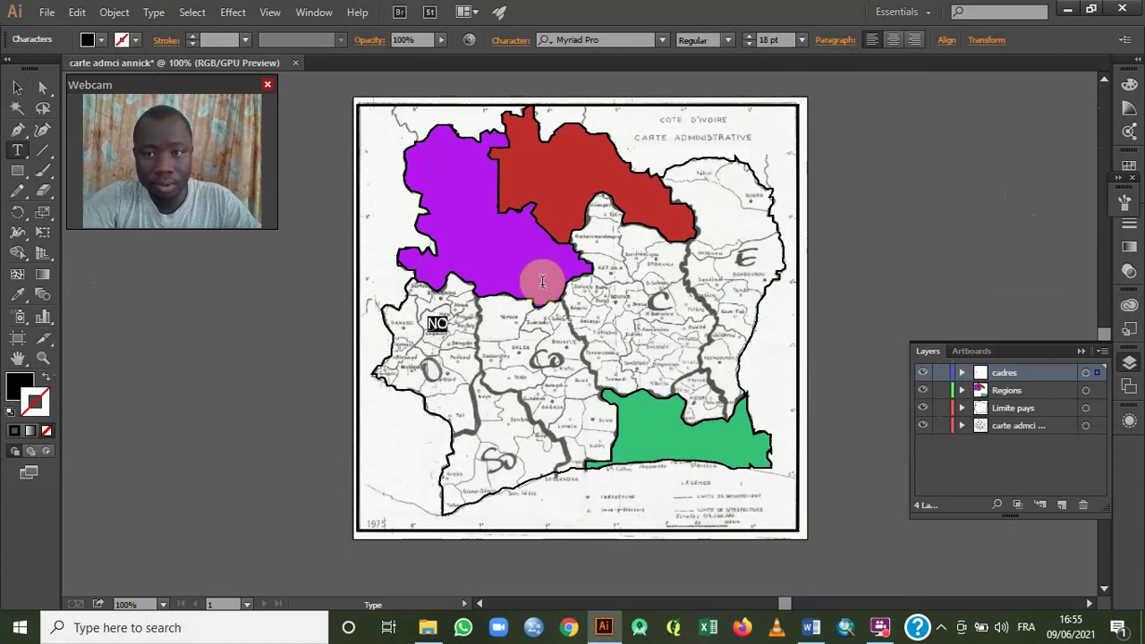
{"action": "left_click", "coordinate": [801, 40]}
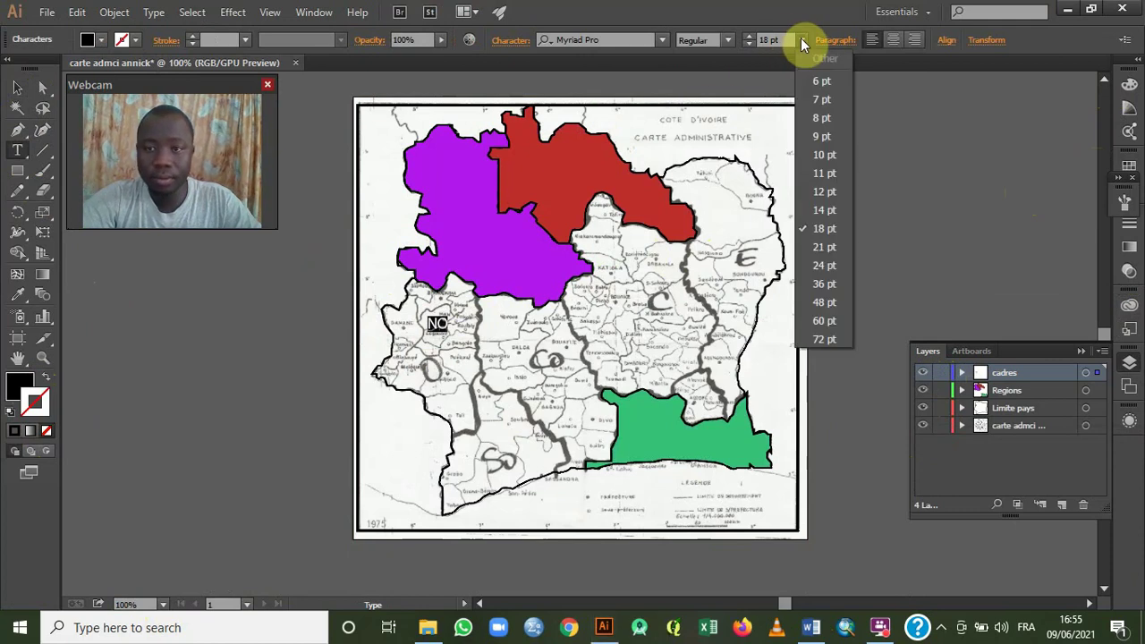
{"action": "left_click", "coordinate": [820, 265]}
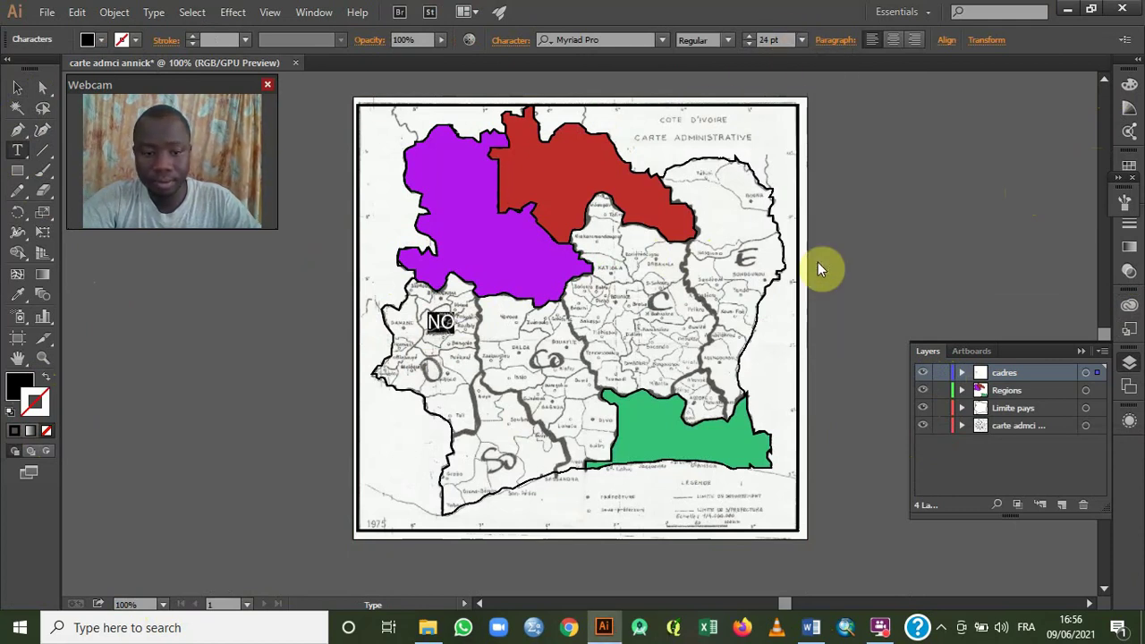
Move the "NO" label into the purple region.
{"action": "left_click", "coordinate": [17, 87]}
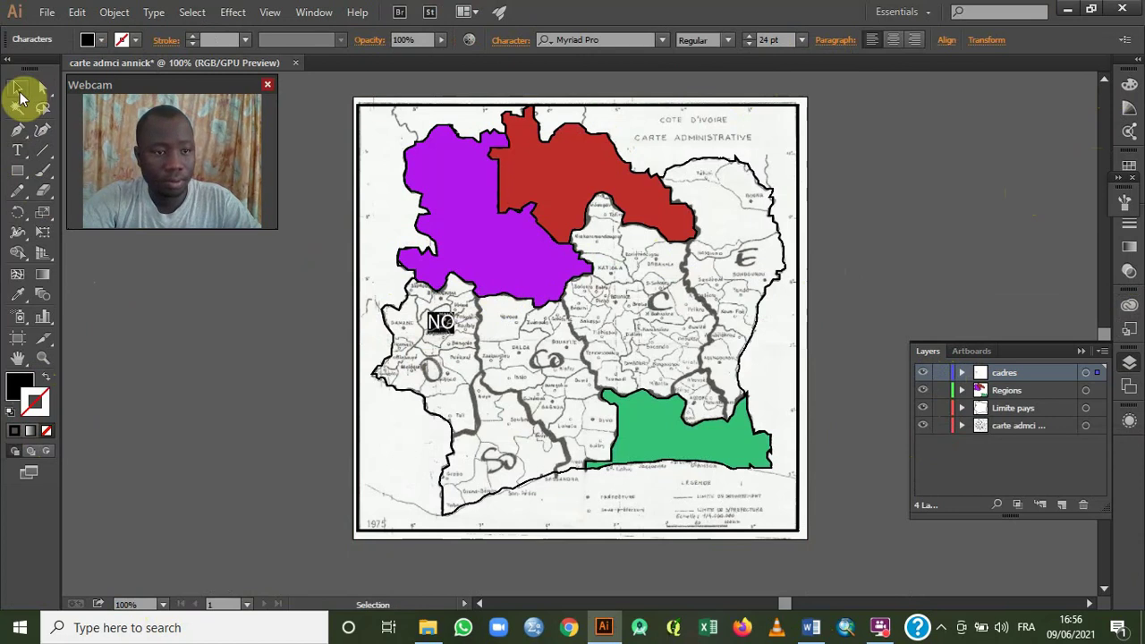
{"action": "left_click", "coordinate": [437, 320]}
{"action": "left_click_drag", "start_coordinate": [439, 320], "coordinate": [477, 231]}
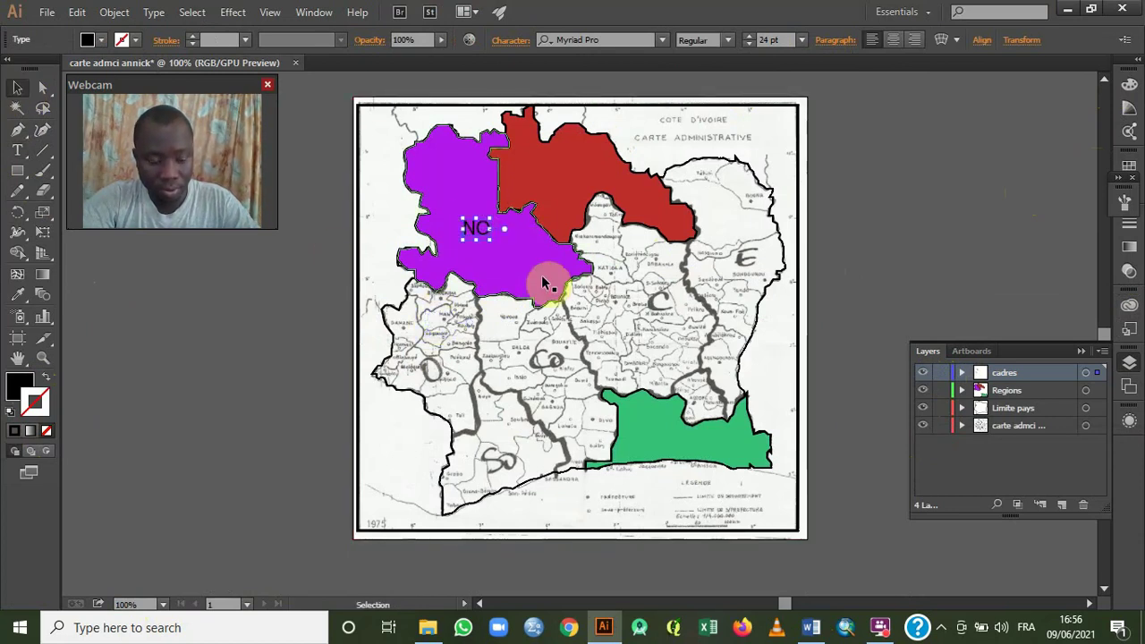
Paste a copy of the "NO" label, place it in the red region and change its text to "N".
{"action": "key", "text": "ctrl+v"}
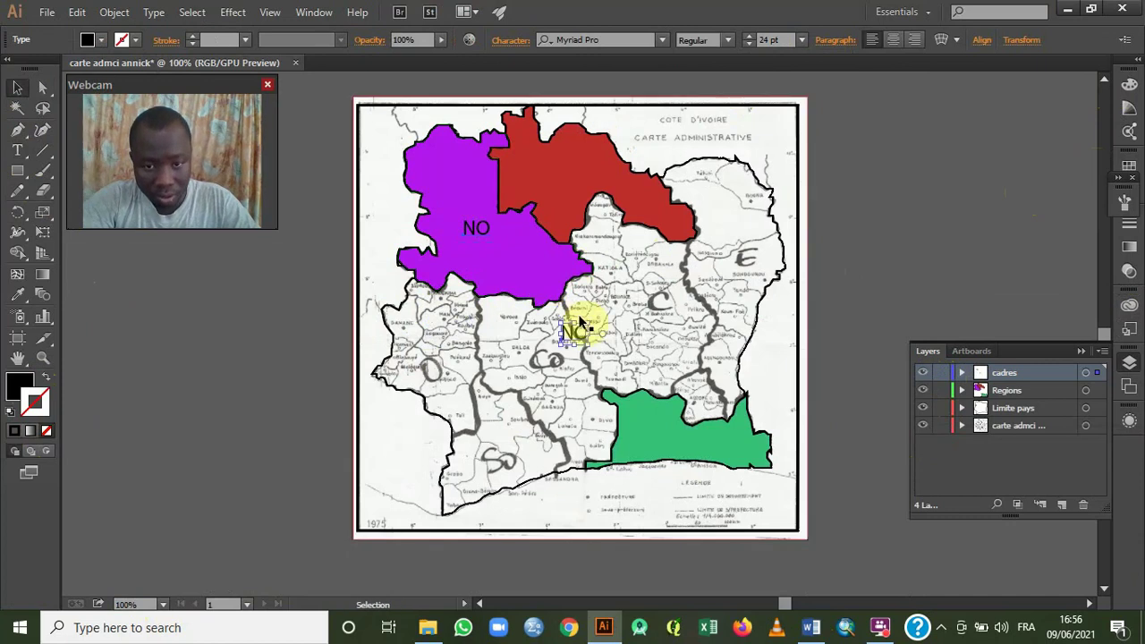
{"action": "left_click_drag", "start_coordinate": [571, 331], "coordinate": [578, 176]}
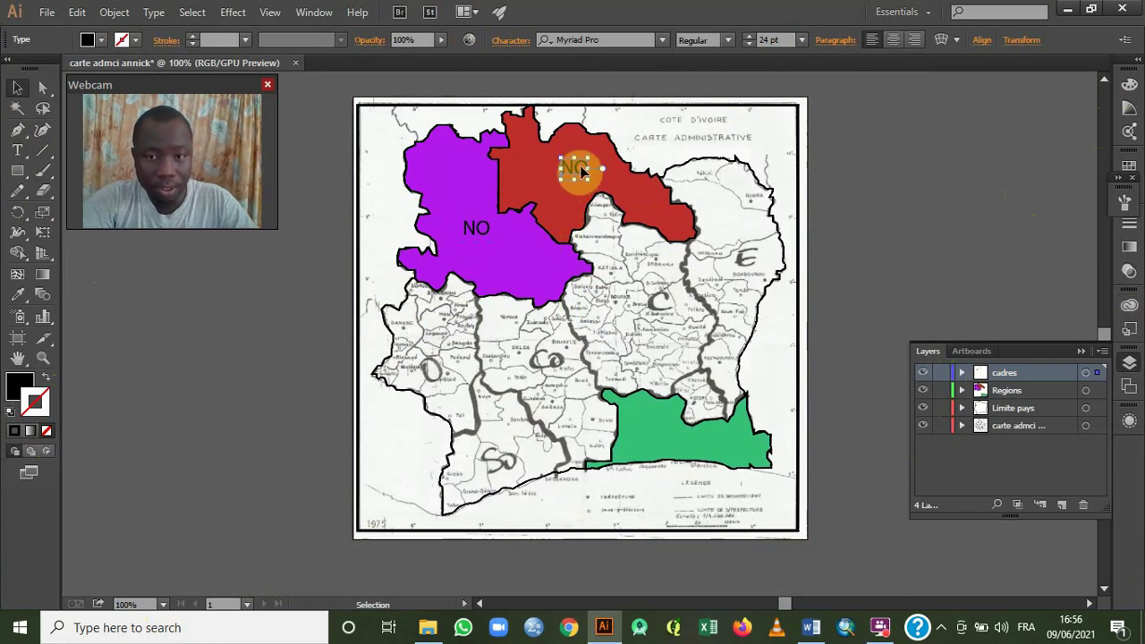
{"action": "double_click", "coordinate": [583, 165]}
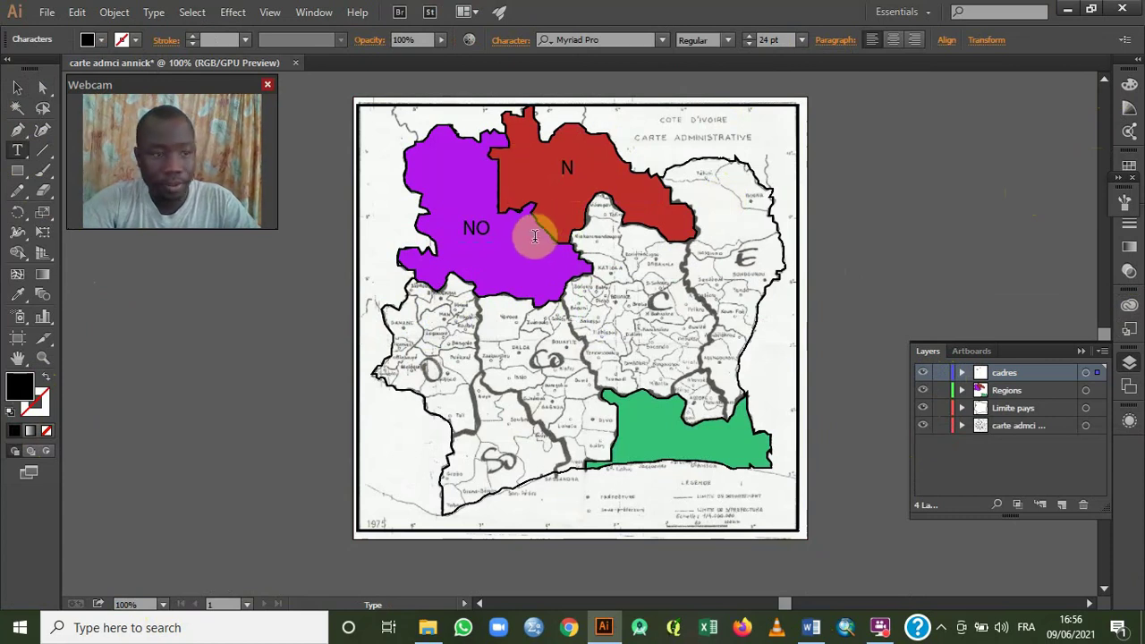
Add the text label "SE" at 24 pt and move it into the green region.
{"action": "left_click", "coordinate": [18, 150]}
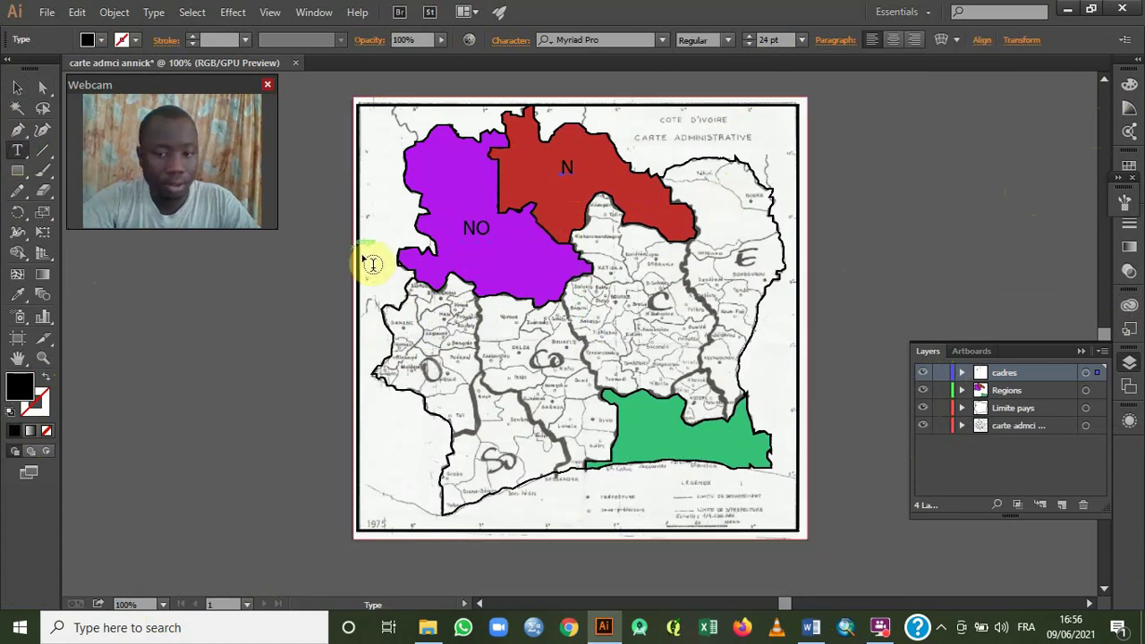
{"action": "left_click", "coordinate": [560, 427]}
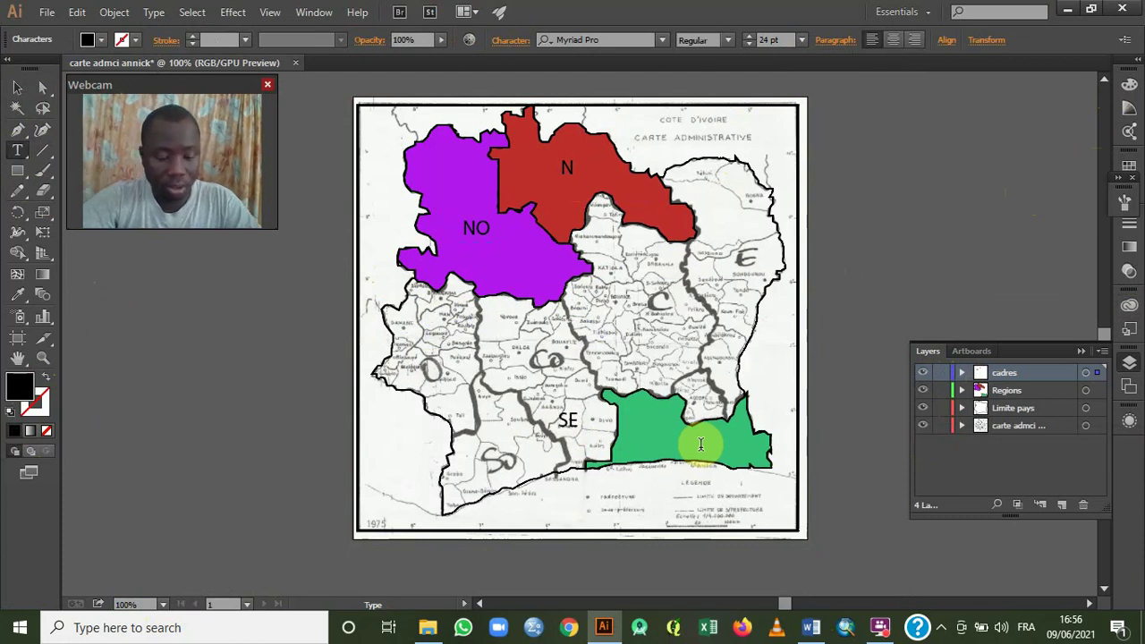
{"action": "left_click", "coordinate": [17, 87]}
{"action": "left_click_drag", "start_coordinate": [557, 422], "coordinate": [684, 445]}
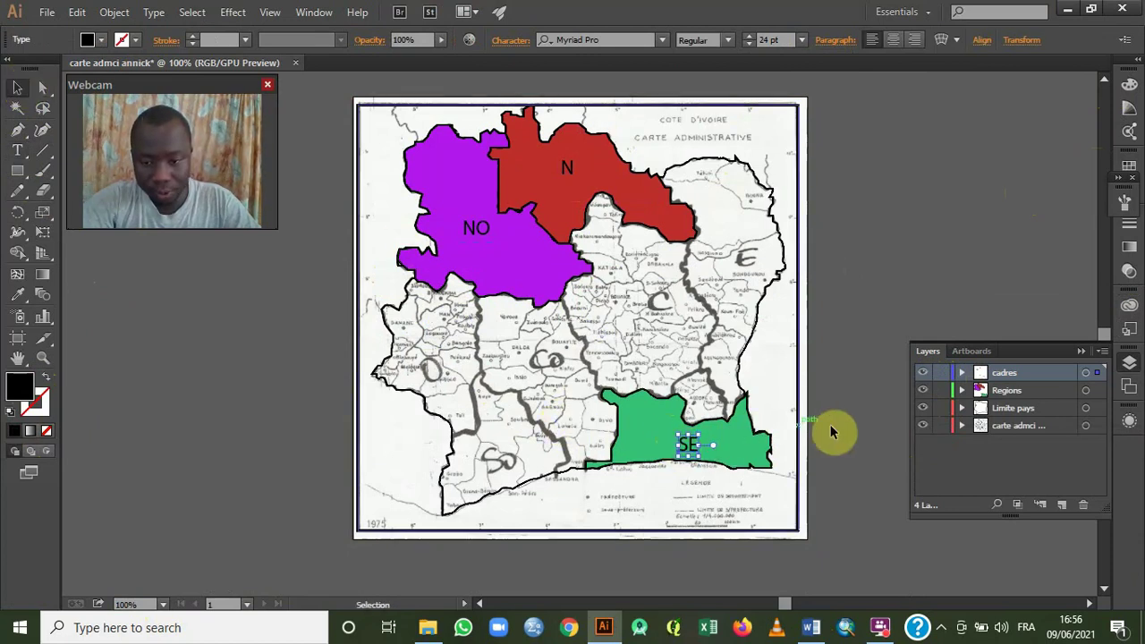
{"action": "left_click", "coordinate": [864, 450]}
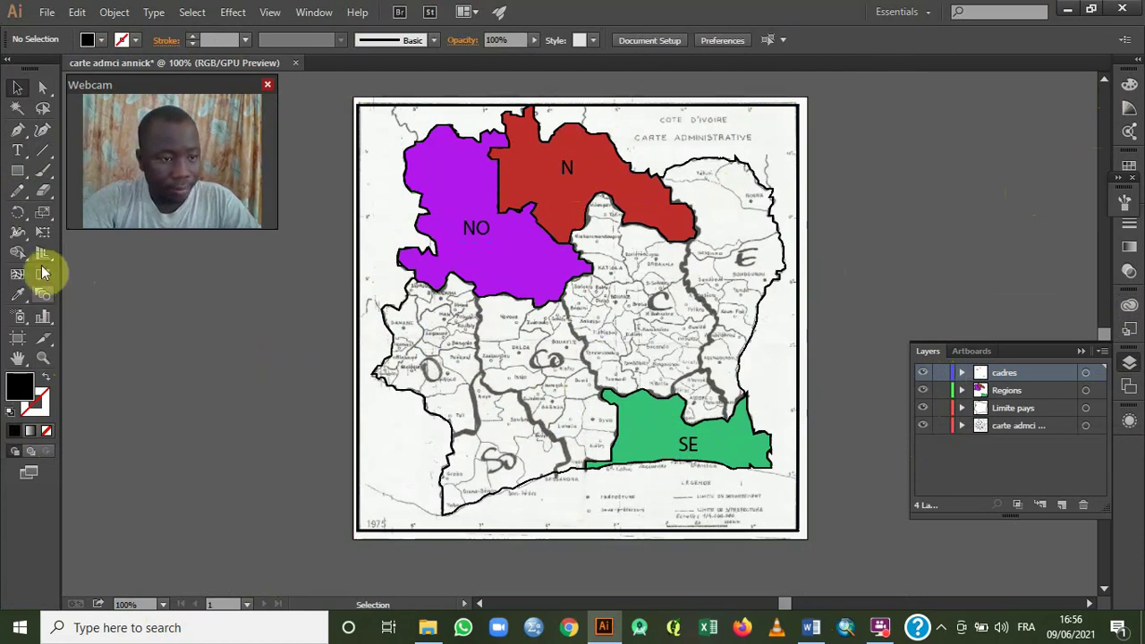
Create a new layer above the cadres layer and name it "Legende".
{"action": "left_click", "coordinate": [565, 282]}
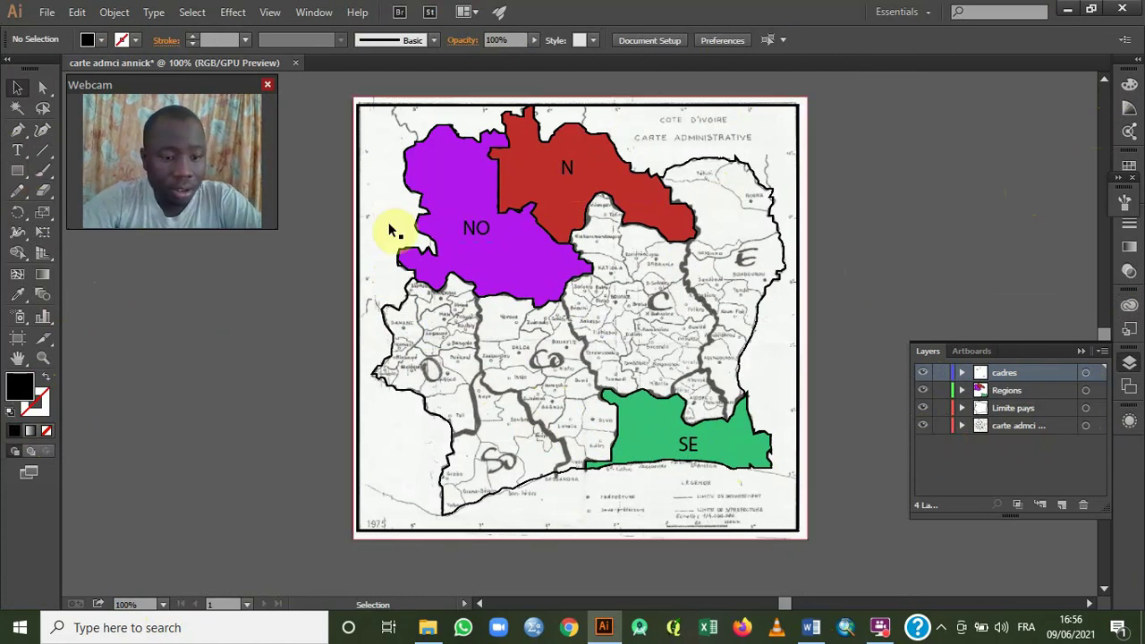
{"action": "left_click", "coordinate": [162, 604]}
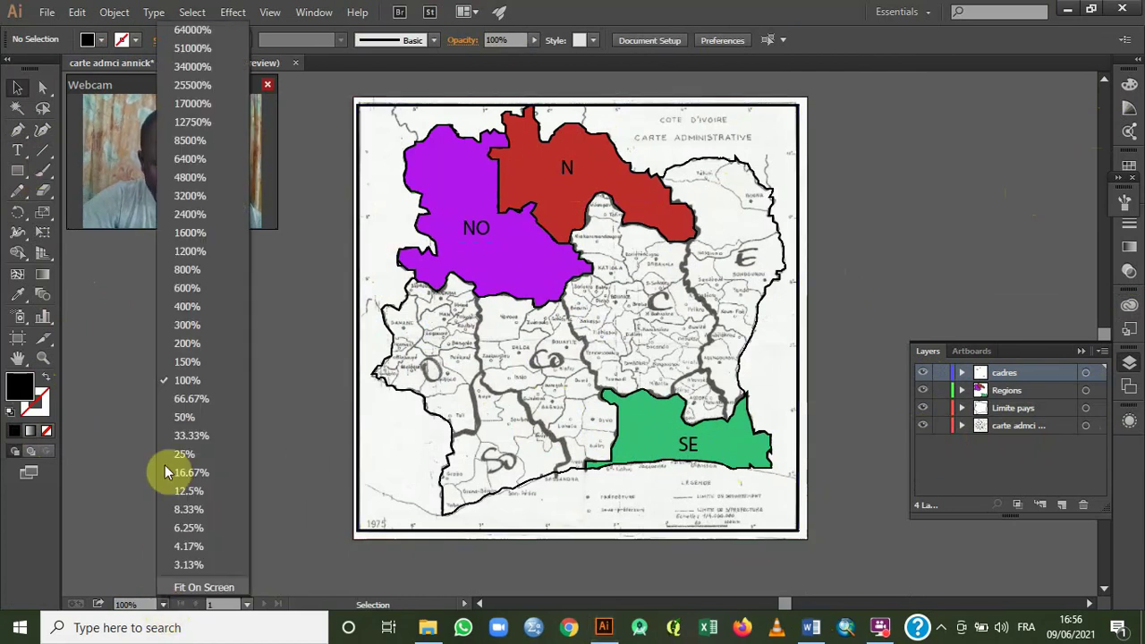
{"action": "left_click", "coordinate": [171, 288]}
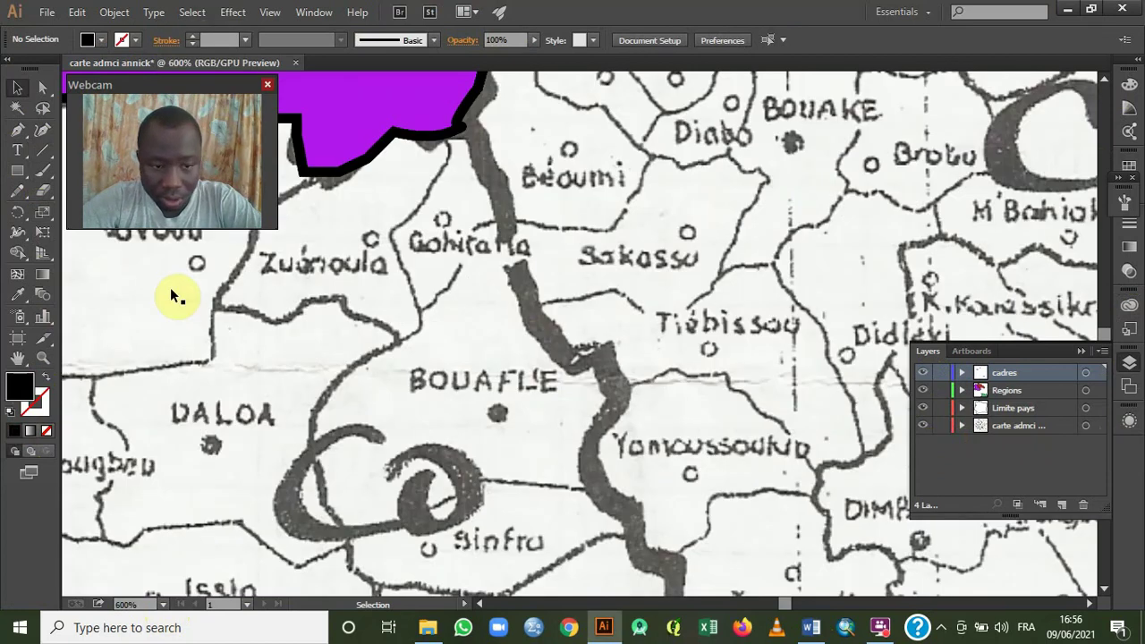
{"action": "left_click", "coordinate": [162, 605]}
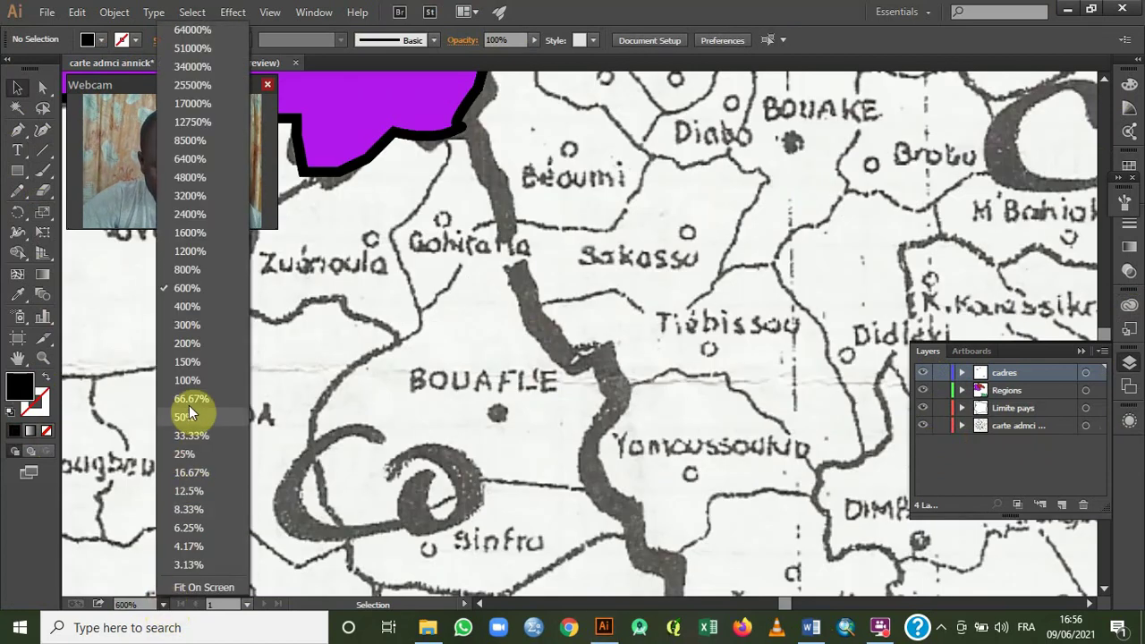
{"action": "left_click", "coordinate": [184, 365]}
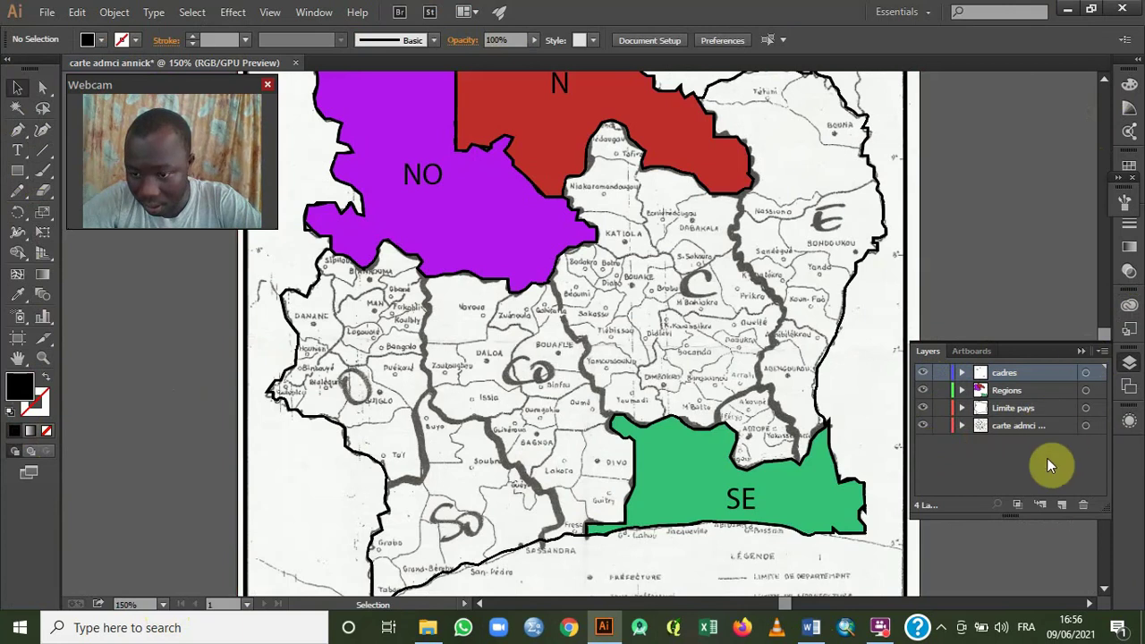
{"action": "left_click", "coordinate": [1063, 505]}
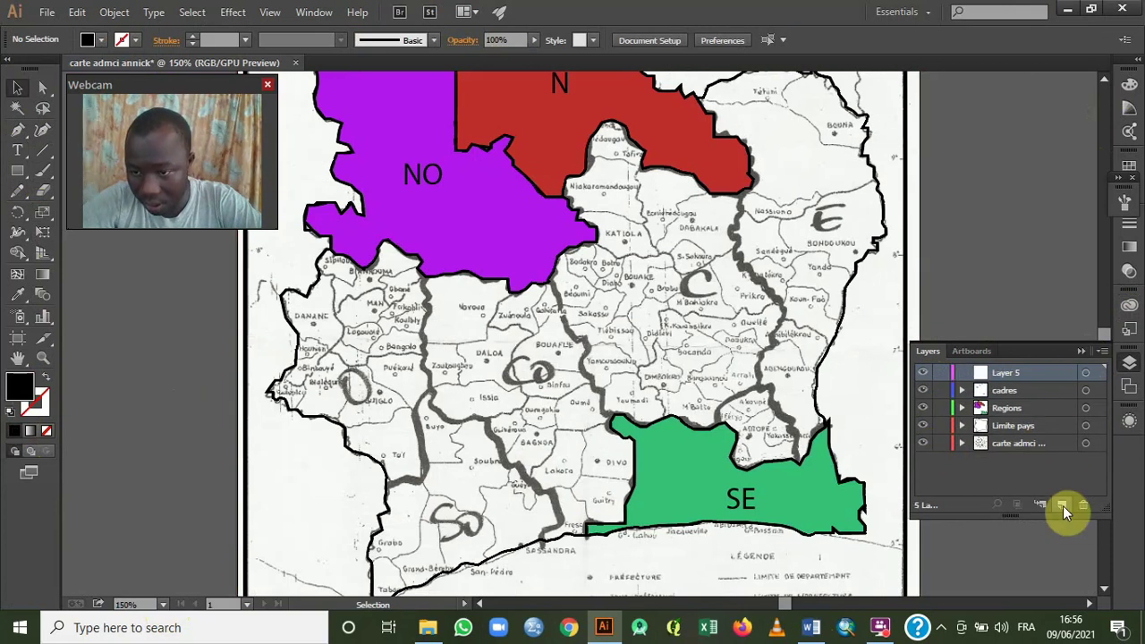
{"action": "double_click", "coordinate": [1008, 374]}
{"action": "type", "text": "Le"}
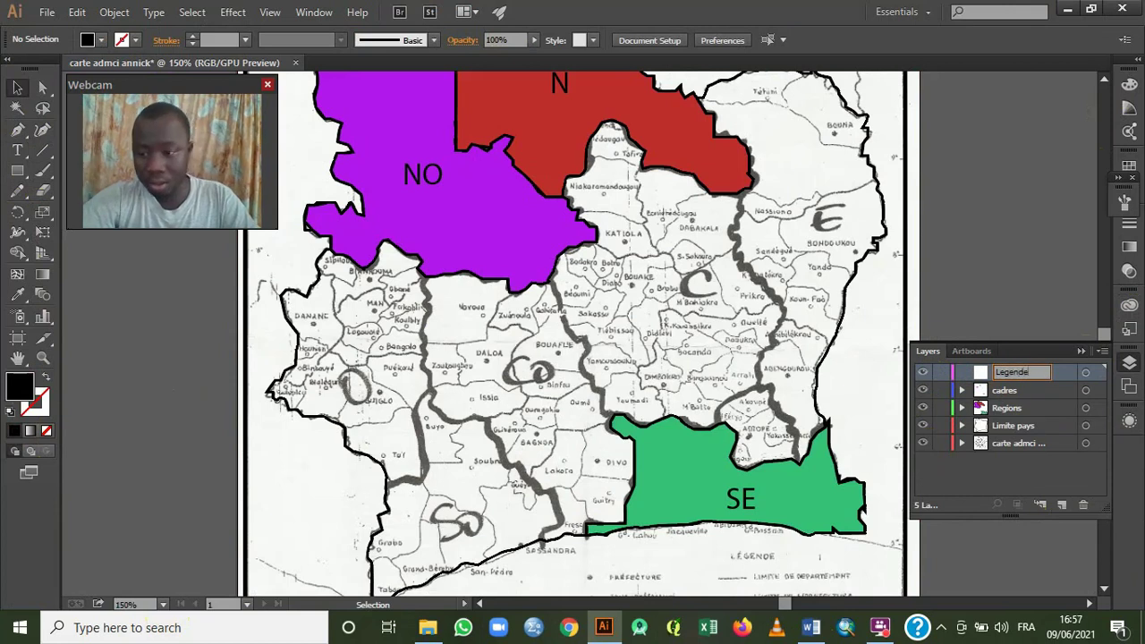
{"action": "type", "text": "gende"}
{"action": "left_click", "coordinate": [1012, 374]}
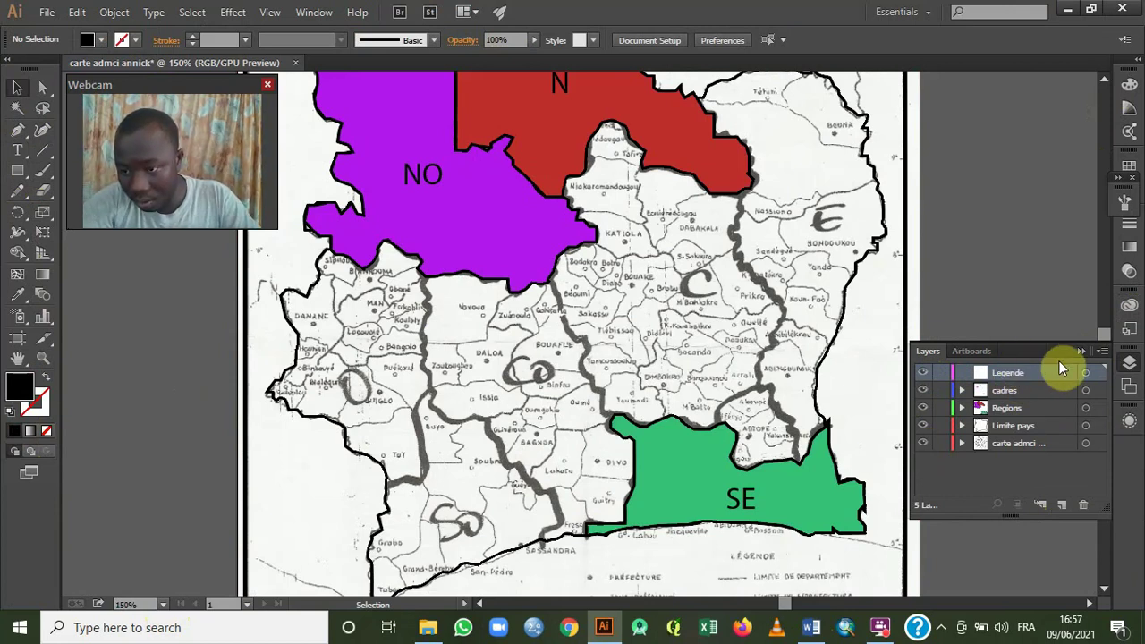
Hide the Regions layer to uncover the scanned map beneath it around the legend area.
{"action": "left_click", "coordinate": [1083, 351]}
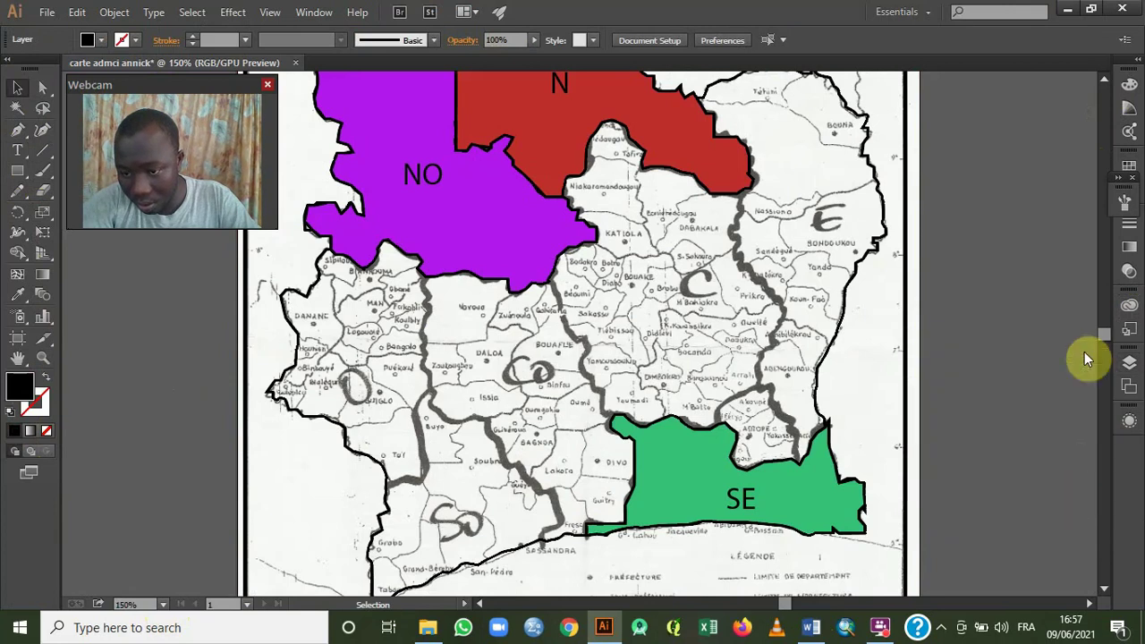
{"action": "left_click", "coordinate": [1104, 592]}
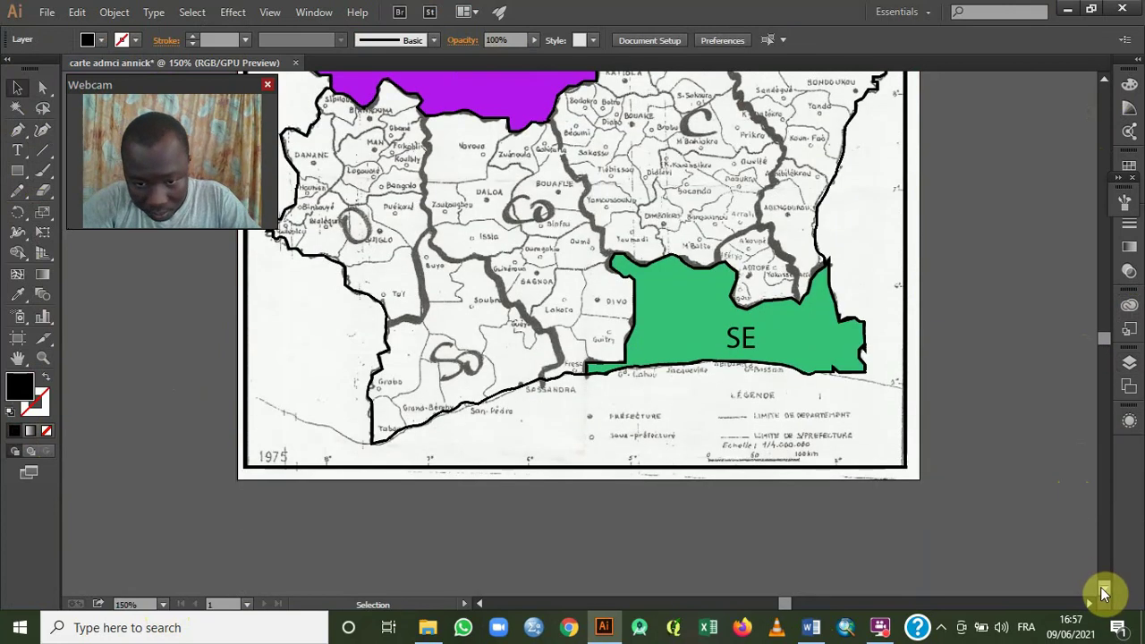
{"action": "left_click", "coordinate": [163, 603]}
{"action": "left_click", "coordinate": [168, 343]}
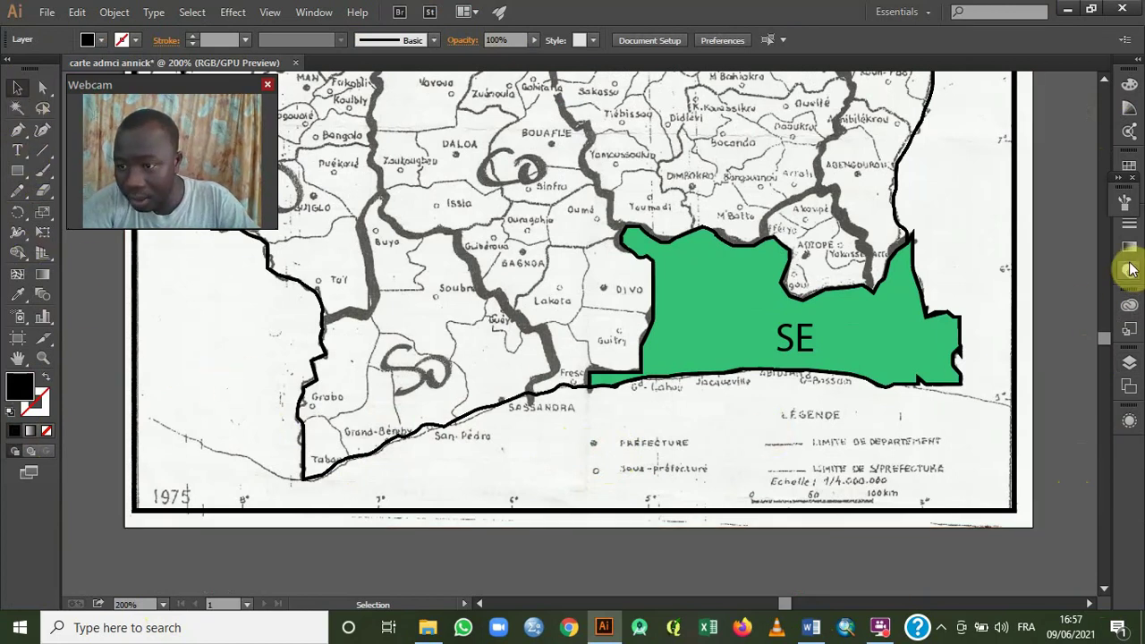
{"action": "left_click", "coordinate": [1127, 361]}
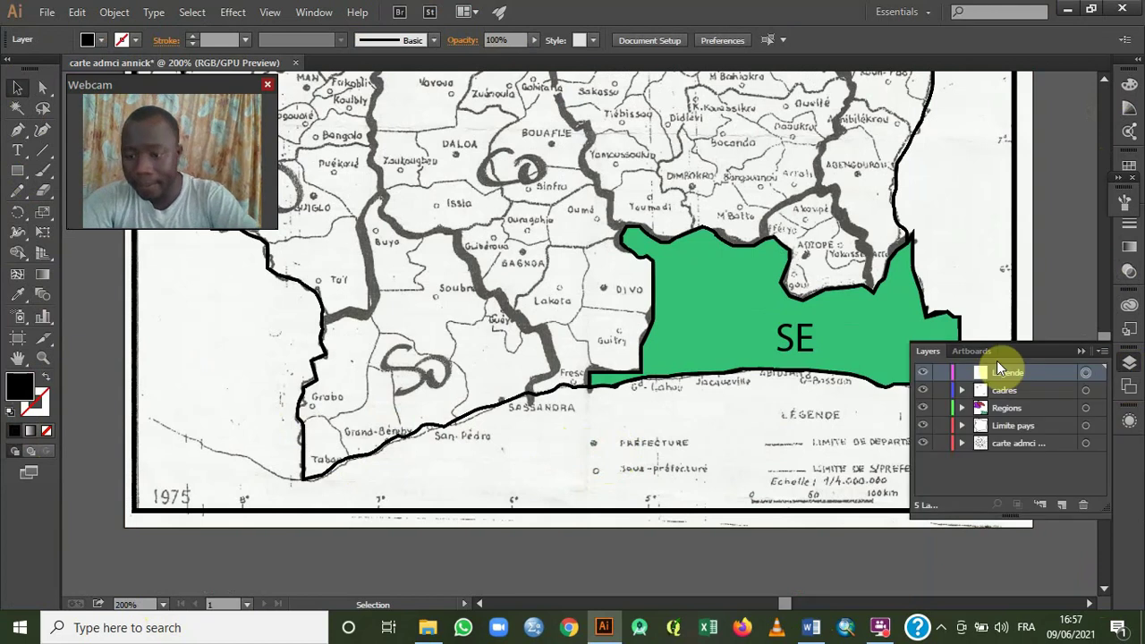
{"action": "left_click", "coordinate": [924, 410]}
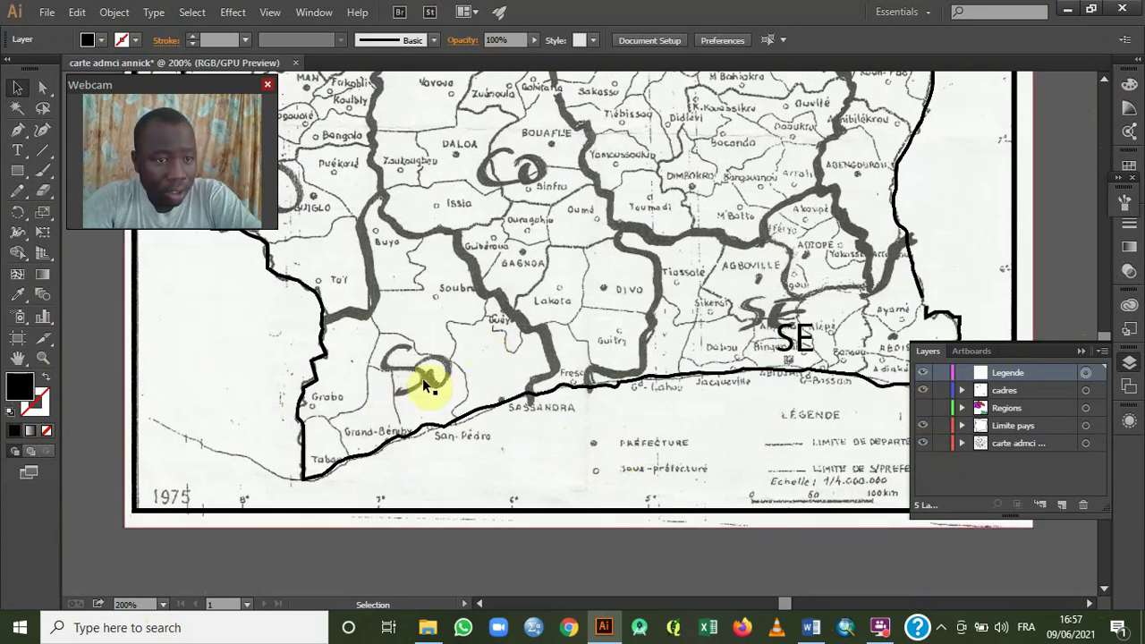
Switch to the Word list of map-making steps and highlight items 6 to 10 in yellow.
{"action": "left_click", "coordinate": [812, 627]}
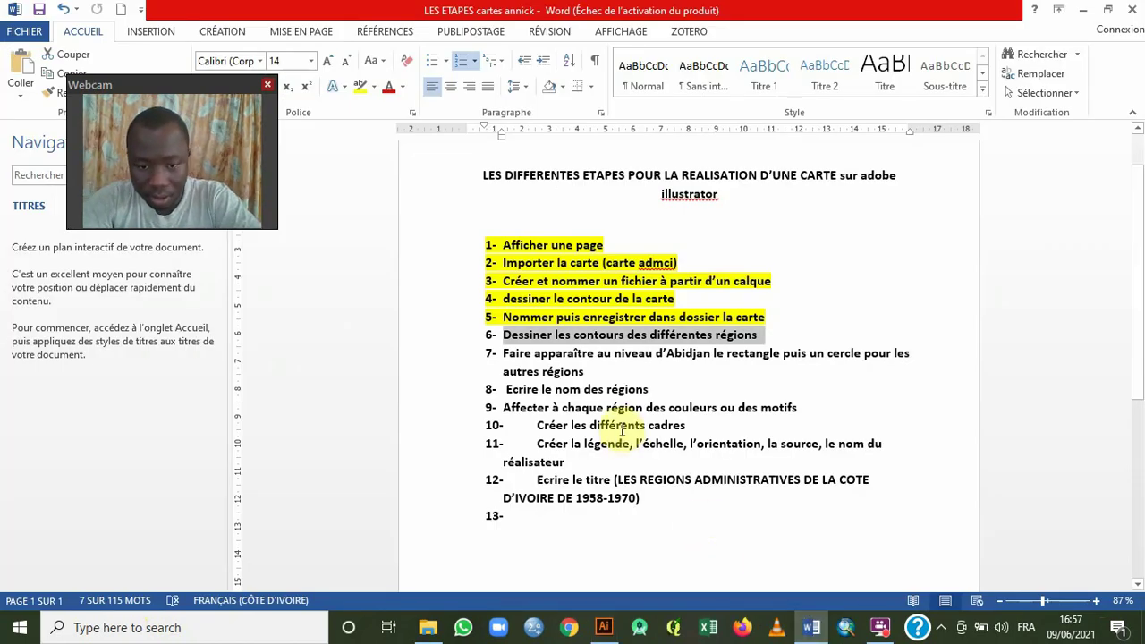
{"action": "triple_click", "coordinate": [805, 407]}
{"action": "left_click_drag", "start_coordinate": [687, 382], "coordinate": [580, 365]}
{"action": "left_click", "coordinate": [506, 335]}
{"action": "left_click_drag", "start_coordinate": [506, 334], "coordinate": [805, 433]}
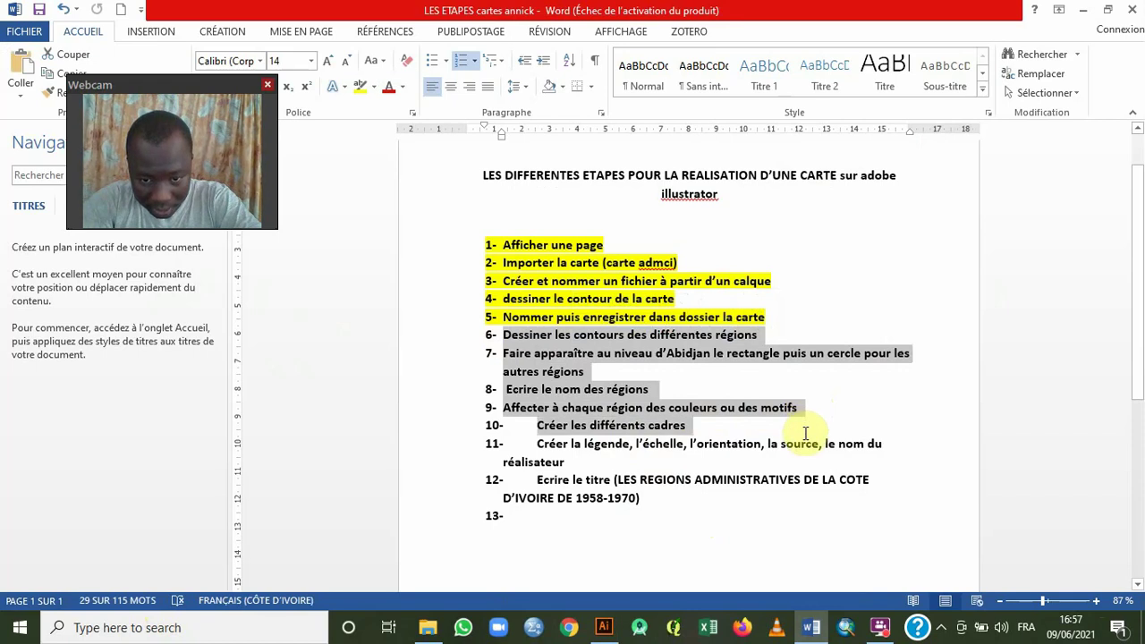
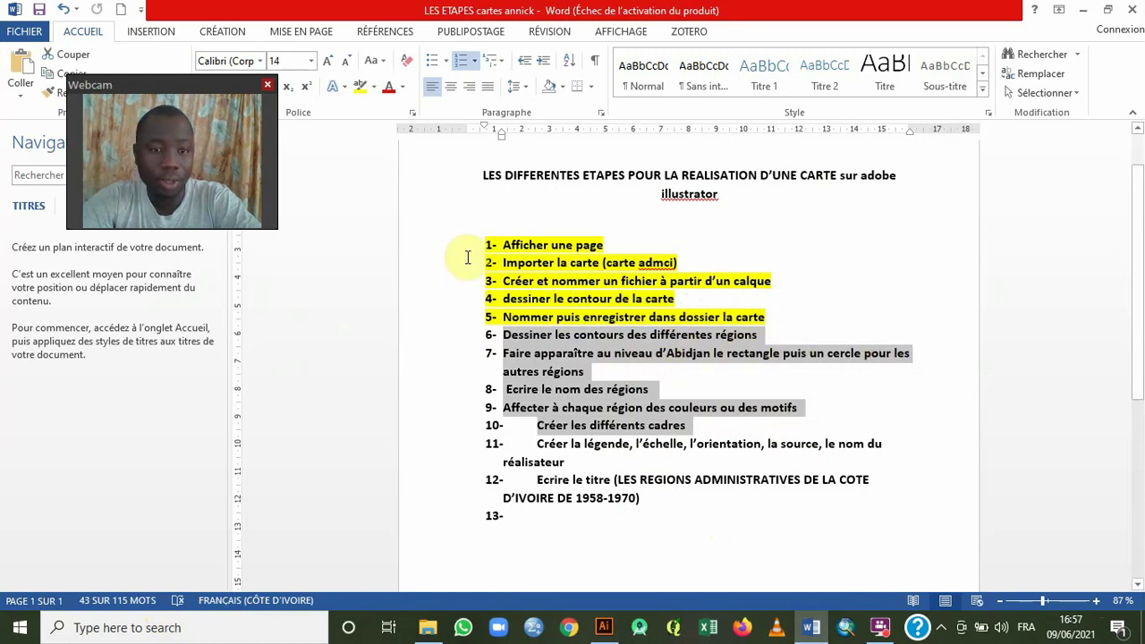
{"action": "left_click", "coordinate": [362, 90]}
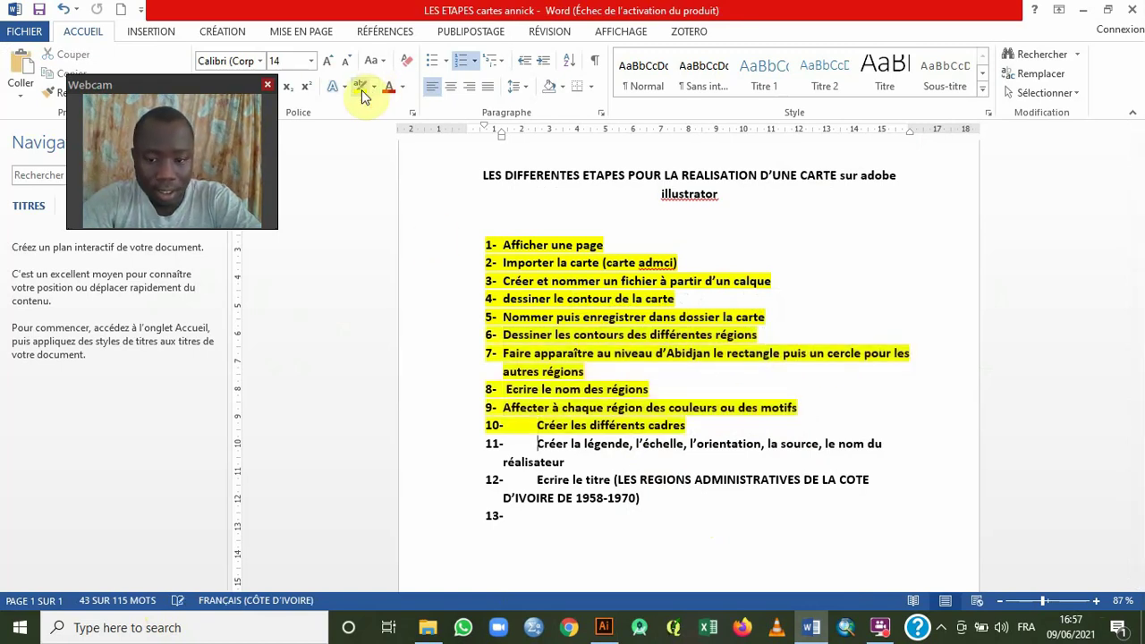
Return to Illustrator and make the Regions layer visible again.
{"action": "left_click", "coordinate": [604, 627]}
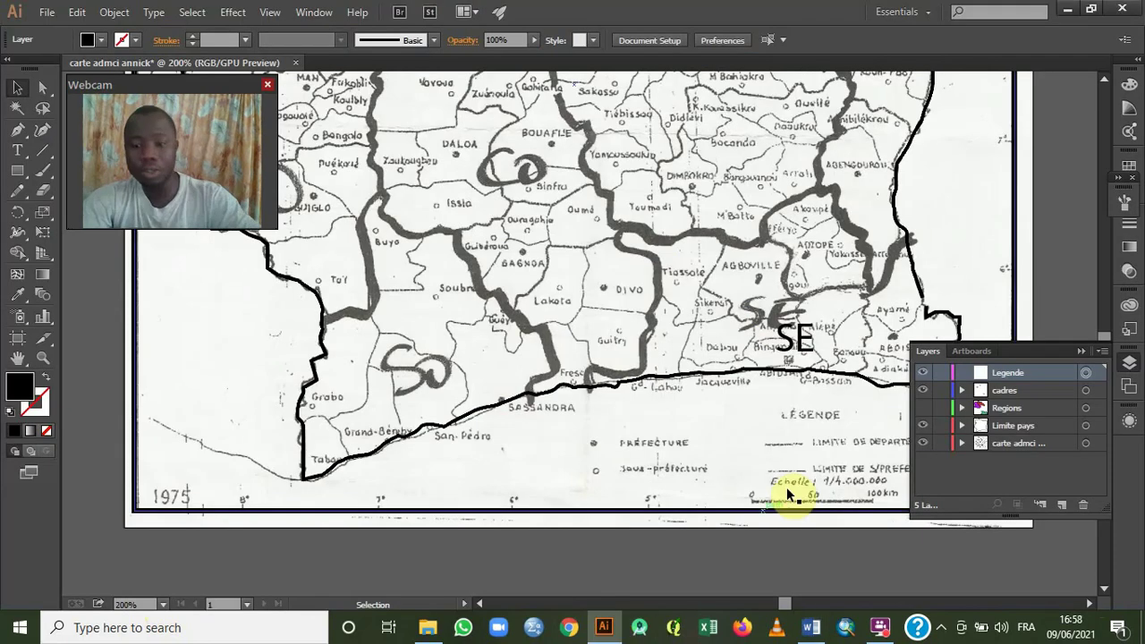
{"action": "left_click", "coordinate": [18, 173]}
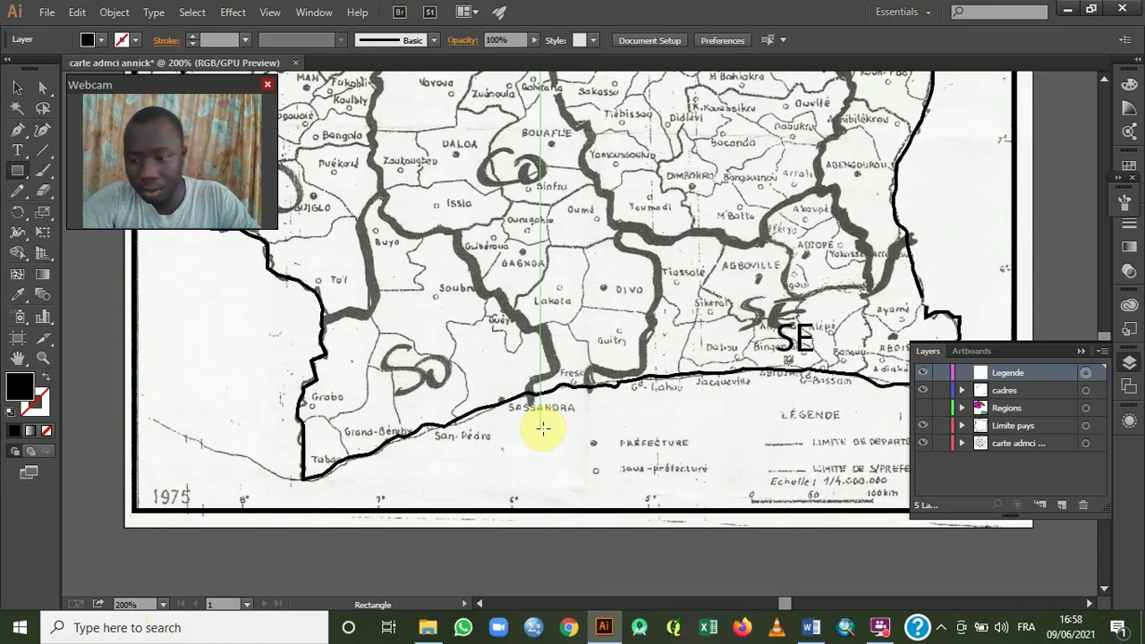
{"action": "left_click", "coordinate": [923, 408]}
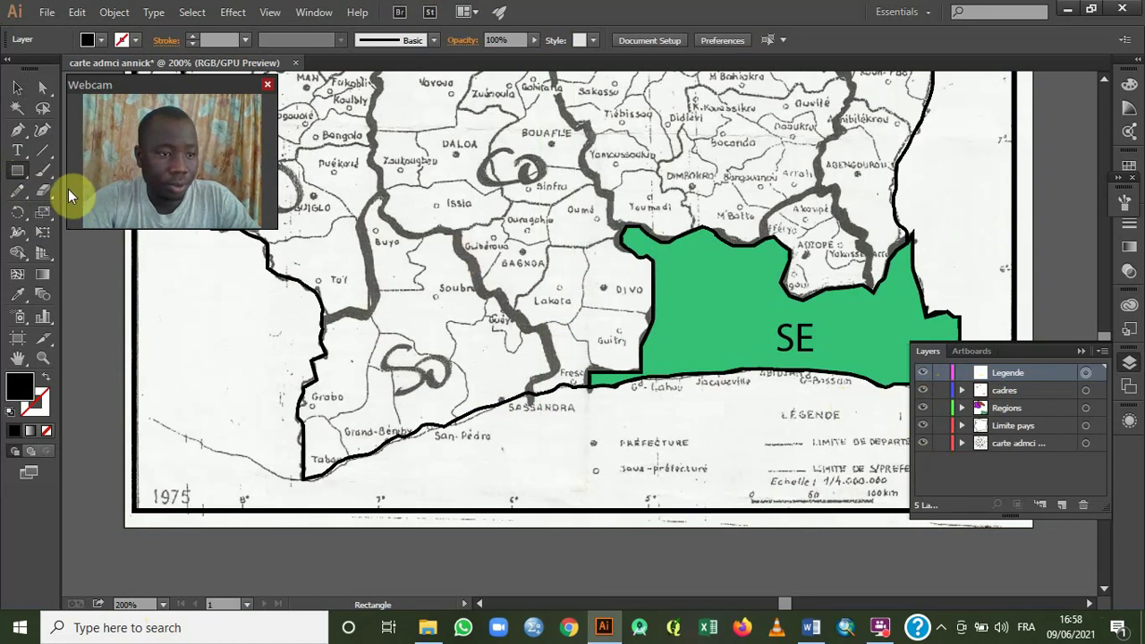
Draw a small black rectangle above the handwritten "SO" mark and stretch it taller.
{"action": "mouse_move", "coordinate": [447, 321]}
{"action": "left_mouse_down"}
{"action": "mouse_move", "coordinate": [447, 332]}
{"action": "mouse_move", "coordinate": [456, 327]}
{"action": "left_mouse_up"}
{"action": "left_click", "coordinate": [456, 323]}
{"action": "left_click", "coordinate": [612, 343]}
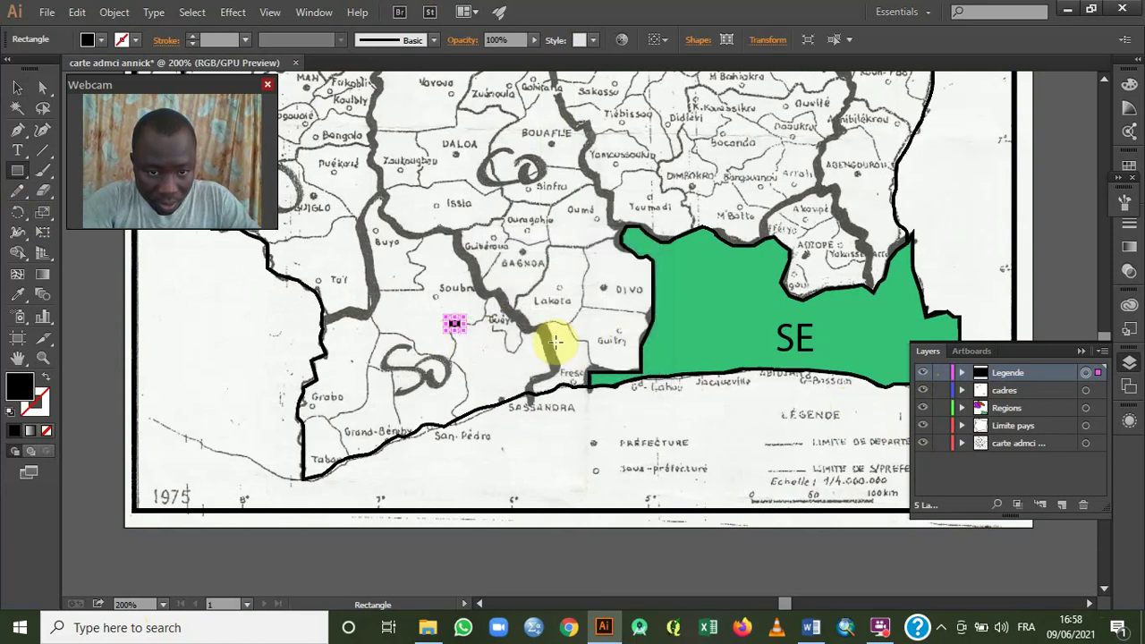
{"action": "left_click_drag", "start_coordinate": [458, 331], "coordinate": [458, 341]}
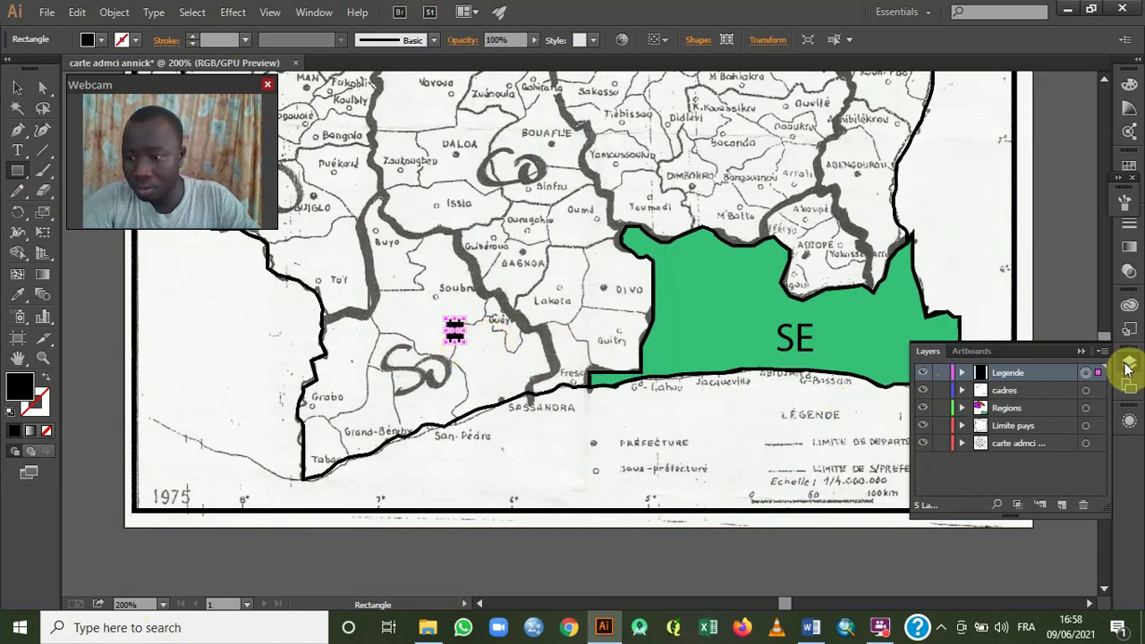
Check the small rectangle's stroke and fill in its appearance attributes, and delete the rectangle.
{"action": "left_click", "coordinate": [1129, 427]}
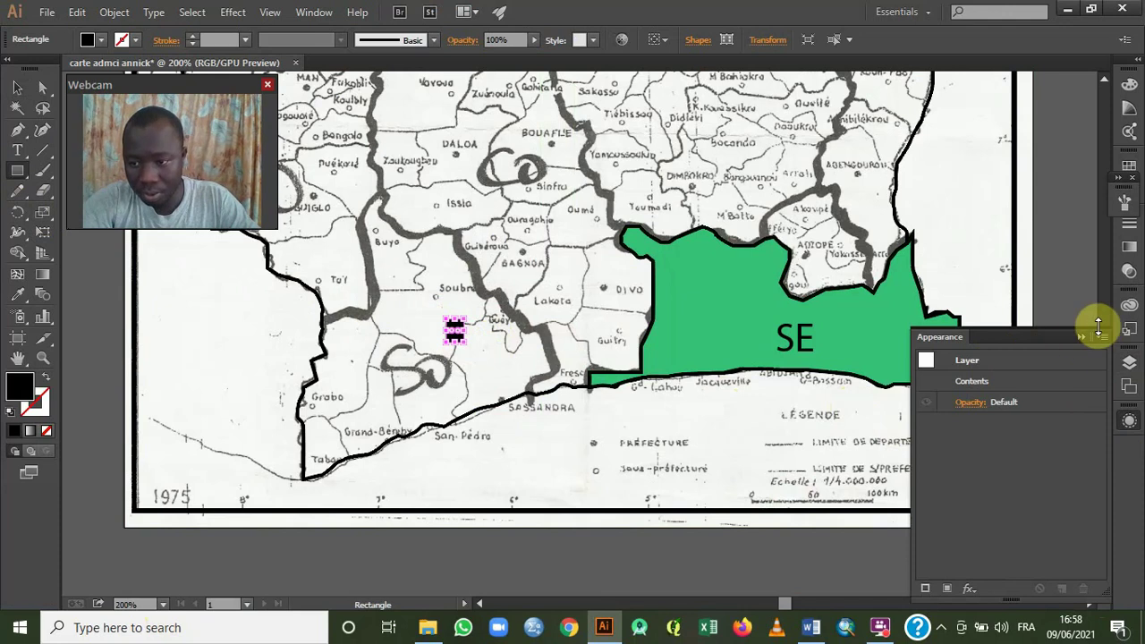
{"action": "left_click", "coordinate": [970, 384]}
{"action": "double_click", "coordinate": [971, 384]}
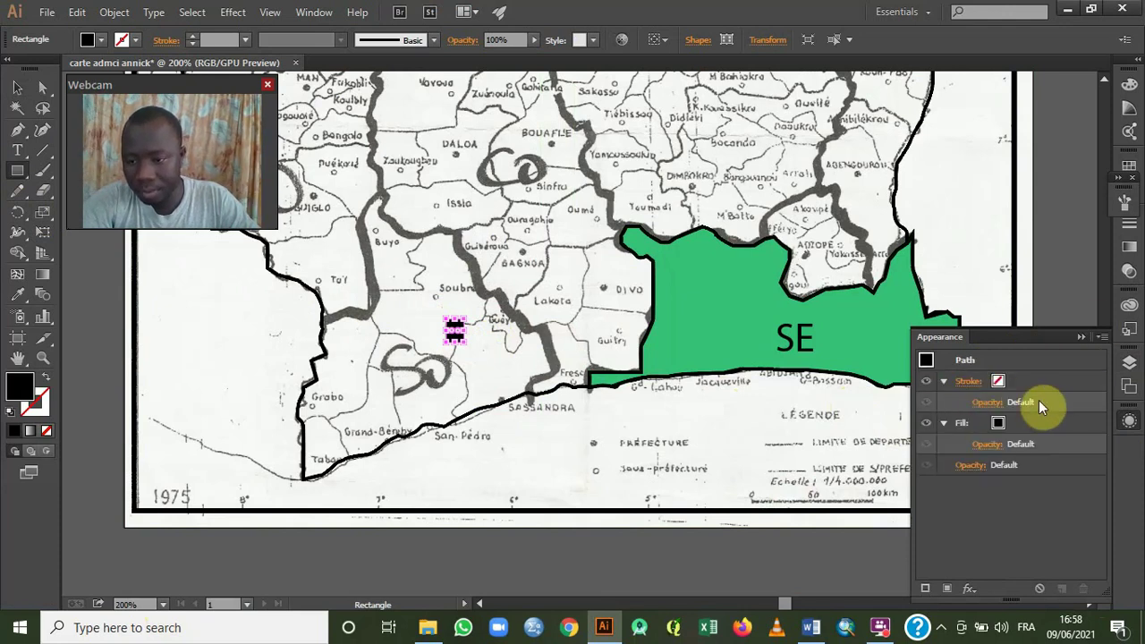
{"action": "left_click", "coordinate": [1082, 338]}
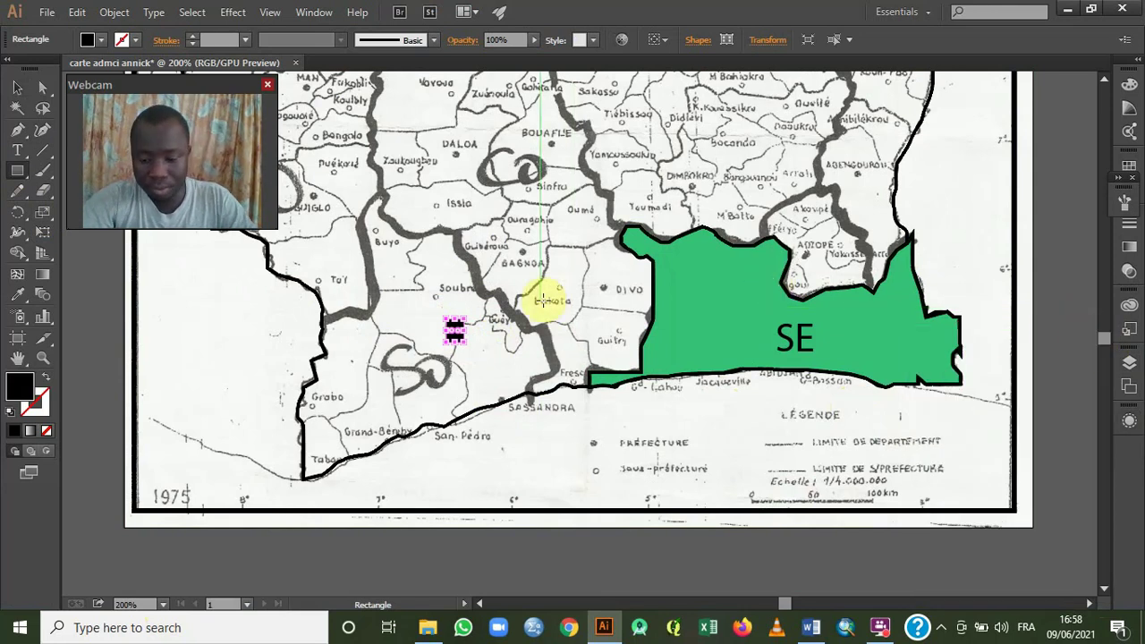
{"action": "key", "text": "Delete"}
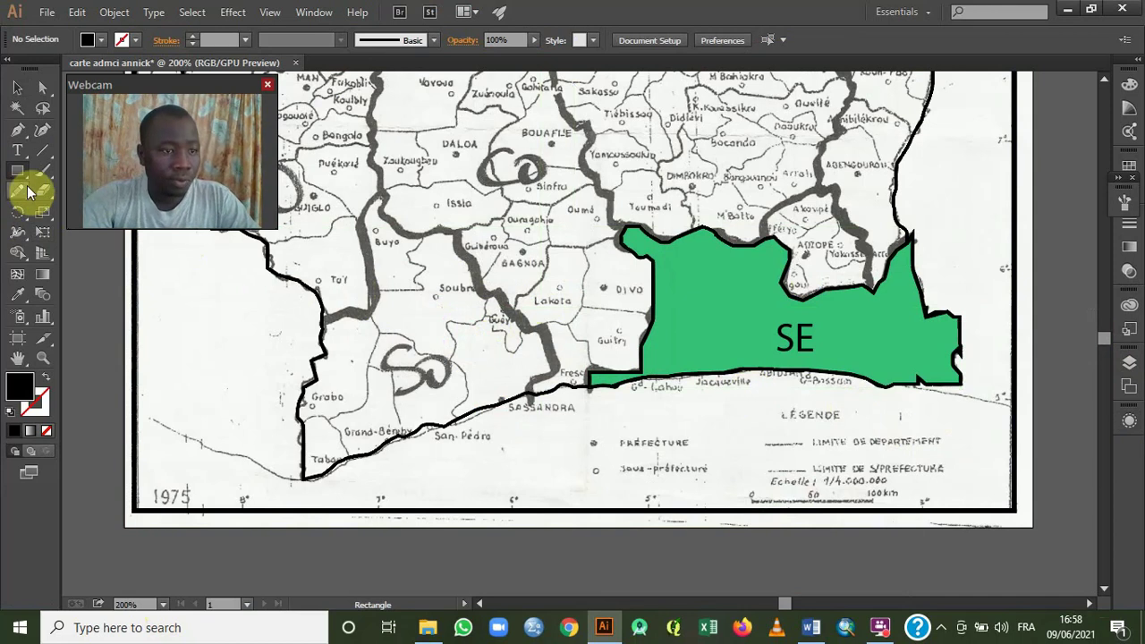
Draw a rectangle over the southwest coast of the map with no fill and a black 1 pt stroke.
{"action": "left_click_drag", "start_coordinate": [318, 366], "coordinate": [398, 435]}
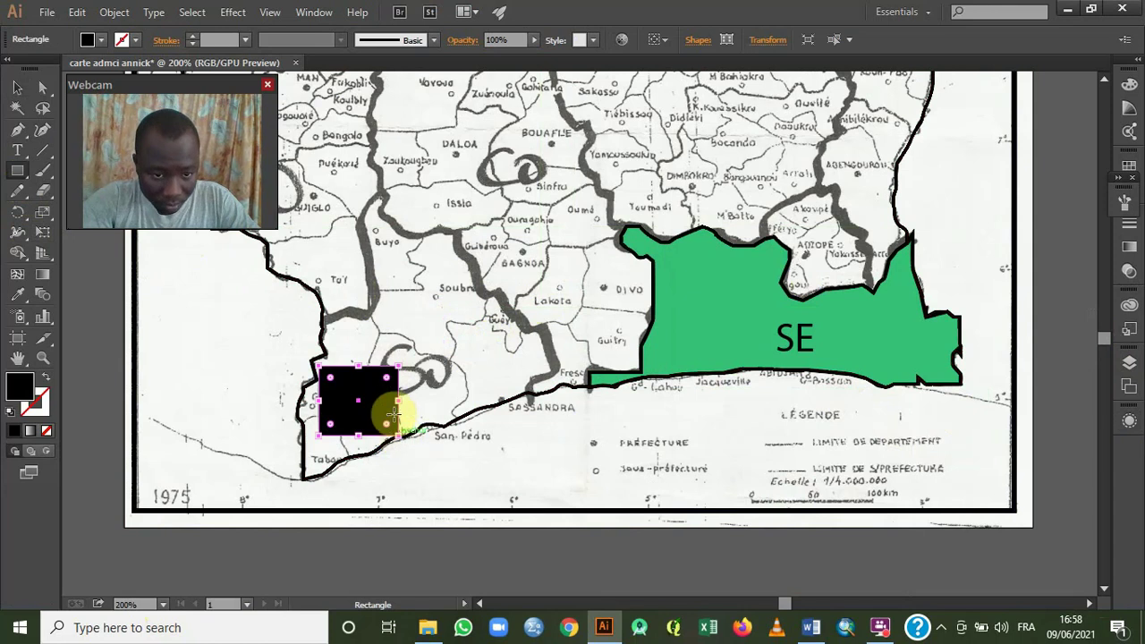
{"action": "left_click", "coordinate": [48, 428]}
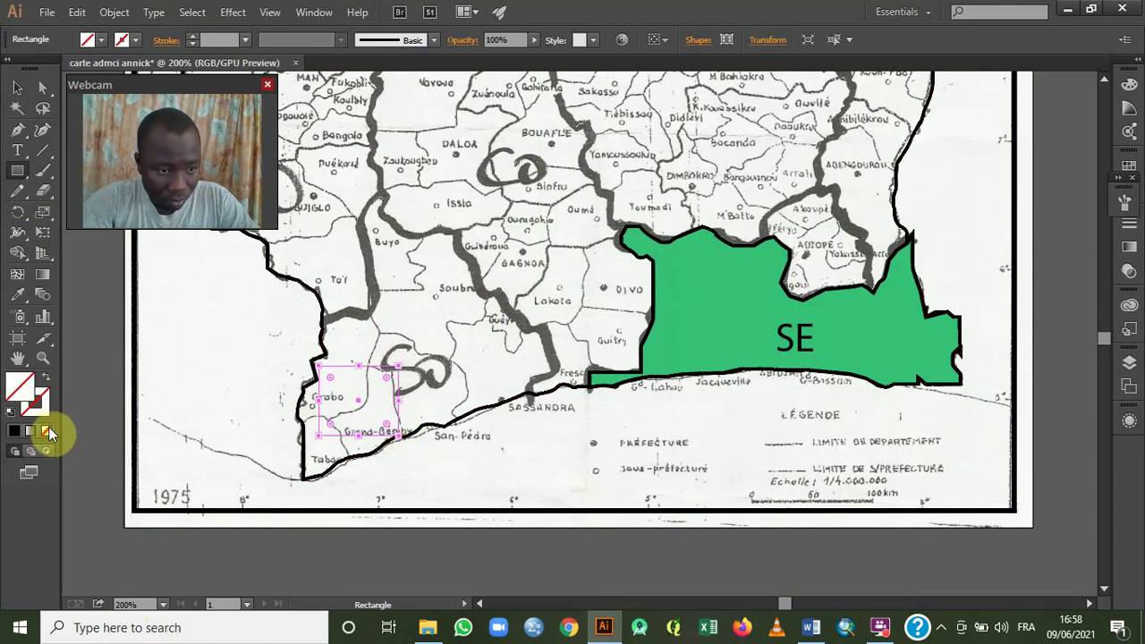
{"action": "left_click", "coordinate": [49, 407]}
{"action": "left_click", "coordinate": [14, 434]}
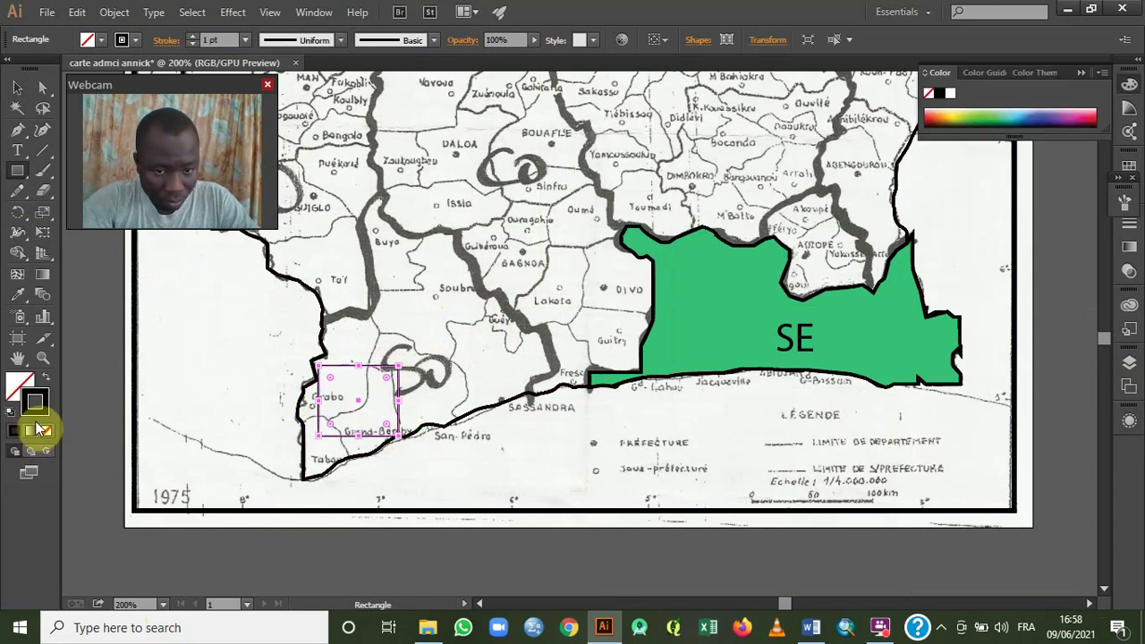
Shrink the rectangle to about 14 by 15 pt and fill it with black (000000).
{"action": "left_click_drag", "start_coordinate": [396, 434], "coordinate": [738, 327]}
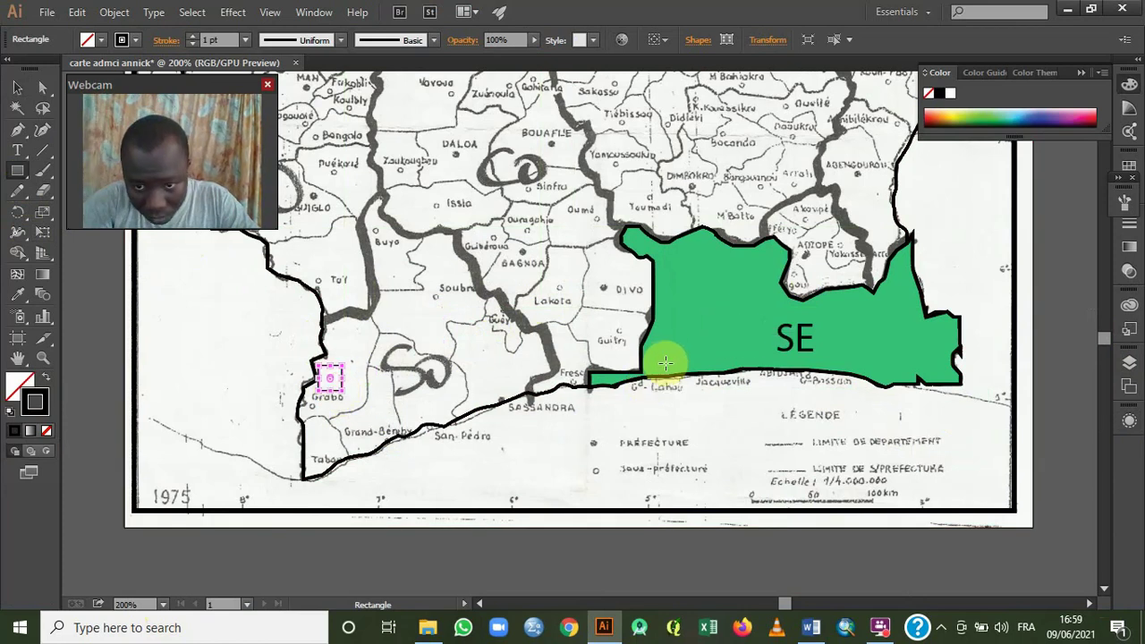
{"action": "key", "text": "v"}
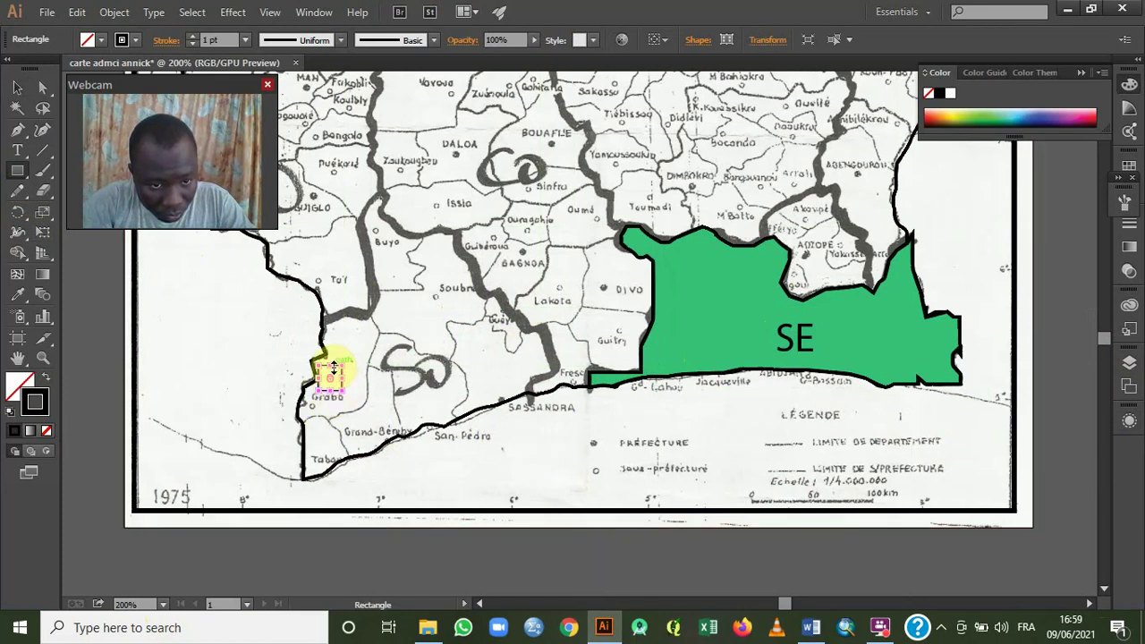
{"action": "double_click", "coordinate": [13, 380]}
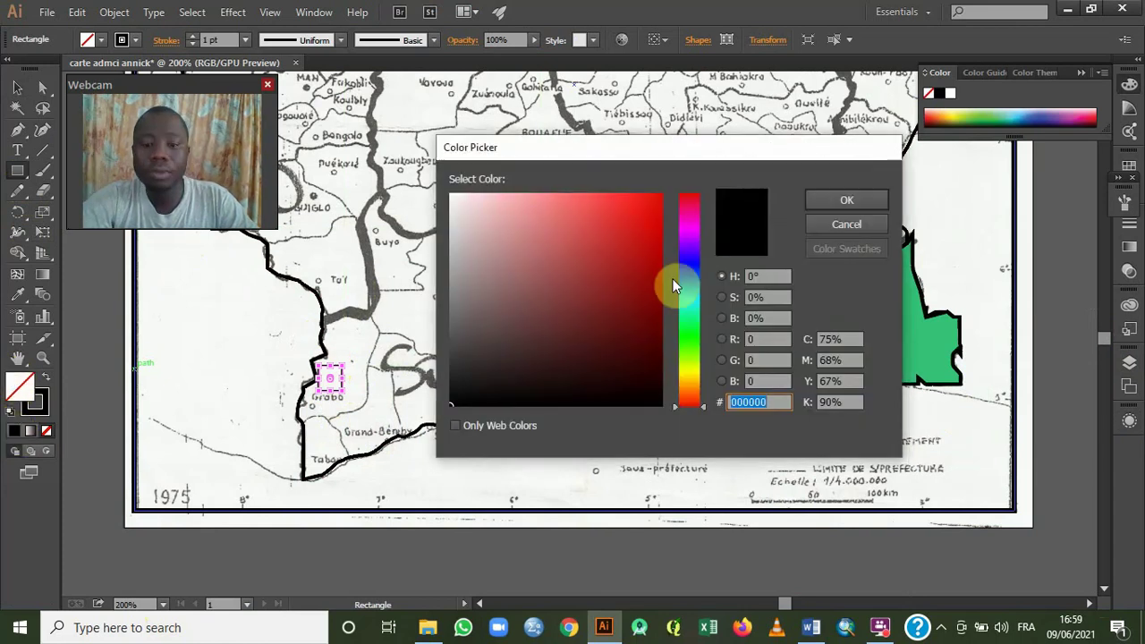
{"action": "left_click", "coordinate": [861, 200]}
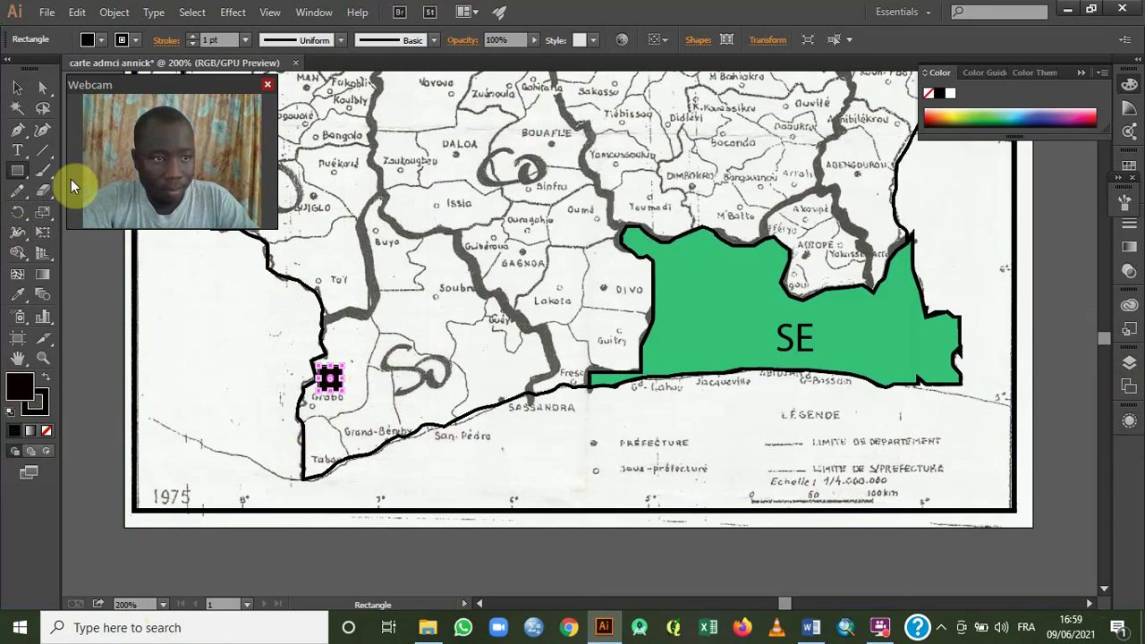
Move the small black rectangle horizontally east from above Grabo to the southern coastline of the green SE region, near Grand-Lahou.
{"action": "left_click", "coordinate": [18, 89]}
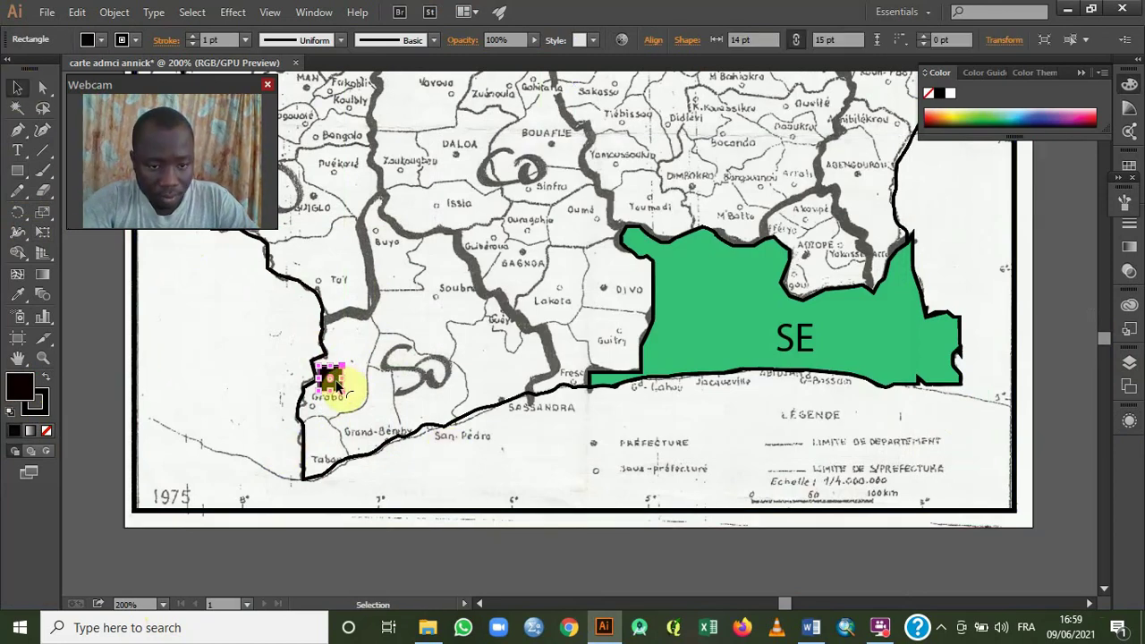
{"action": "left_click", "coordinate": [720, 333]}
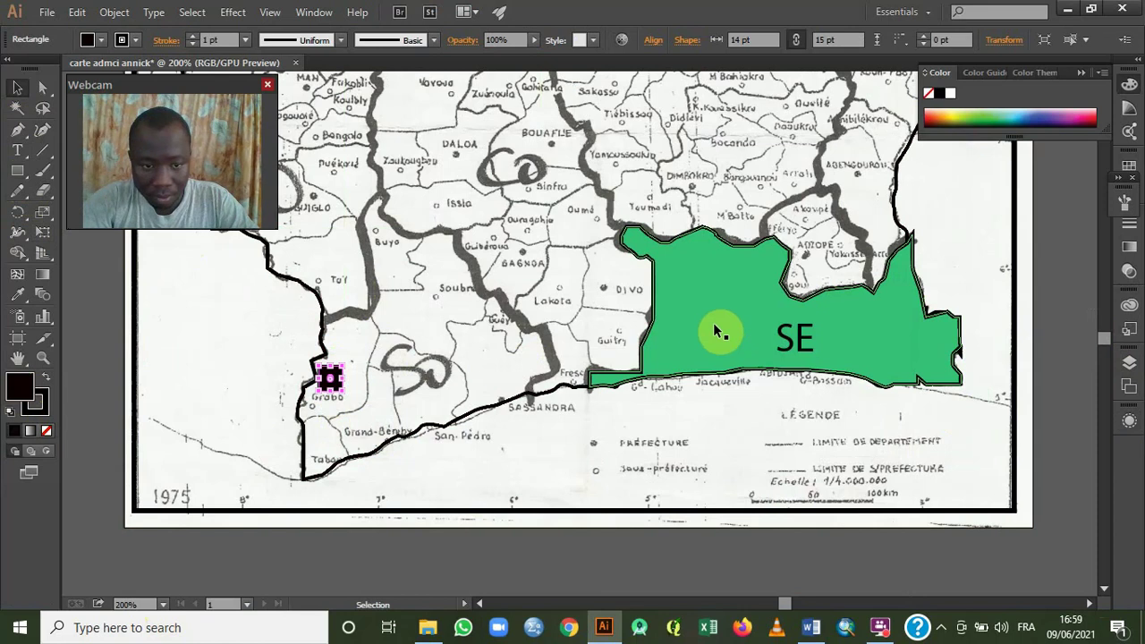
{"action": "left_click", "coordinate": [344, 406]}
{"action": "left_click", "coordinate": [334, 385]}
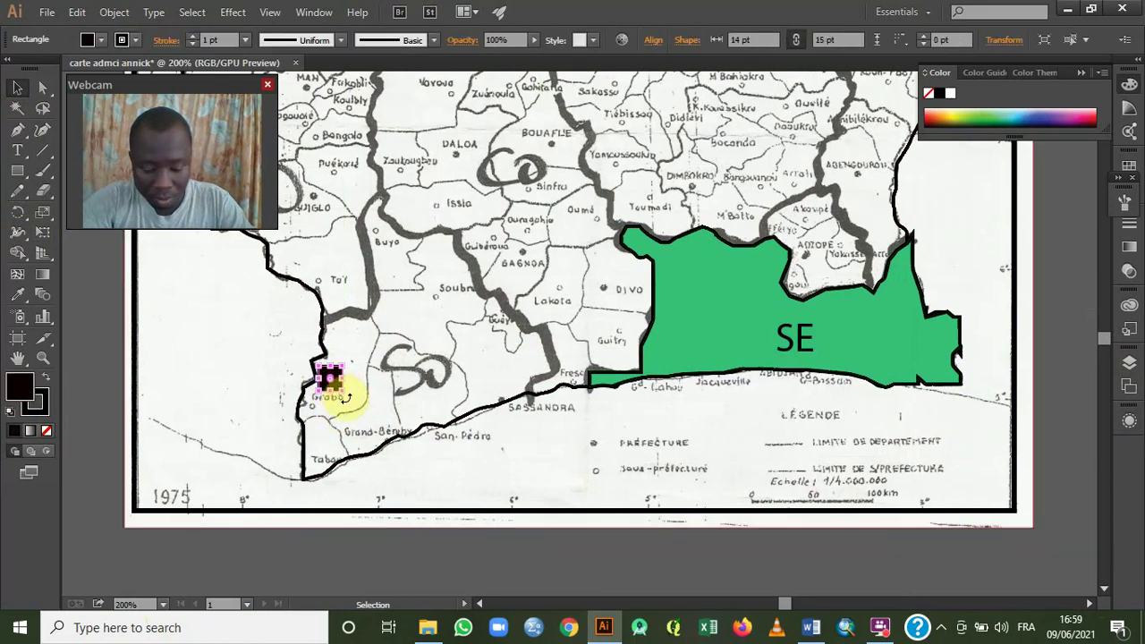
{"action": "key", "text": "Right"}
{"action": "key", "text": "Right"}
{"action": "key", "text": "Right"}
{"action": "key", "text": "Right"}
{"action": "key", "text": "Right"}
{"action": "key", "text": "Right"}
{"action": "key", "text": "Right"}
{"action": "key", "text": "Right"}
{"action": "key", "text": "Right"}
{"action": "key", "text": "Right"}
{"action": "key", "text": "Right"}
{"action": "key", "text": "Right"}
{"action": "key", "text": "Right"}
{"action": "key", "text": "Right"}
{"action": "key", "text": "Right"}
{"action": "key", "text": "Right"}
{"action": "key", "text": "Right"}
{"action": "key", "text": "Right"}
{"action": "key", "text": "Right"}
{"action": "key", "text": "Right"}
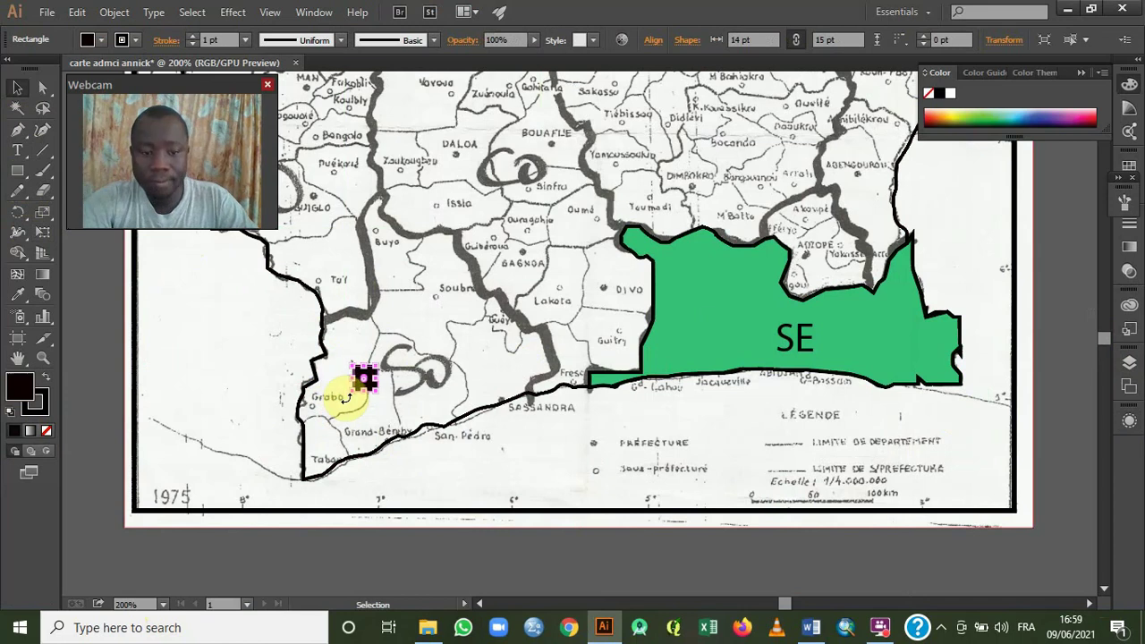
{"action": "key", "text": "Right"}
{"action": "key", "text": "Right"}
{"action": "key", "text": "Right"}
{"action": "key", "text": "Right"}
{"action": "key", "text": "Right"}
{"action": "key", "text": "Right"}
{"action": "key", "text": "Right"}
{"action": "key", "text": "Right"}
{"action": "key", "text": "Right"}
{"action": "key", "text": "Right"}
{"action": "key", "text": "Right"}
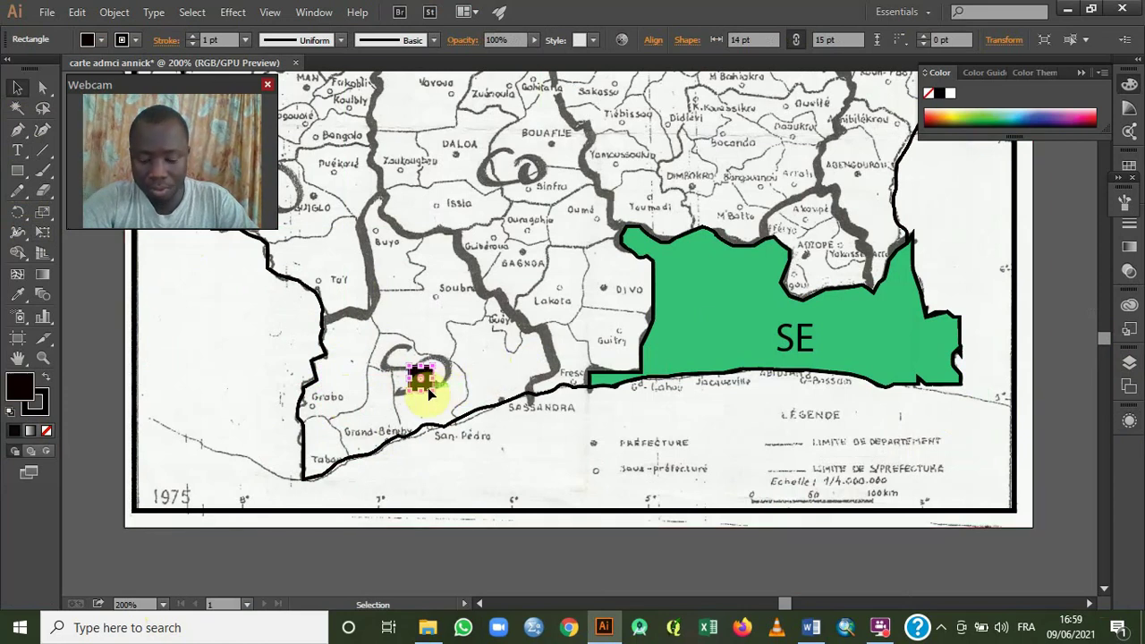
{"action": "key", "text": "Right"}
{"action": "key", "text": "Right"}
{"action": "key", "text": "Right"}
{"action": "key", "text": "Right"}
{"action": "key", "text": "Right"}
{"action": "key", "text": "Right"}
{"action": "key", "text": "Right"}
{"action": "key", "text": "Right"}
{"action": "key", "text": "Right"}
{"action": "key", "text": "Right"}
{"action": "key", "text": "Right"}
{"action": "key", "text": "Right"}
{"action": "key", "text": "Right"}
{"action": "key", "text": "Right"}
{"action": "key", "text": "Right"}
{"action": "key", "text": "Right"}
{"action": "key", "text": "Right"}
{"action": "key", "text": "Right"}
{"action": "key", "text": "Right"}
{"action": "key", "text": "Right"}
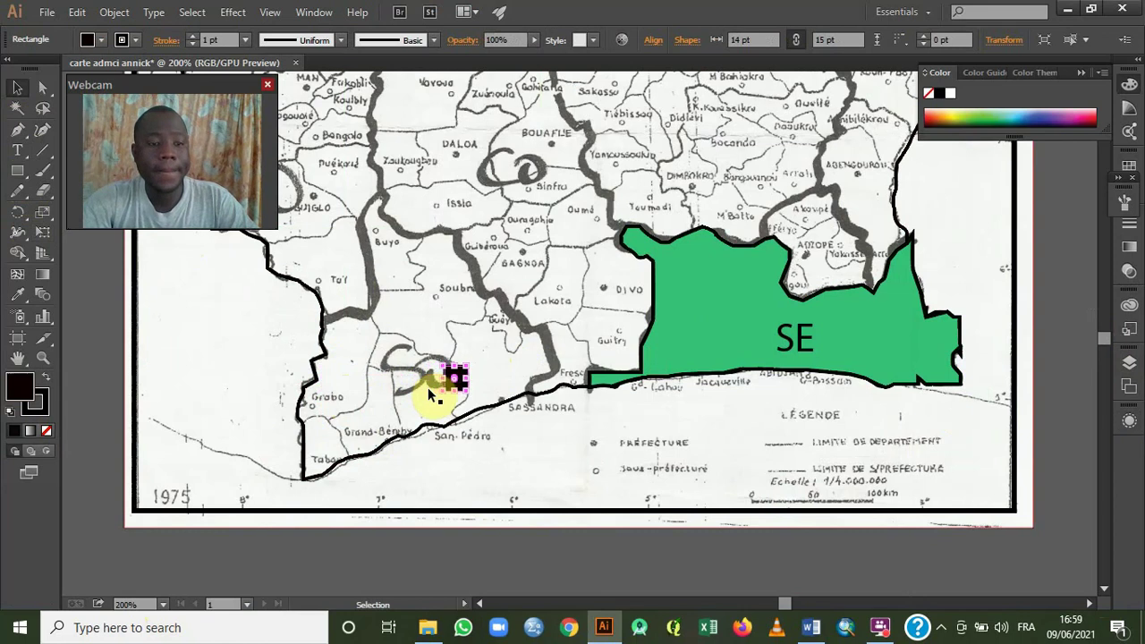
{"action": "key", "text": "Right"}
{"action": "key", "text": "Right"}
{"action": "key", "text": "Right"}
{"action": "key", "text": "Right"}
{"action": "key", "text": "Right"}
{"action": "key", "text": "Right"}
{"action": "key", "text": "Right"}
{"action": "key", "text": "Right"}
{"action": "key", "text": "Right"}
{"action": "key", "text": "Right"}
{"action": "key", "text": "Right"}
{"action": "key", "text": "Right"}
{"action": "key", "text": "Right"}
{"action": "key", "text": "Right"}
{"action": "key", "text": "Right"}
{"action": "key", "text": "Right"}
{"action": "key", "text": "Right"}
{"action": "key", "text": "Right"}
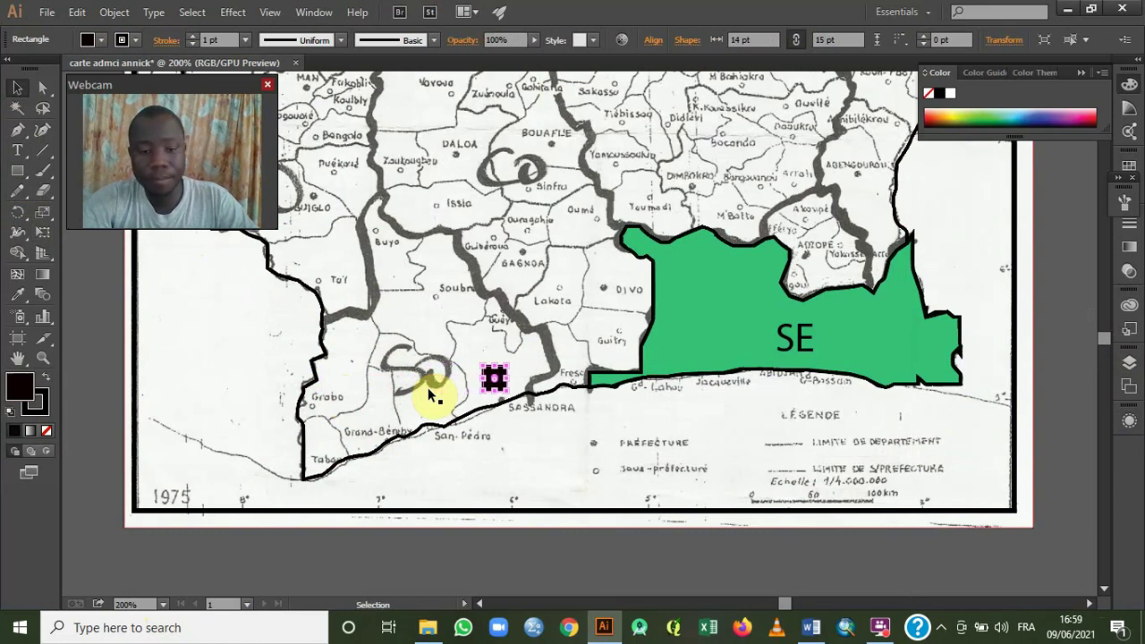
{"action": "key", "text": "Right"}
{"action": "key", "text": "Right"}
{"action": "key", "text": "Right"}
{"action": "key", "text": "Right"}
{"action": "key", "text": "Right"}
{"action": "key", "text": "Right"}
{"action": "key", "text": "Right"}
{"action": "key", "text": "Right"}
{"action": "key", "text": "Right"}
{"action": "key", "text": "Right"}
{"action": "key", "text": "Right"}
{"action": "key", "text": "Right"}
{"action": "key", "text": "Right"}
{"action": "key", "text": "Right"}
{"action": "key", "text": "Right"}
{"action": "key", "text": "Right"}
{"action": "key", "text": "Right"}
{"action": "key", "text": "Right"}
{"action": "key", "text": "Right"}
{"action": "key", "text": "Right"}
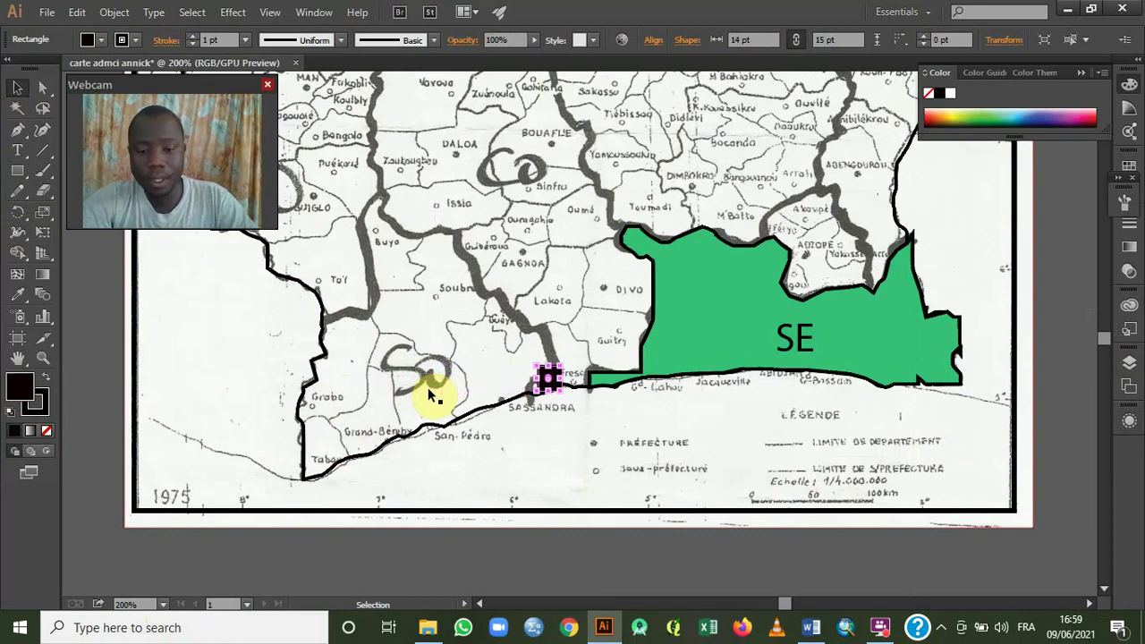
{"action": "key", "text": "Right"}
{"action": "key", "text": "Right"}
{"action": "key", "text": "Right"}
{"action": "key", "text": "Right"}
{"action": "key", "text": "Right"}
{"action": "key", "text": "Right"}
{"action": "key", "text": "Right"}
{"action": "key", "text": "Right"}
{"action": "key", "text": "Right"}
{"action": "key", "text": "Right"}
{"action": "key", "text": "Right"}
{"action": "key", "text": "Right"}
{"action": "key", "text": "Right"}
{"action": "key", "text": "Right"}
{"action": "key", "text": "Right"}
{"action": "key", "text": "Right"}
{"action": "key", "text": "Right"}
{"action": "key", "text": "Right"}
{"action": "key", "text": "Right"}
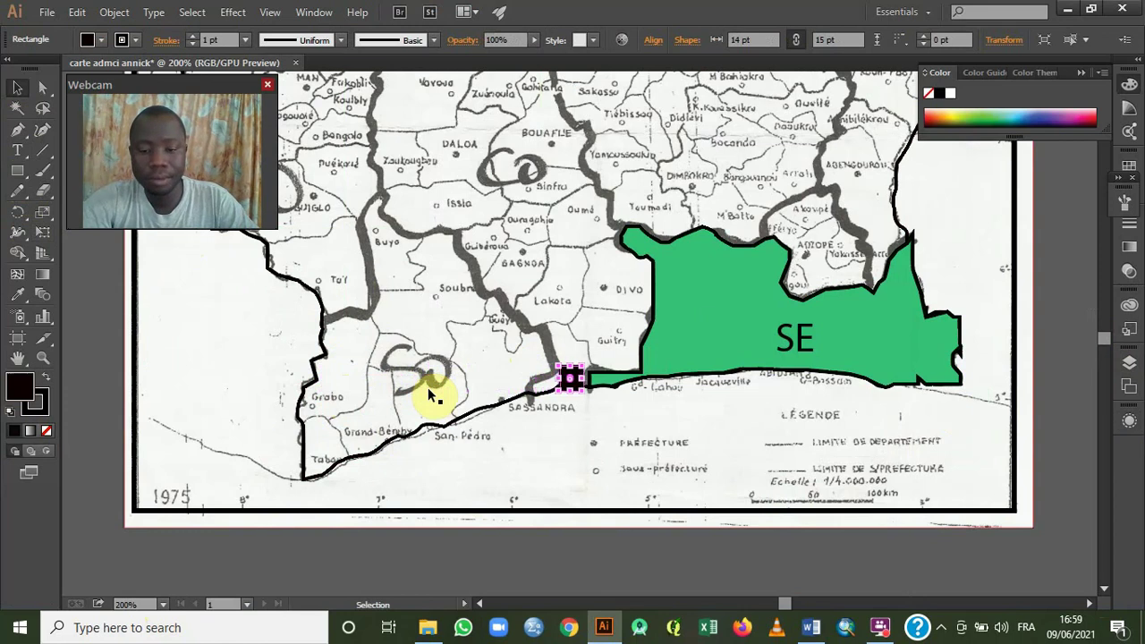
{"action": "key", "text": "Right"}
{"action": "key", "text": "Right"}
{"action": "key", "text": "Right"}
{"action": "key", "text": "Right"}
{"action": "key", "text": "Right"}
{"action": "key", "text": "Right"}
{"action": "key", "text": "Right"}
{"action": "key", "text": "Right"}
{"action": "key", "text": "Right"}
{"action": "key", "text": "Right"}
{"action": "key", "text": "Right"}
{"action": "key", "text": "Right"}
{"action": "key", "text": "Right"}
{"action": "key", "text": "Right"}
{"action": "key", "text": "Right"}
{"action": "key", "text": "Right"}
{"action": "key", "text": "Right"}
{"action": "key", "text": "Right"}
{"action": "key", "text": "Right"}
{"action": "key", "text": "Right"}
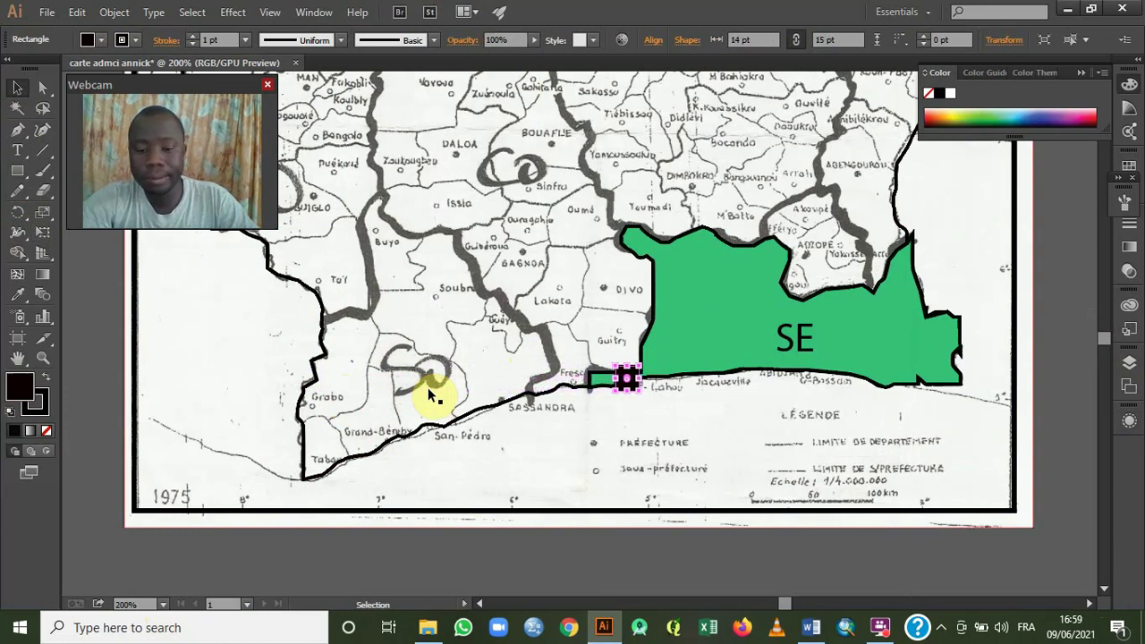
{"action": "key", "text": "Right"}
{"action": "key", "text": "Right"}
{"action": "key", "text": "Right"}
{"action": "key", "text": "Right"}
{"action": "key", "text": "Right"}
{"action": "key", "text": "Right"}
{"action": "key", "text": "Right"}
{"action": "key", "text": "Right"}
{"action": "key", "text": "Right"}
{"action": "key", "text": "Right"}
{"action": "key", "text": "Right"}
{"action": "key", "text": "Right"}
{"action": "key", "text": "Right"}
{"action": "key", "text": "Right"}
{"action": "key", "text": "Right"}
{"action": "key", "text": "Right"}
{"action": "key", "text": "Right"}
{"action": "key", "text": "Right"}
{"action": "key", "text": "Right"}
{"action": "key", "text": "Right"}
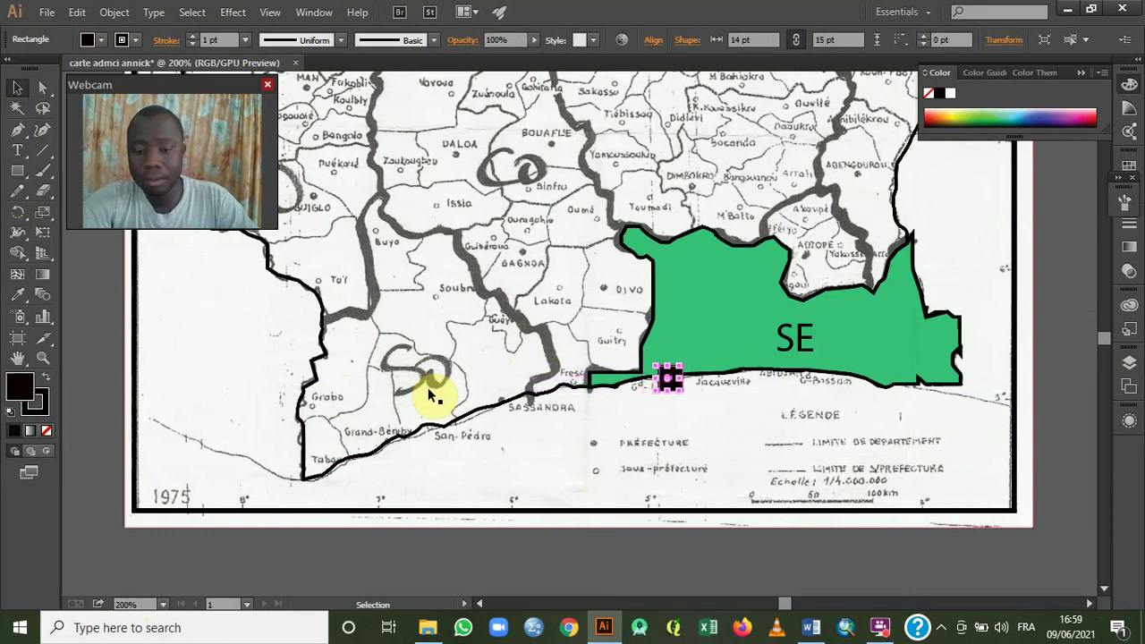
Move the small black rectangle from the coast near Grand-Lahou into the green region, just west of the SE label.
{"action": "key", "text": "Right"}
{"action": "key", "text": "Right"}
{"action": "key", "text": "Right"}
{"action": "key", "text": "Right"}
{"action": "key", "text": "Right"}
{"action": "key", "text": "Right"}
{"action": "key", "text": "Right"}
{"action": "key", "text": "Right"}
{"action": "key", "text": "Right"}
{"action": "key", "text": "Right"}
{"action": "key", "text": "Right"}
{"action": "key", "text": "Right"}
{"action": "key", "text": "Right"}
{"action": "key", "text": "Right"}
{"action": "key", "text": "Right"}
{"action": "key", "text": "Right"}
{"action": "key", "text": "Right"}
{"action": "key", "text": "Right"}
{"action": "key", "text": "Right"}
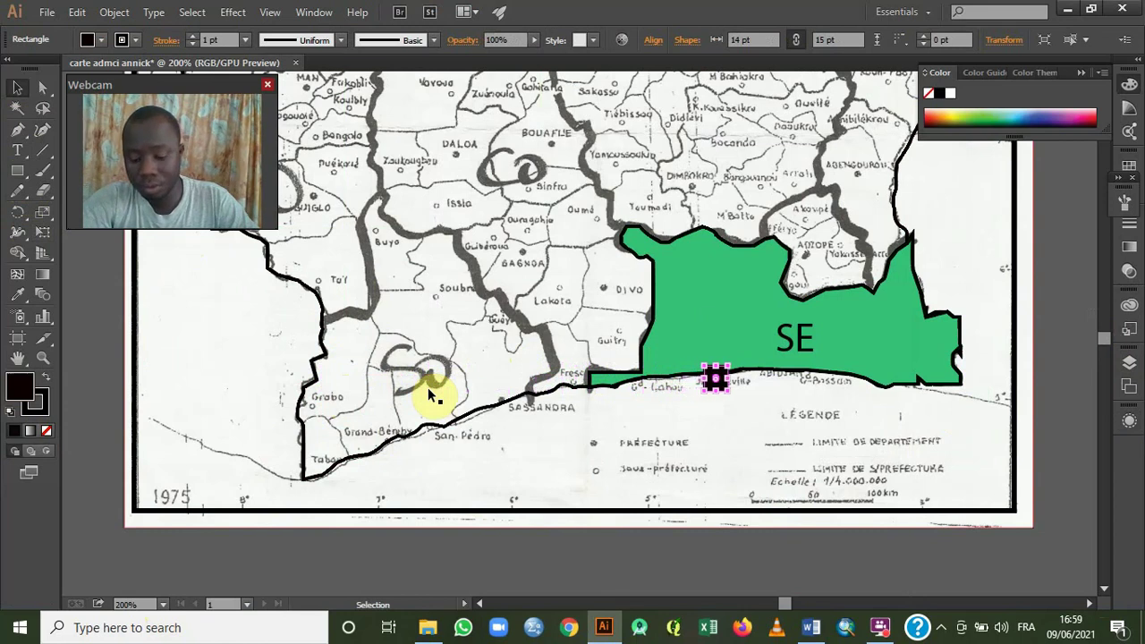
{"action": "key", "text": "Down"}
{"action": "key", "text": "Down"}
{"action": "key", "text": "Down"}
{"action": "key", "text": "Down"}
{"action": "key", "text": "Down"}
{"action": "key", "text": "Down"}
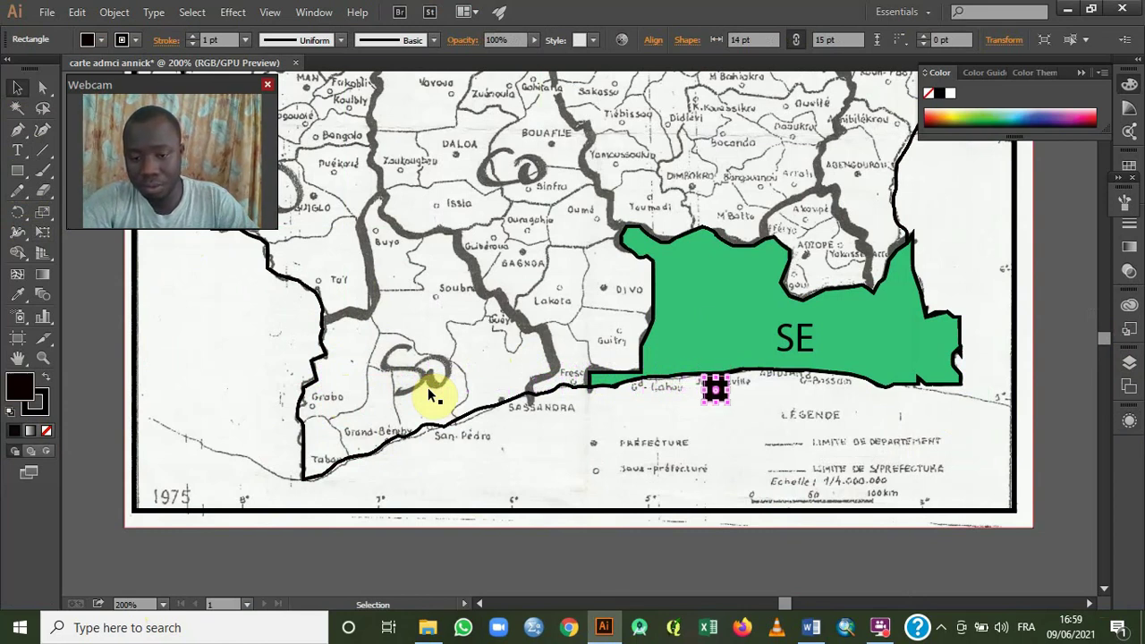
{"action": "key", "text": "Up"}
{"action": "key", "text": "Up"}
{"action": "key", "text": "Up"}
{"action": "key", "text": "Up"}
{"action": "key", "text": "Up"}
{"action": "key", "text": "Up"}
{"action": "key", "text": "Up"}
{"action": "key", "text": "Up"}
{"action": "key", "text": "Up"}
{"action": "key", "text": "Up"}
{"action": "key", "text": "Up"}
{"action": "key", "text": "Up"}
{"action": "key", "text": "Up"}
{"action": "key", "text": "Up"}
{"action": "key", "text": "Up"}
{"action": "key", "text": "Up"}
{"action": "key", "text": "Up"}
{"action": "key", "text": "Up"}
{"action": "key", "text": "Up"}
{"action": "key", "text": "Up"}
{"action": "key", "text": "Up"}
{"action": "key", "text": "Up"}
{"action": "key", "text": "Up"}
{"action": "key", "text": "Up"}
{"action": "key", "text": "Up"}
{"action": "key", "text": "Up"}
{"action": "key", "text": "Up"}
{"action": "key", "text": "Right"}
{"action": "key", "text": "Right"}
{"action": "key", "text": "Right"}
{"action": "key", "text": "Right"}
{"action": "key", "text": "Right"}
{"action": "key", "text": "Right"}
{"action": "key", "text": "Right"}
{"action": "key", "text": "Right"}
{"action": "key", "text": "Right"}
{"action": "key", "text": "Right"}
{"action": "key", "text": "Right"}
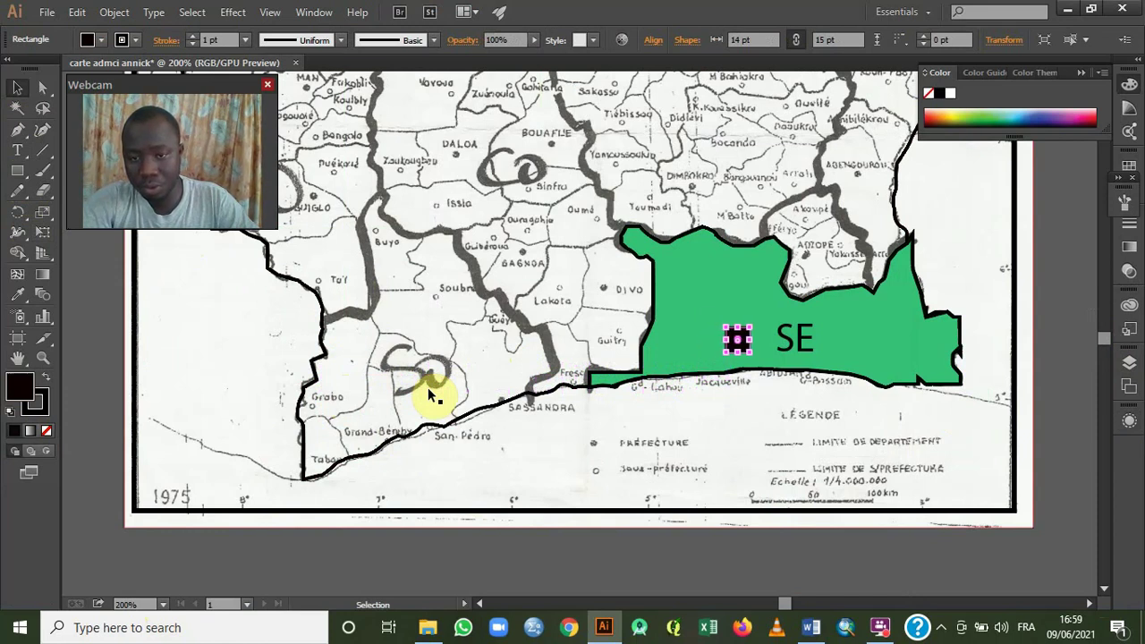
{"action": "key", "text": "Right"}
{"action": "key", "text": "Right"}
{"action": "key", "text": "Right"}
{"action": "key", "text": "Right"}
{"action": "key", "text": "Right"}
{"action": "key", "text": "Right"}
{"action": "key", "text": "Right"}
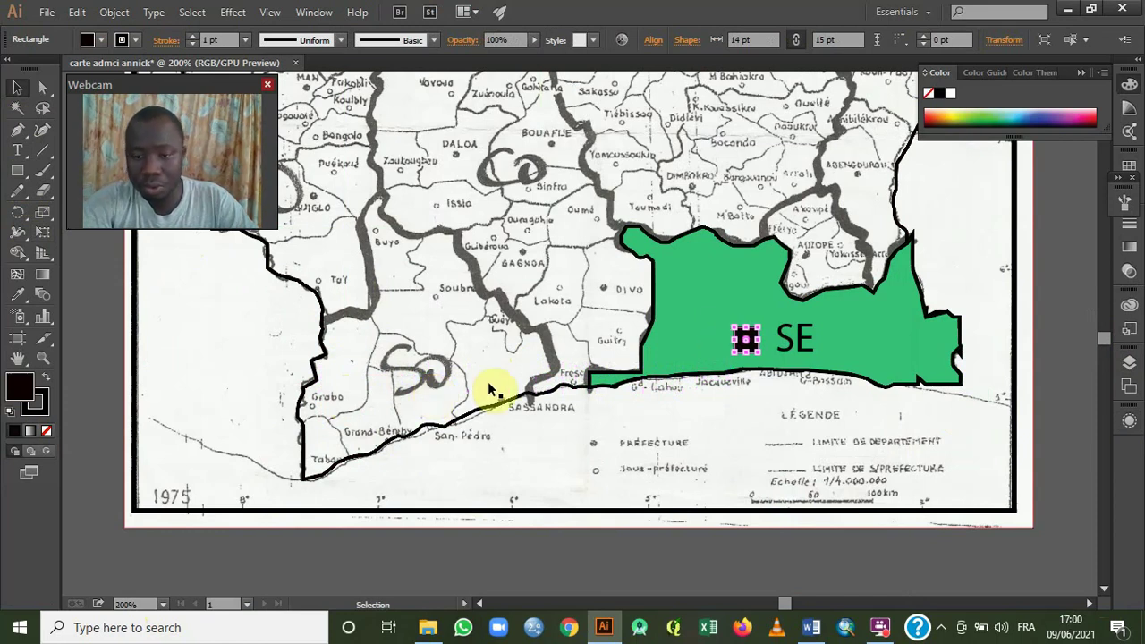
Move the SE label to the northwest part of the green region and shrink the black rectangle to 9.5 by 10.5 pt.
{"action": "left_click", "coordinate": [799, 341]}
{"action": "left_click_drag", "start_coordinate": [799, 340], "coordinate": [702, 287]}
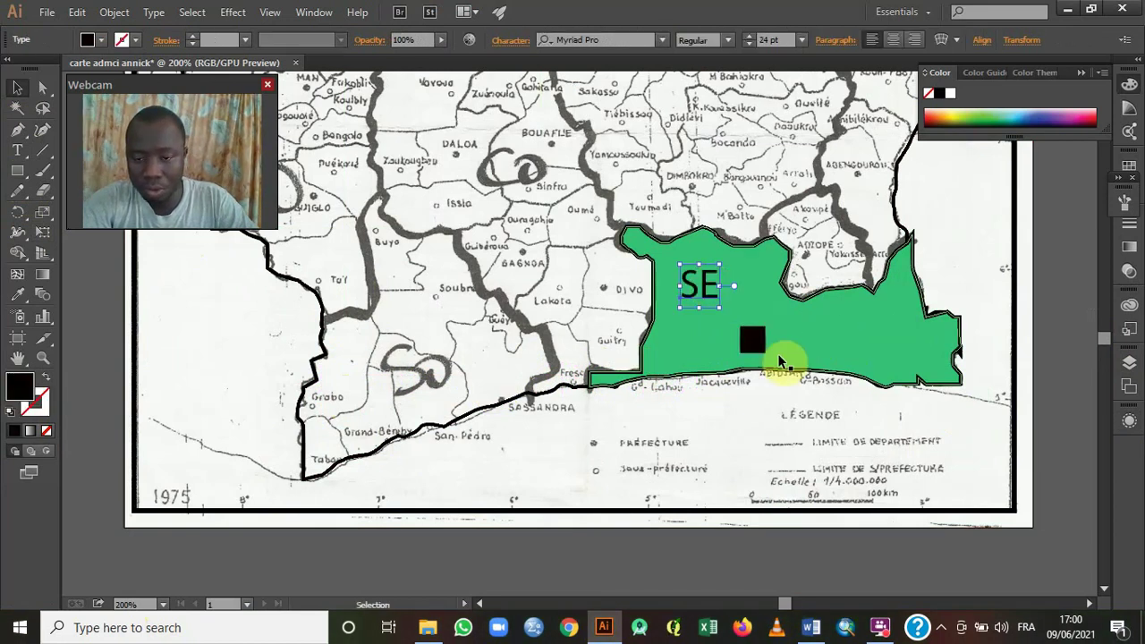
{"action": "left_click", "coordinate": [754, 343]}
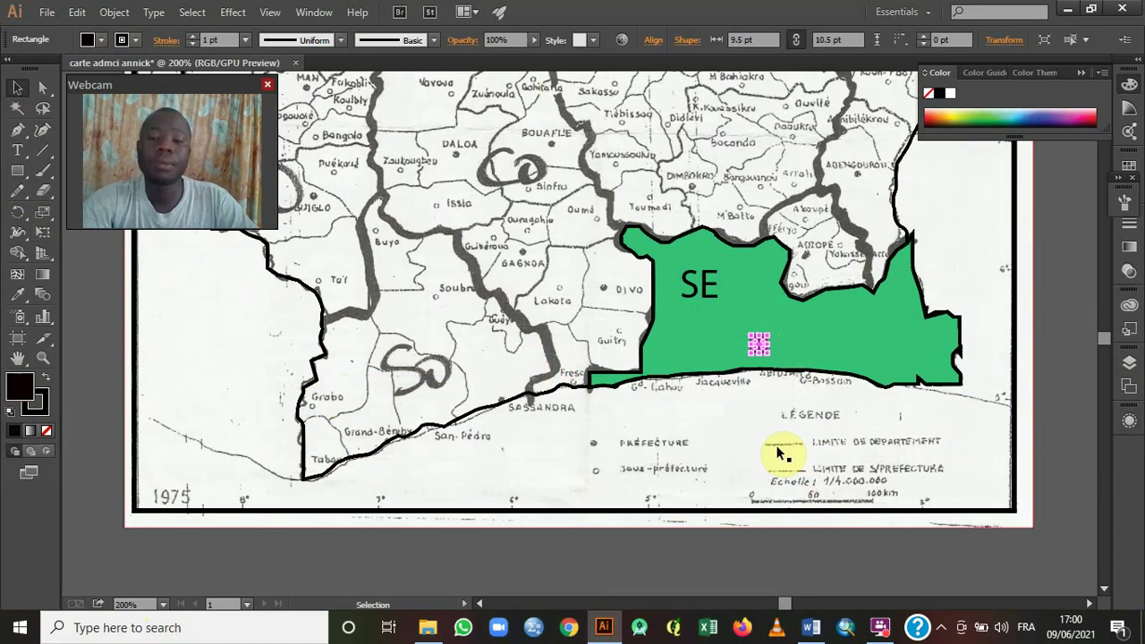
{"action": "left_click", "coordinate": [1038, 386]}
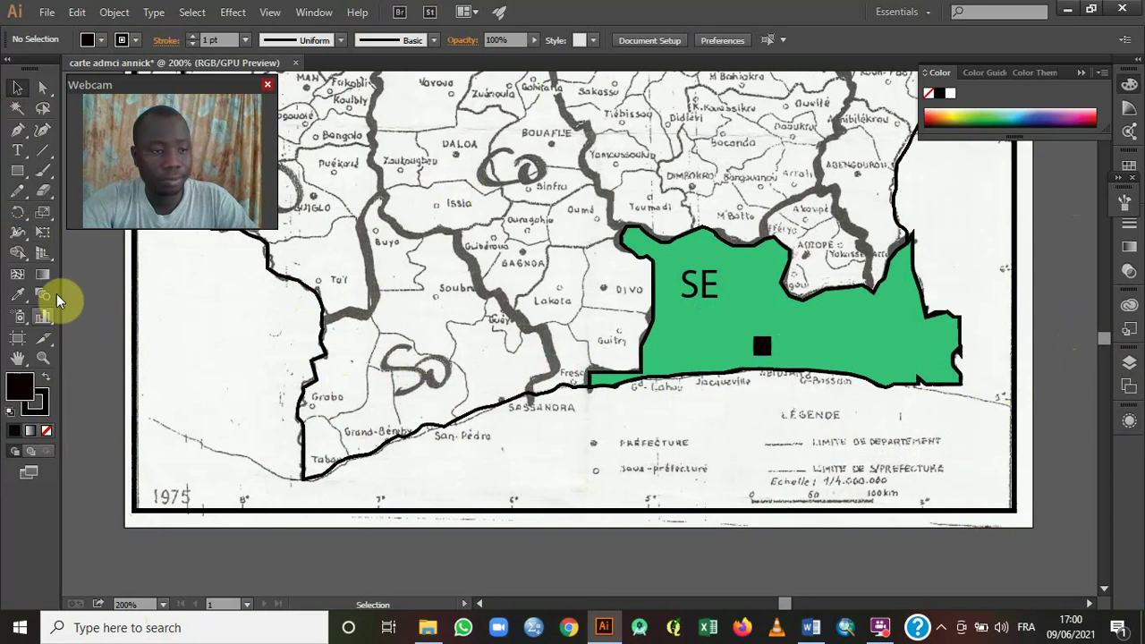
{"action": "left_click", "coordinate": [1078, 71]}
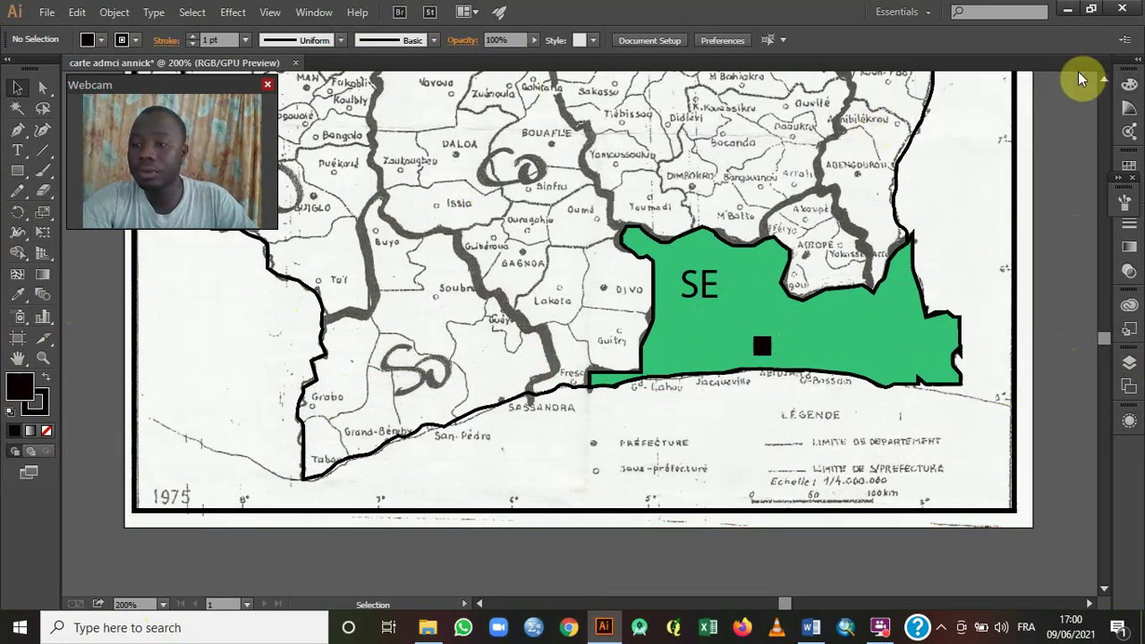
Draw a small black ellipse near Katiola and move it into the red region, just below the N label.
{"action": "scroll", "coordinate": [1107, 85], "scroll_direction": "up", "scroll_amount": 1}
{"action": "scroll", "coordinate": [1107, 85], "scroll_direction": "up", "scroll_amount": 5}
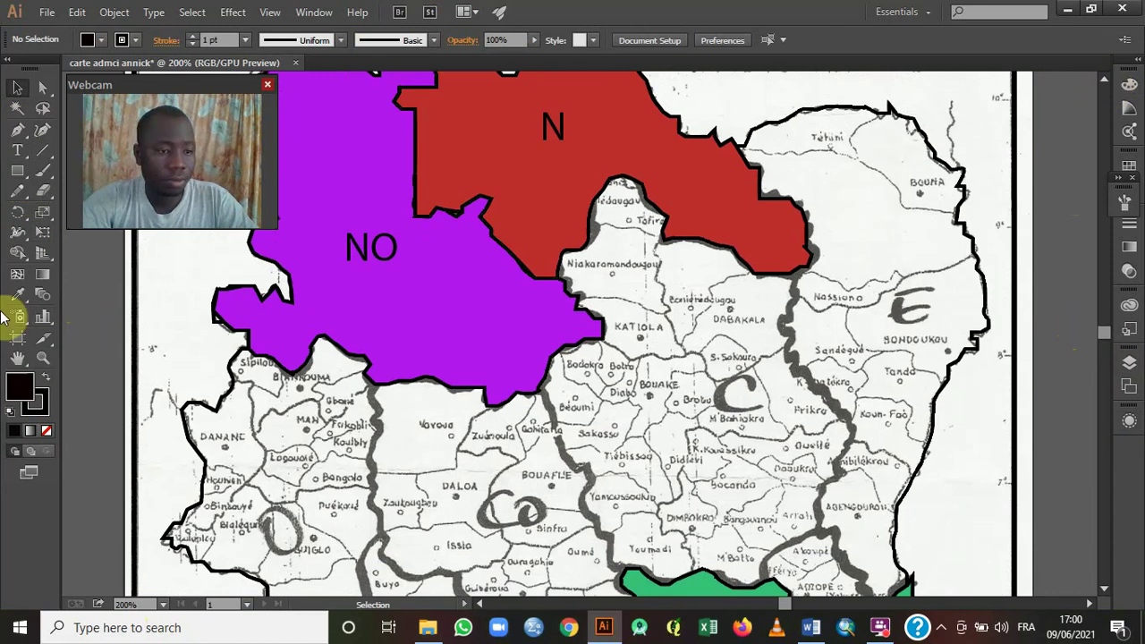
{"action": "left_click", "coordinate": [28, 179]}
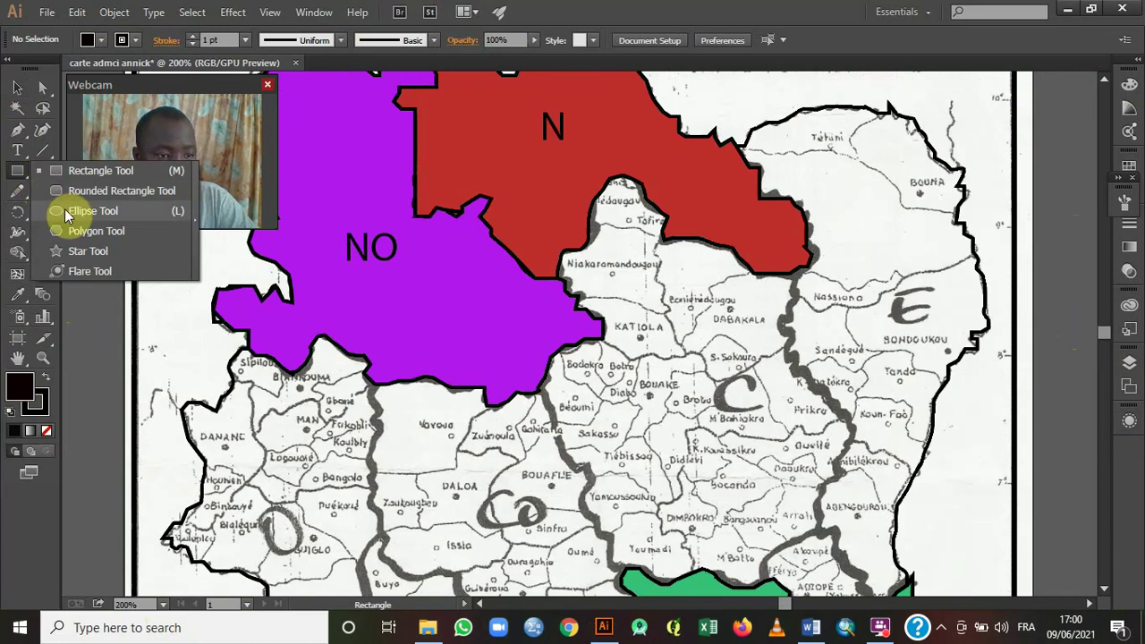
{"action": "left_click", "coordinate": [65, 215]}
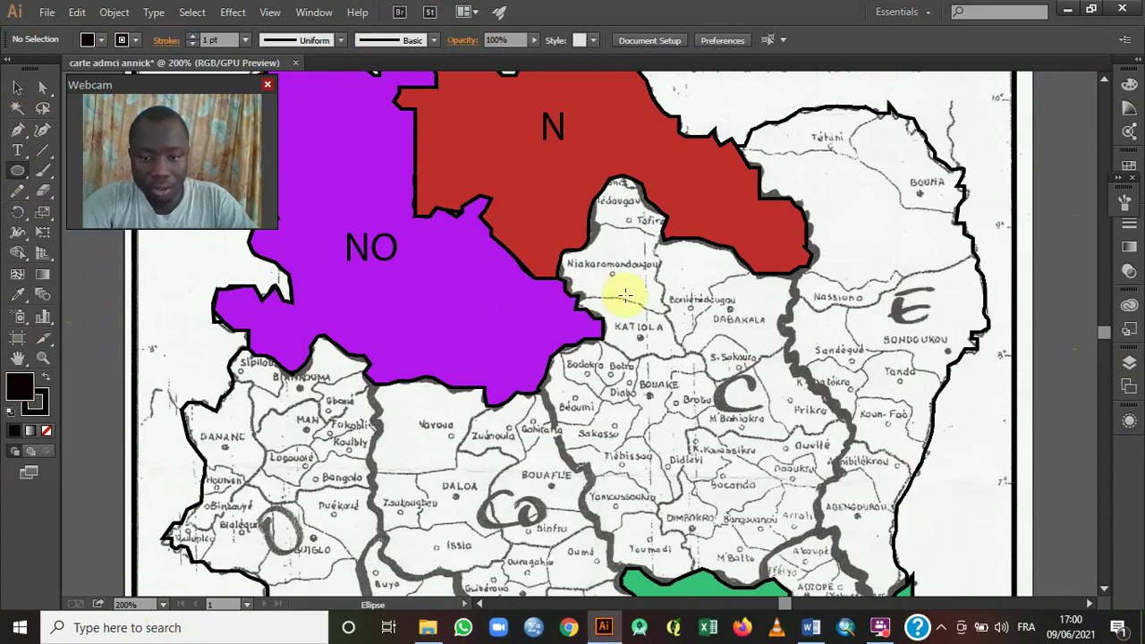
{"action": "left_click_drag", "start_coordinate": [631, 298], "coordinate": [651, 321]}
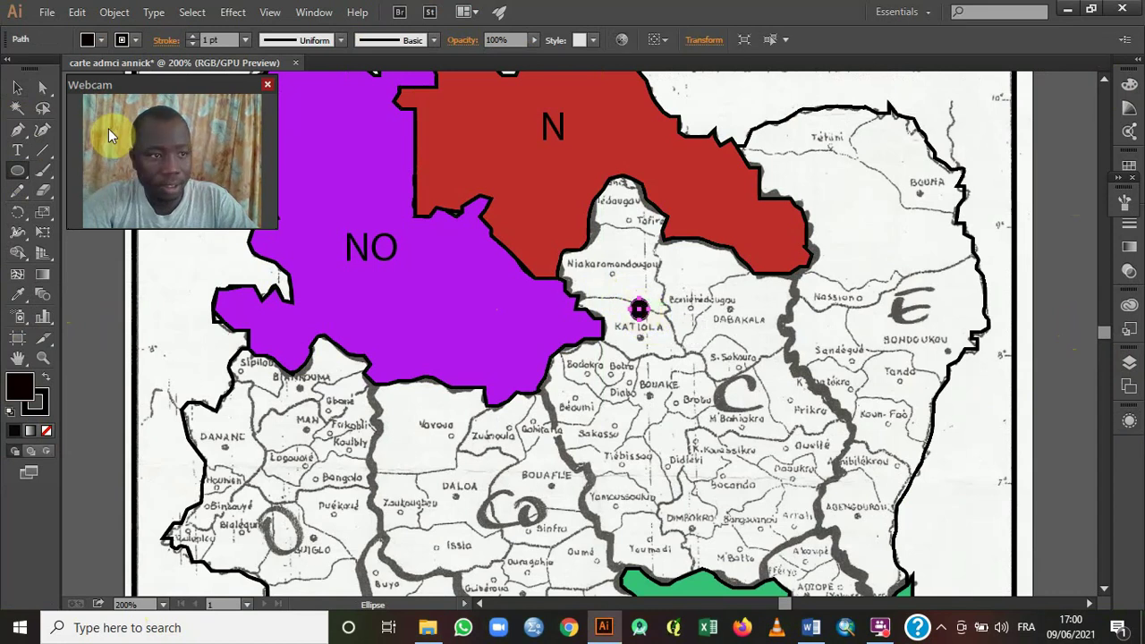
{"action": "left_click", "coordinate": [17, 87]}
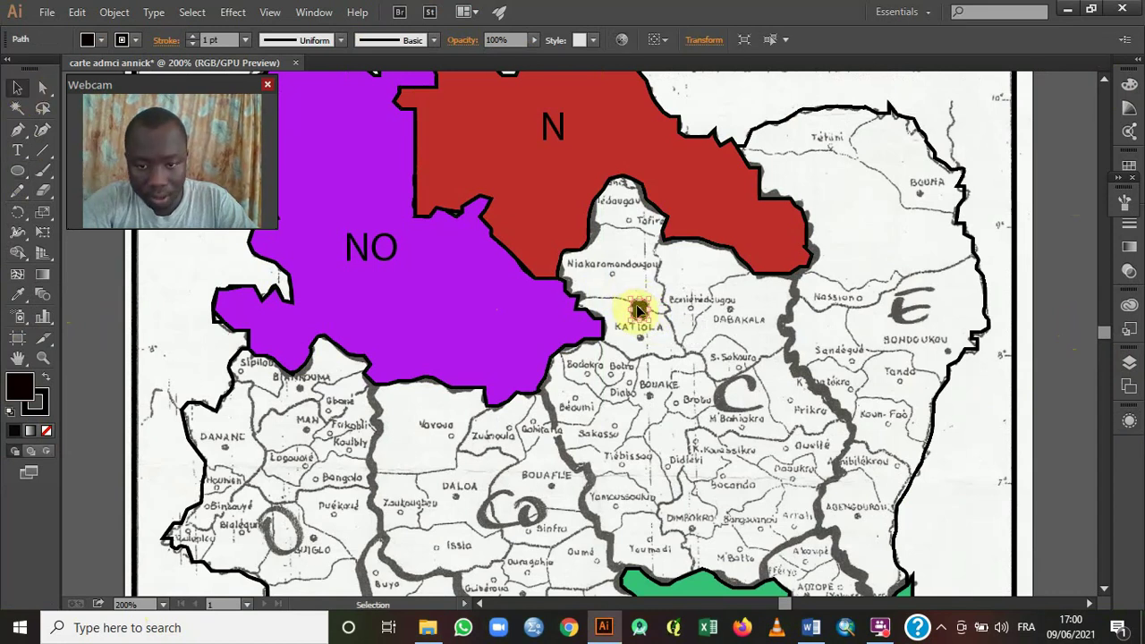
{"action": "left_click_drag", "start_coordinate": [638, 310], "coordinate": [539, 174]}
Paste three copies of the black ellipse below the NO label, beside the C mark near Bouaké, and south of the E mark.
{"action": "key", "text": "ctrl+v"}
{"action": "left_click_drag", "start_coordinate": [580, 333], "coordinate": [394, 296]}
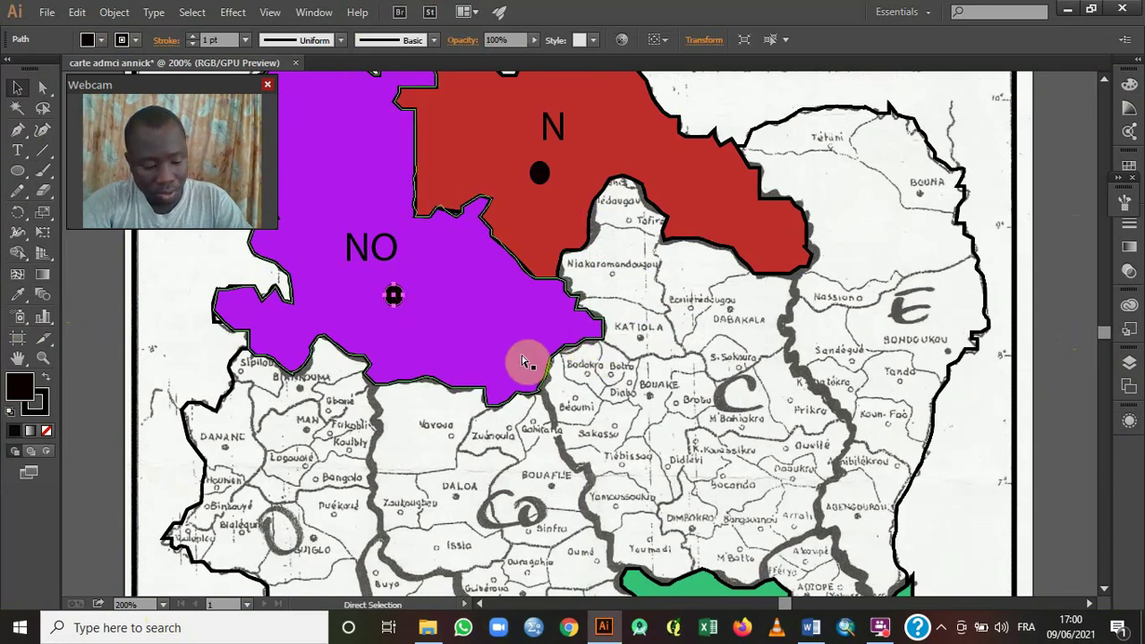
{"action": "key", "text": "ctrl+v"}
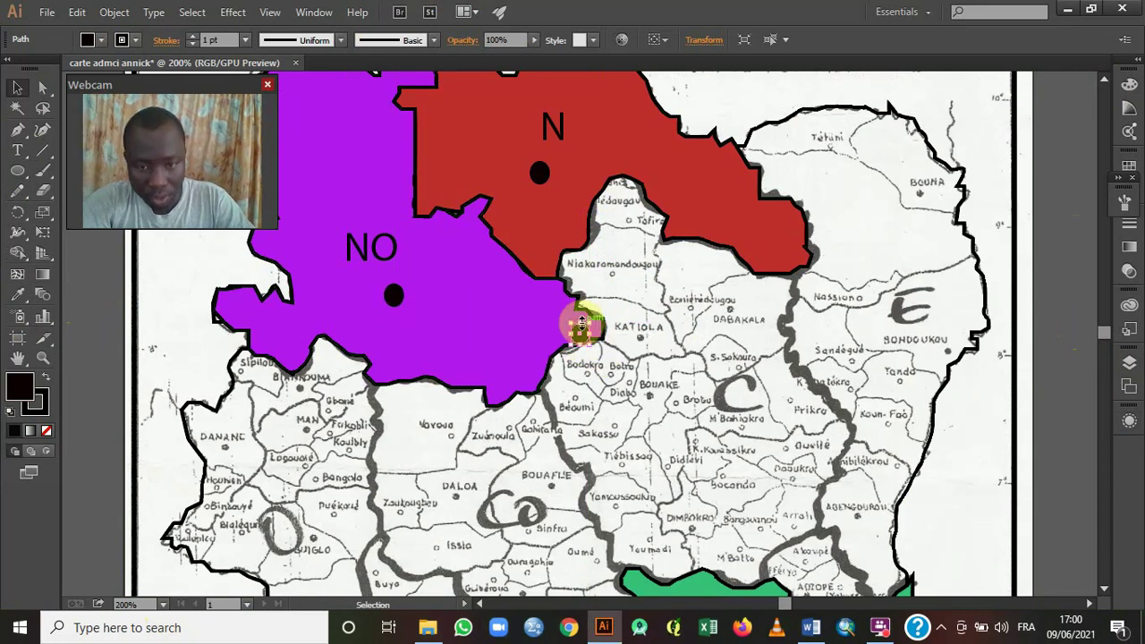
{"action": "left_click_drag", "start_coordinate": [580, 340], "coordinate": [692, 413]}
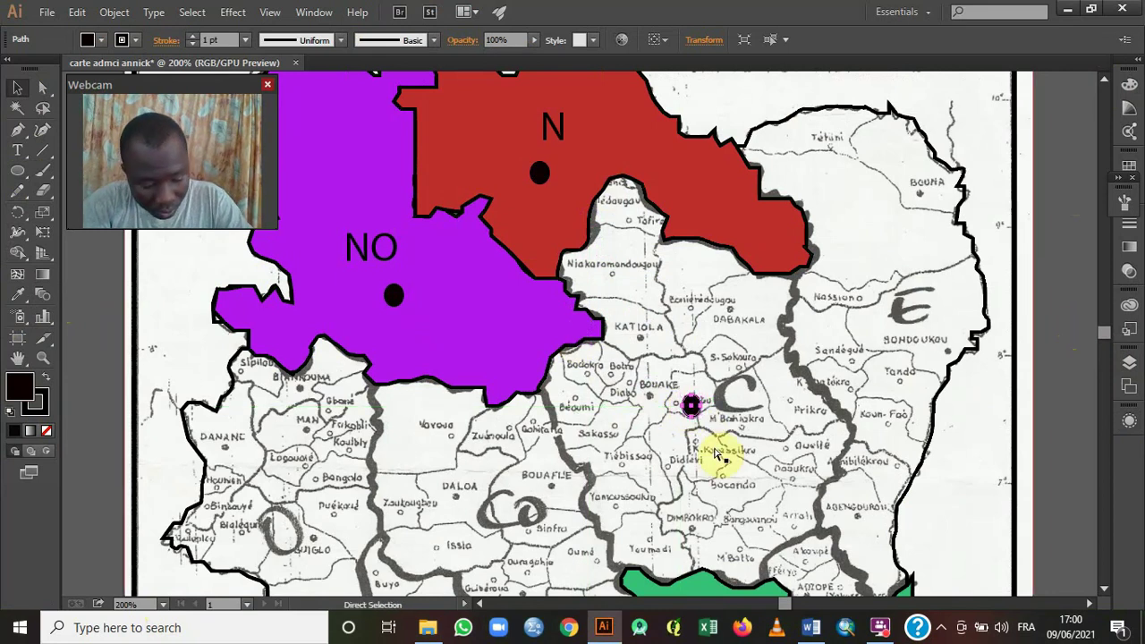
{"action": "key", "text": "ctrl+v"}
{"action": "left_click_drag", "start_coordinate": [578, 330], "coordinate": [888, 373]}
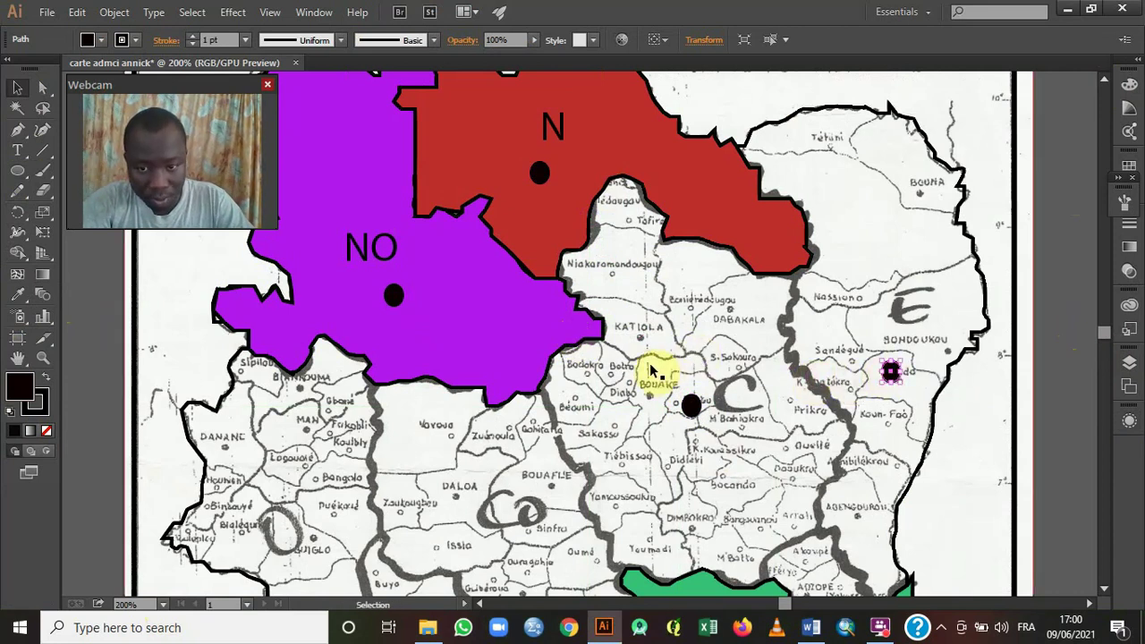
Paste three more copies of the black ellipse at the handwritten CO, O and SO marks in the western regions.
{"action": "key", "text": "ctrl+v"}
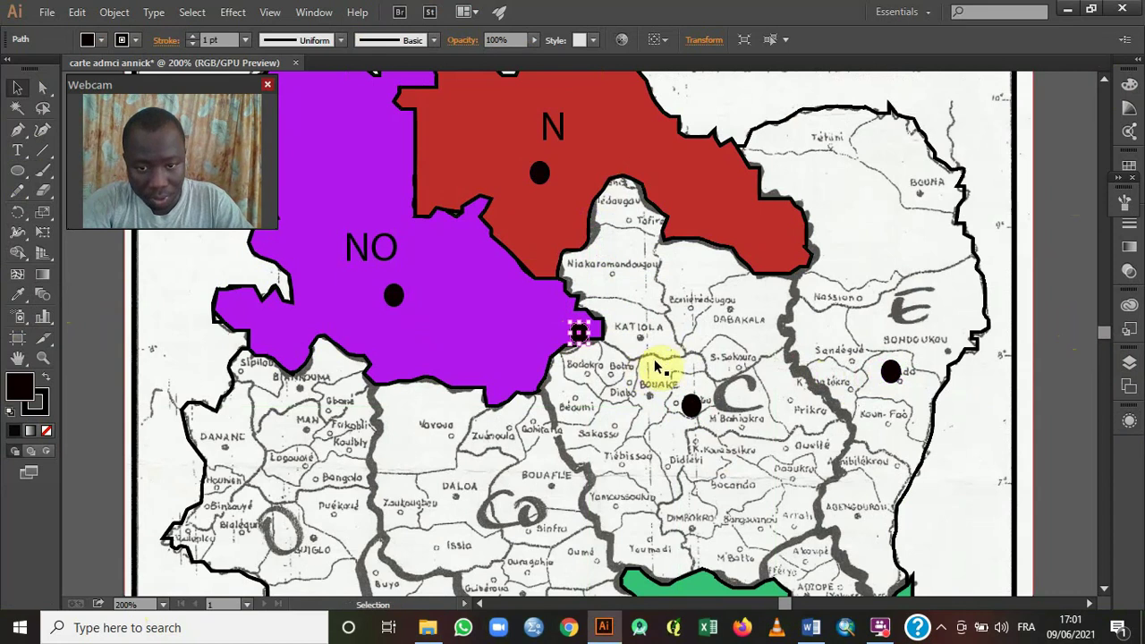
{"action": "left_click_drag", "start_coordinate": [581, 336], "coordinate": [499, 536]}
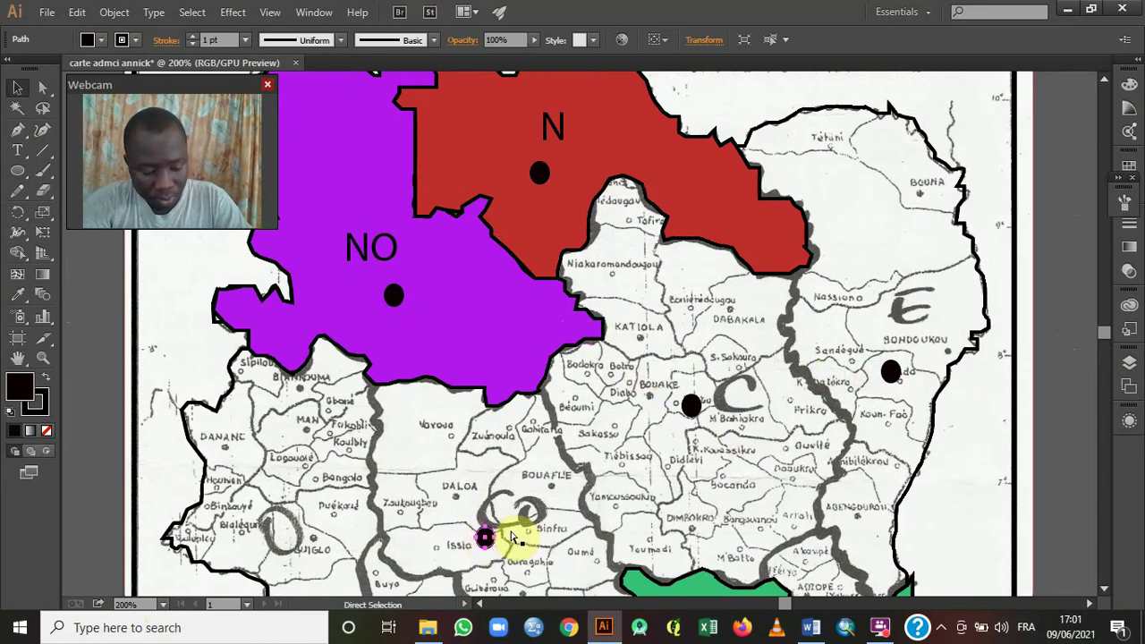
{"action": "key", "text": "ctrl+v"}
{"action": "left_click_drag", "start_coordinate": [580, 336], "coordinate": [283, 508]}
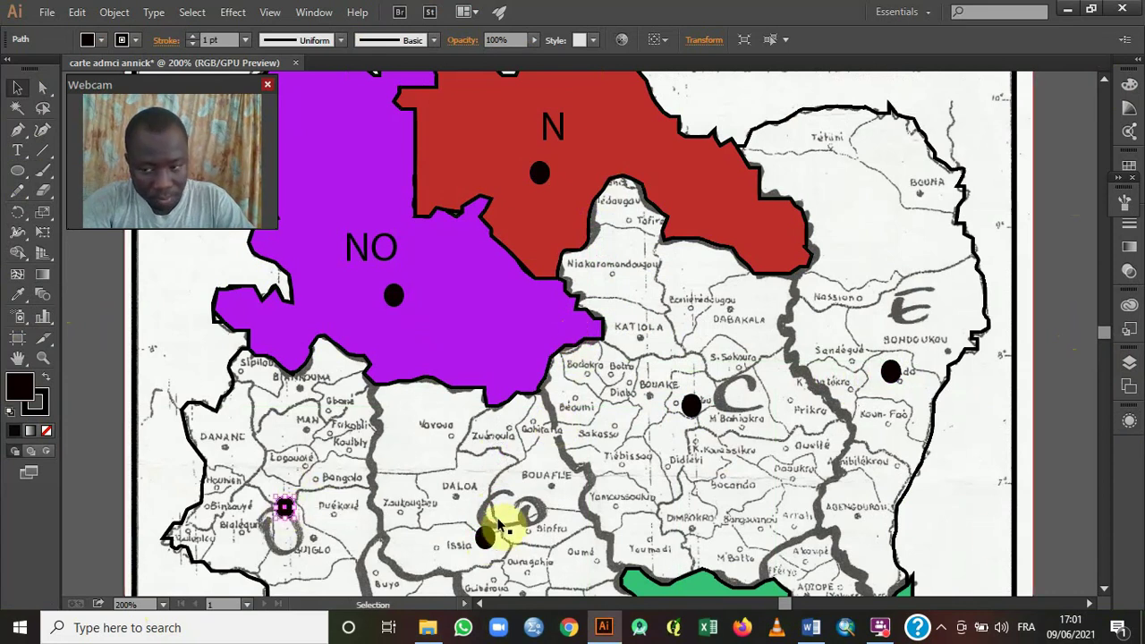
{"action": "left_click", "coordinate": [1104, 592]}
{"action": "left_click", "coordinate": [1104, 592]}
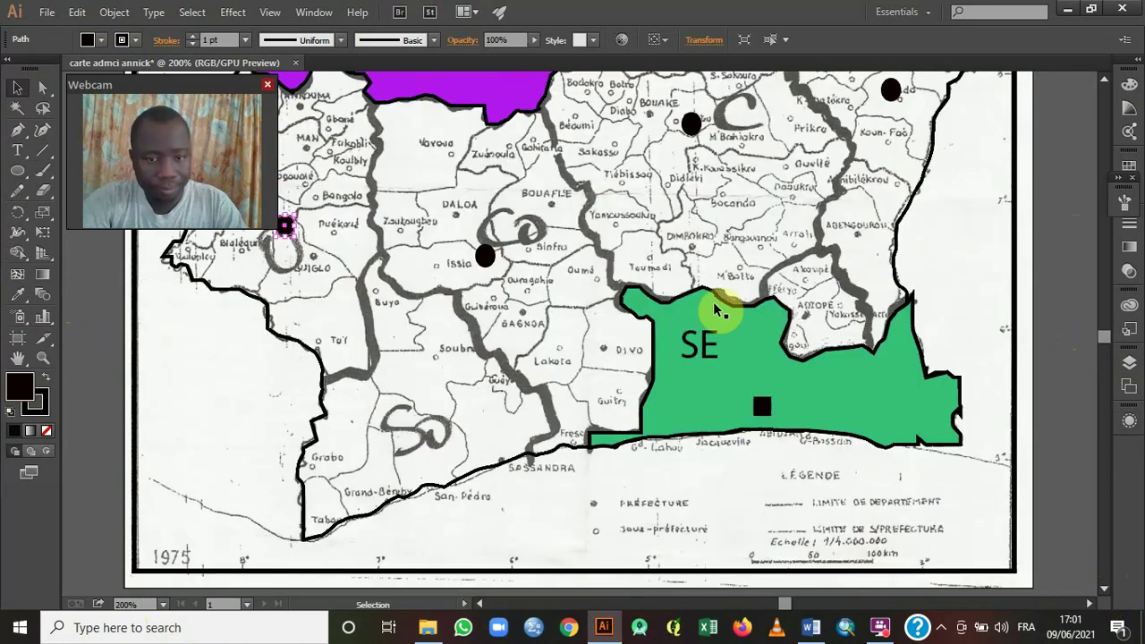
{"action": "key", "text": "ctrl+v"}
{"action": "left_click_drag", "start_coordinate": [581, 342], "coordinate": [419, 420]}
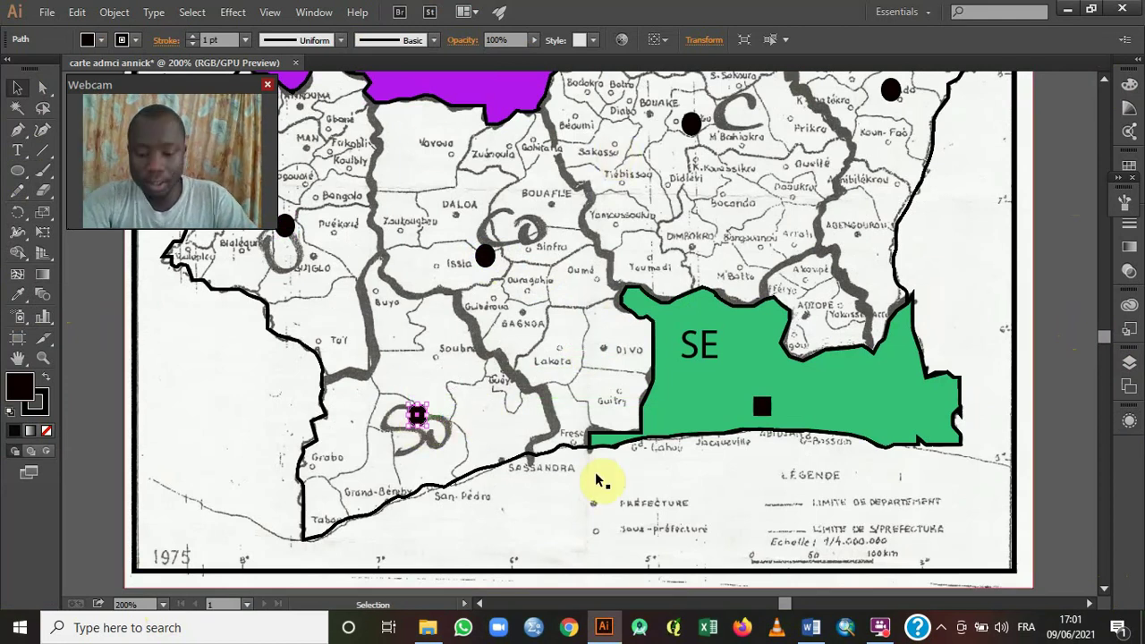
Draw a tiny black ellipse over the scanned PRÉFECTURE symbol in the legend.
{"action": "left_click", "coordinate": [1105, 589]}
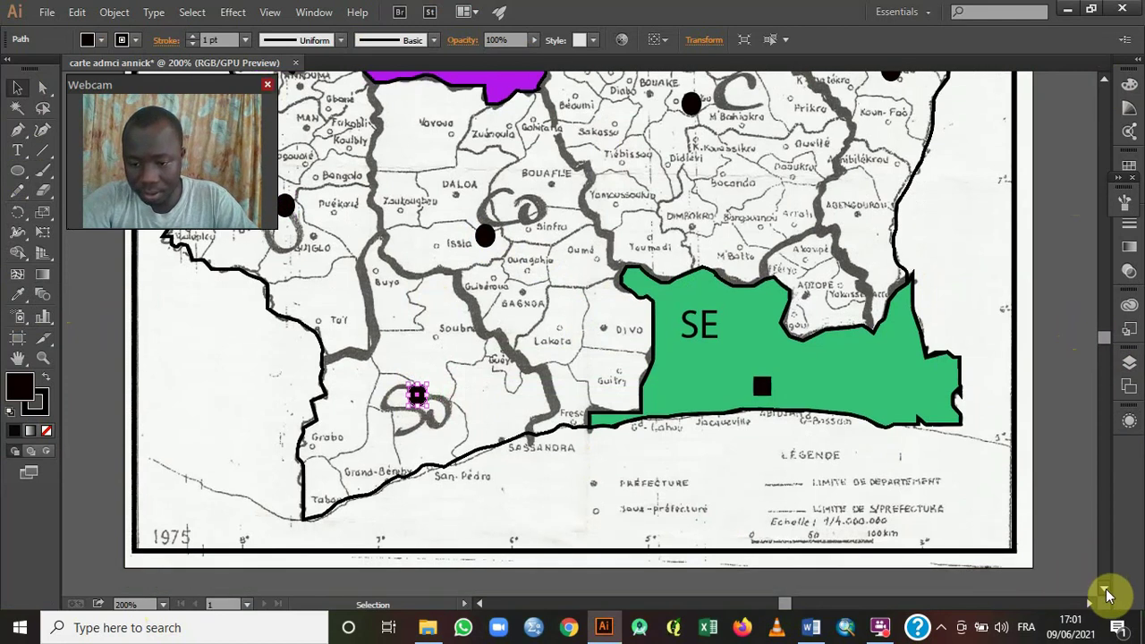
{"action": "left_click", "coordinate": [19, 172]}
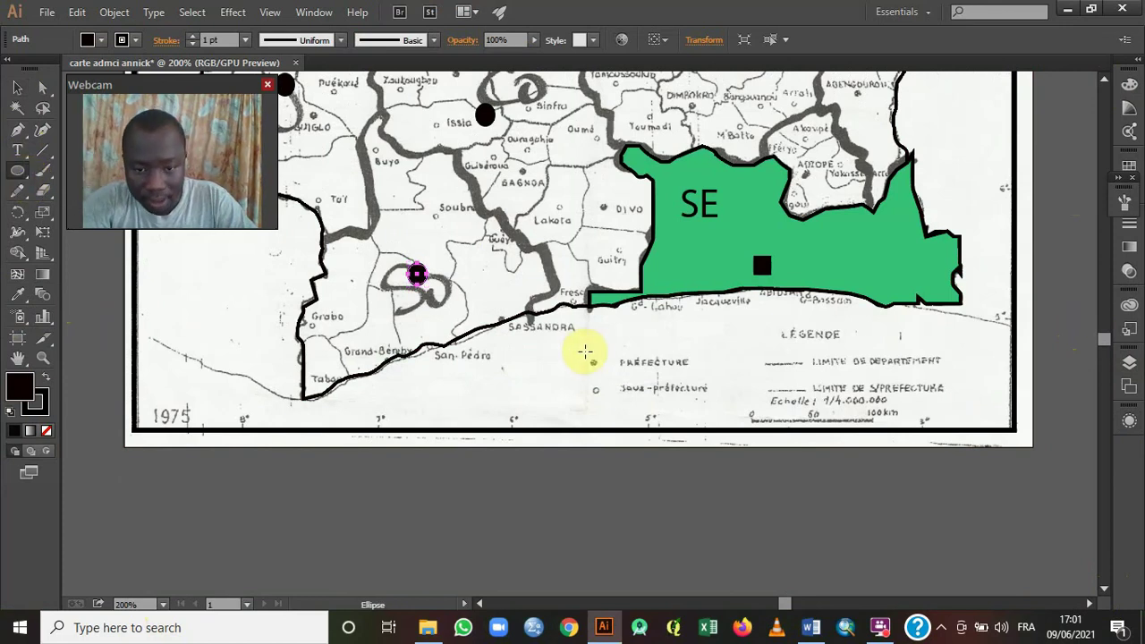
{"action": "left_click_drag", "start_coordinate": [590, 361], "coordinate": [597, 367]}
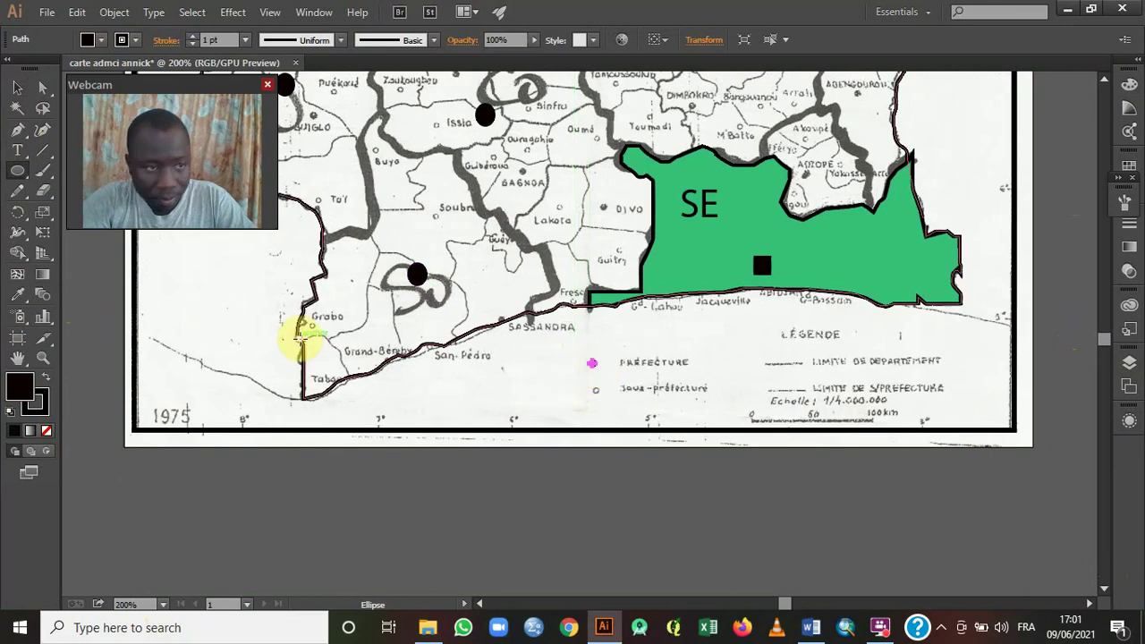
{"action": "left_click", "coordinate": [18, 88]}
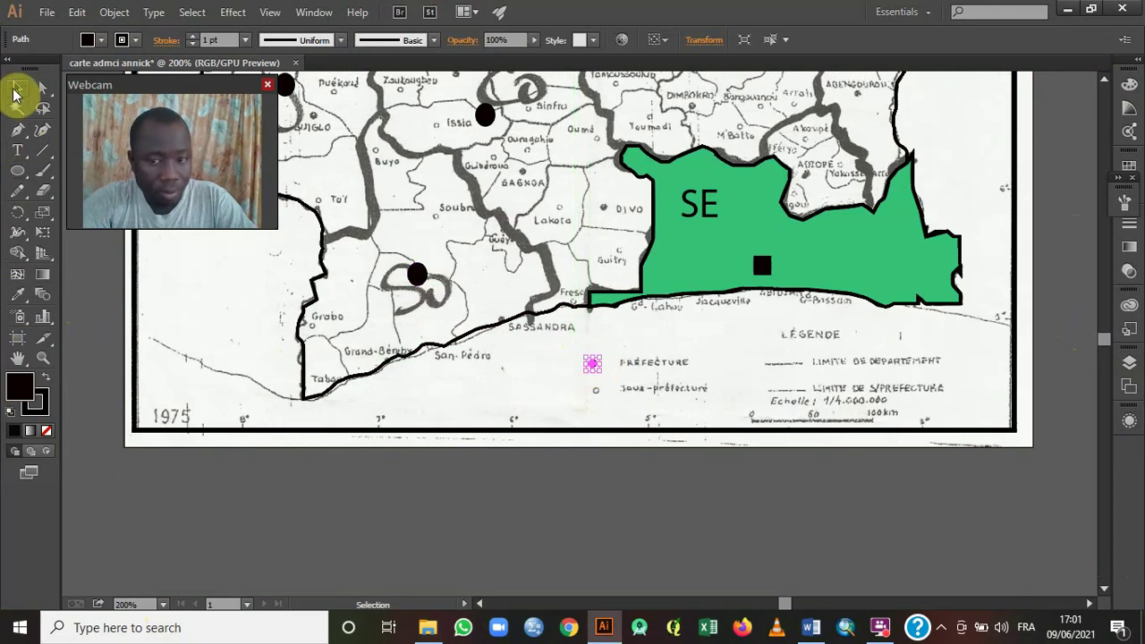
Check which symbols belong to the Legende layer by selecting its artwork and the small legend dot.
{"action": "left_click", "coordinate": [461, 417]}
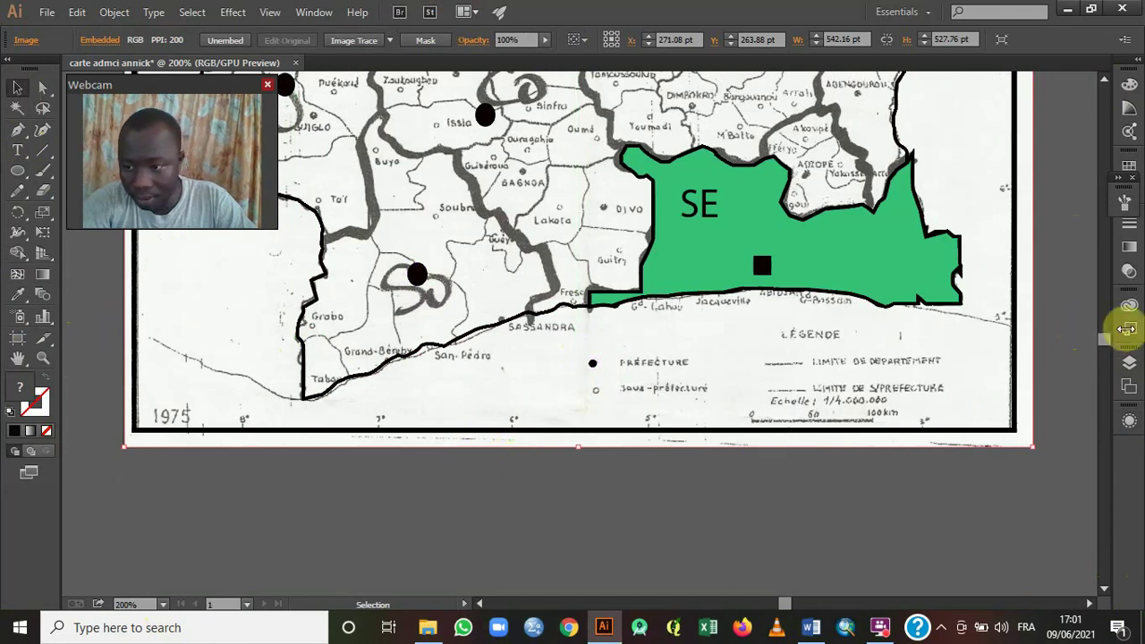
{"action": "left_click", "coordinate": [1129, 362]}
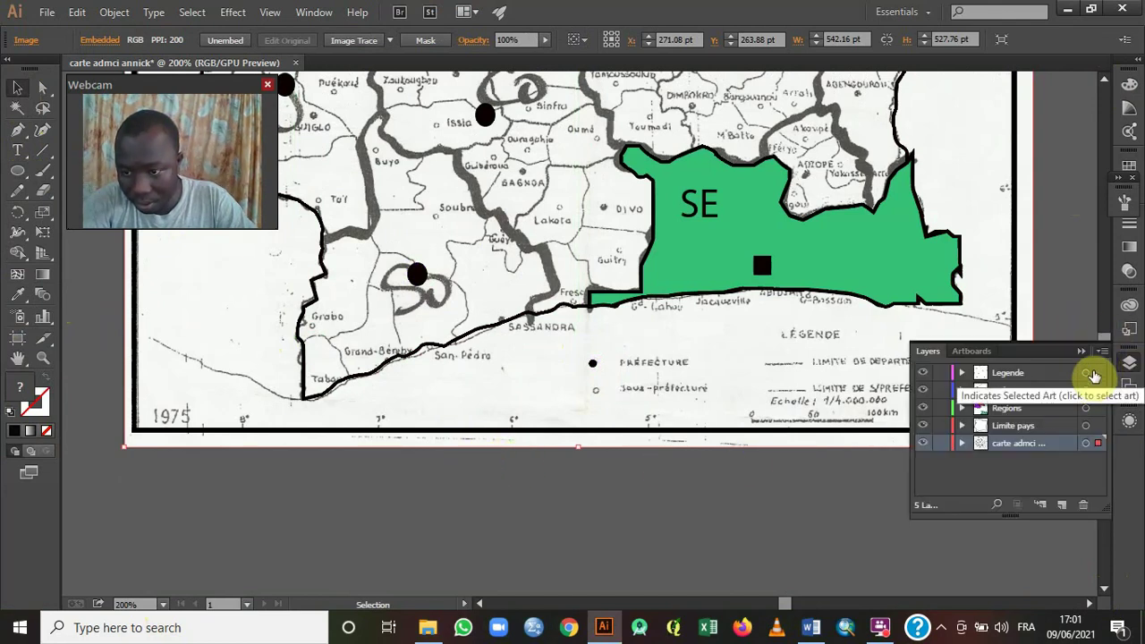
{"action": "left_click", "coordinate": [1088, 374]}
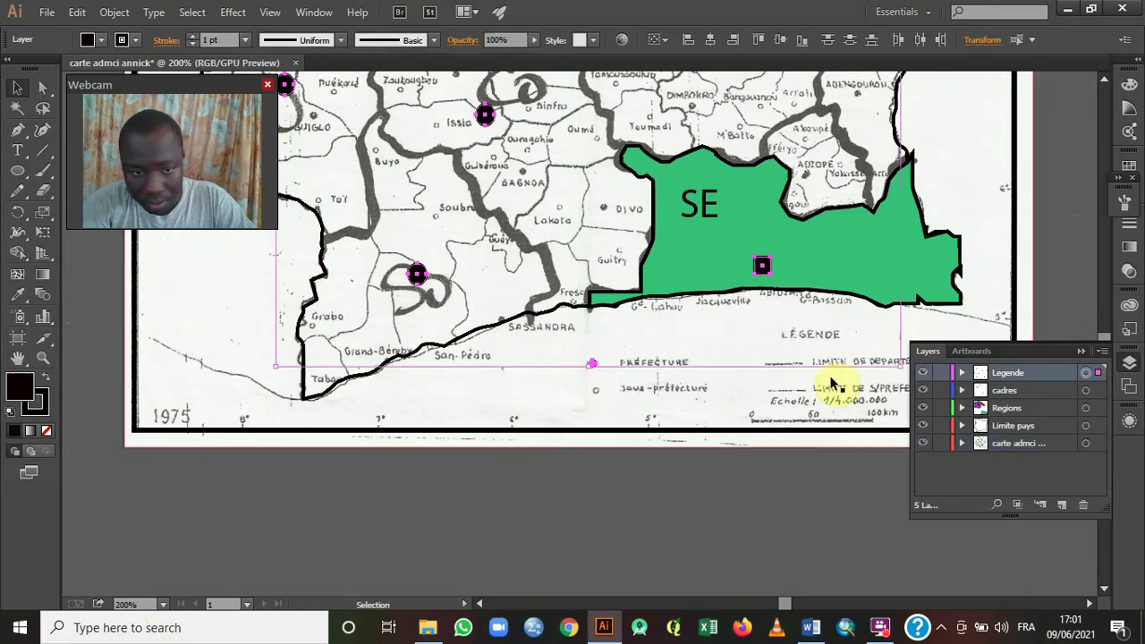
{"action": "left_click", "coordinate": [575, 467]}
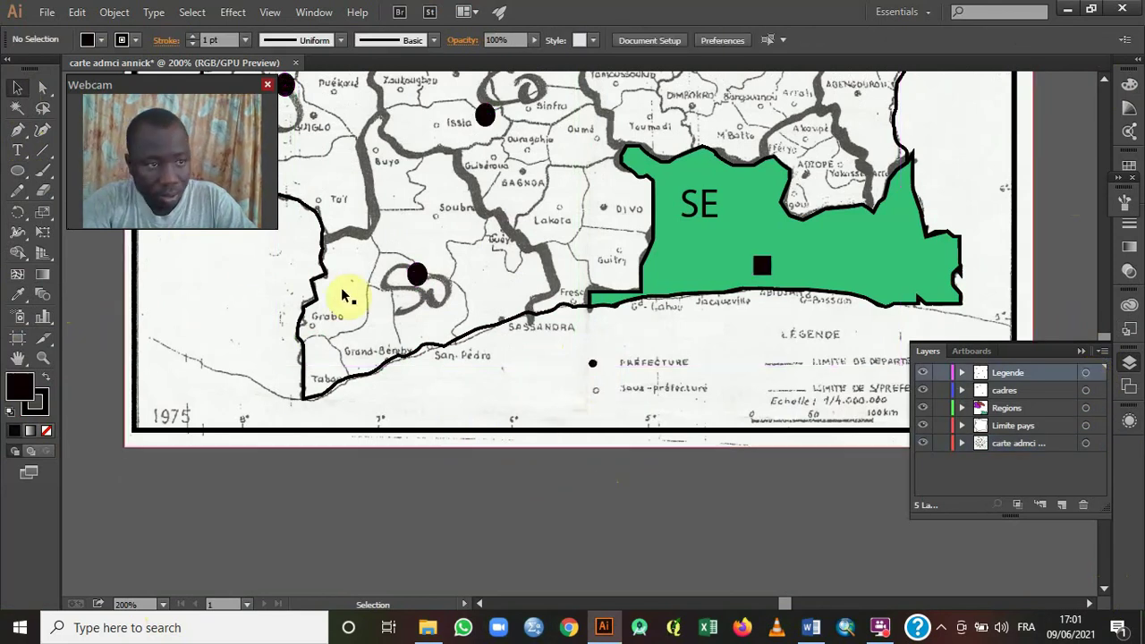
{"action": "left_click", "coordinate": [17, 89]}
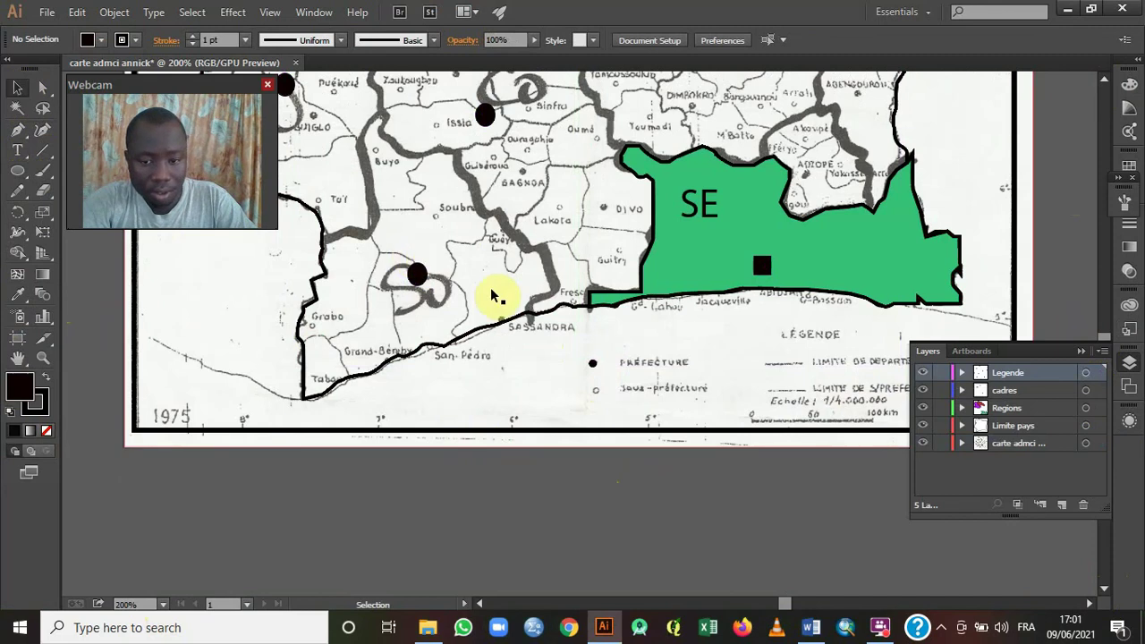
{"action": "left_click", "coordinate": [595, 366]}
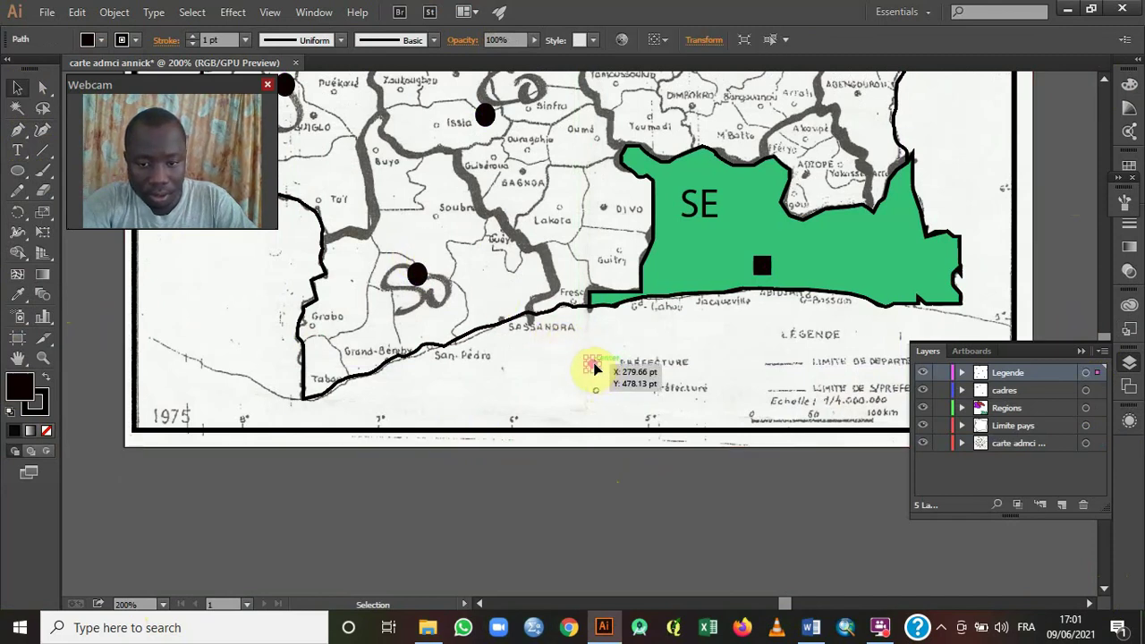
{"action": "left_click", "coordinate": [562, 477]}
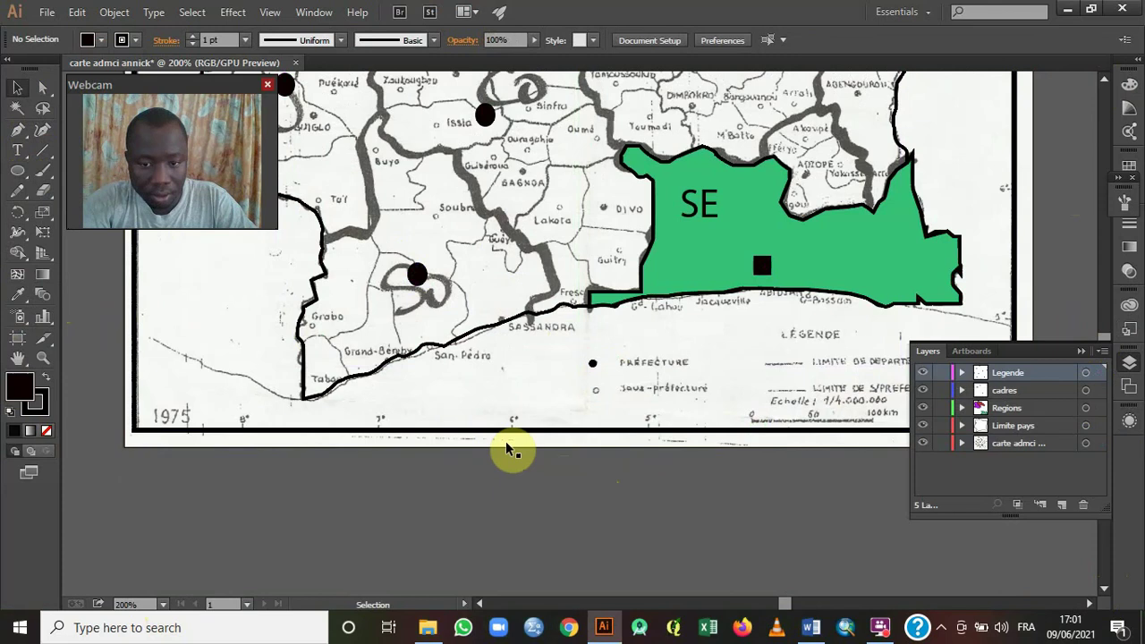
Add the text "Préfecture" in 24 pt Myriad Pro beside the black legend dot.
{"action": "key", "text": "t"}
{"action": "left_click", "coordinate": [612, 360]}
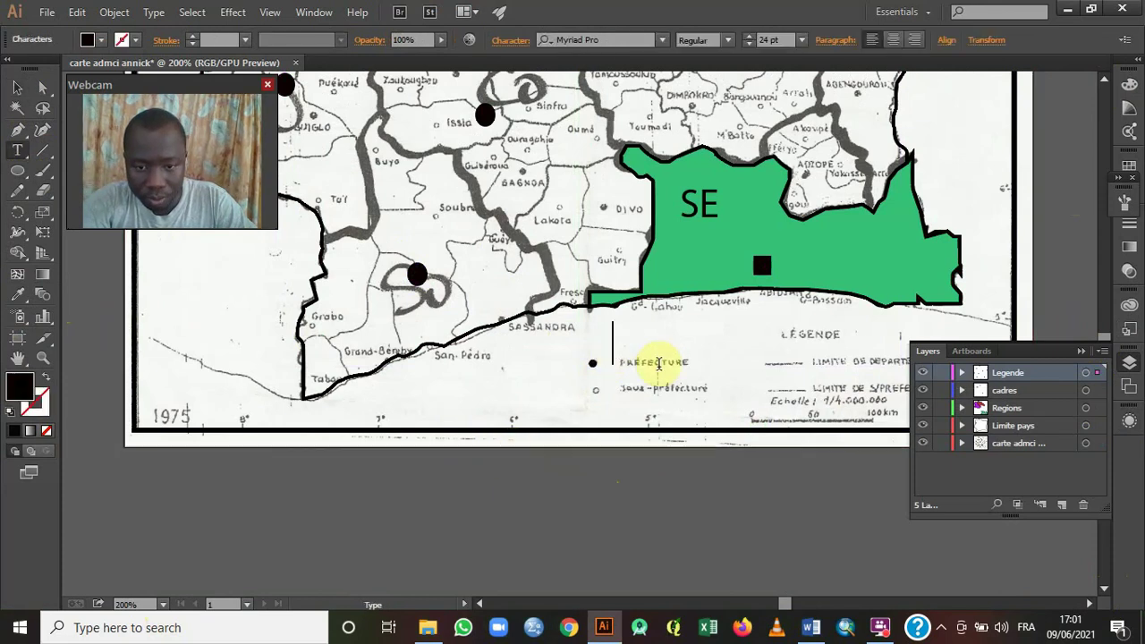
{"action": "type", "text": "Préfecture"}
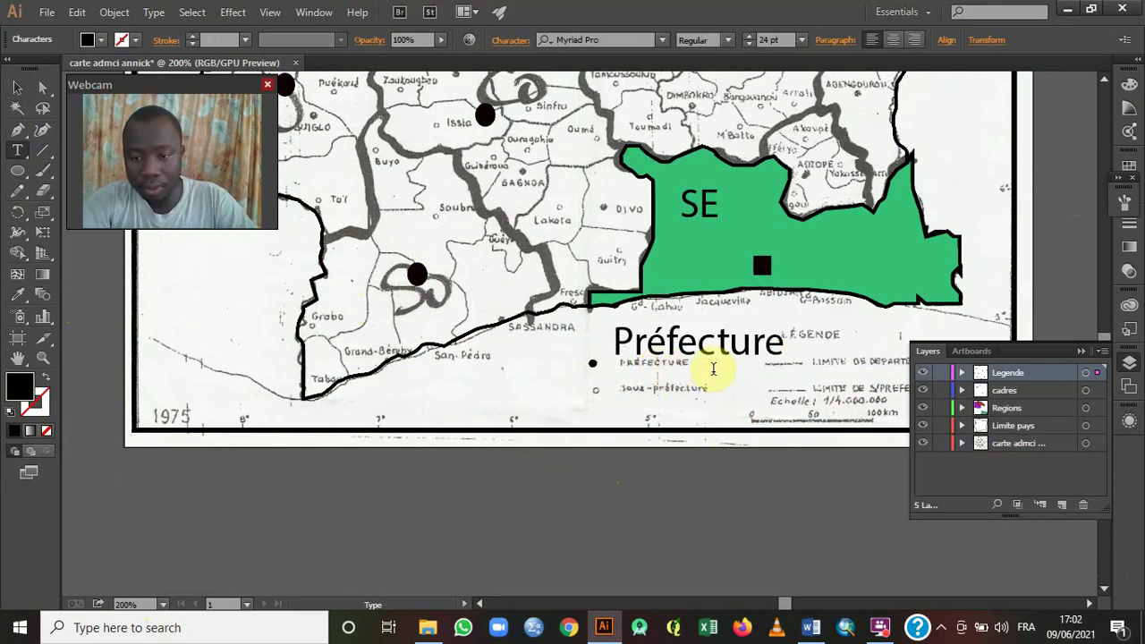
Reduce the "Préfecture" legend text to 10 pt and align it beside the black legend dot.
{"action": "left_click_drag", "start_coordinate": [784, 346], "coordinate": [605, 336]}
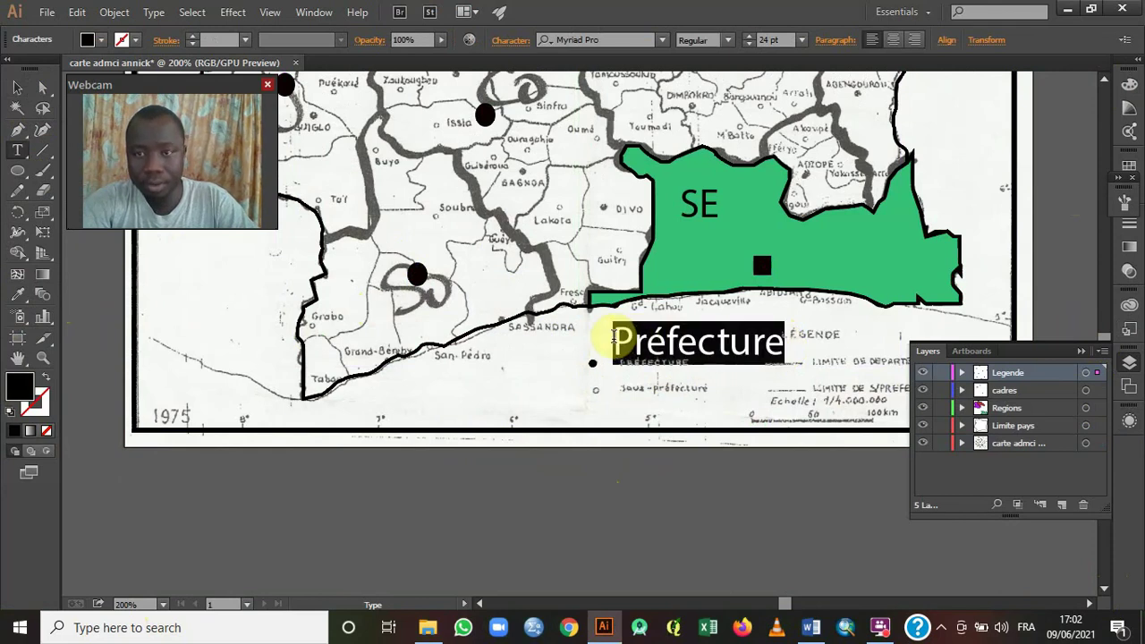
{"action": "left_click", "coordinate": [801, 44]}
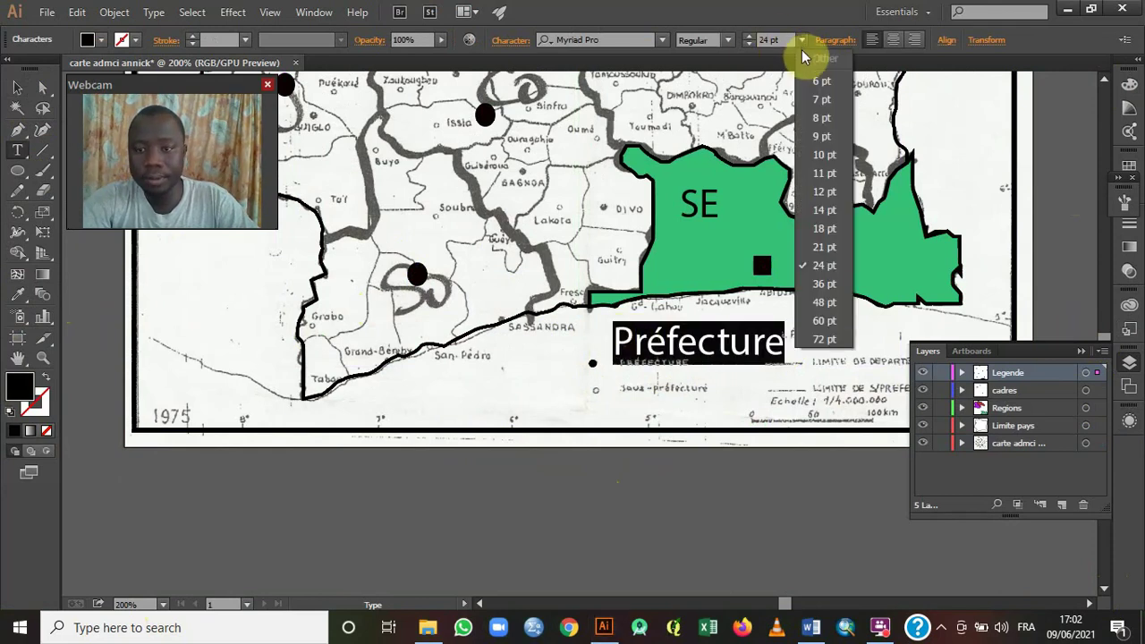
{"action": "left_click", "coordinate": [817, 155]}
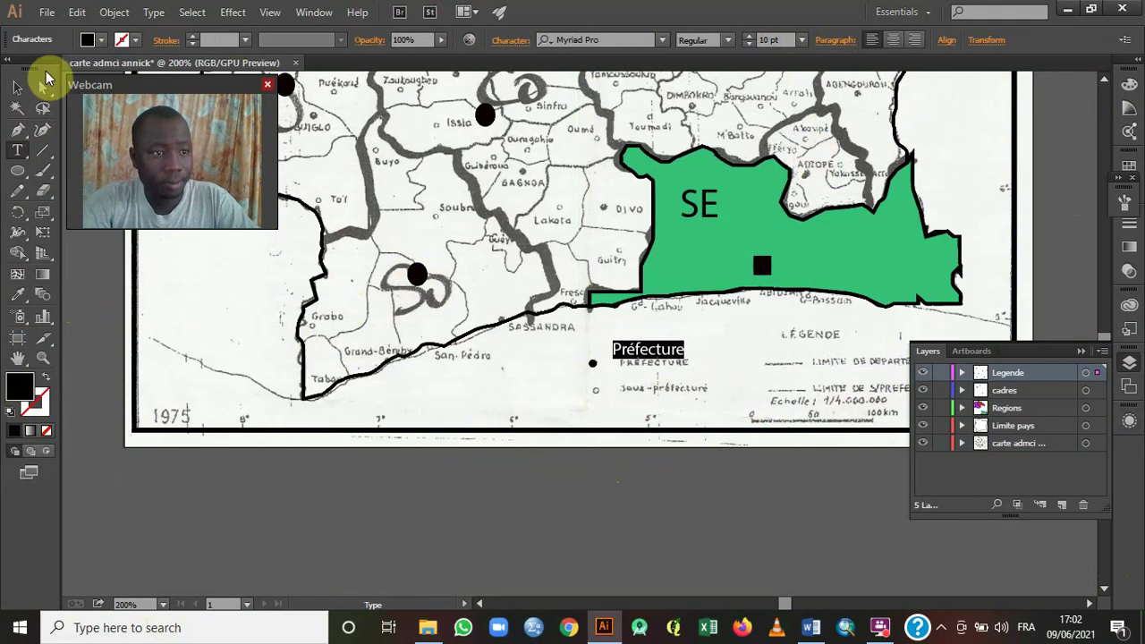
{"action": "left_click", "coordinate": [19, 88]}
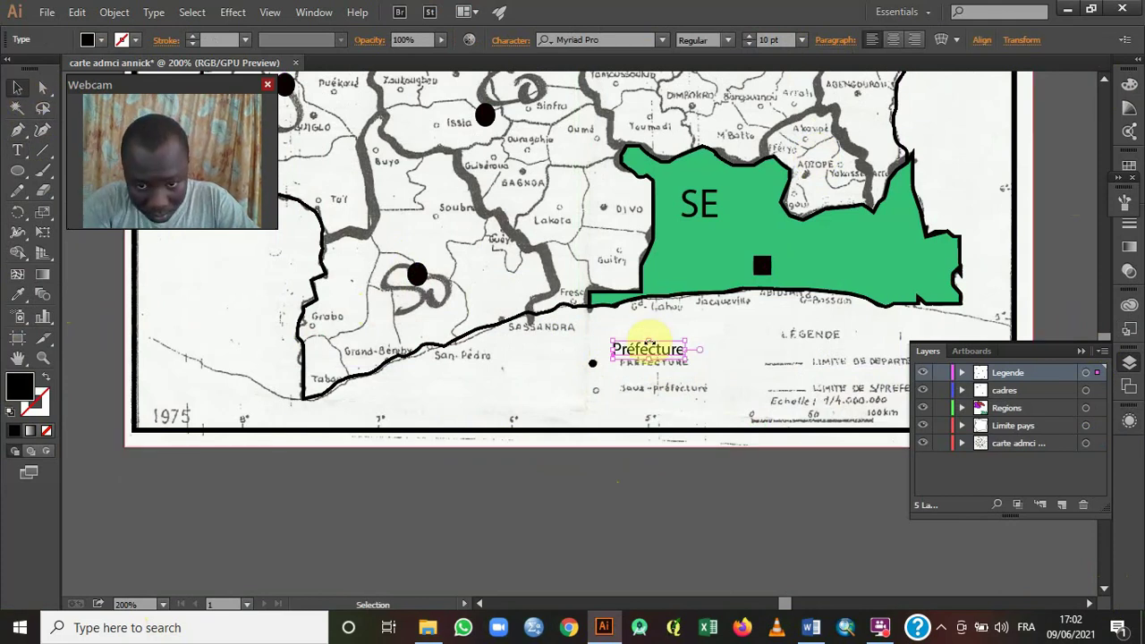
{"action": "left_click_drag", "start_coordinate": [652, 354], "coordinate": [679, 371]}
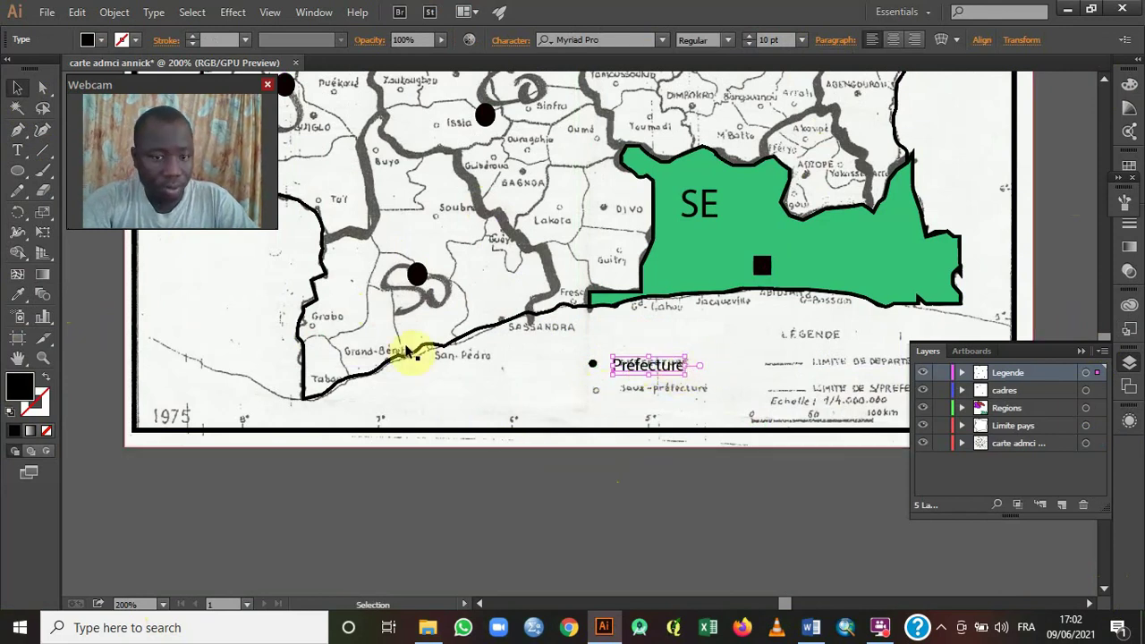
Duplicate the black legend dot onto the scanned sous-préfecture symbol and remove the copy's fill.
{"action": "left_click", "coordinate": [593, 366]}
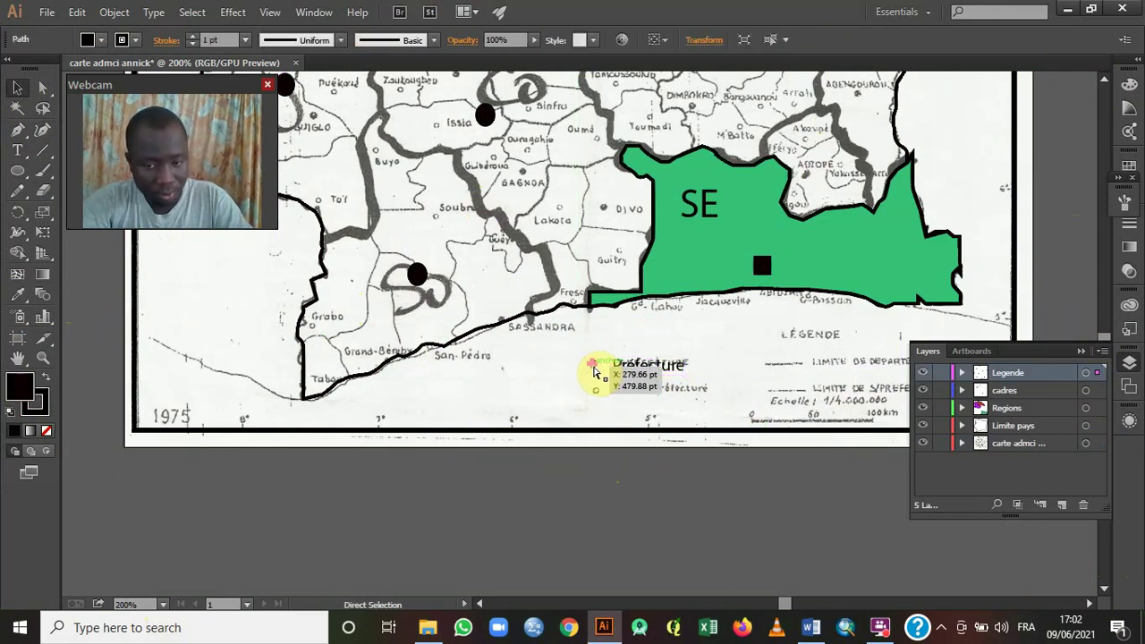
{"action": "left_click_drag", "start_coordinate": [580, 334], "coordinate": [593, 388]}
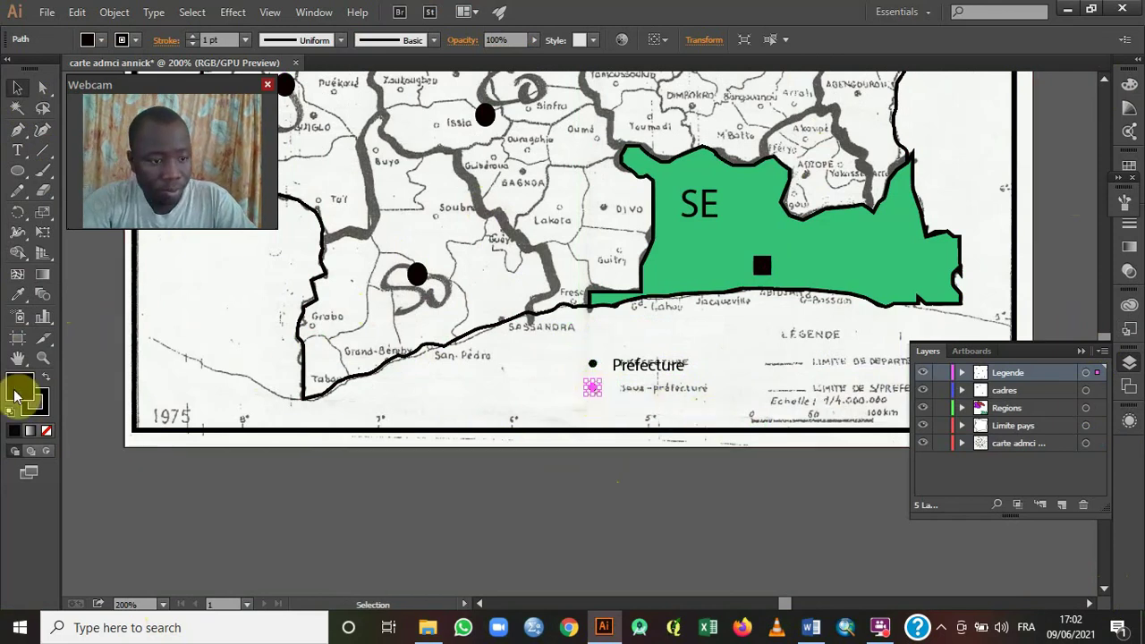
{"action": "left_click", "coordinate": [46, 430]}
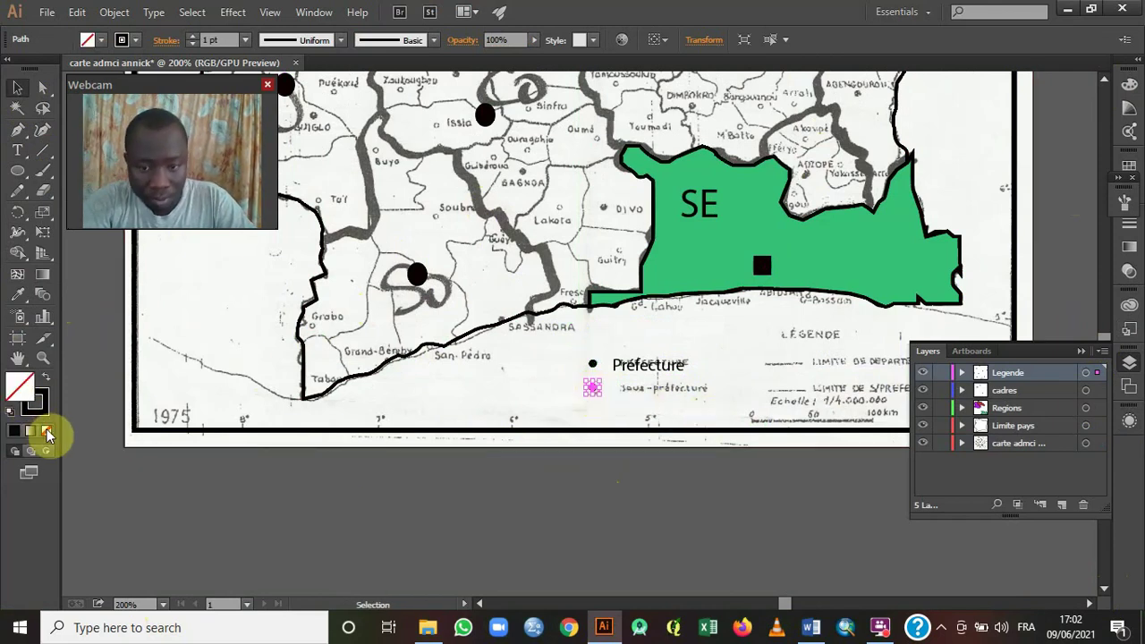
{"action": "left_click", "coordinate": [462, 513]}
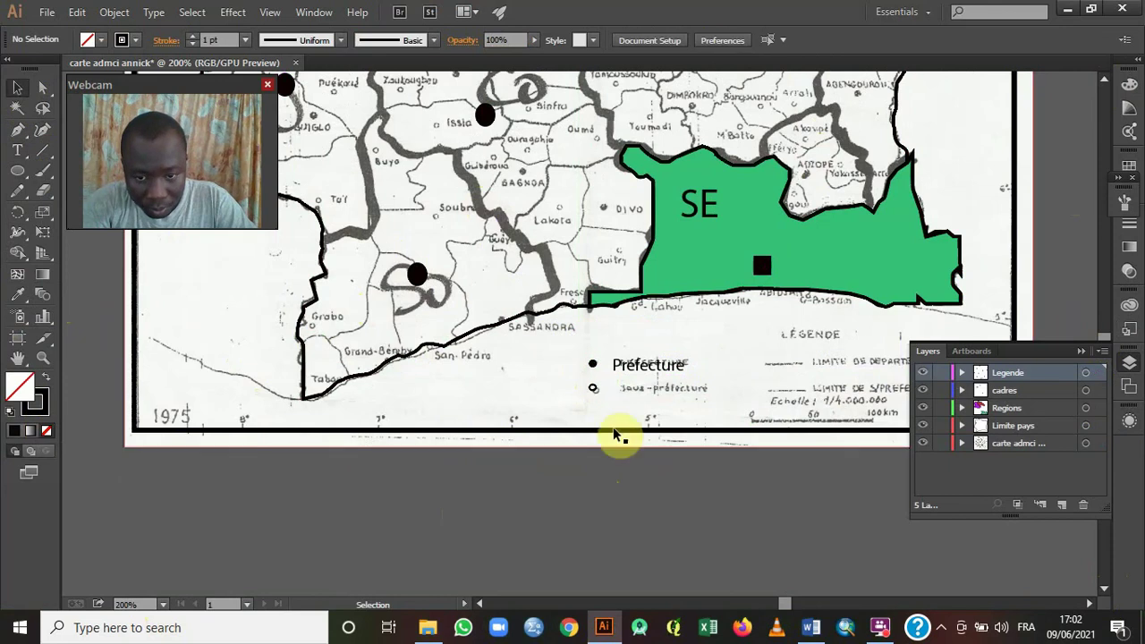
Duplicate the "Préfecture" label beside the hollow circle, change its text to "Sous Préfecture", and align both labels.
{"action": "left_click", "coordinate": [642, 372]}
{"action": "key", "text": "ctrl+c"}
{"action": "key", "text": "ctrl+v"}
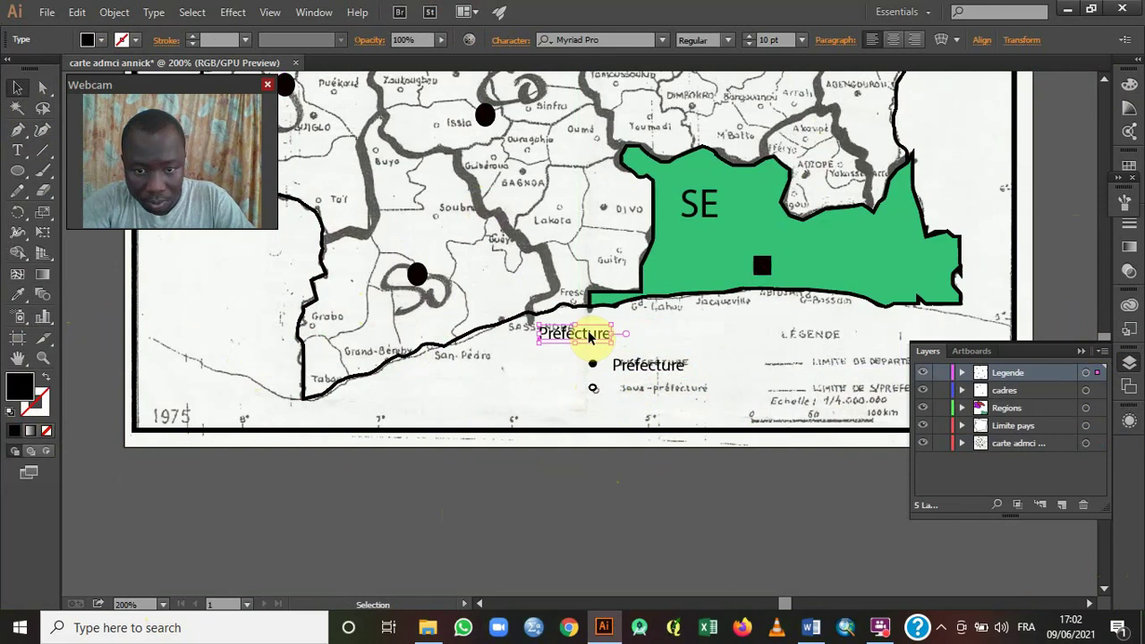
{"action": "left_click_drag", "start_coordinate": [589, 336], "coordinate": [633, 386]}
{"action": "key", "text": "t"}
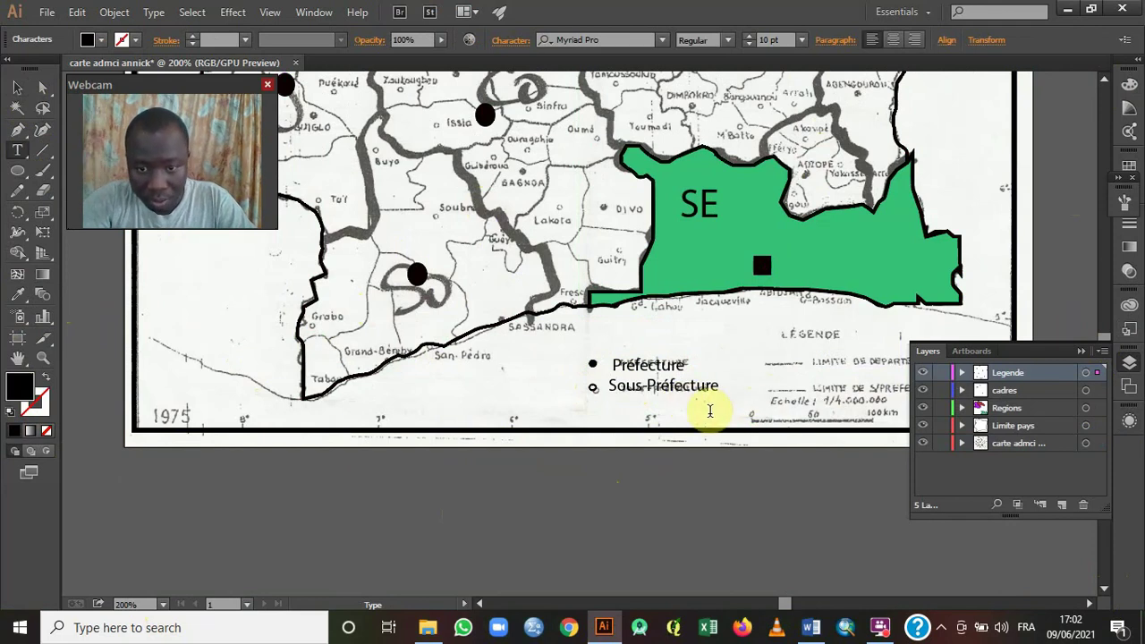
{"action": "left_click", "coordinate": [17, 88]}
{"action": "left_click_drag", "start_coordinate": [656, 386], "coordinate": [653, 367]}
{"action": "left_click", "coordinate": [661, 367]}
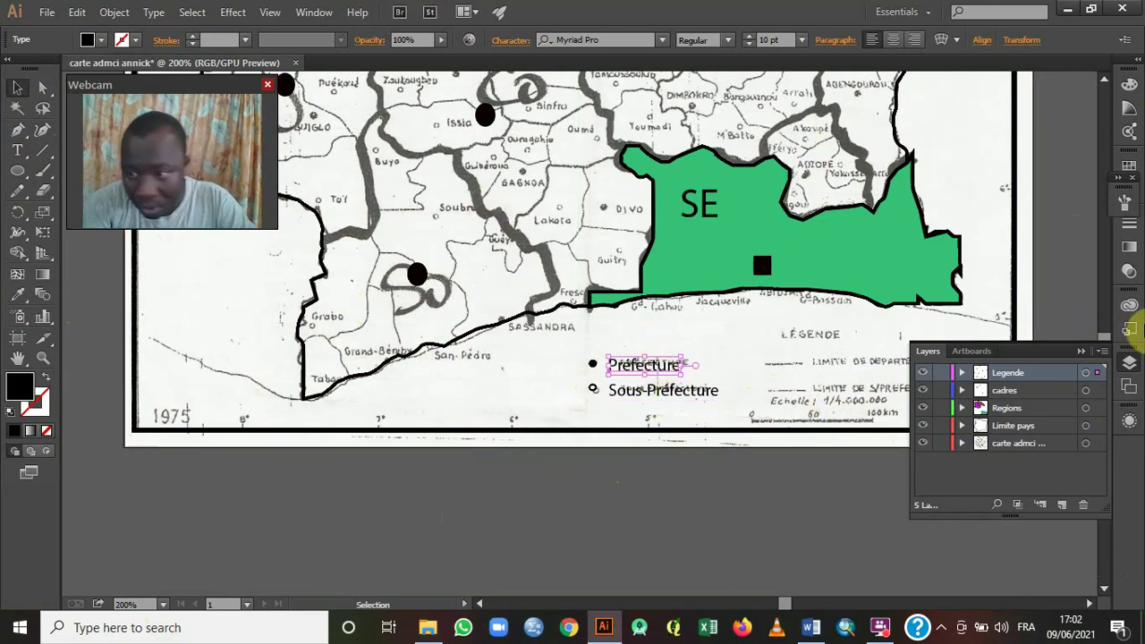
Draw a short horizontal line segment over the scanned LIMITE DE DEPARTEMENT symbol in the legend.
{"action": "left_click", "coordinate": [1082, 351]}
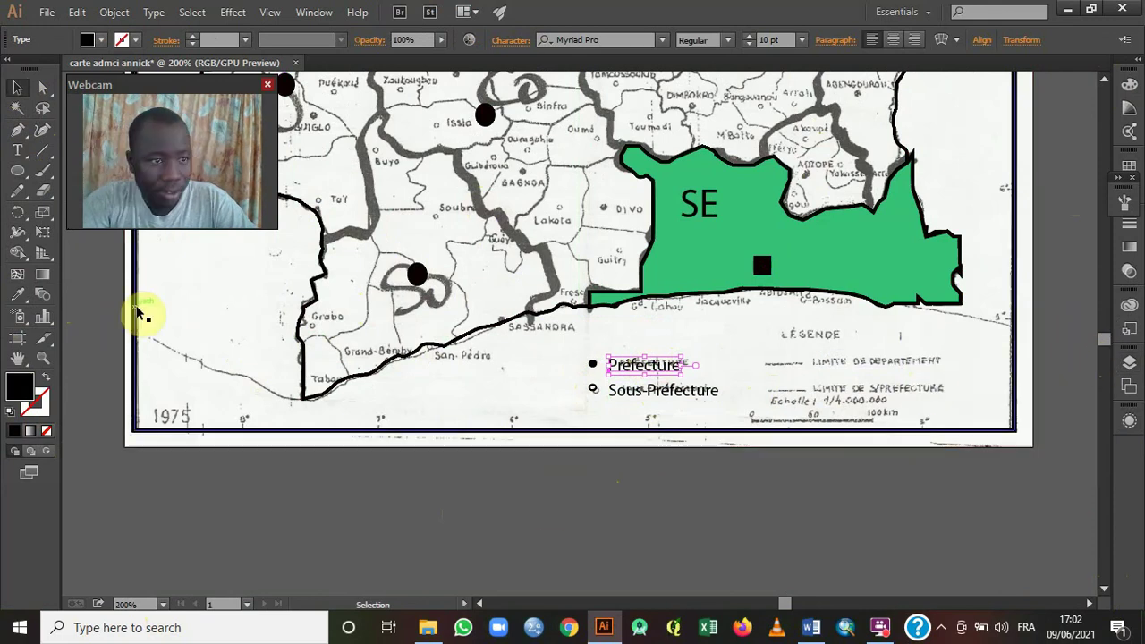
{"action": "left_click", "coordinate": [39, 153]}
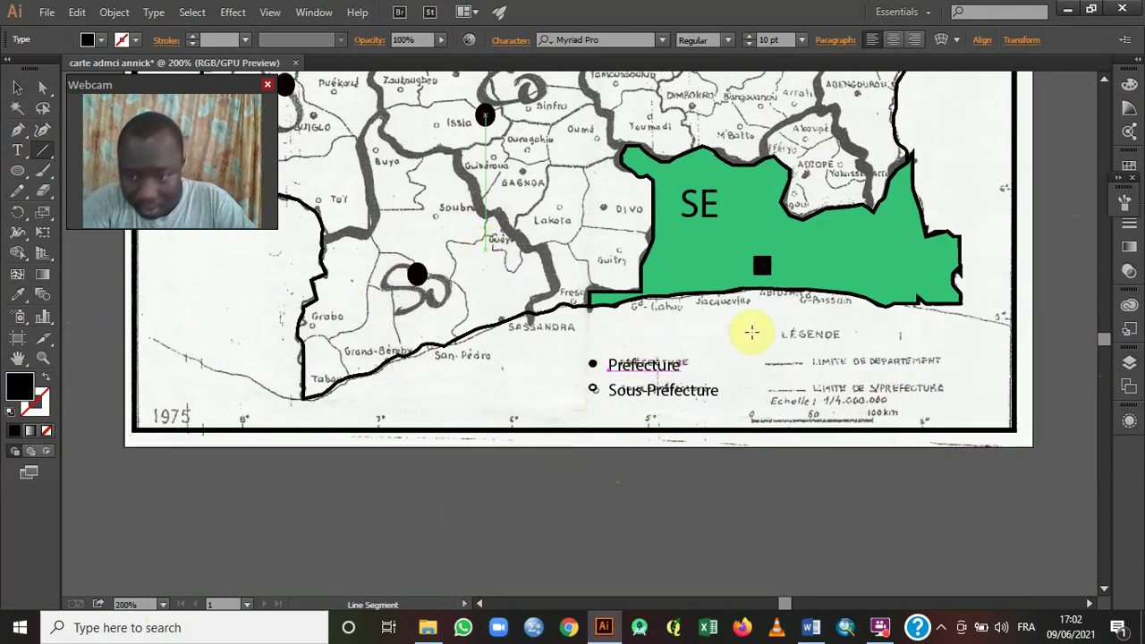
{"action": "left_click_drag", "start_coordinate": [764, 364], "coordinate": [803, 364]}
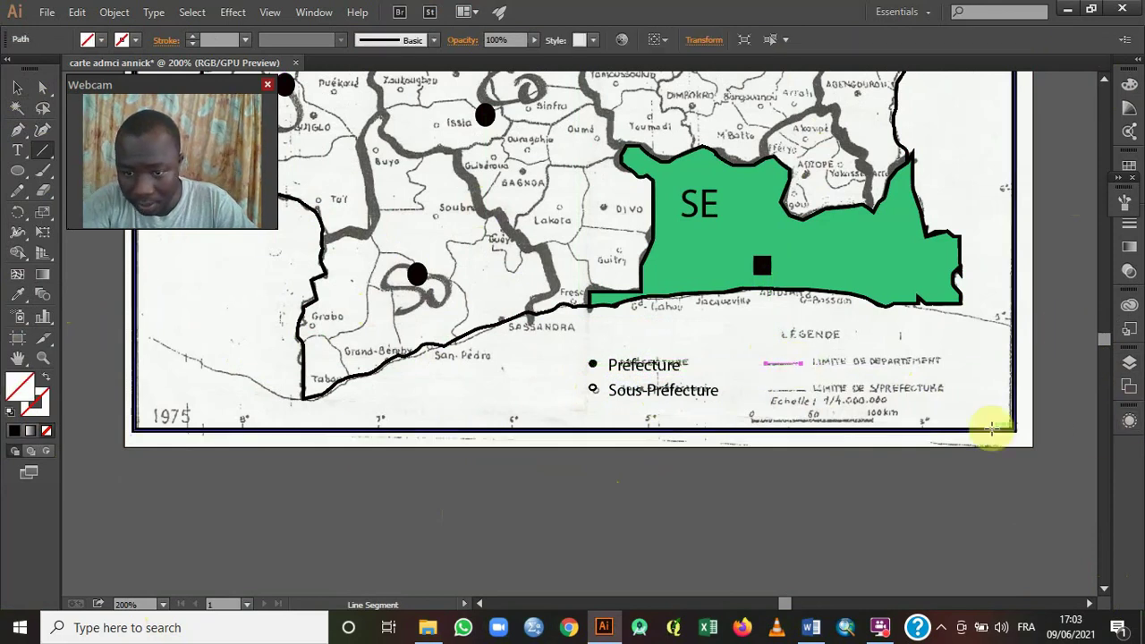
{"action": "left_click", "coordinate": [16, 89]}
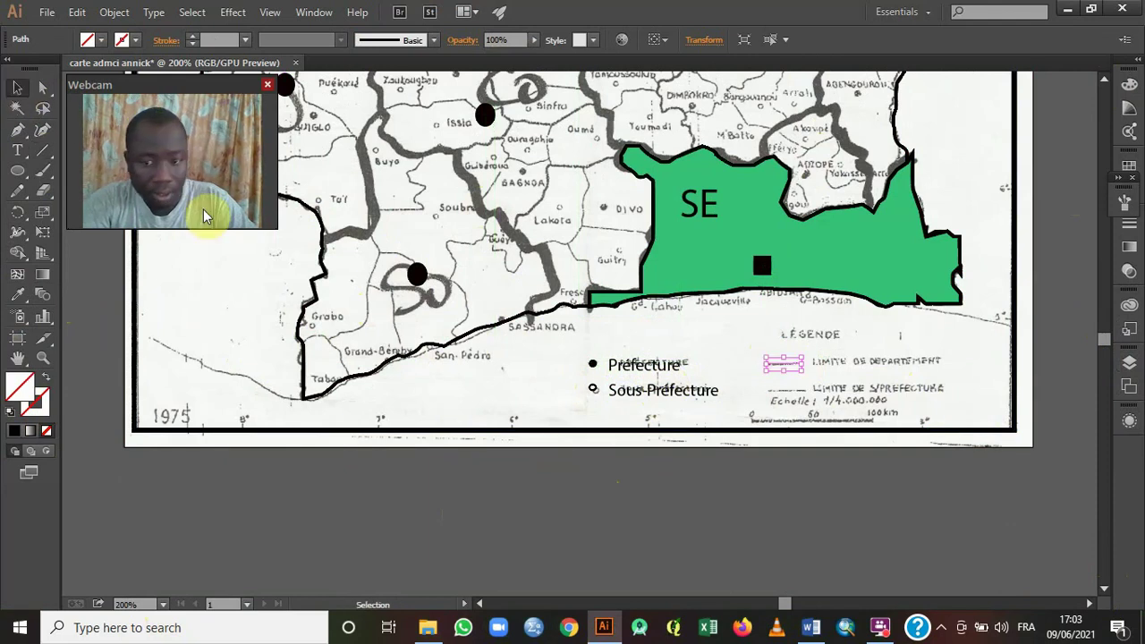
{"action": "left_click", "coordinate": [545, 480]}
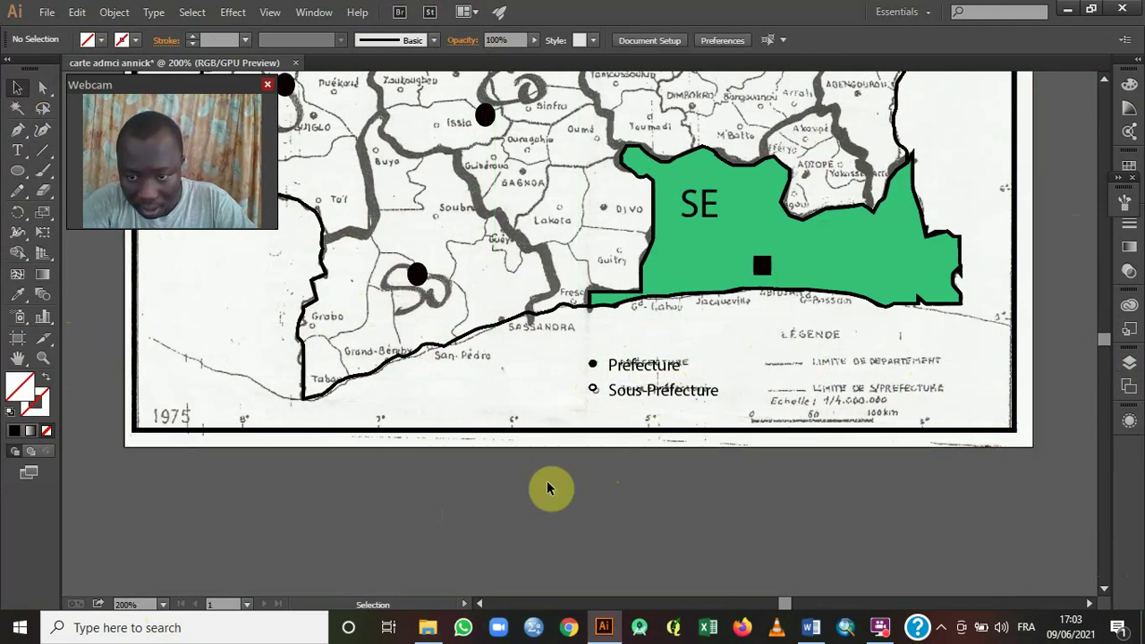
Give the short legend line a black 1 pt stroke with no fill.
{"action": "left_click", "coordinate": [784, 365]}
{"action": "left_click", "coordinate": [42, 397]}
{"action": "left_click", "coordinate": [18, 431]}
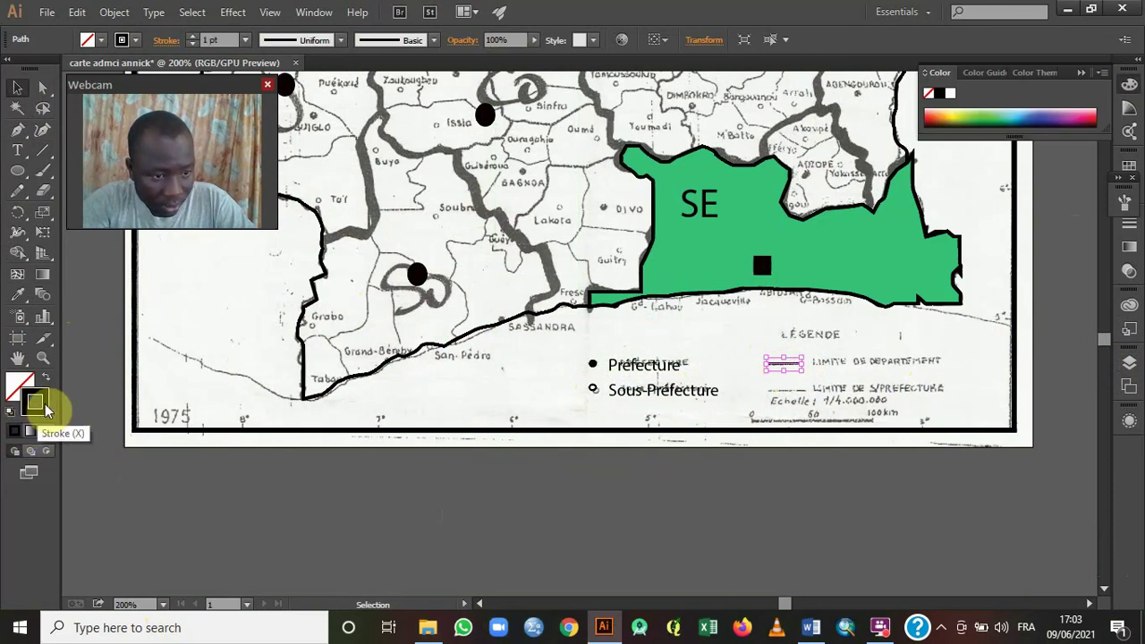
{"action": "left_click", "coordinate": [18, 386]}
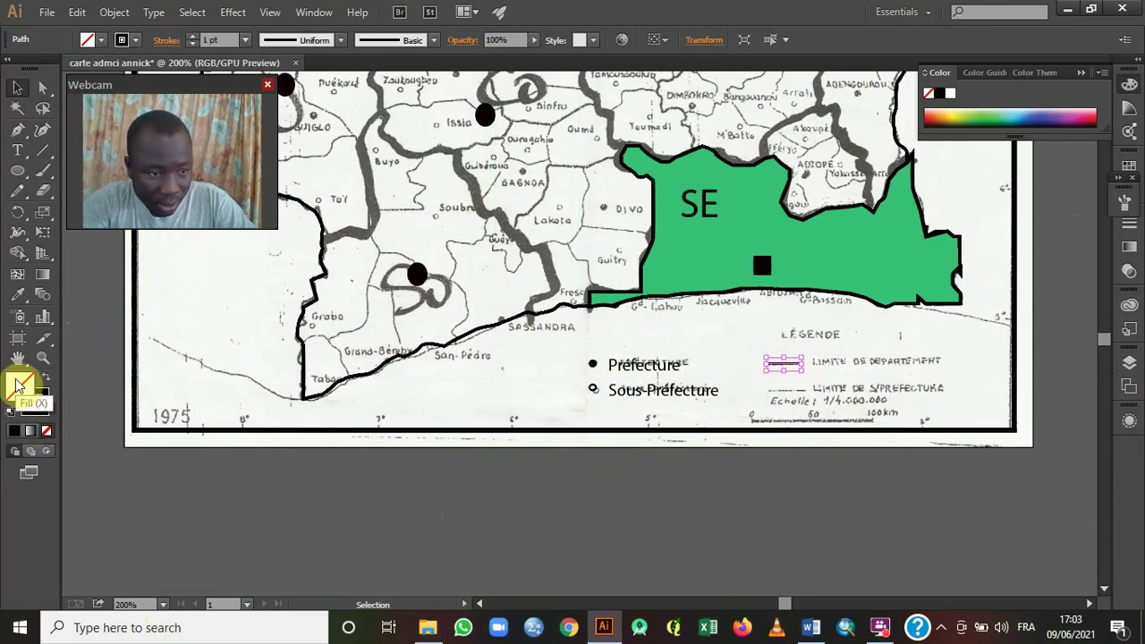
{"action": "left_click", "coordinate": [44, 400]}
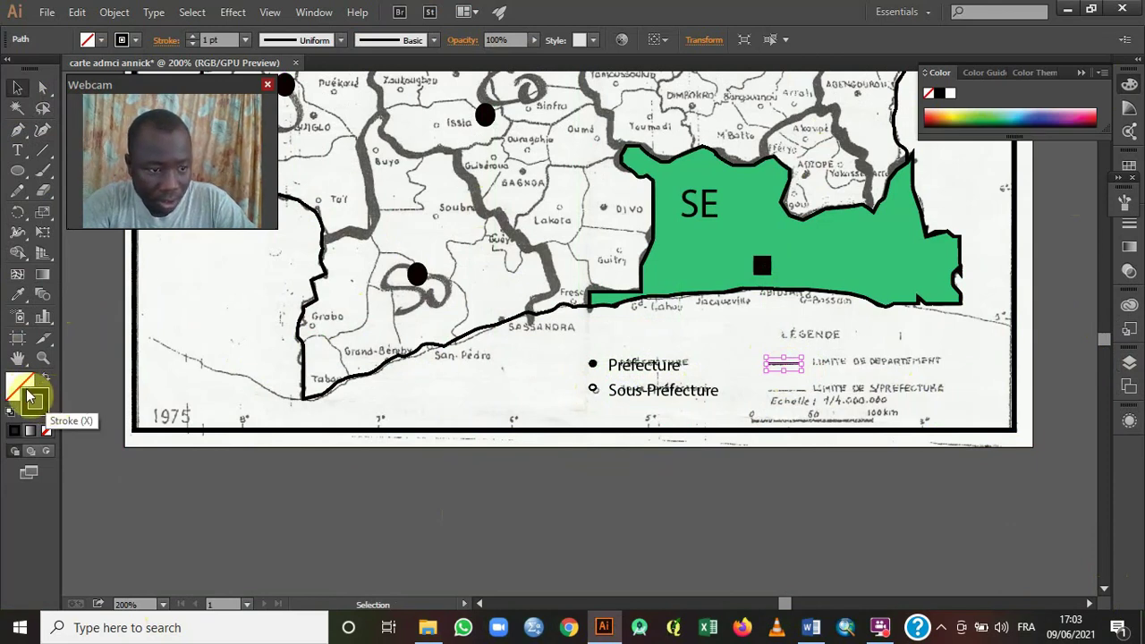
{"action": "left_click", "coordinate": [16, 378]}
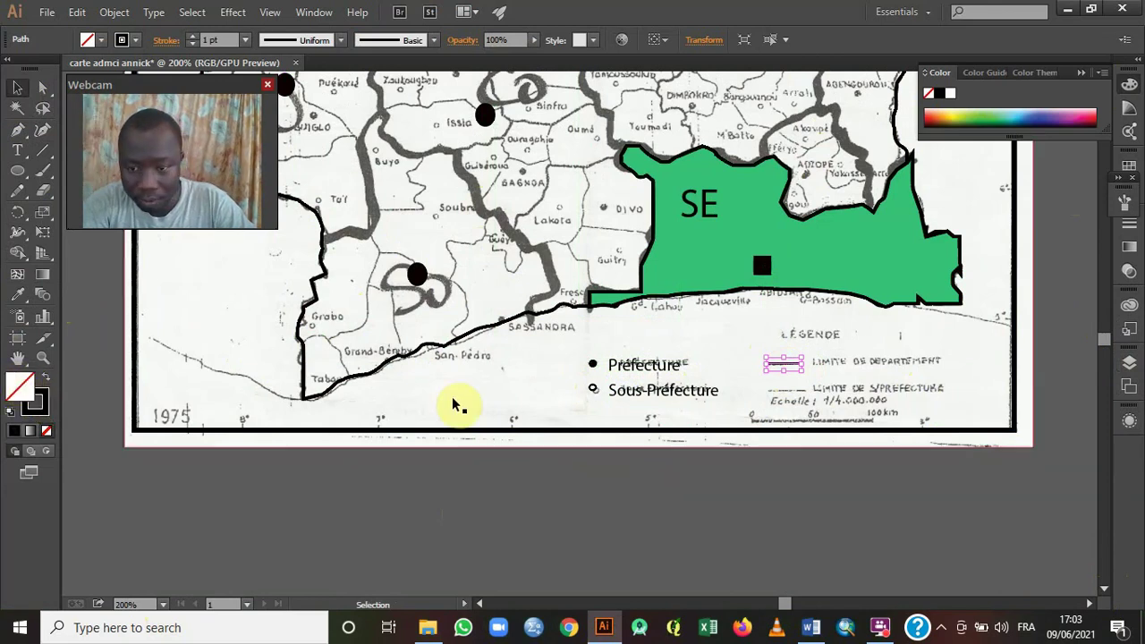
Add the 10 pt text "Limite administrative" and place it beside the black legend line.
{"action": "left_click", "coordinate": [17, 150]}
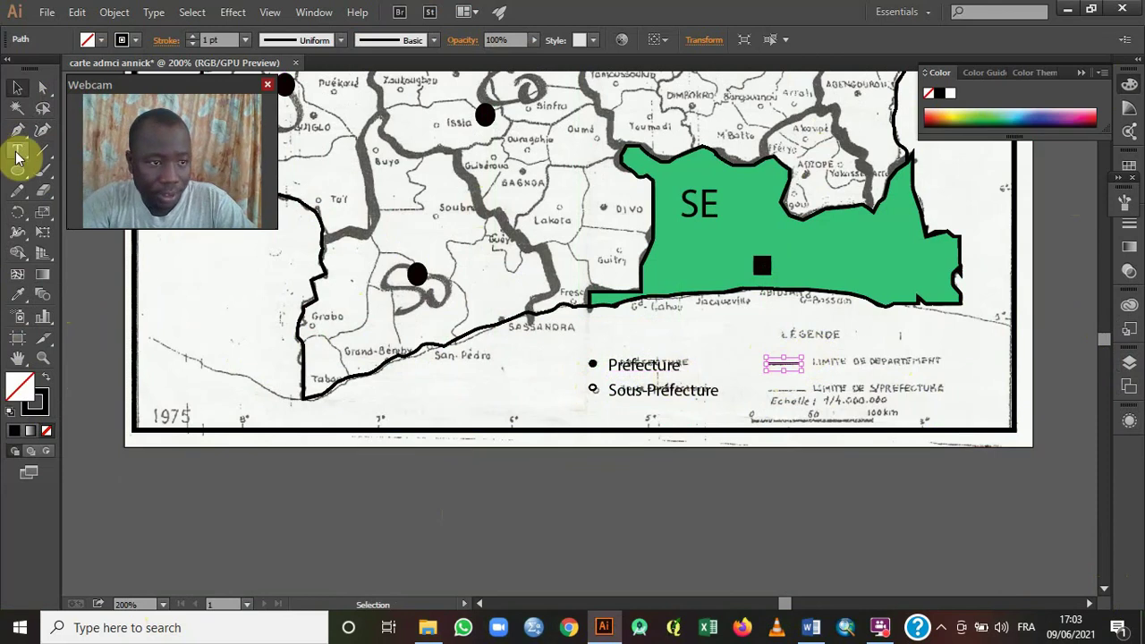
{"action": "left_click", "coordinate": [811, 356]}
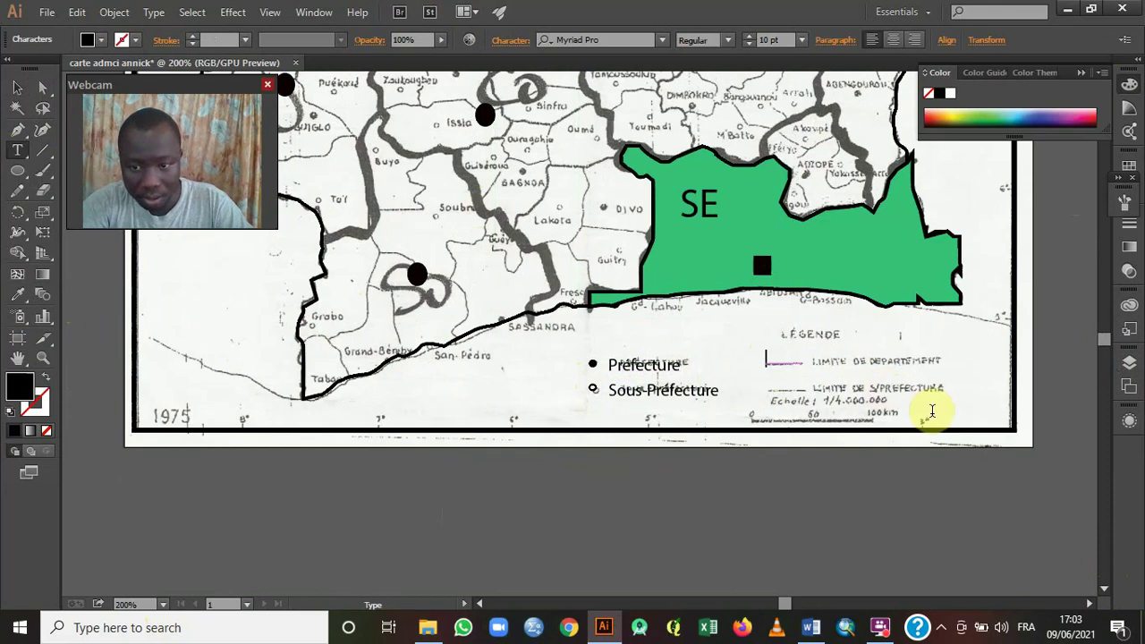
{"action": "key", "text": "ctrl+z"}
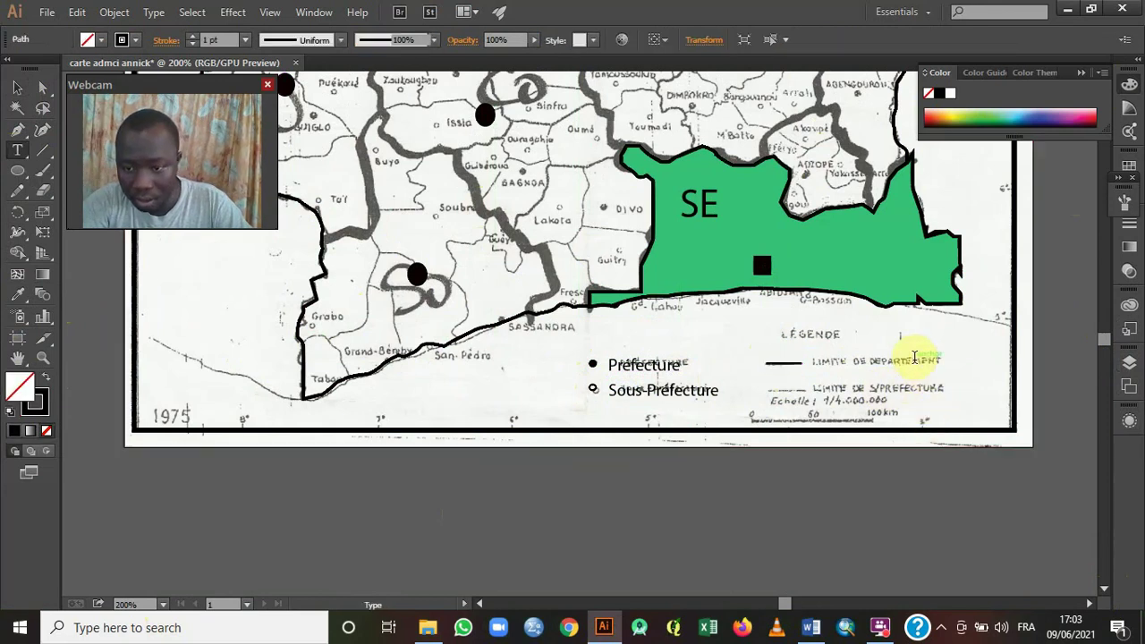
{"action": "left_click", "coordinate": [914, 358]}
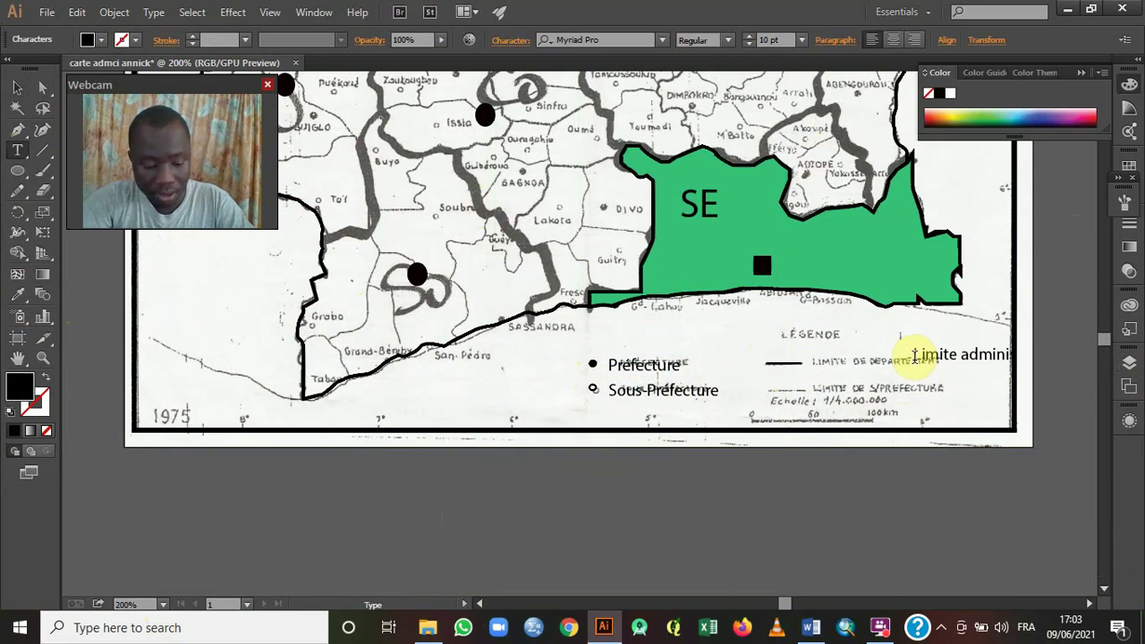
{"action": "type", "text": "ve"}
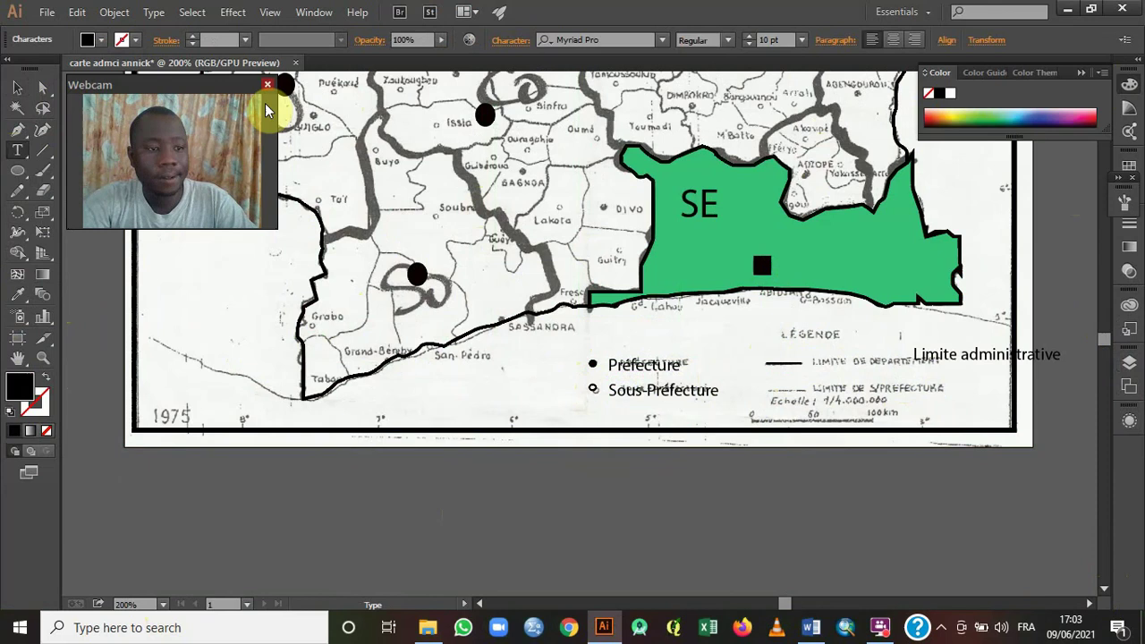
{"action": "left_click", "coordinate": [17, 88]}
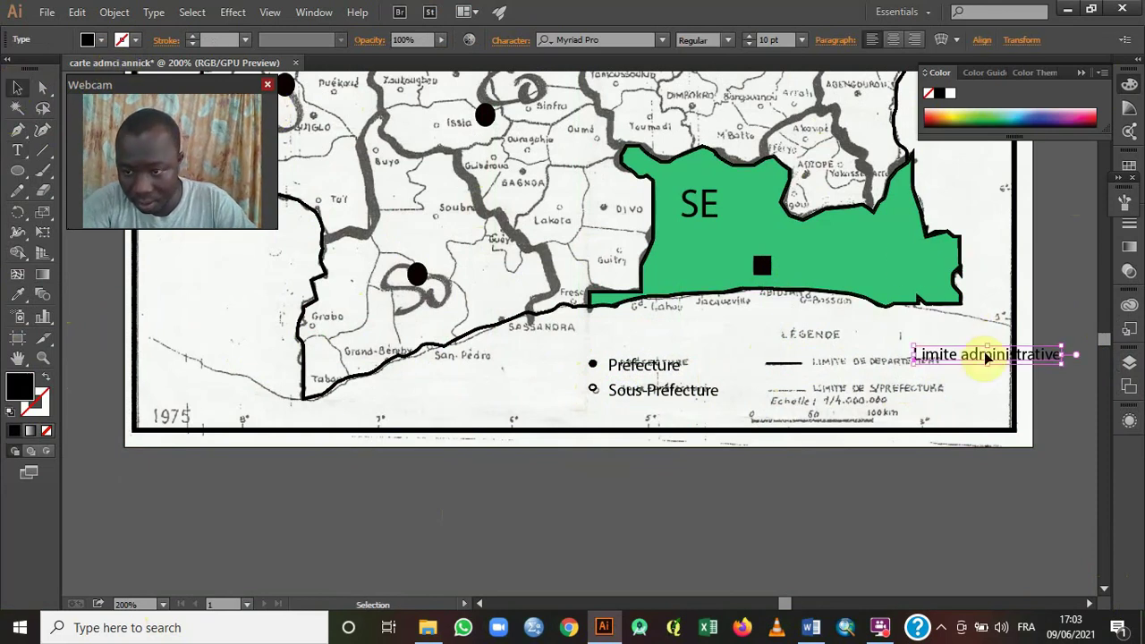
{"action": "left_click_drag", "start_coordinate": [984, 353], "coordinate": [876, 367]}
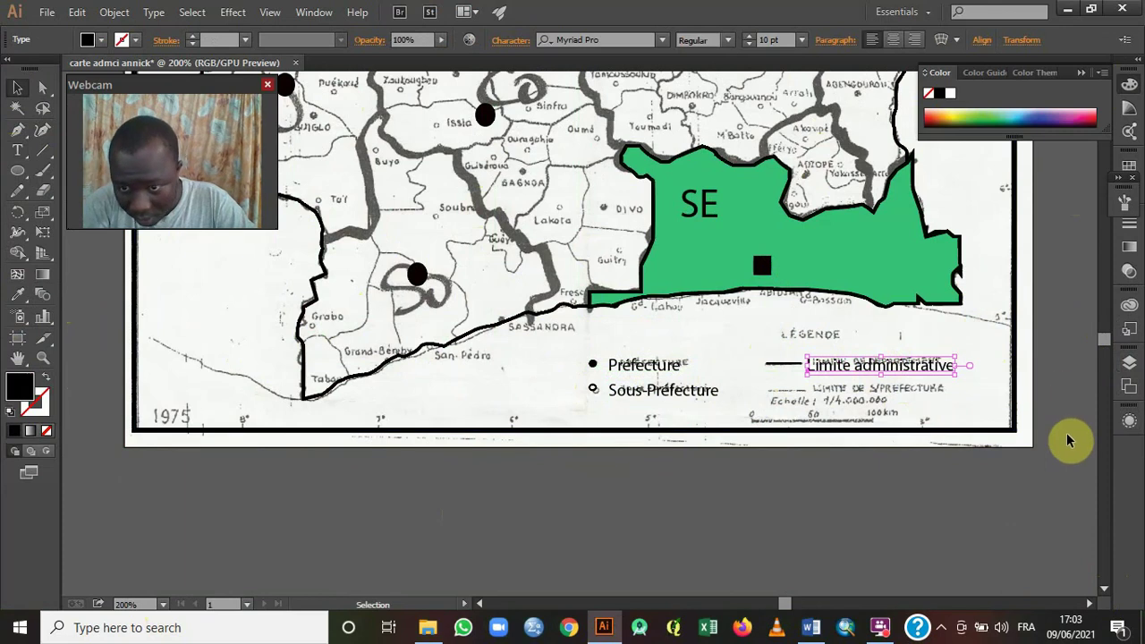
{"action": "left_click_drag", "start_coordinate": [858, 370], "coordinate": [863, 366]}
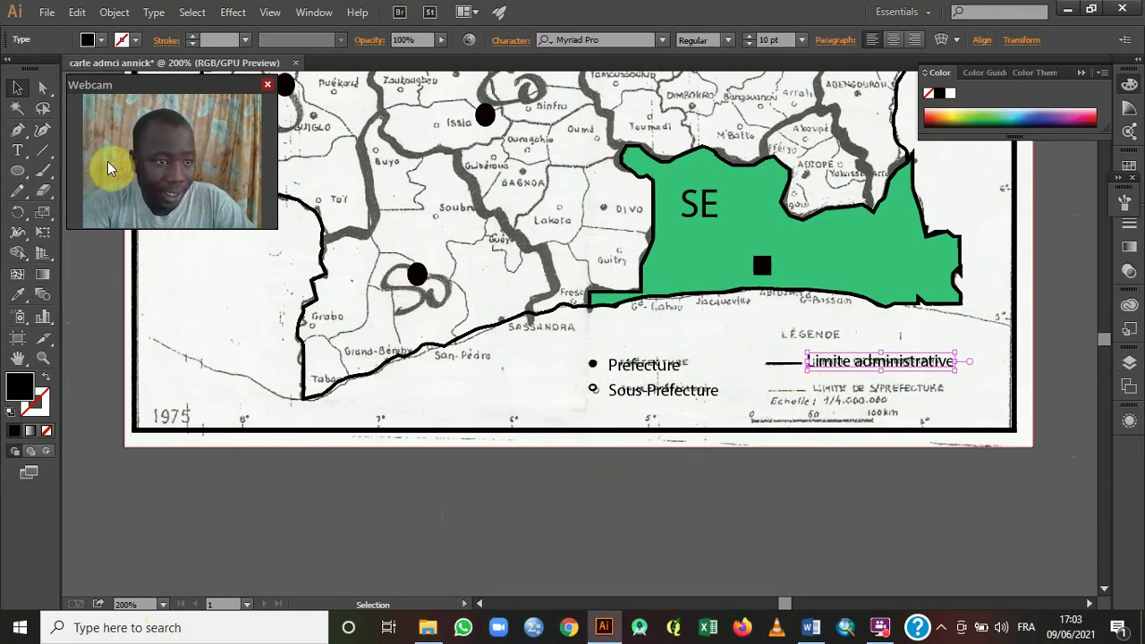
Draw a second horizontal line over the scanned LIMITE DE S/PREFECTURE symbol and give it a black stroke.
{"action": "left_click", "coordinate": [43, 148]}
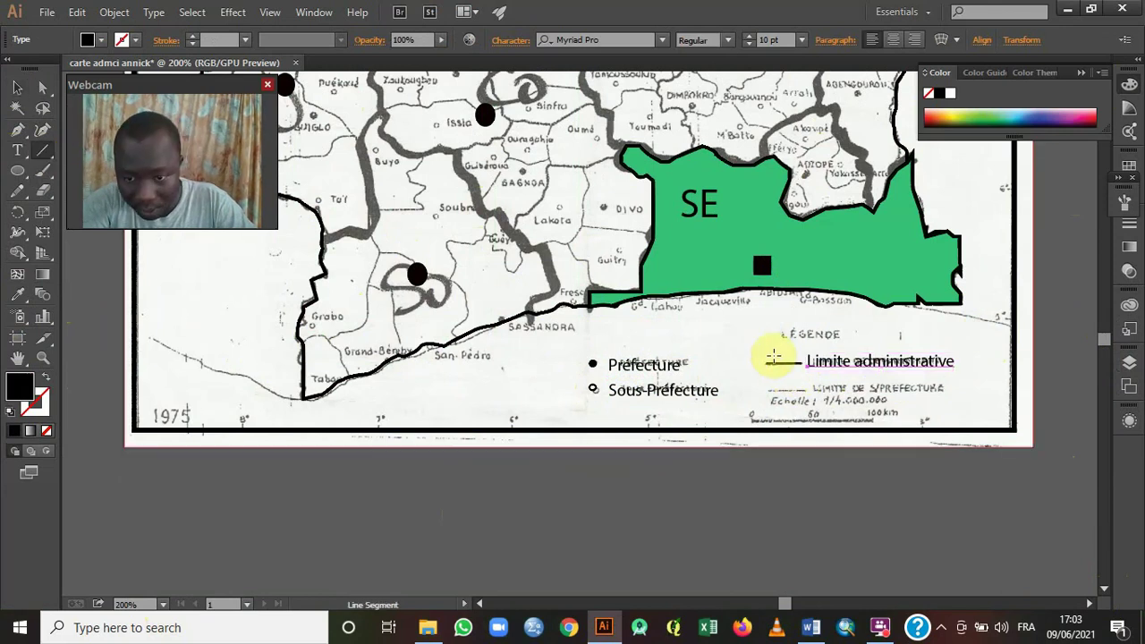
{"action": "left_click_drag", "start_coordinate": [767, 389], "coordinate": [810, 389]}
{"action": "left_click", "coordinate": [43, 411]}
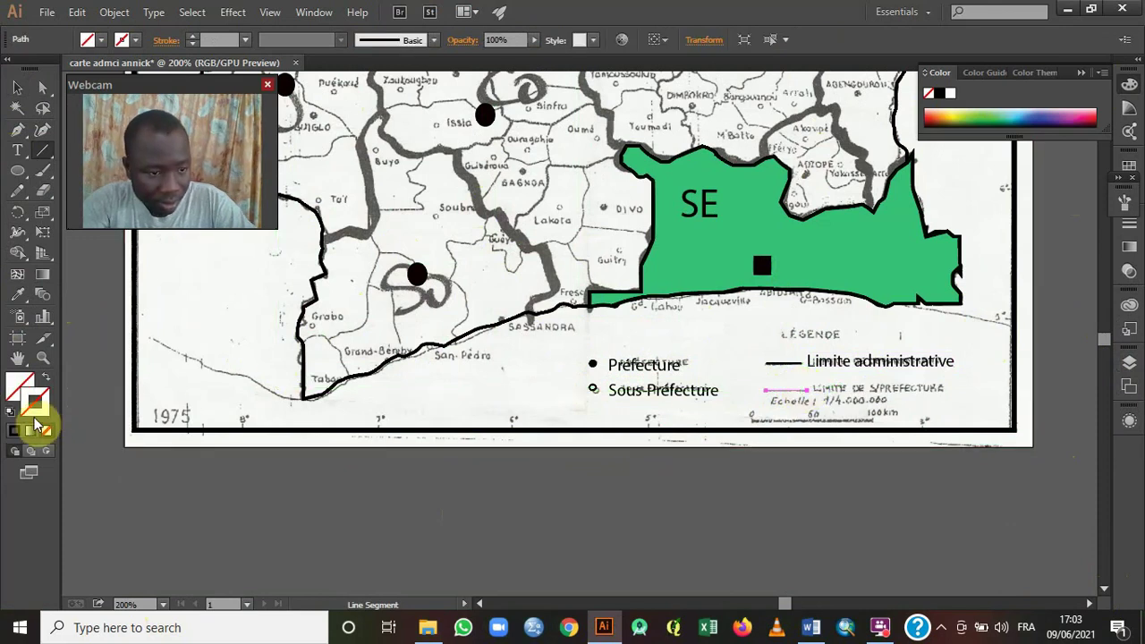
{"action": "left_click", "coordinate": [17, 430]}
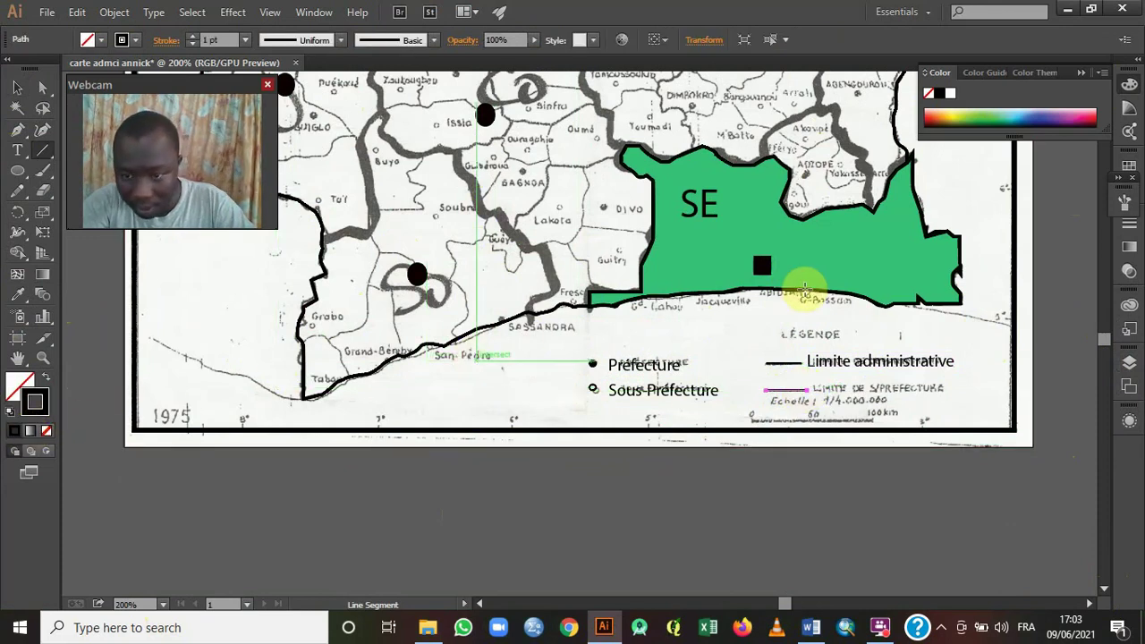
Apply the first dashed brush from the Borders_Dashed library to the second legend line.
{"action": "left_click", "coordinate": [1129, 204]}
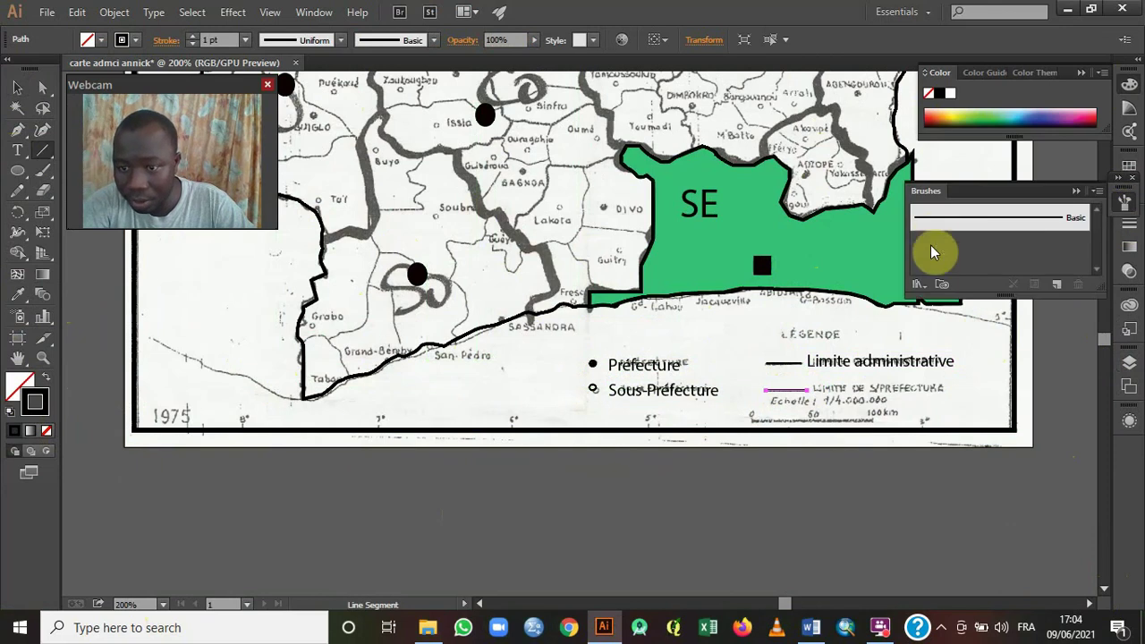
{"action": "left_click", "coordinate": [922, 284]}
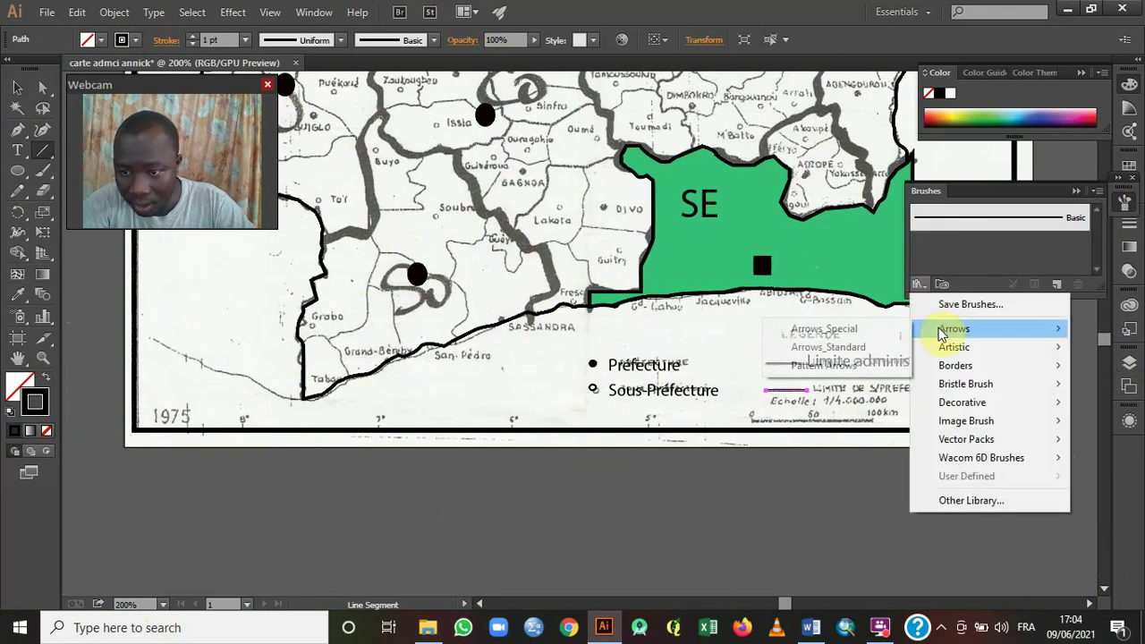
{"action": "mouse_move", "coordinate": [953, 372]}
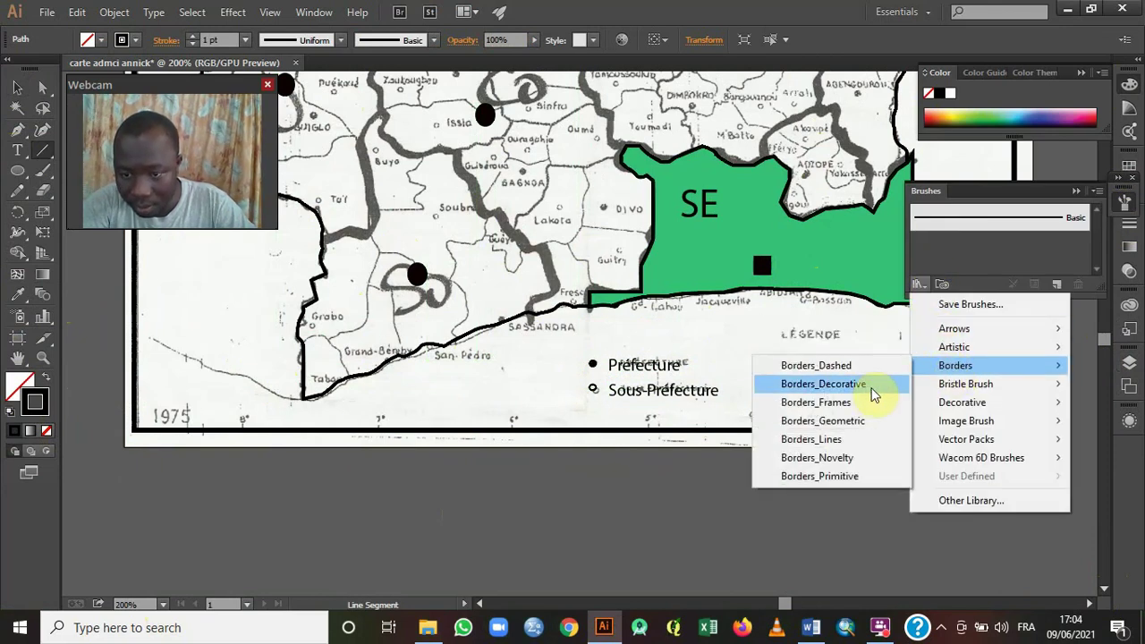
{"action": "left_click", "coordinate": [846, 371]}
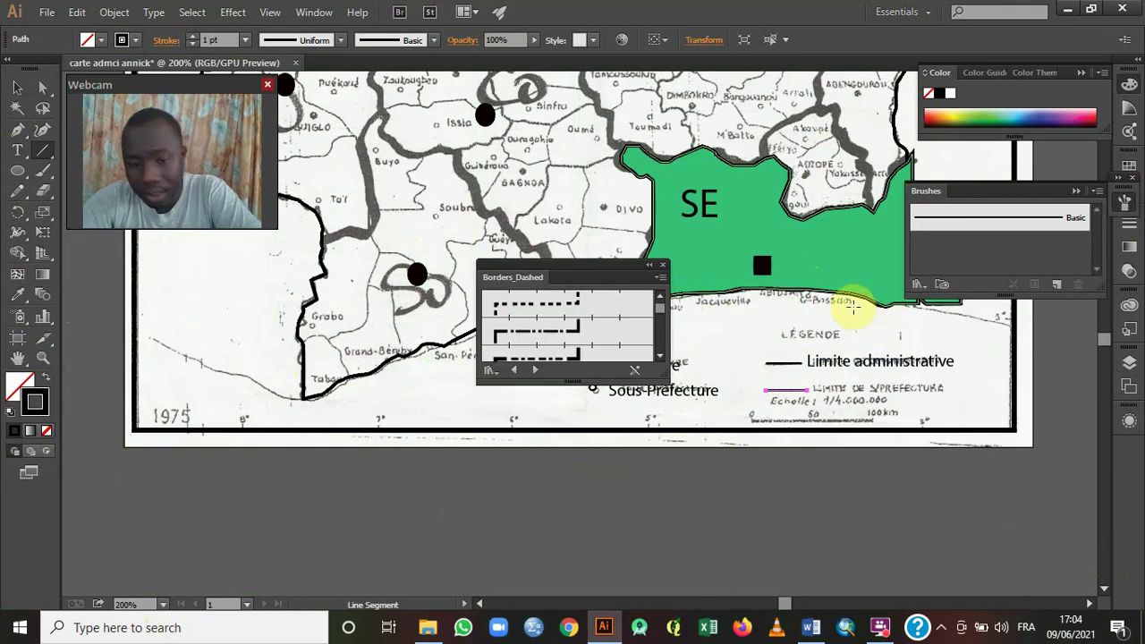
{"action": "left_click", "coordinate": [536, 309]}
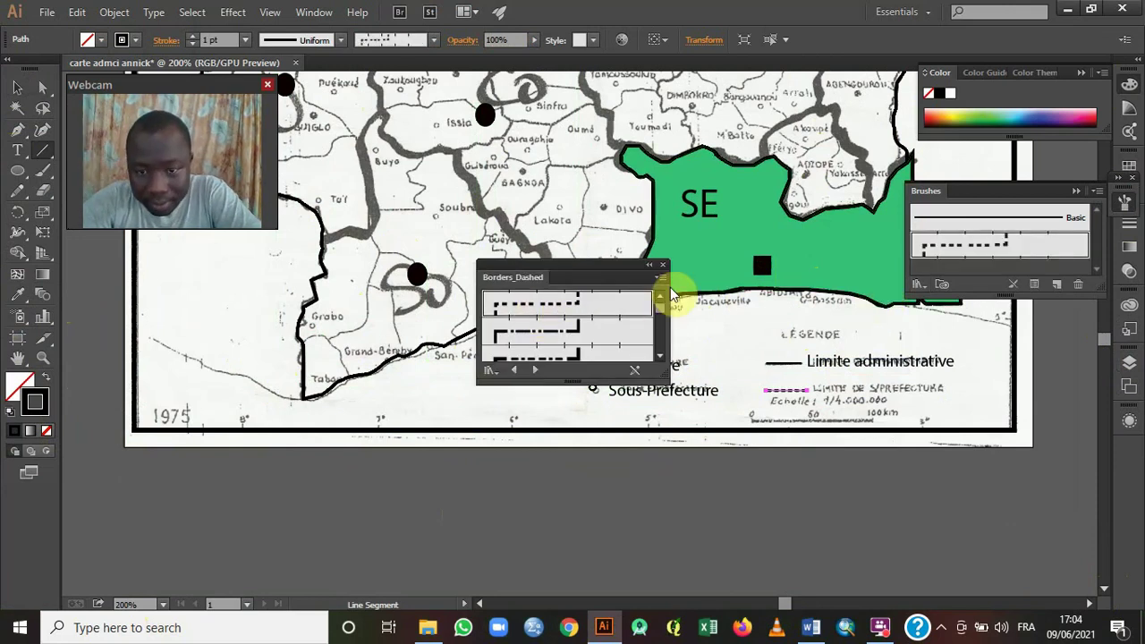
{"action": "left_click", "coordinate": [660, 264]}
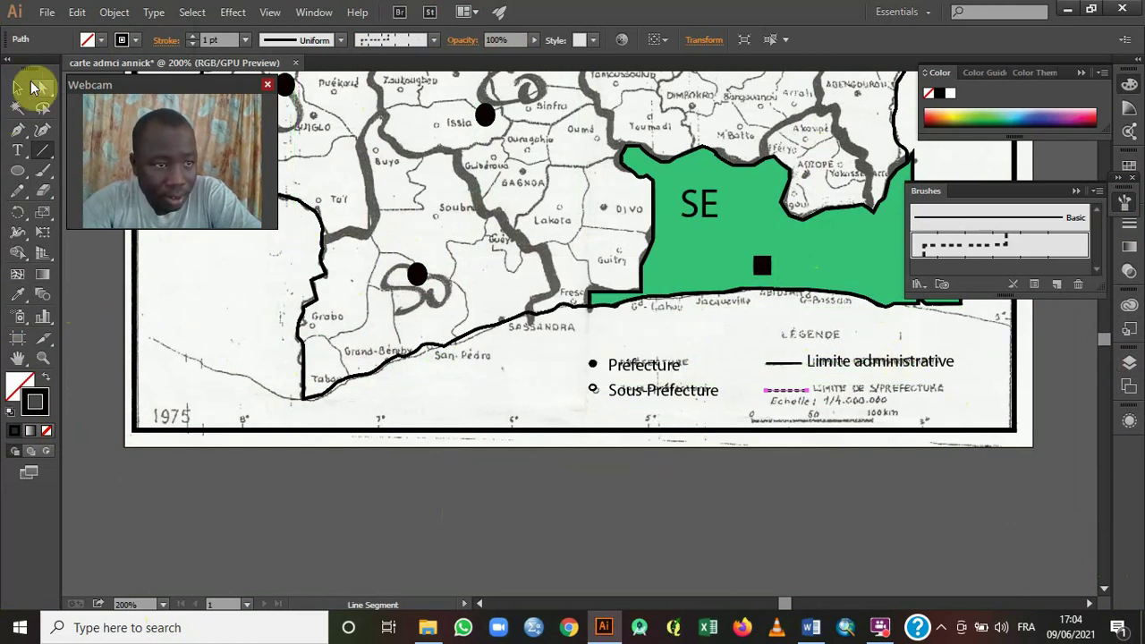
Duplicate the "Limite administrative" label, reword the copy as "Limite de souspréfecture" and place it beside the dashed legend line.
{"action": "left_click", "coordinate": [18, 88]}
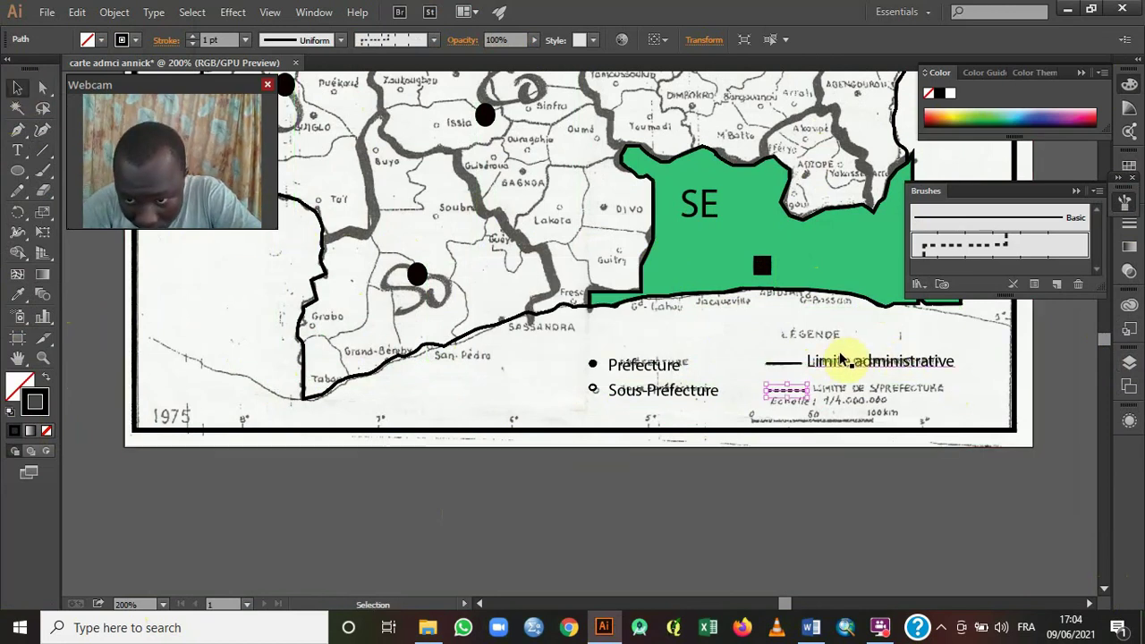
{"action": "left_click", "coordinate": [917, 367]}
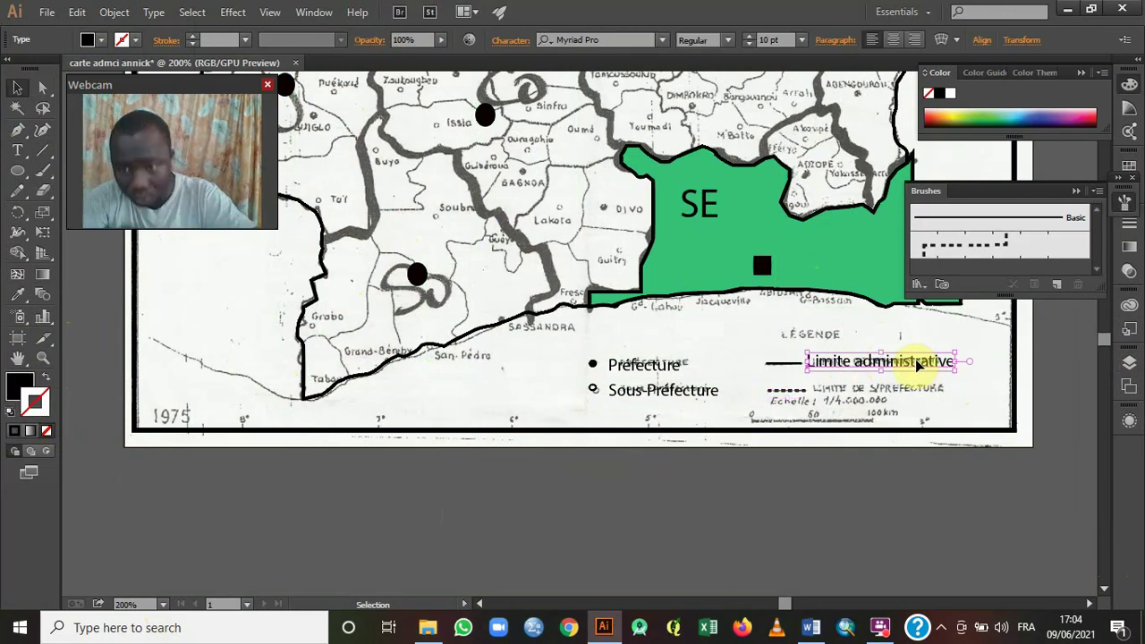
{"action": "key", "text": "ctrl+c"}
{"action": "key", "text": "ctrl+v"}
{"action": "left_click_drag", "start_coordinate": [588, 332], "coordinate": [836, 387]}
{"action": "double_click", "coordinate": [921, 390]}
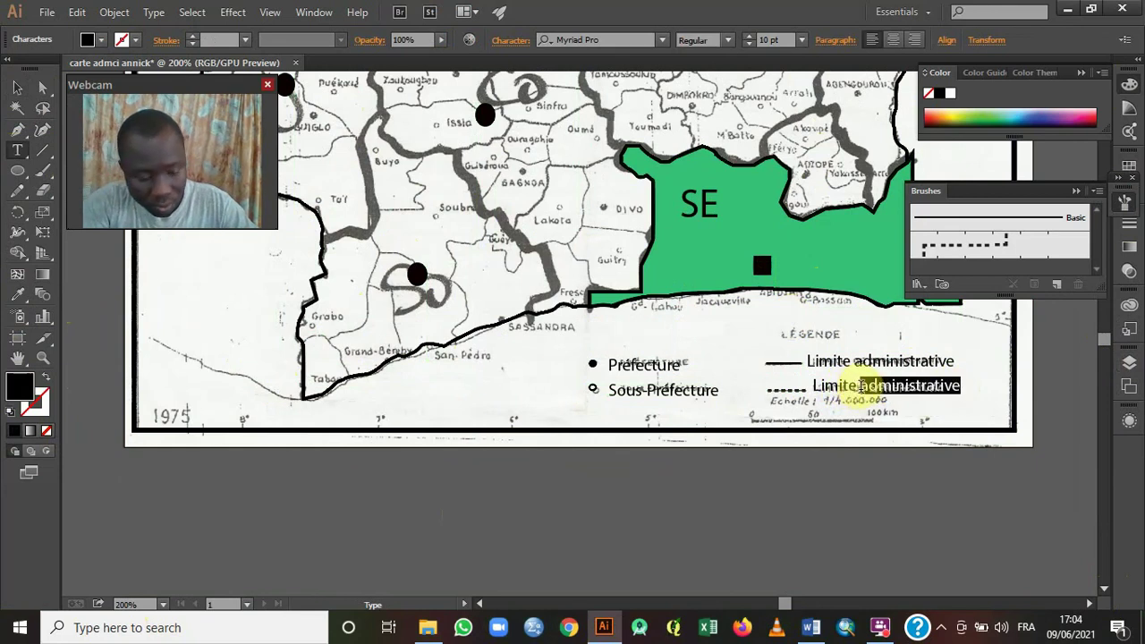
{"action": "type", "text": "de souspréfectu"}
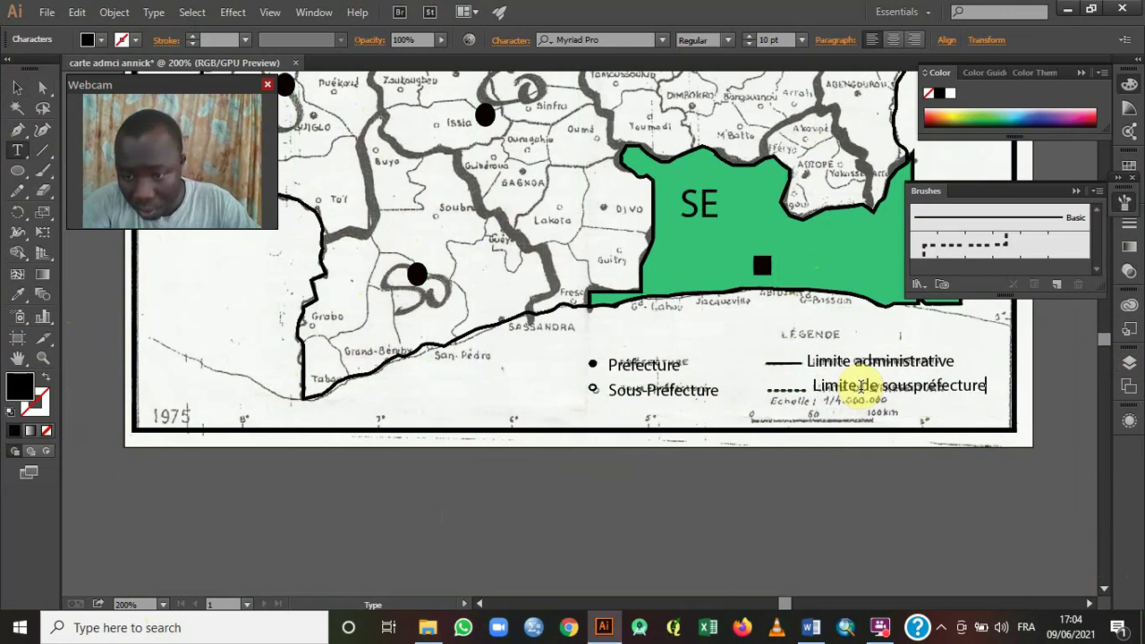
{"action": "left_click", "coordinate": [17, 87]}
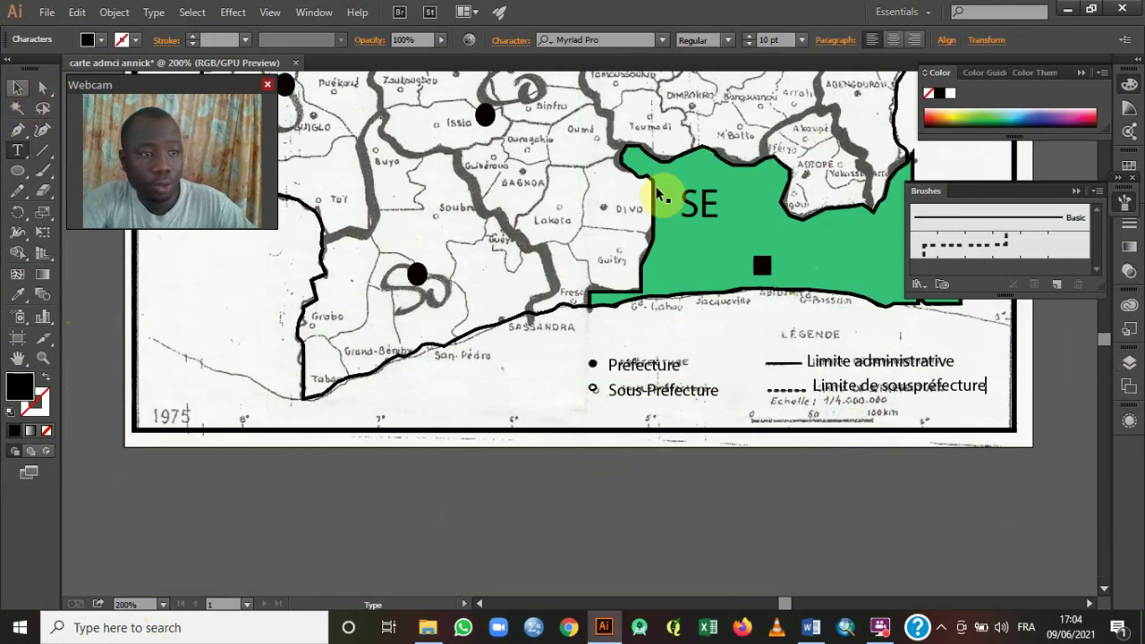
{"action": "left_click_drag", "start_coordinate": [892, 382], "coordinate": [893, 386]}
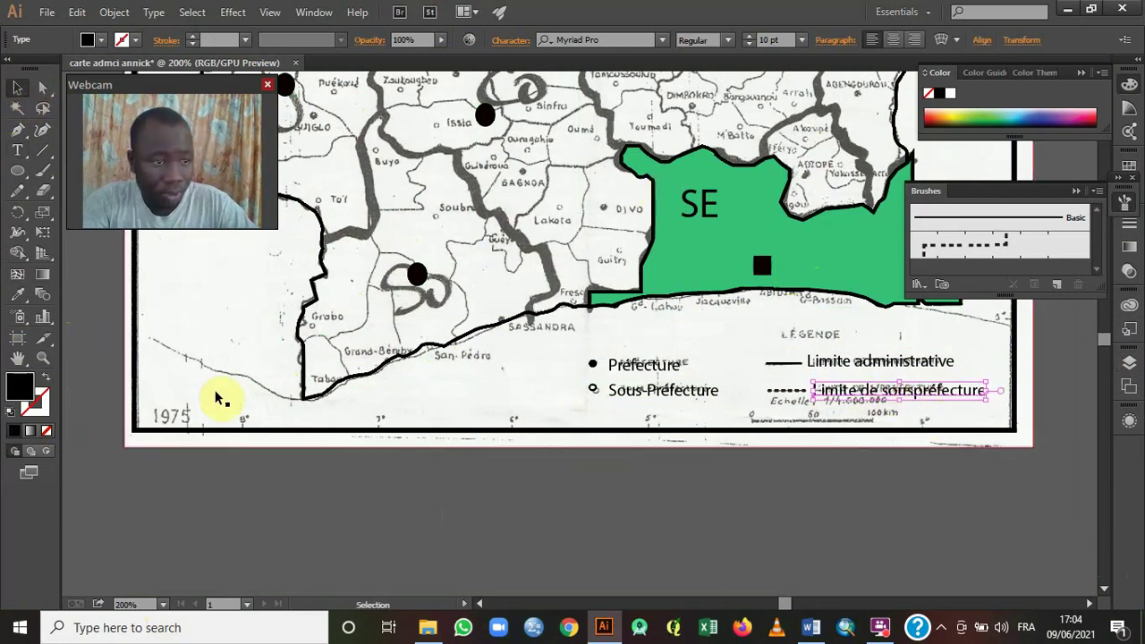
{"action": "left_click", "coordinate": [44, 152]}
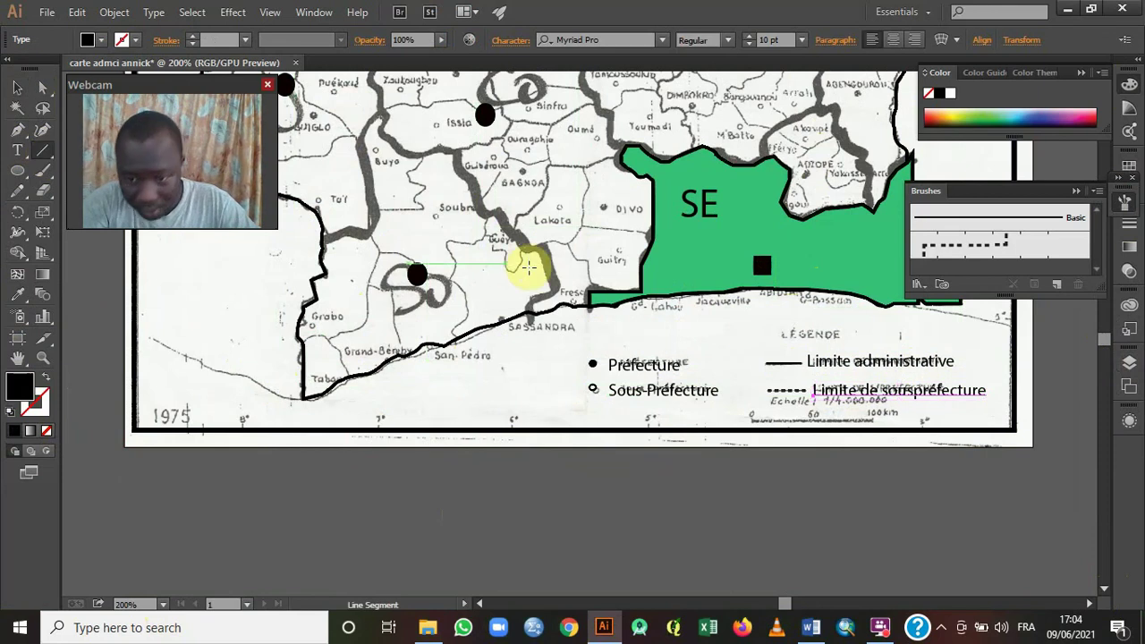
{"action": "left_click_drag", "start_coordinate": [749, 420], "coordinate": [873, 419]}
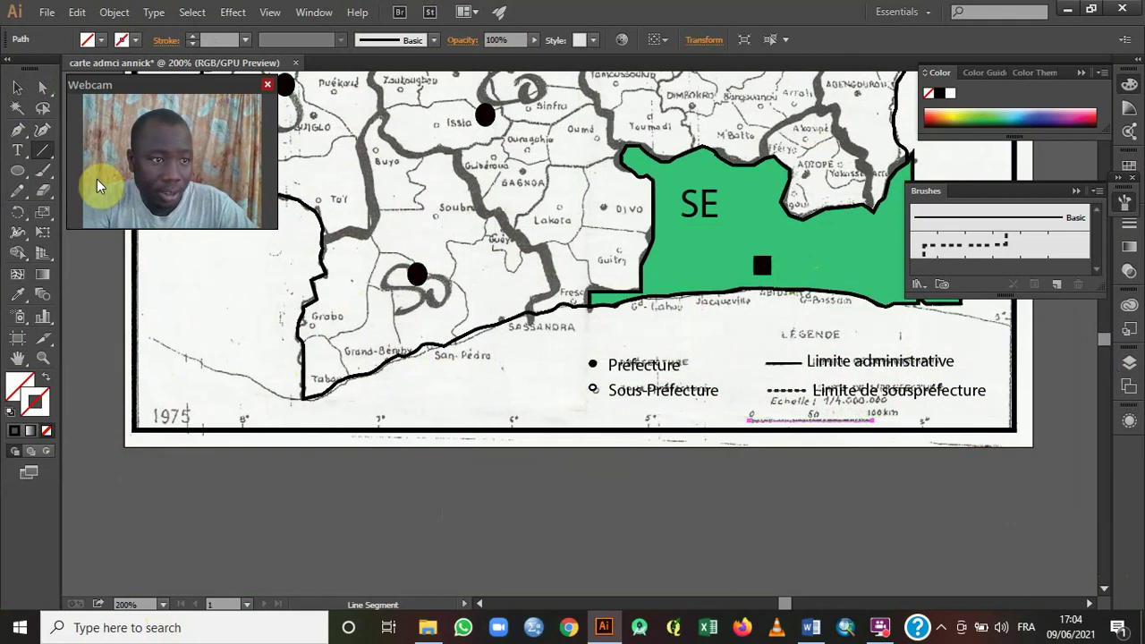
{"action": "left_click", "coordinate": [17, 88]}
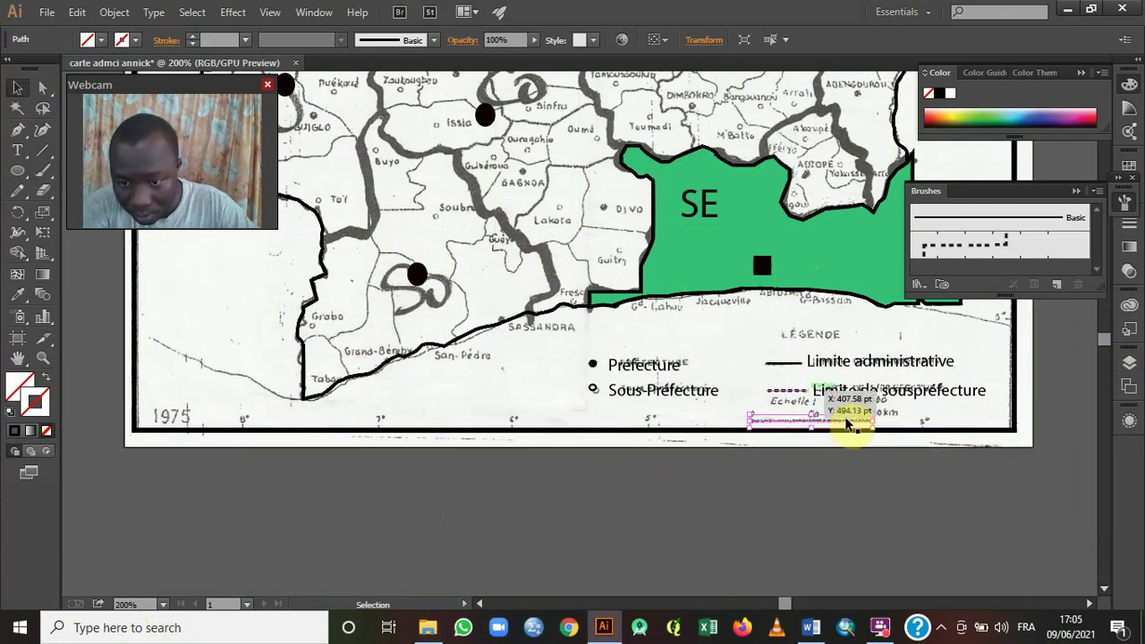
{"action": "key", "text": "Delete"}
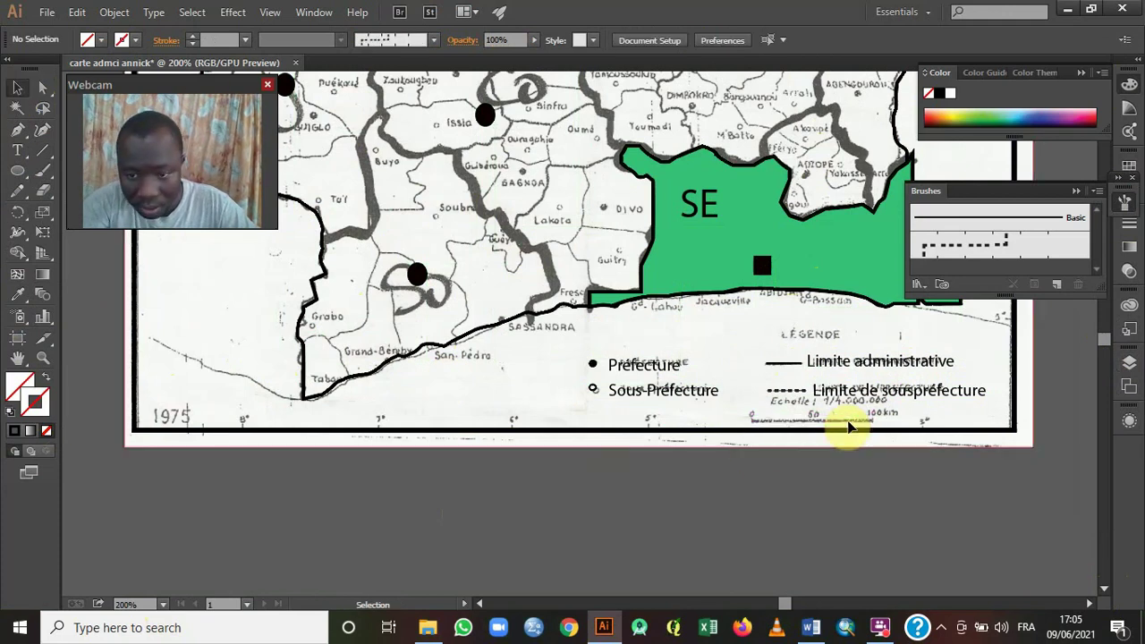
Trace the scanned scale bar with its upright end ticks using the Pen tool, and give it a black stroke with no fill.
{"action": "left_click", "coordinate": [17, 130]}
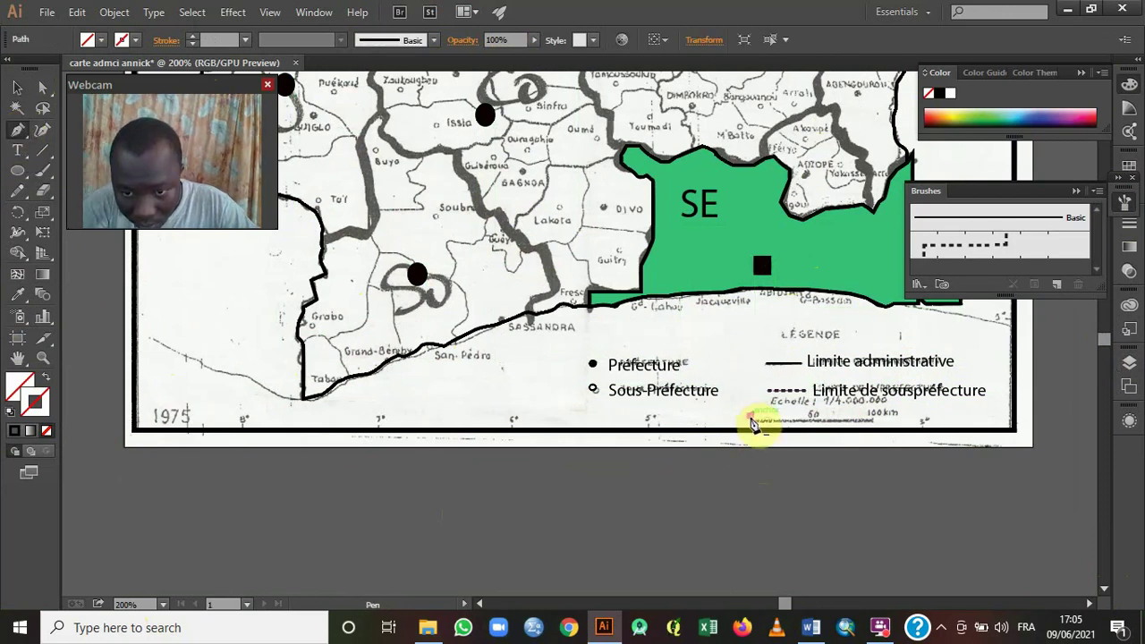
{"action": "left_click", "coordinate": [751, 418]}
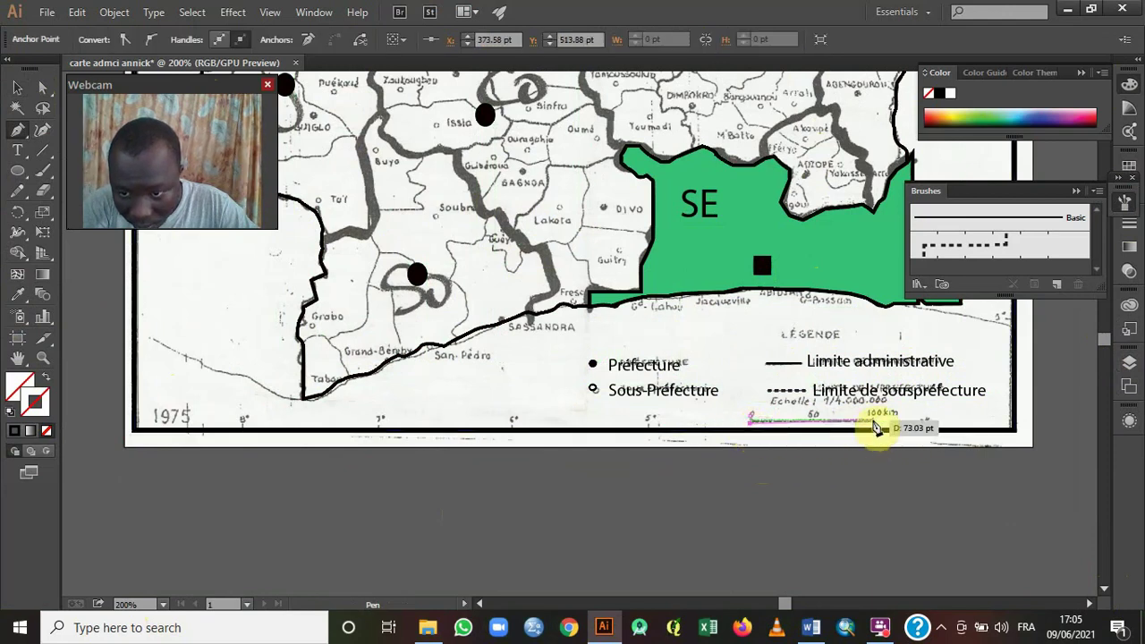
{"action": "left_click", "coordinate": [873, 419]}
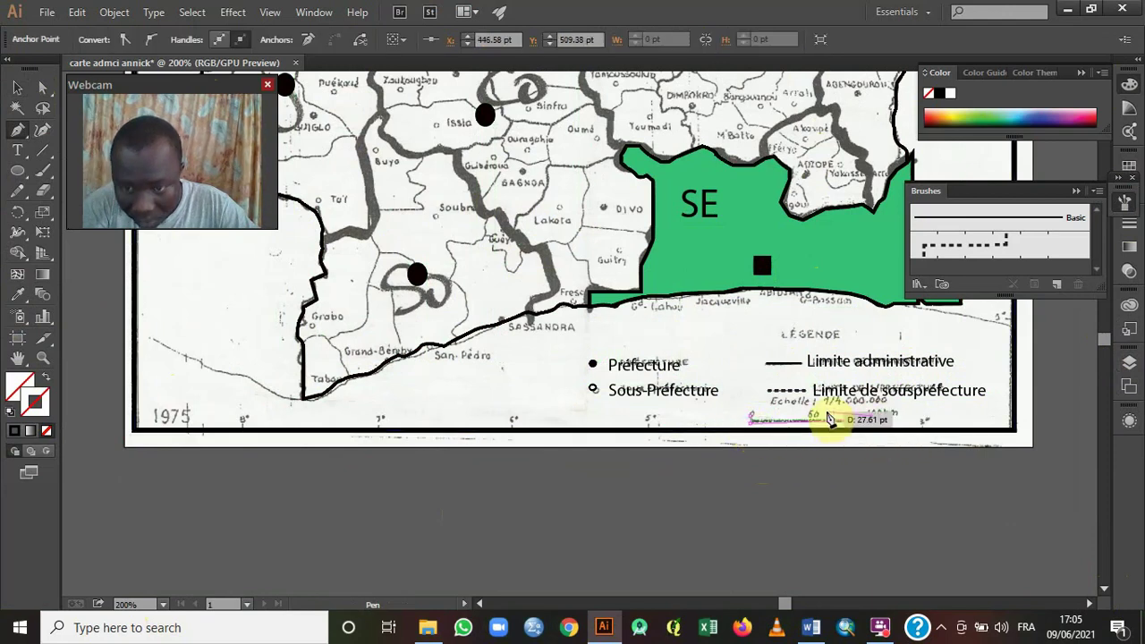
{"action": "left_click", "coordinate": [17, 88]}
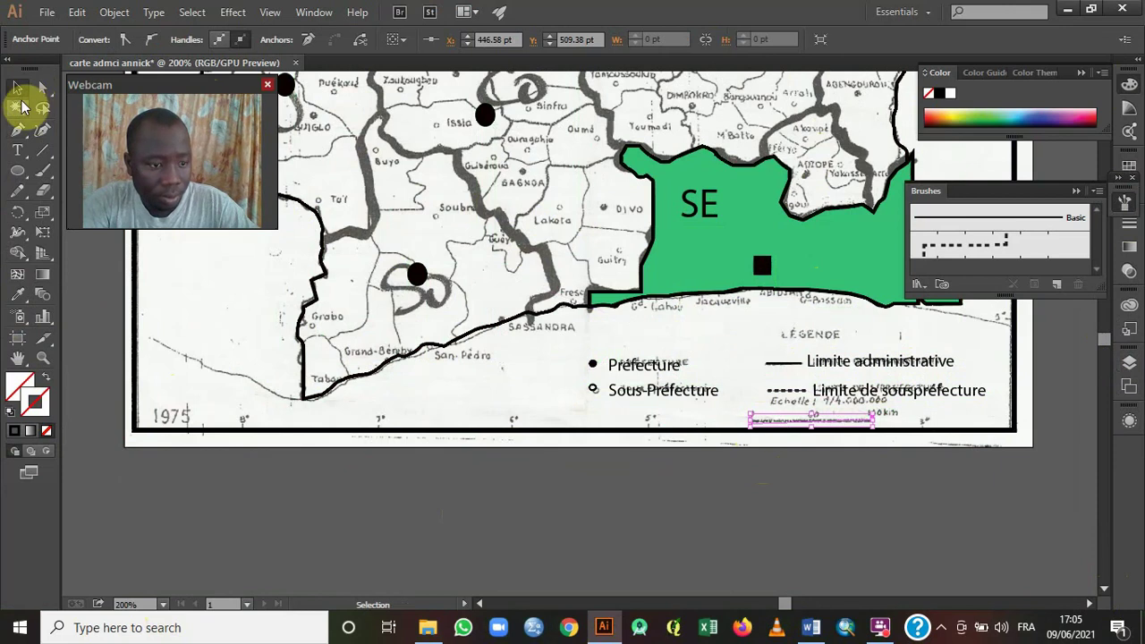
{"action": "left_click", "coordinate": [15, 432]}
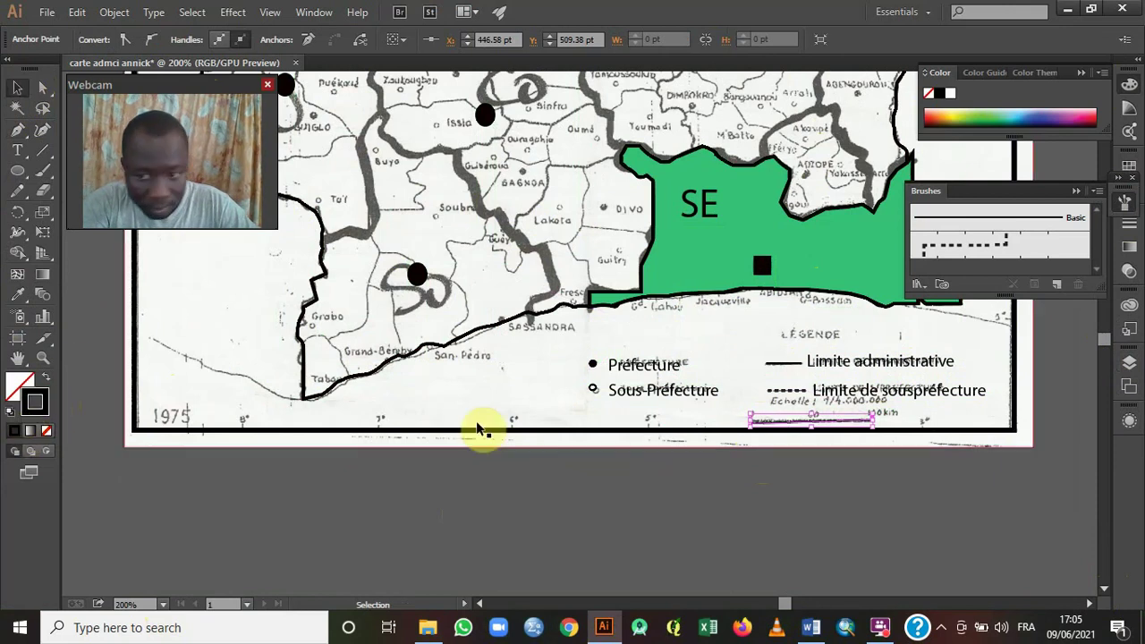
{"action": "left_click", "coordinate": [984, 409]}
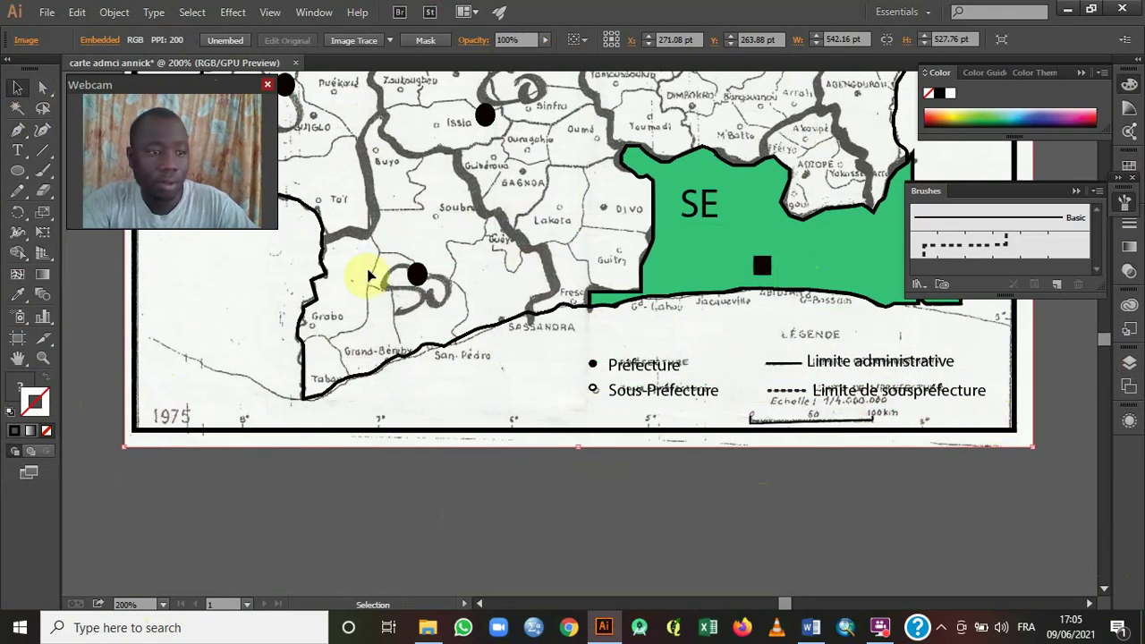
Add a 7 pt "0" text label and place it above the start of the scale bar.
{"action": "left_click", "coordinate": [18, 151]}
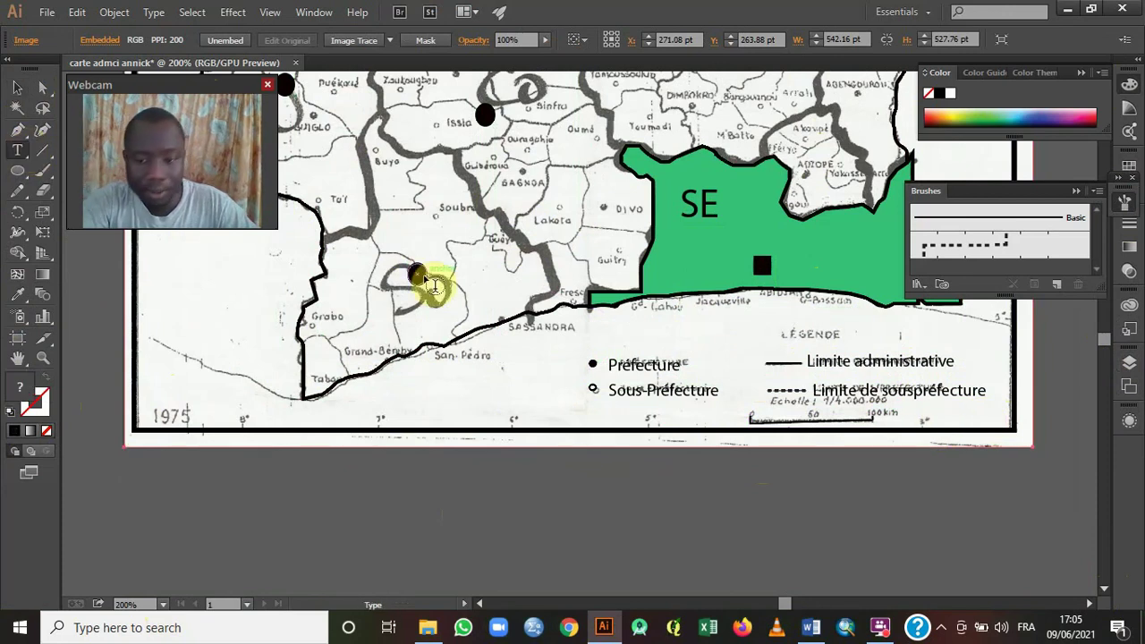
{"action": "left_click", "coordinate": [456, 382]}
{"action": "type", "text": "O"}
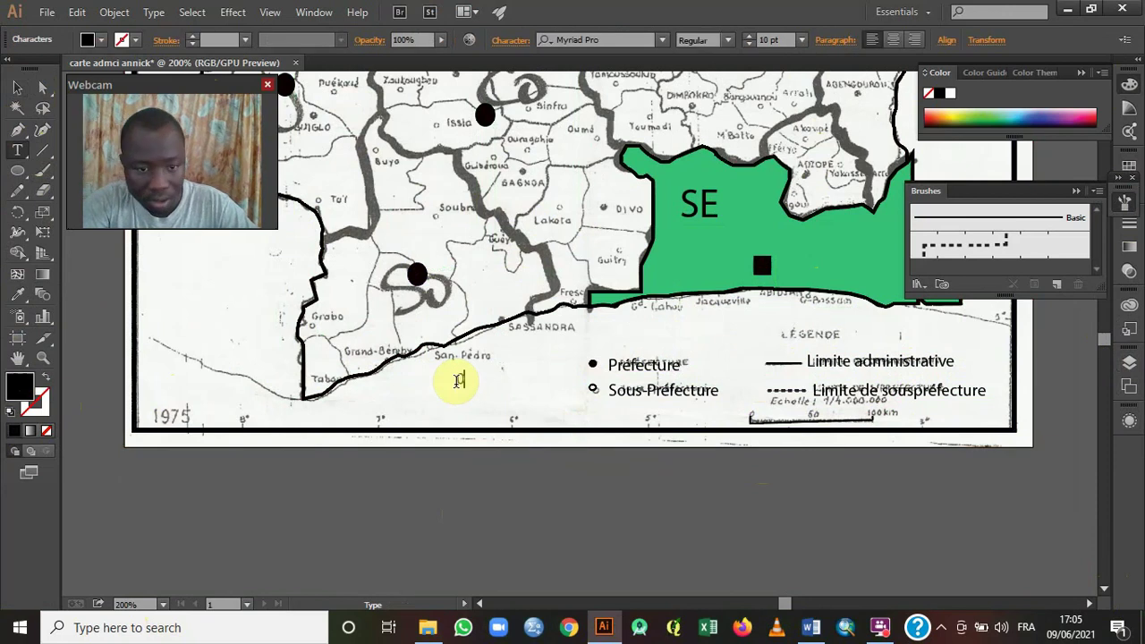
{"action": "left_click_drag", "start_coordinate": [474, 382], "coordinate": [445, 381]}
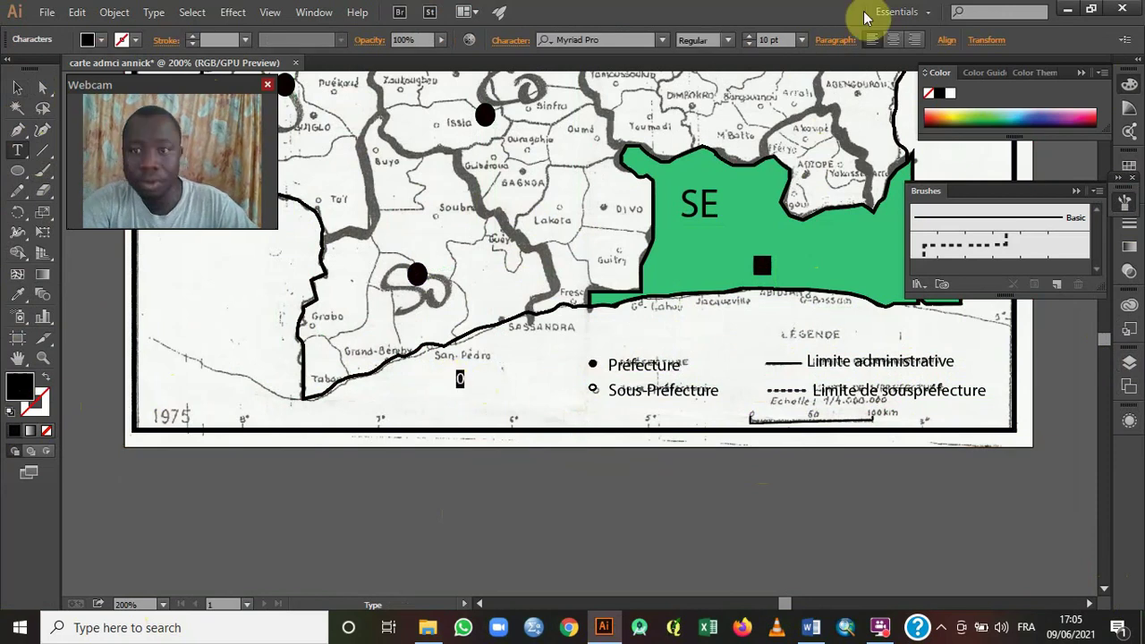
{"action": "left_click", "coordinate": [801, 40]}
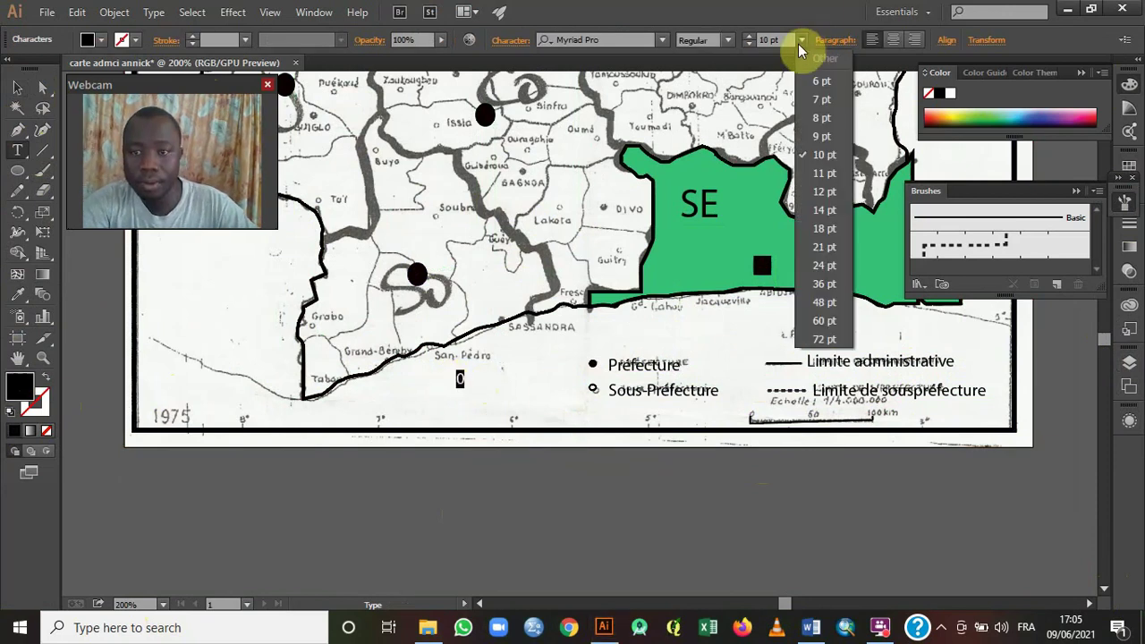
{"action": "left_click", "coordinate": [820, 98]}
{"action": "left_click", "coordinate": [17, 87]}
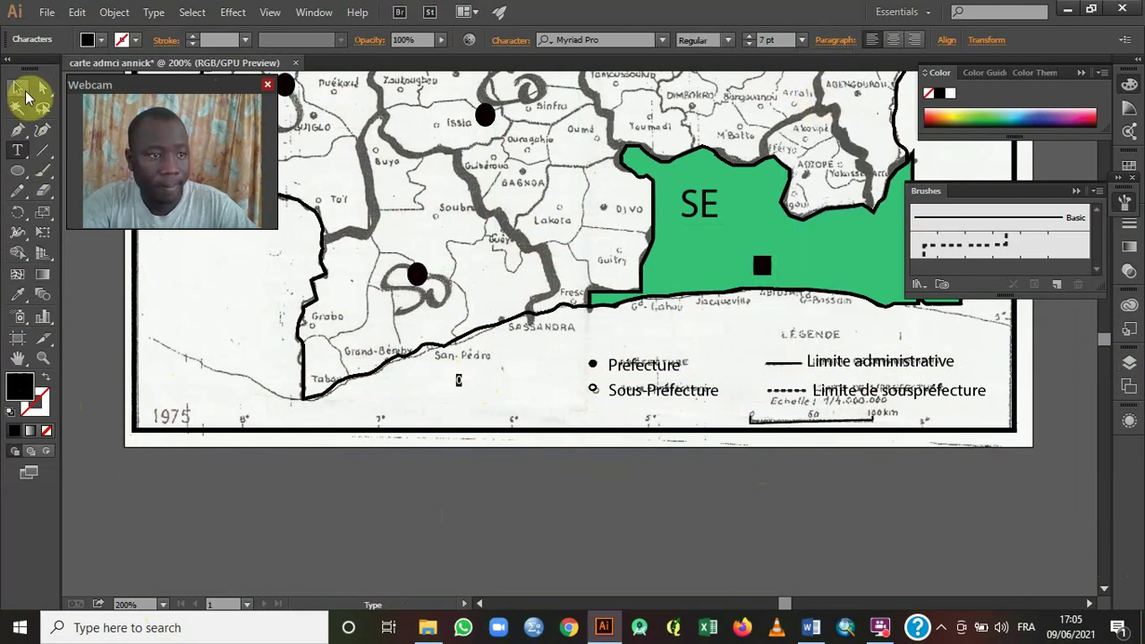
{"action": "left_click", "coordinate": [458, 380]}
{"action": "left_click_drag", "start_coordinate": [458, 380], "coordinate": [752, 416]}
Duplicate the "0" label, change the copy to "100 km" and place it above the far end of the scale bar.
{"action": "key", "text": "ctrl+v"}
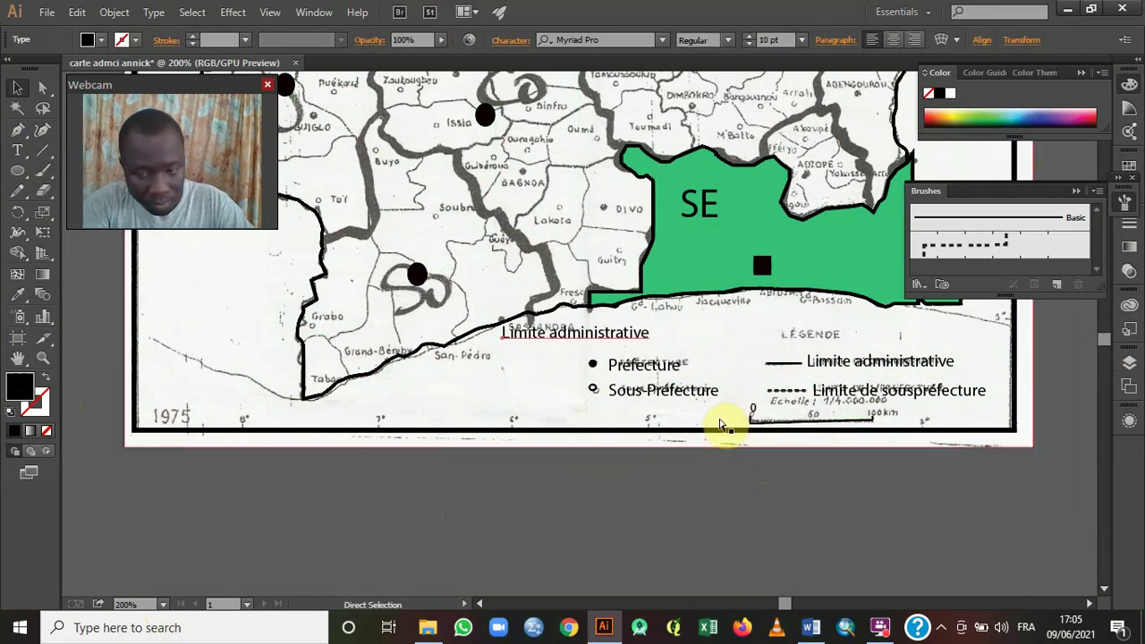
{"action": "key", "text": "ctrl+z"}
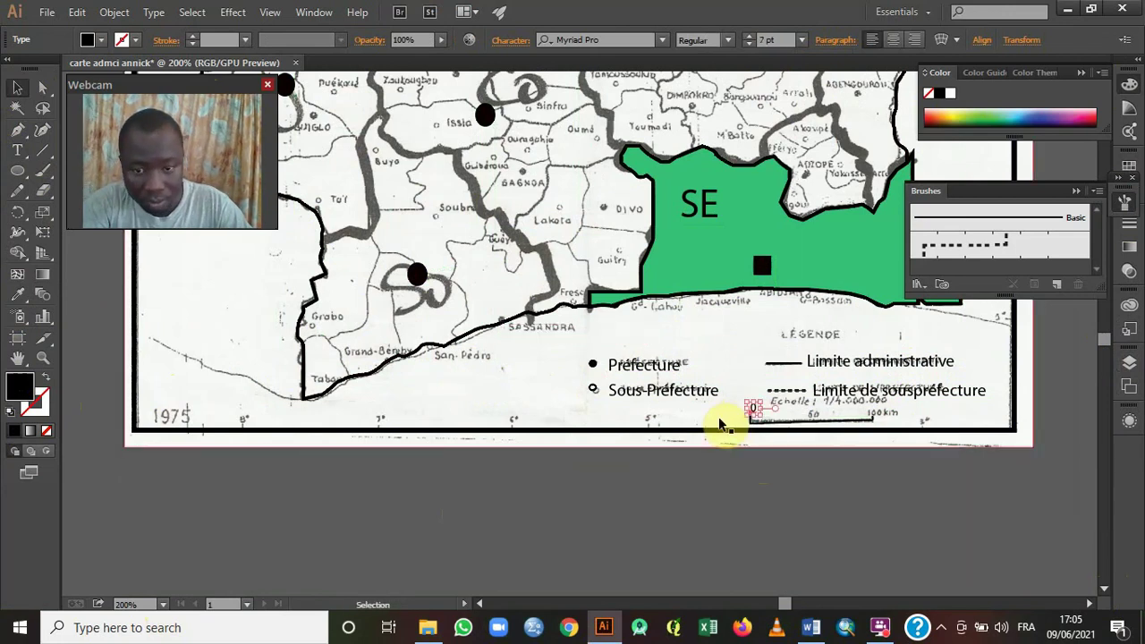
{"action": "key", "text": "ctrl+v"}
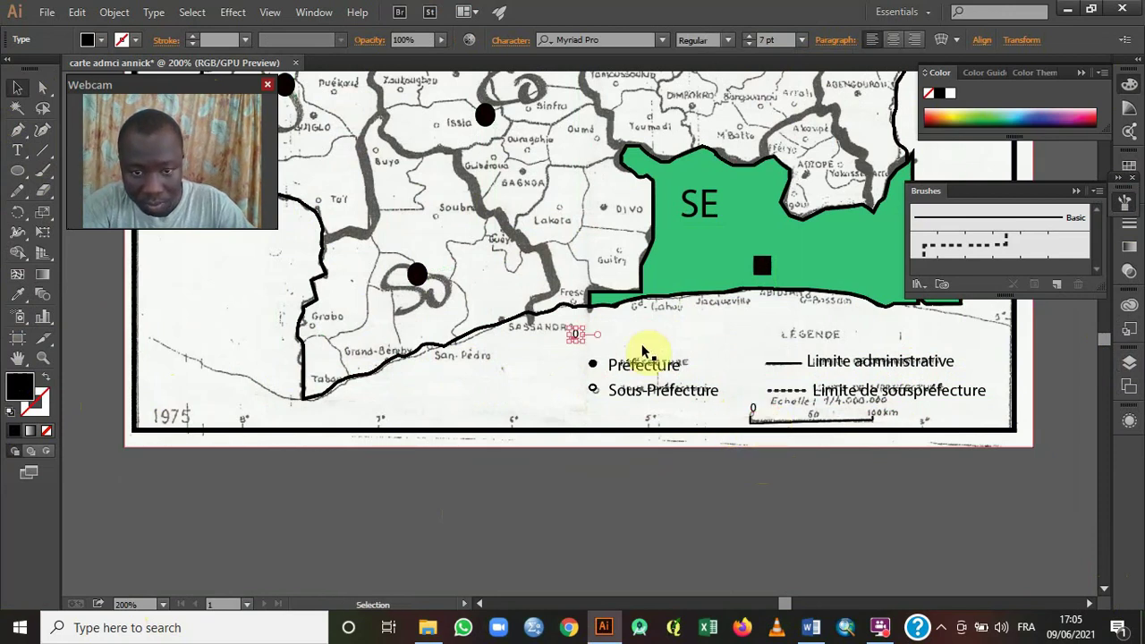
{"action": "key", "text": "t"}
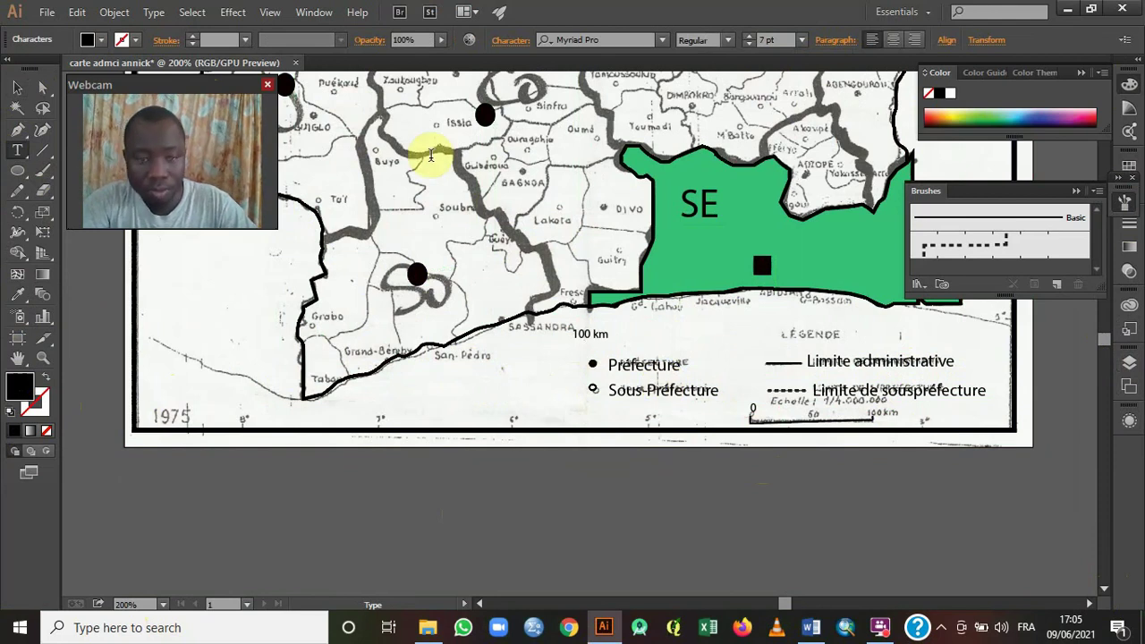
{"action": "left_click", "coordinate": [18, 88]}
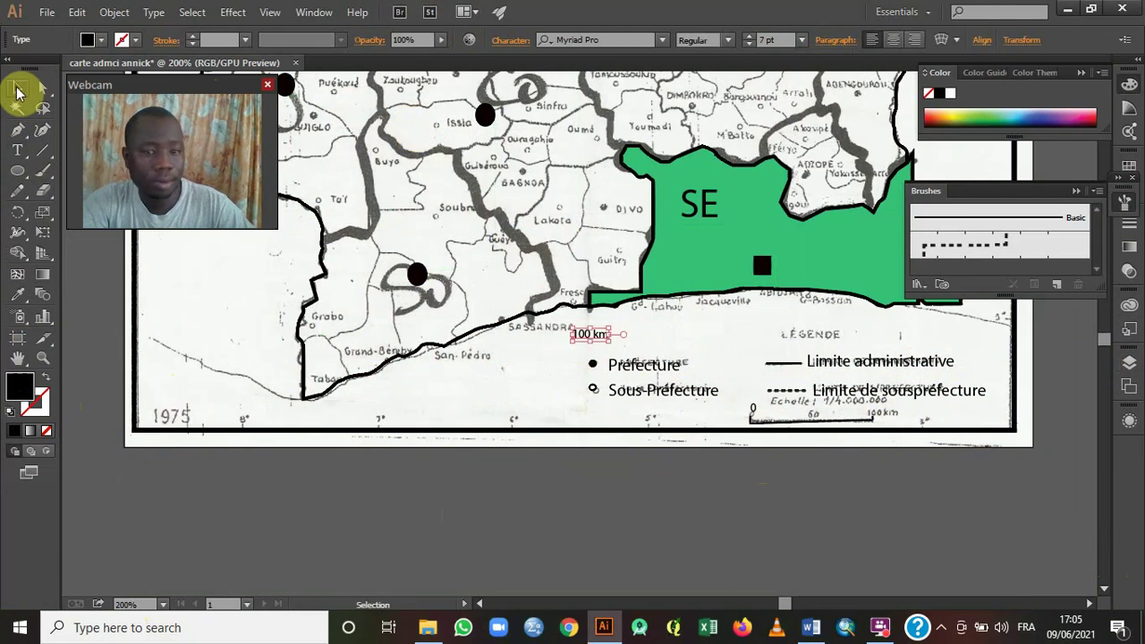
{"action": "left_click_drag", "start_coordinate": [612, 343], "coordinate": [881, 413]}
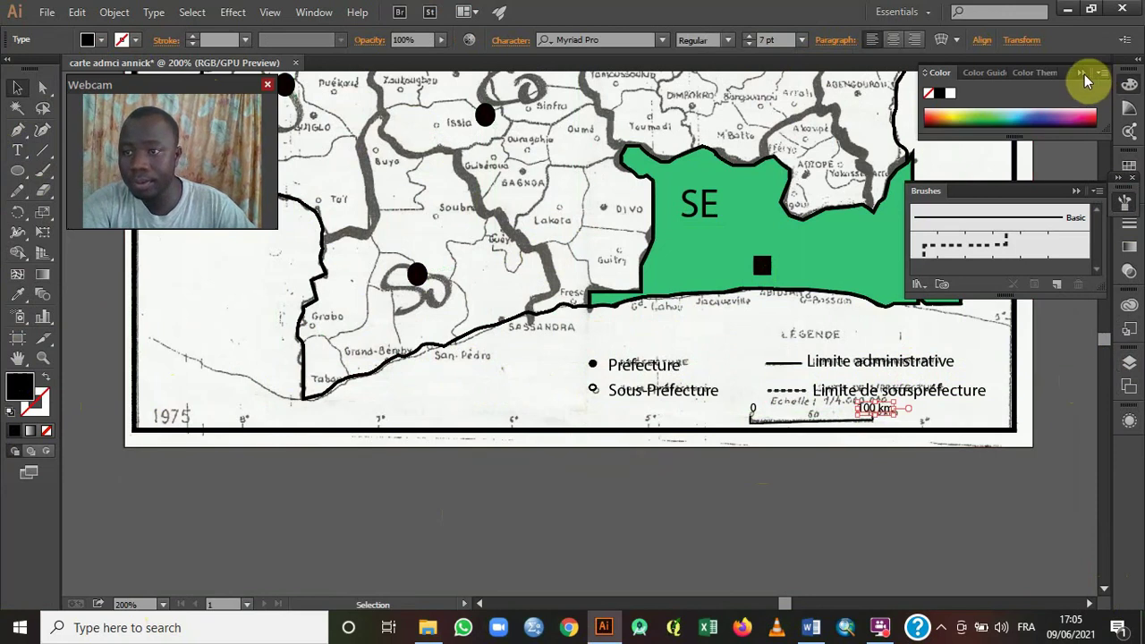
Collapse the Color and Brushes panels and add the 7 pt title "CARTE ADMNISTRATIVE DE LA COTE D'IVOIRE" between the two scanned title lines.
{"action": "left_click", "coordinate": [1081, 73]}
{"action": "left_click", "coordinate": [1076, 191]}
{"action": "scroll", "coordinate": [1114, 99], "scroll_direction": "up", "scroll_amount": 3}
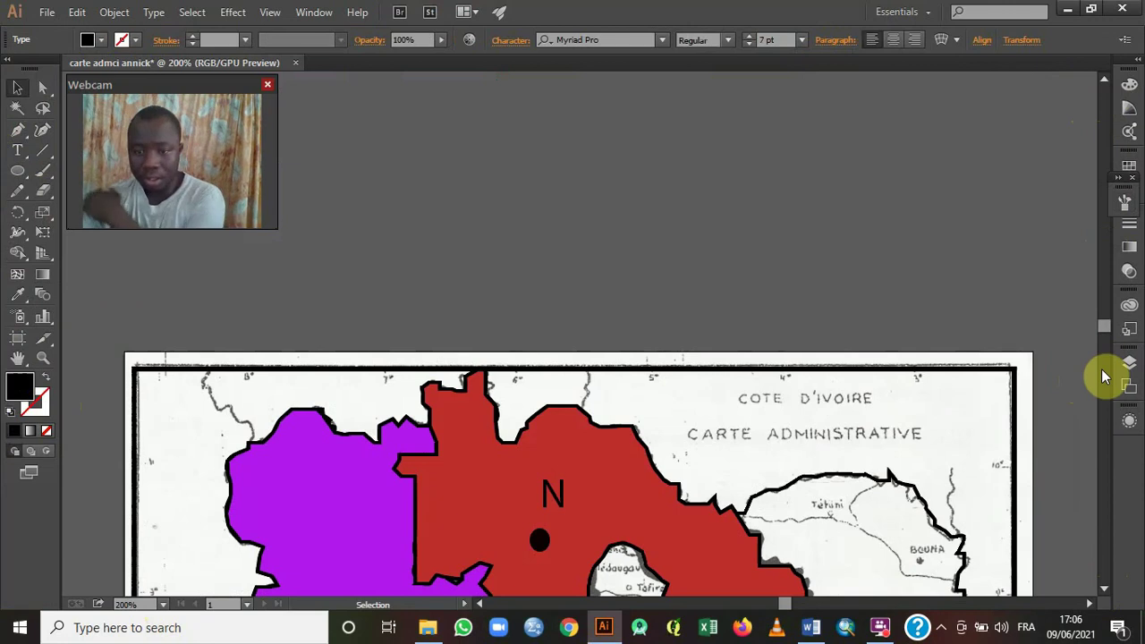
{"action": "left_click", "coordinate": [19, 152]}
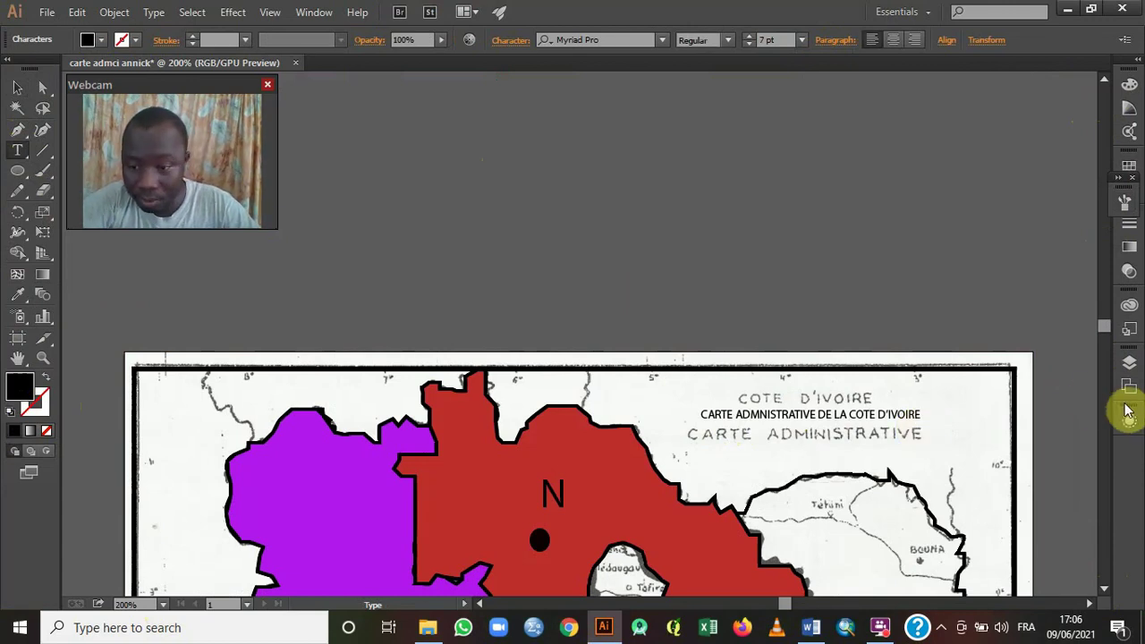
Set the whole map title's font size to 14 pt, trying 21 pt and 18 pt along the way.
{"action": "left_click", "coordinate": [713, 417], "text": "shift"}
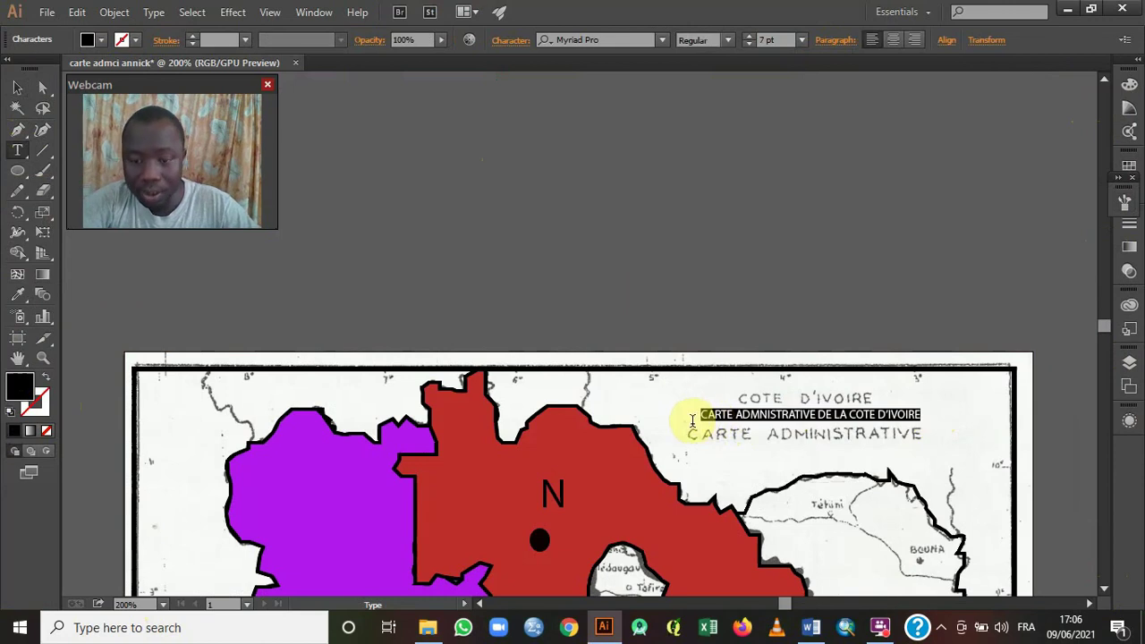
{"action": "left_click", "coordinate": [802, 40]}
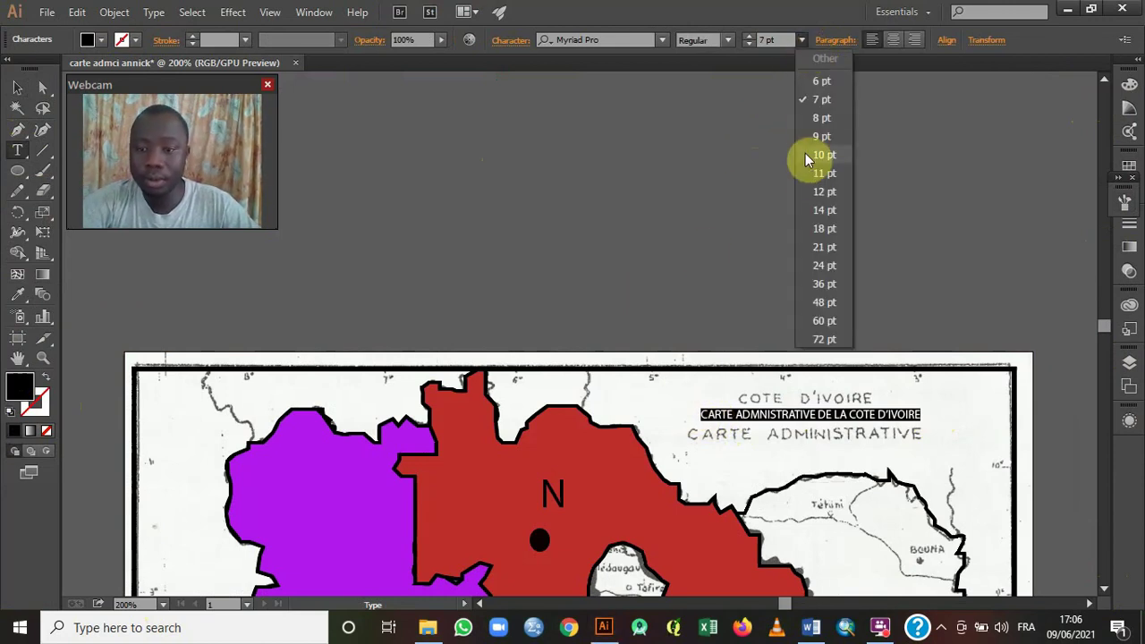
{"action": "left_click", "coordinate": [816, 247]}
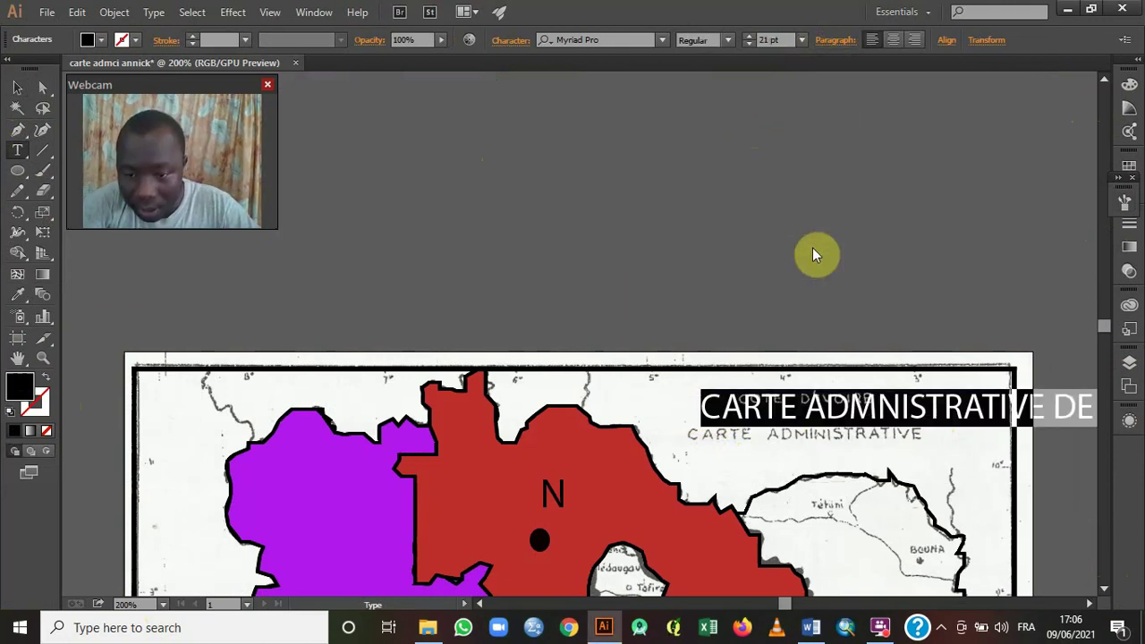
{"action": "left_click", "coordinate": [802, 41]}
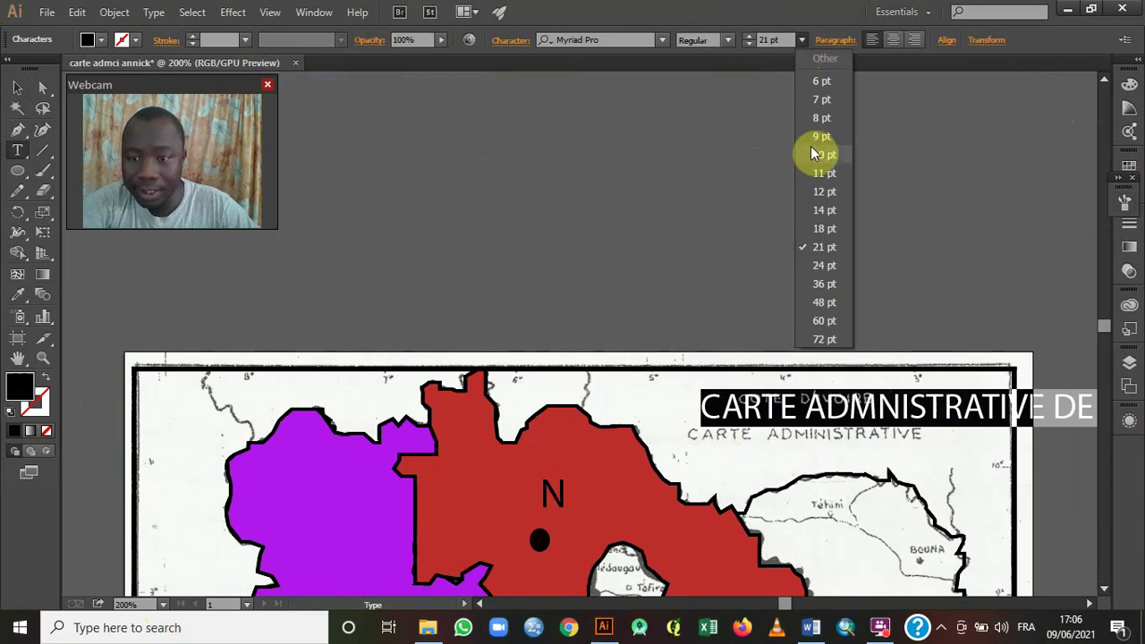
{"action": "left_click", "coordinate": [819, 227]}
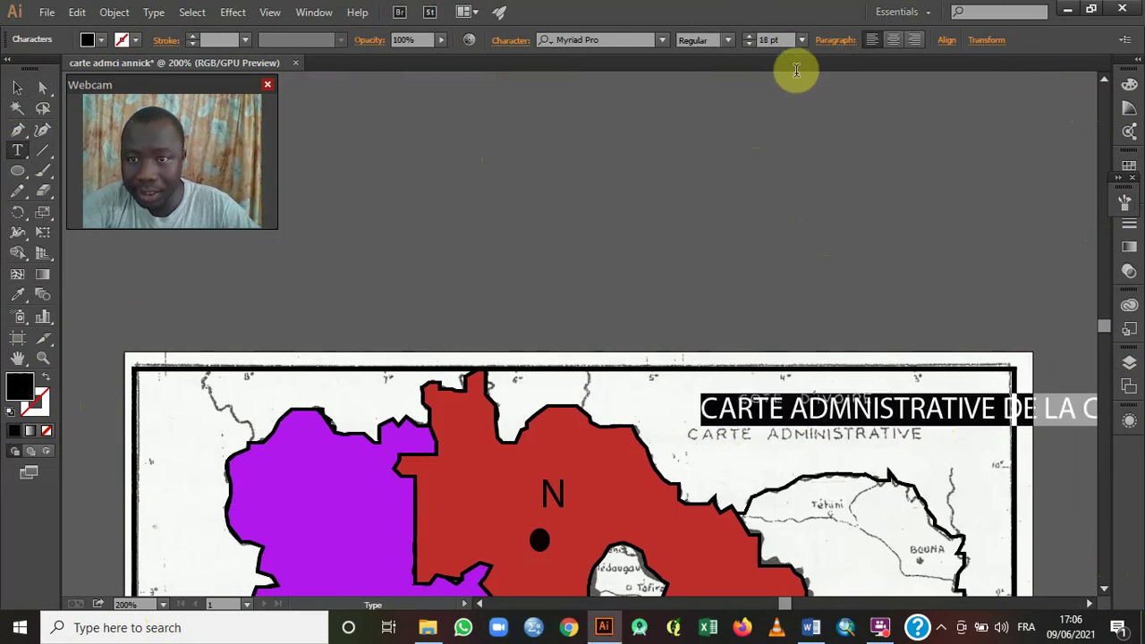
{"action": "left_click", "coordinate": [803, 43]}
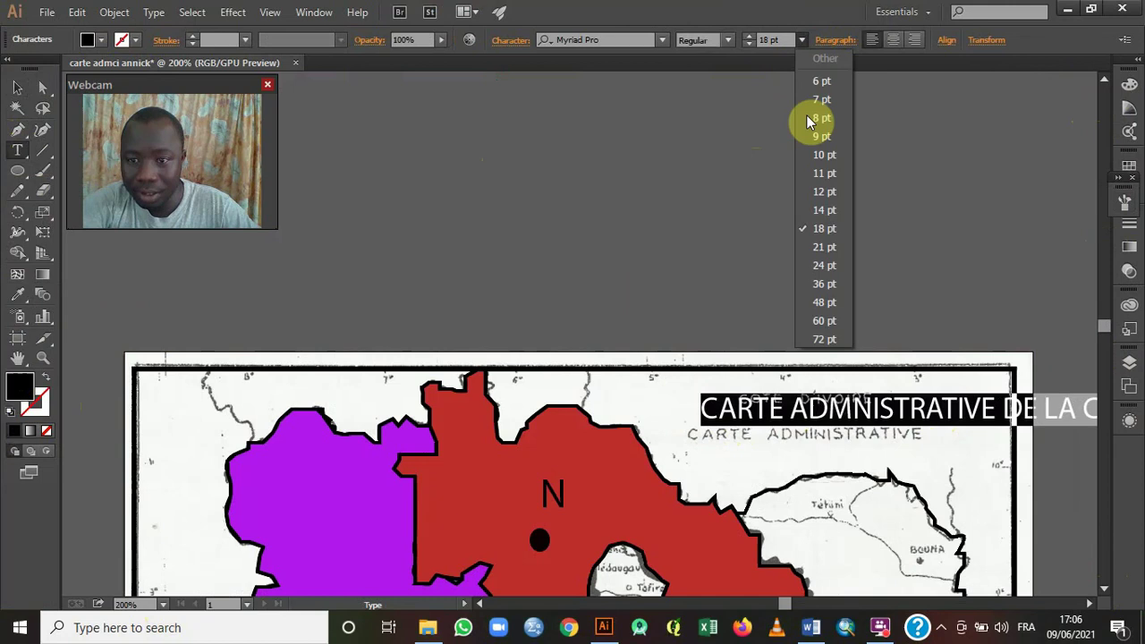
{"action": "left_click", "coordinate": [823, 210]}
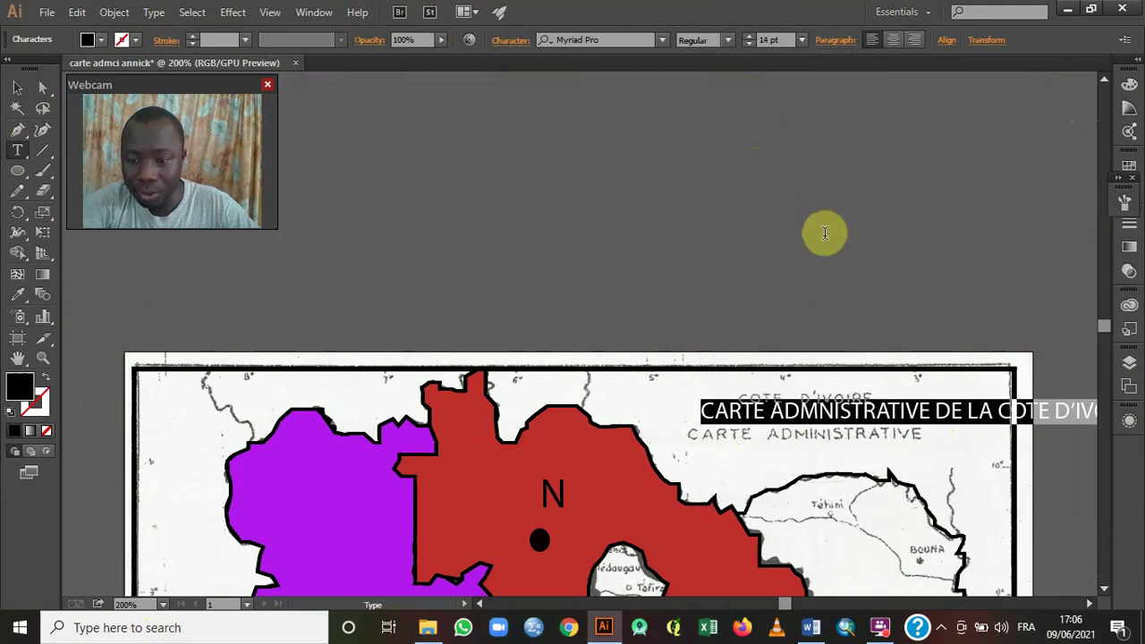
Break the map title onto a second line before "LA COTE D'IVOIRE".
{"action": "left_click", "coordinate": [967, 411]}
{"action": "key", "text": "Return"}
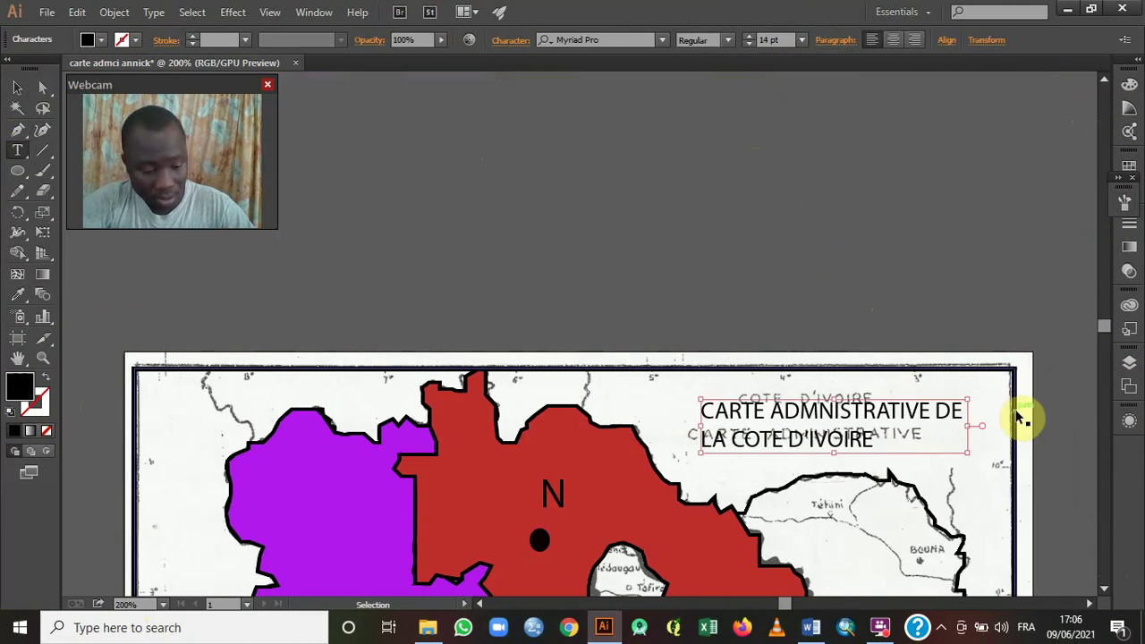
{"action": "key", "text": "ctrl+e"}
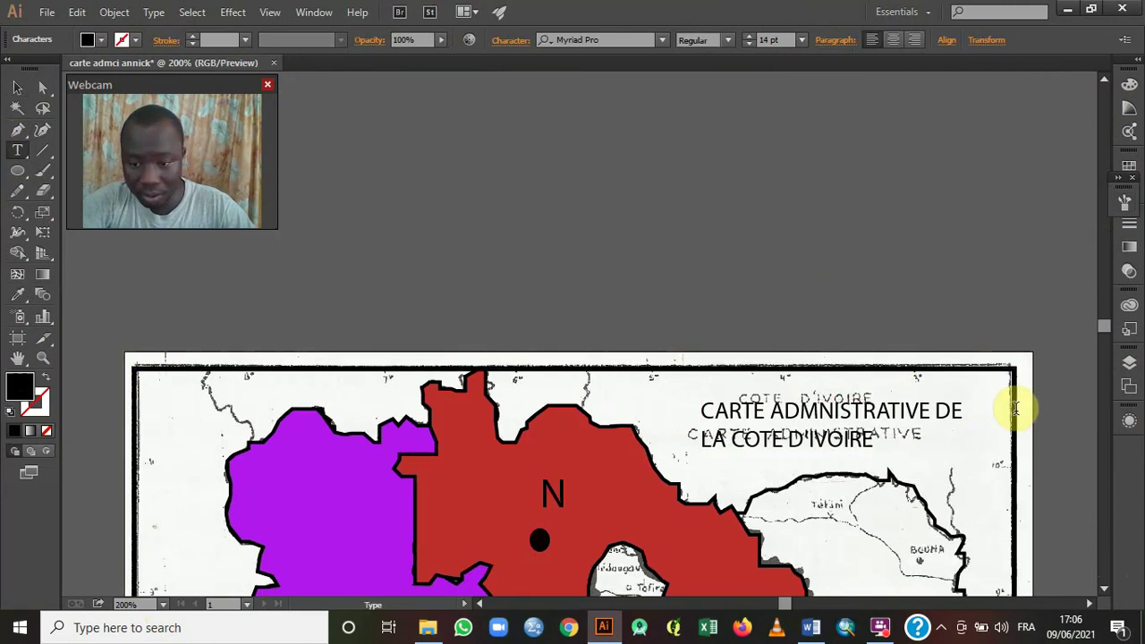
Centre-align both lines of the map title and move it back over the scanned title.
{"action": "left_click", "coordinate": [1103, 594]}
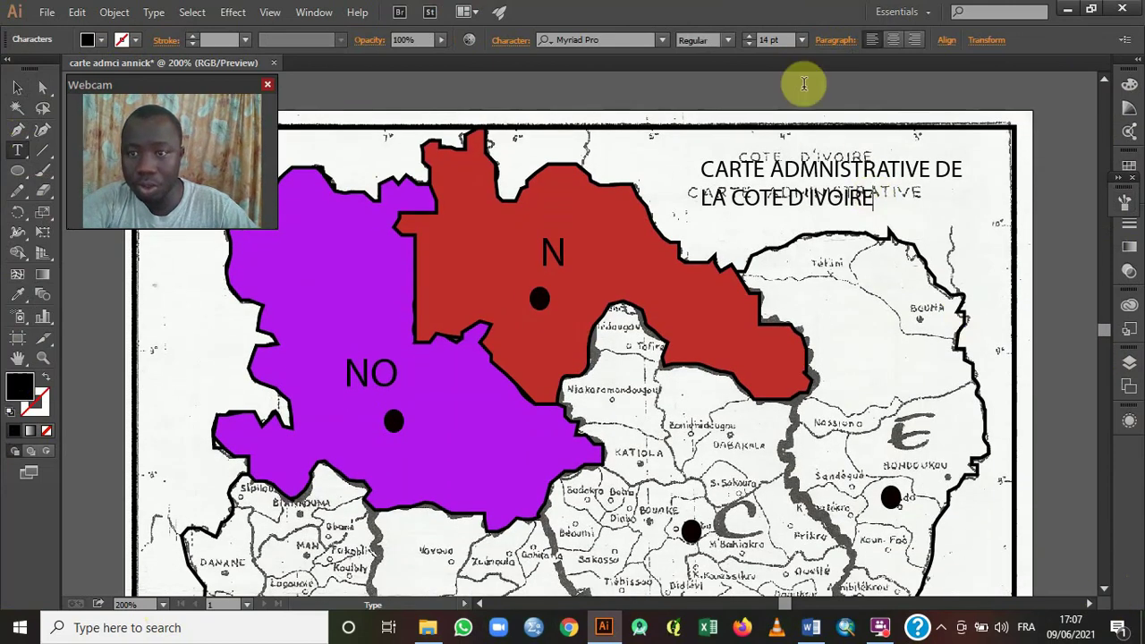
{"action": "left_click", "coordinate": [893, 40]}
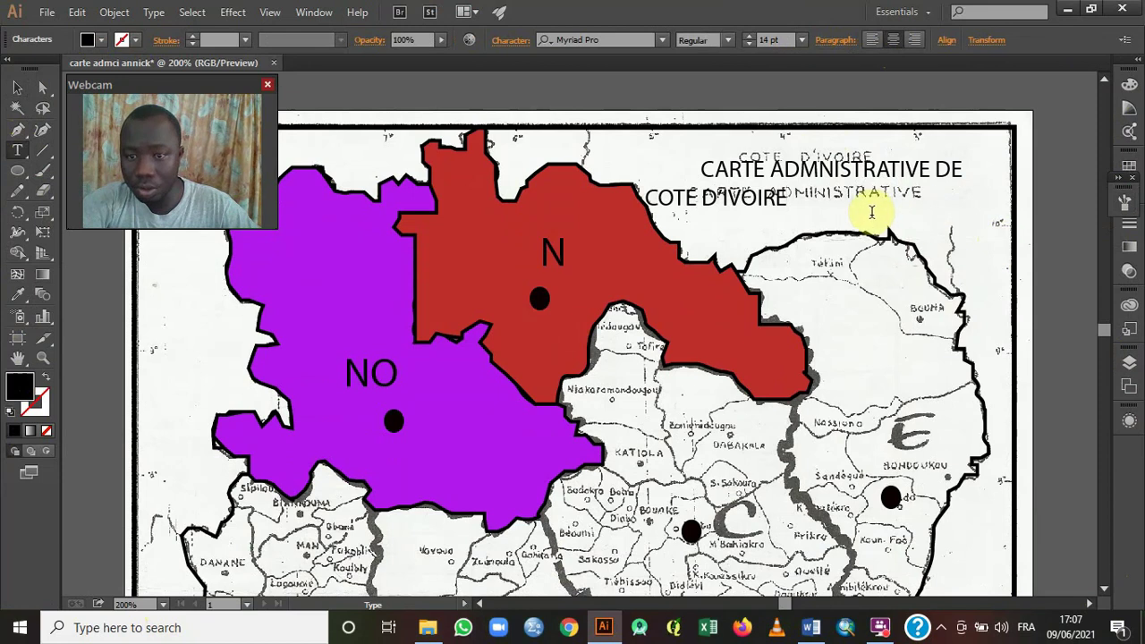
{"action": "left_click", "coordinate": [891, 38]}
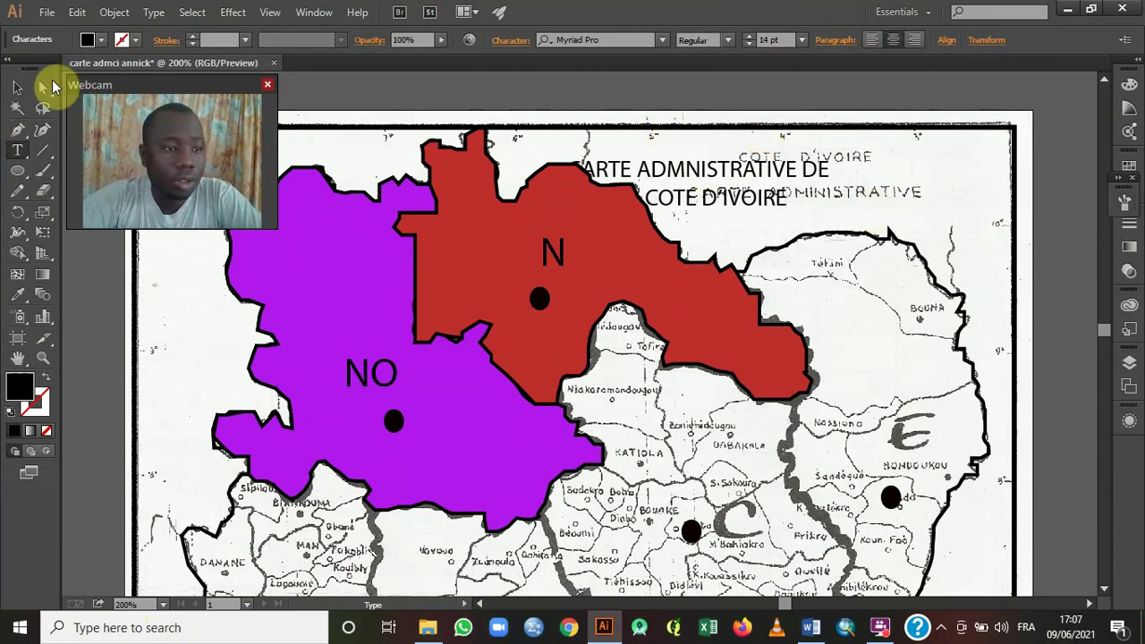
{"action": "left_click", "coordinate": [17, 87]}
{"action": "left_click_drag", "start_coordinate": [700, 188], "coordinate": [841, 186]}
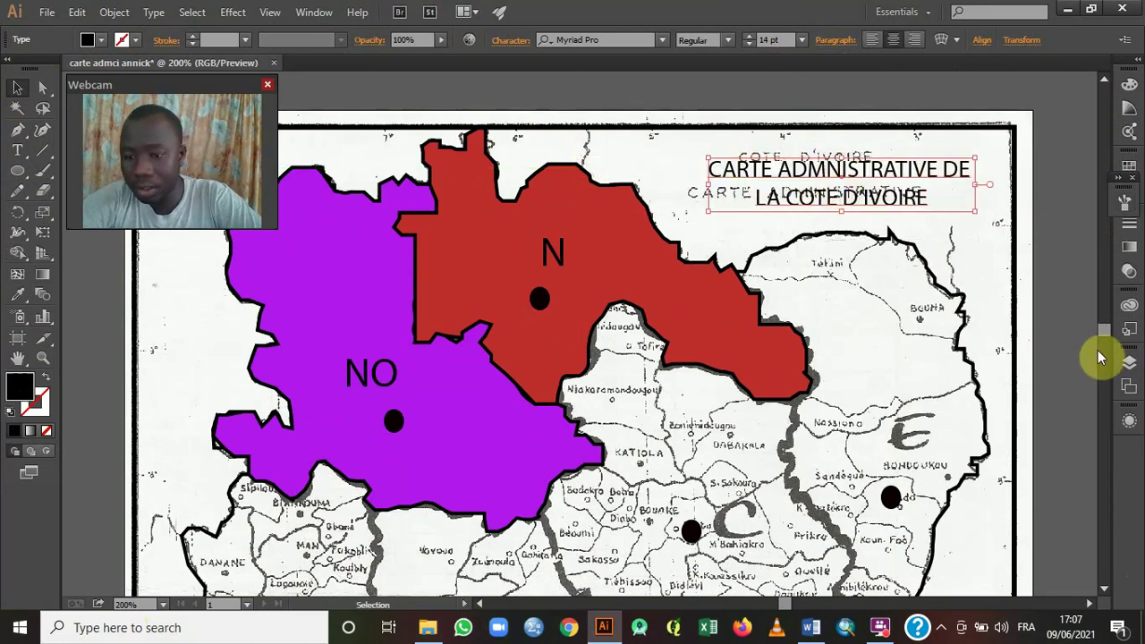
Toggle the scanned map layer off and on to check the title, and select all artwork on the Legende layer to see what it contains.
{"action": "left_click", "coordinate": [1127, 366]}
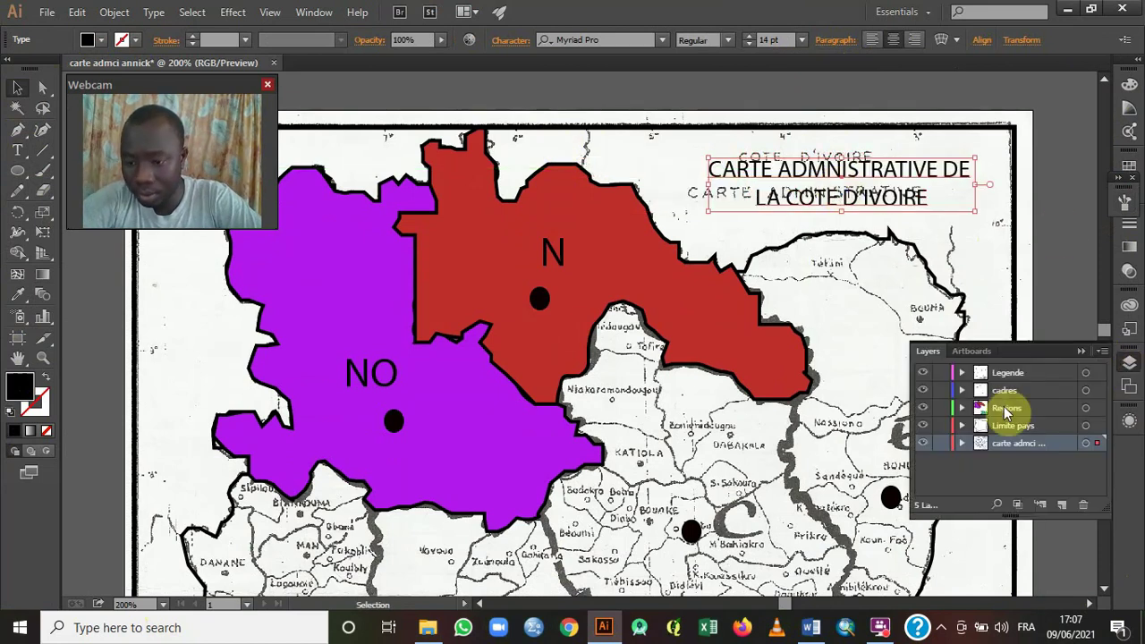
{"action": "left_click", "coordinate": [923, 444]}
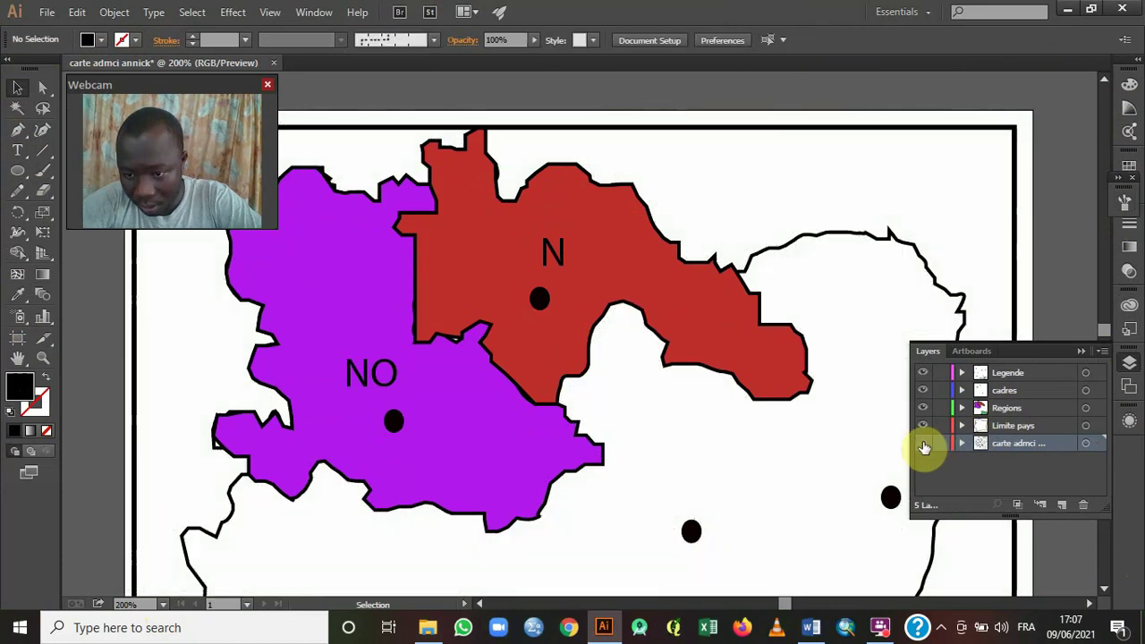
{"action": "left_click", "coordinate": [923, 444]}
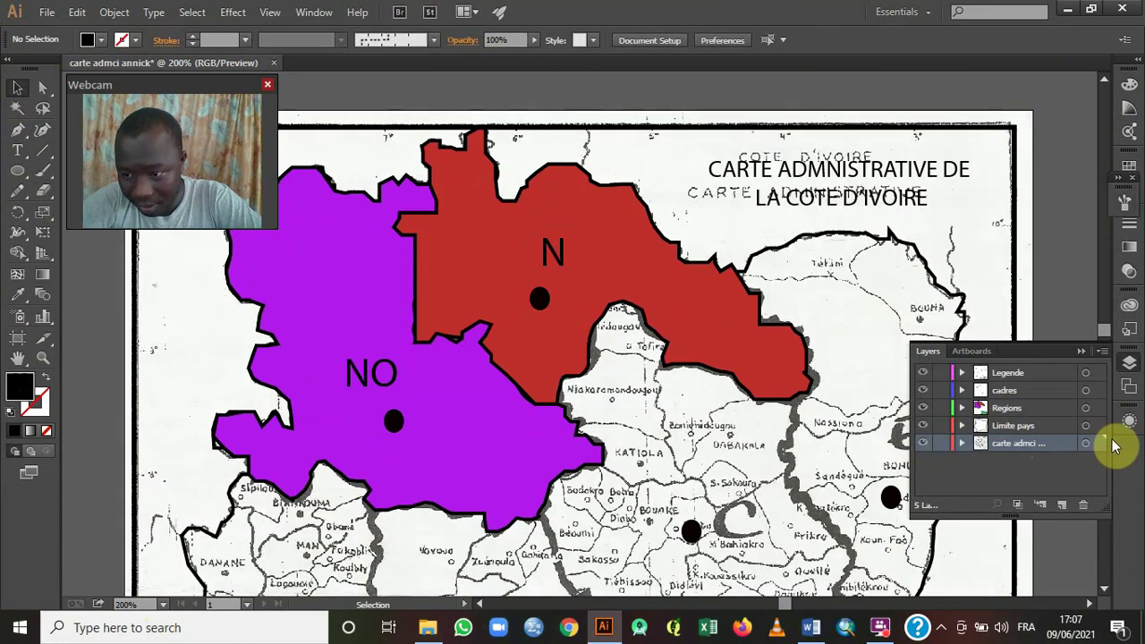
{"action": "left_click", "coordinate": [1087, 374]}
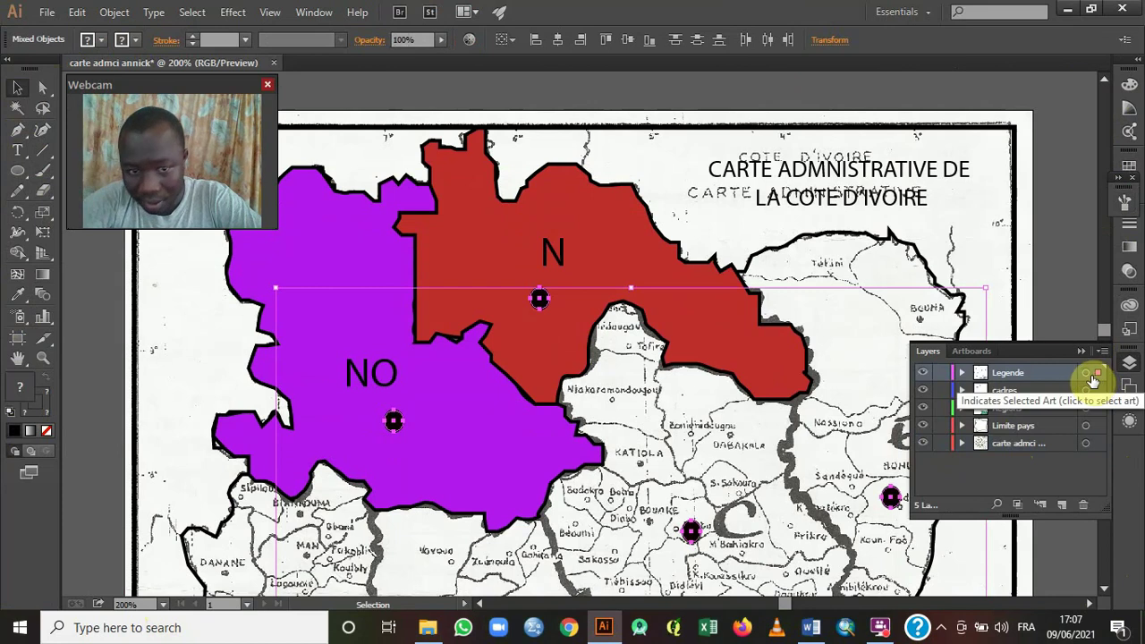
{"action": "left_click", "coordinate": [1081, 352]}
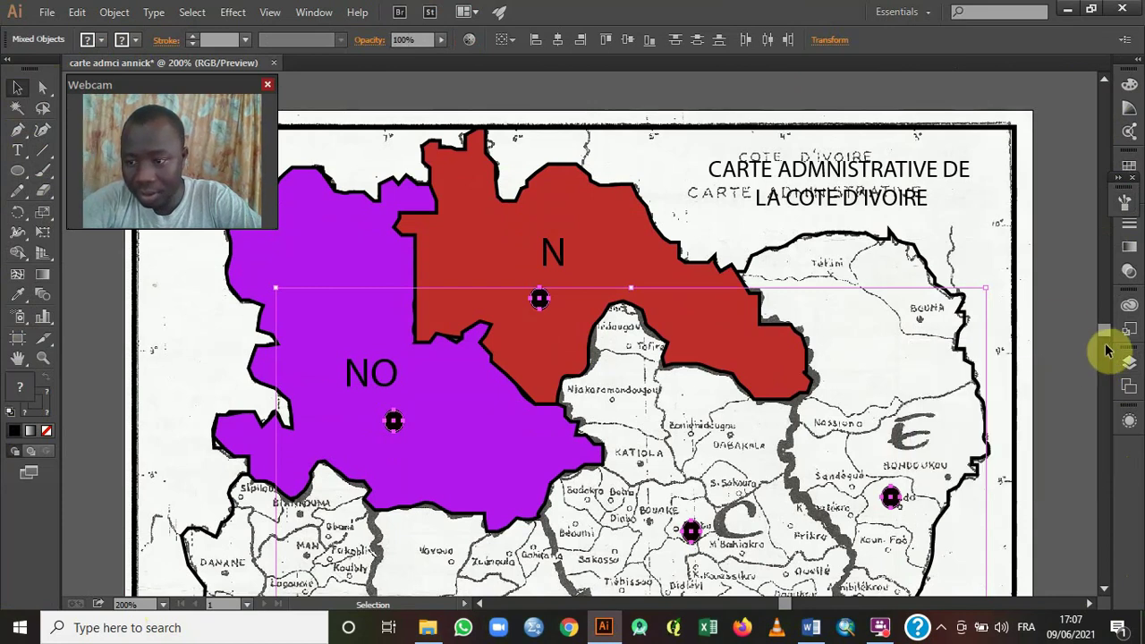
{"action": "left_click_drag", "start_coordinate": [1104, 333], "coordinate": [1081, 351]}
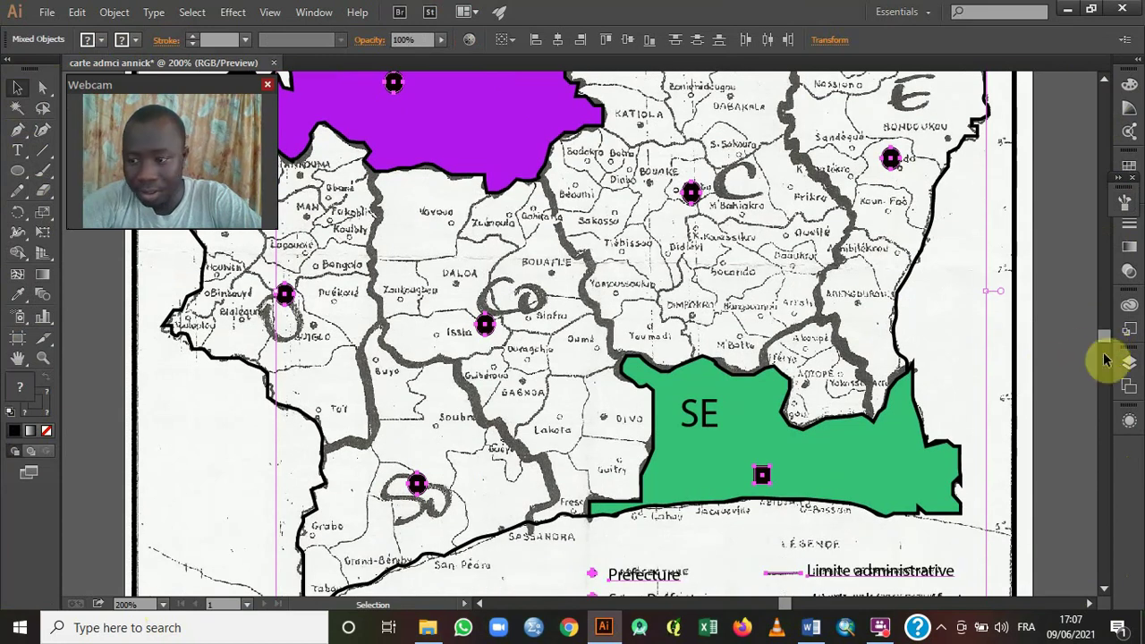
Hide the scanned map layer, examine the digitized map from the title area down to the legend and scale bar, and show the layer again.
{"action": "left_click", "coordinate": [1130, 364]}
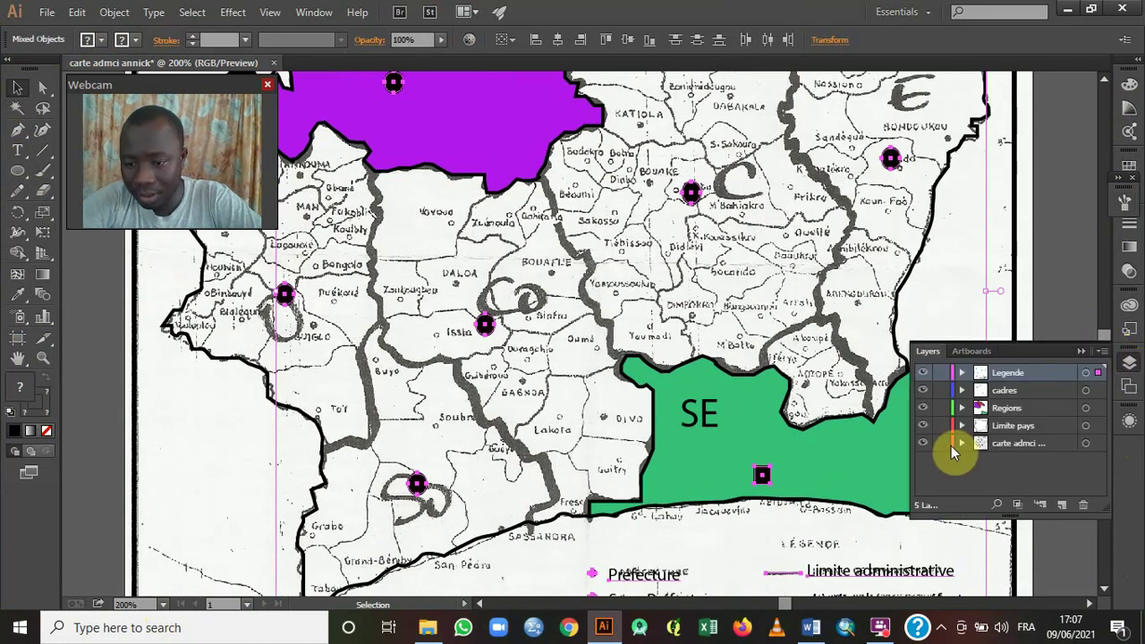
{"action": "left_click", "coordinate": [924, 443]}
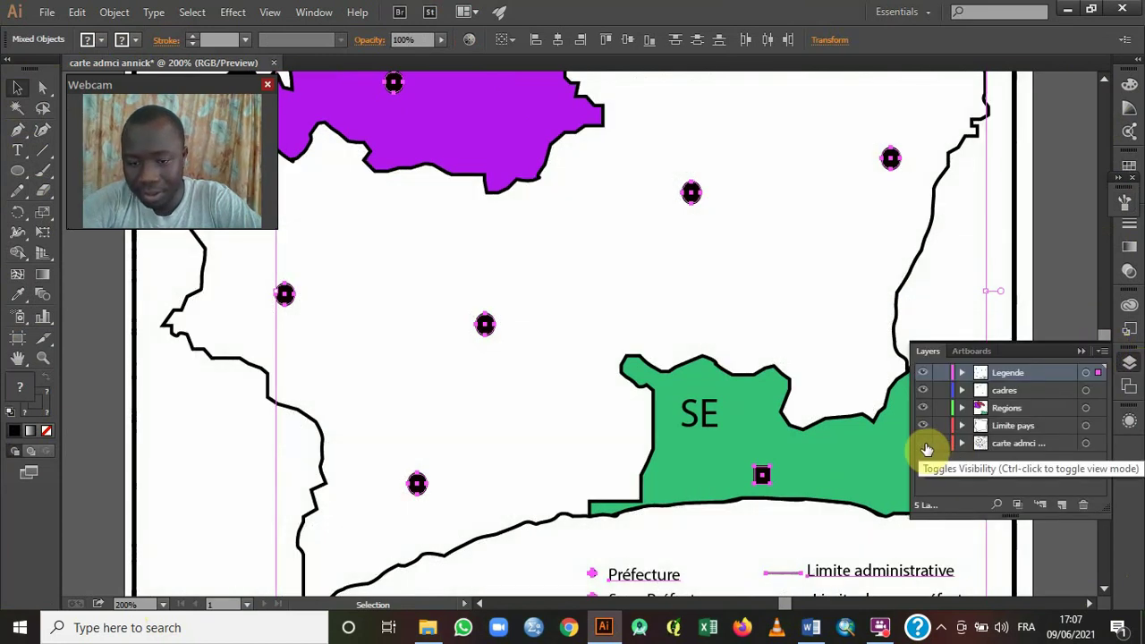
{"action": "left_click", "coordinate": [1105, 81]}
{"action": "left_click", "coordinate": [1106, 82]}
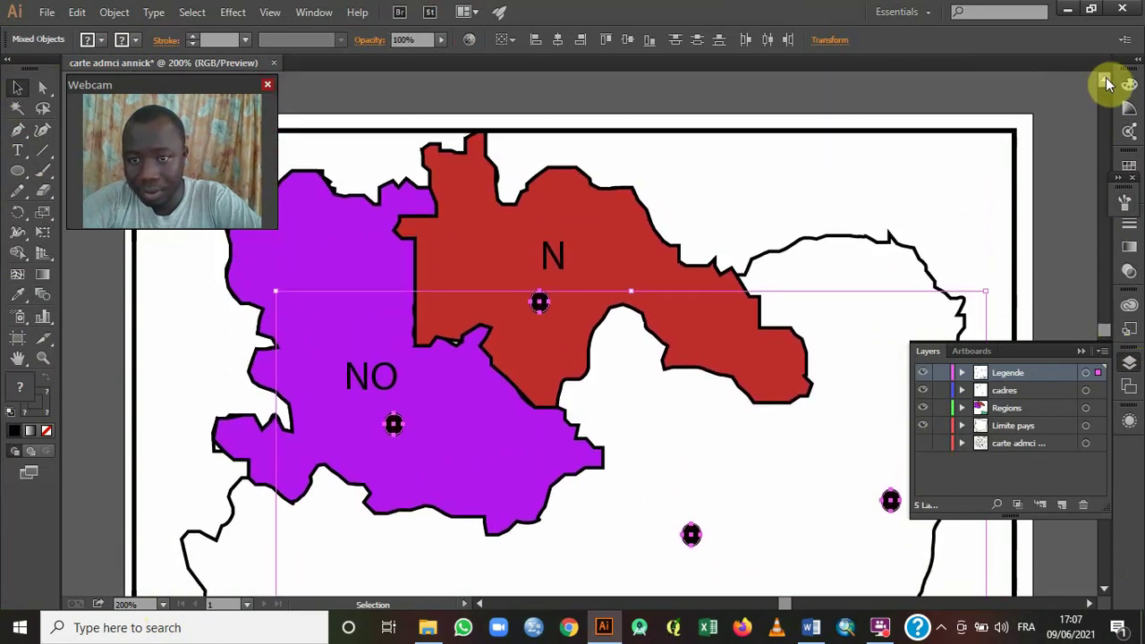
{"action": "left_click", "coordinate": [1084, 349]}
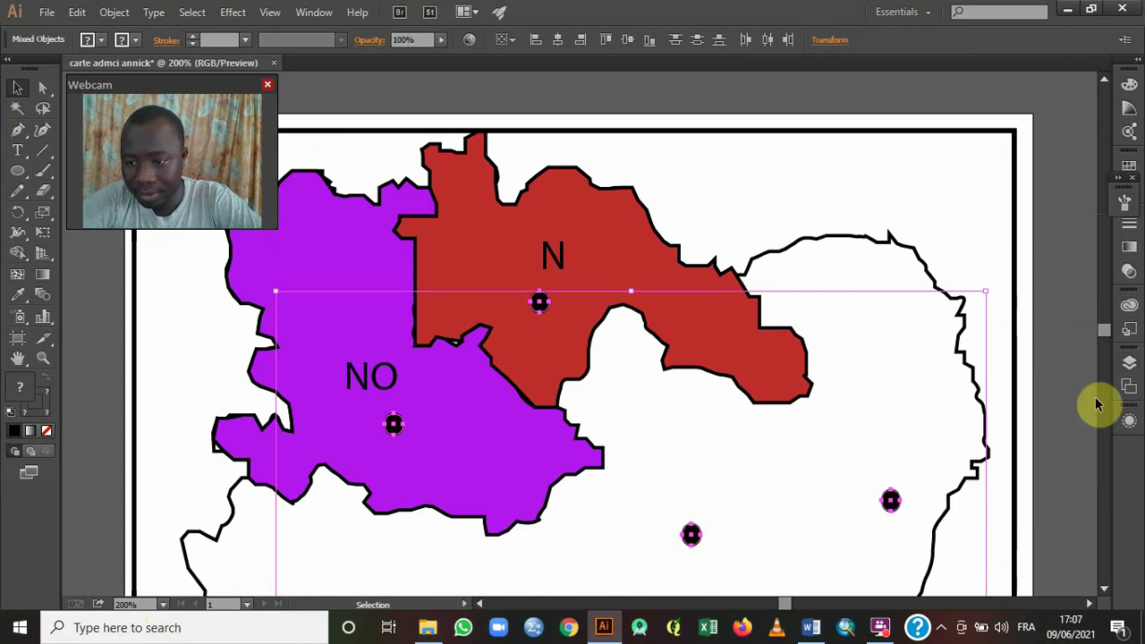
{"action": "left_click", "coordinate": [1106, 598]}
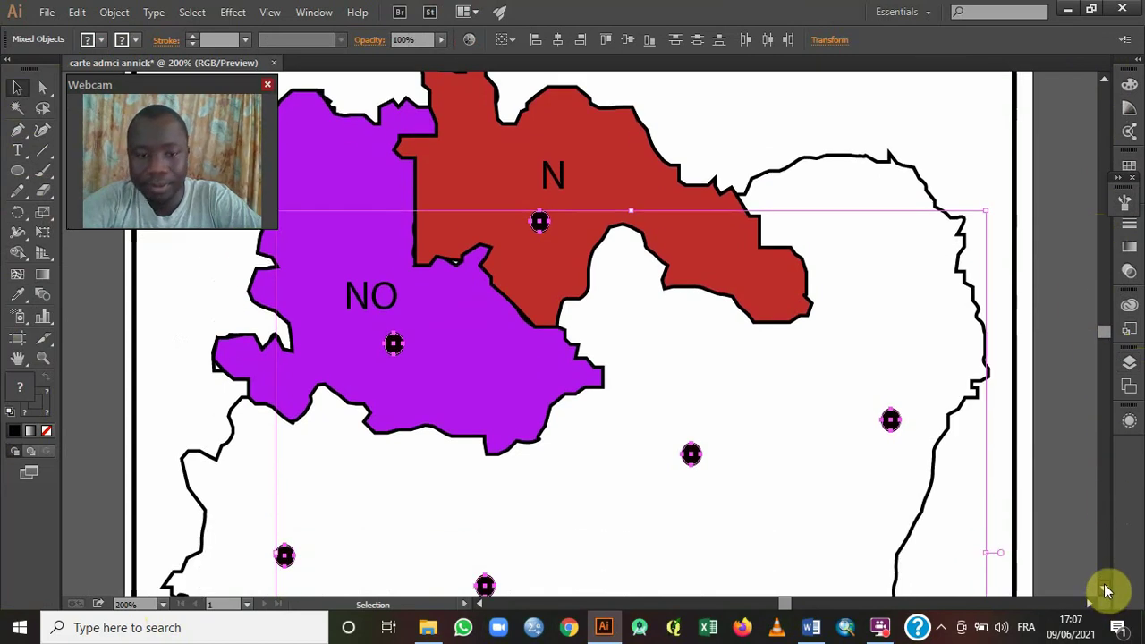
{"action": "left_click", "coordinate": [1106, 589]}
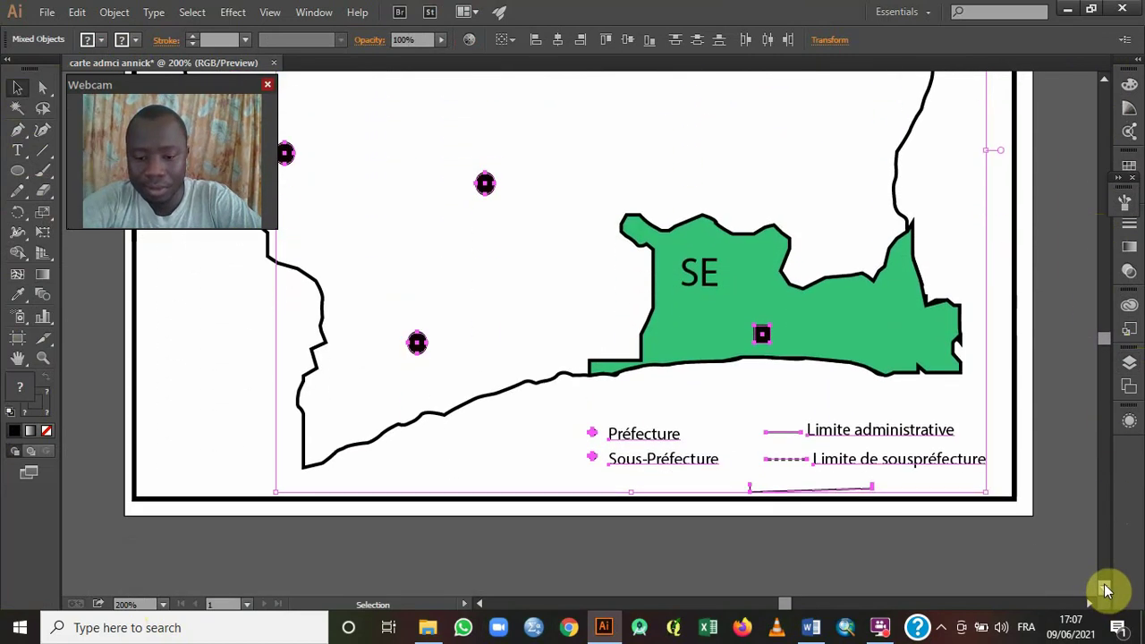
{"action": "mouse_move", "coordinate": [1108, 338]}
{"action": "left_mouse_down"}
{"action": "mouse_move", "coordinate": [1107, 318]}
{"action": "mouse_move", "coordinate": [1105, 332]}
{"action": "left_mouse_up"}
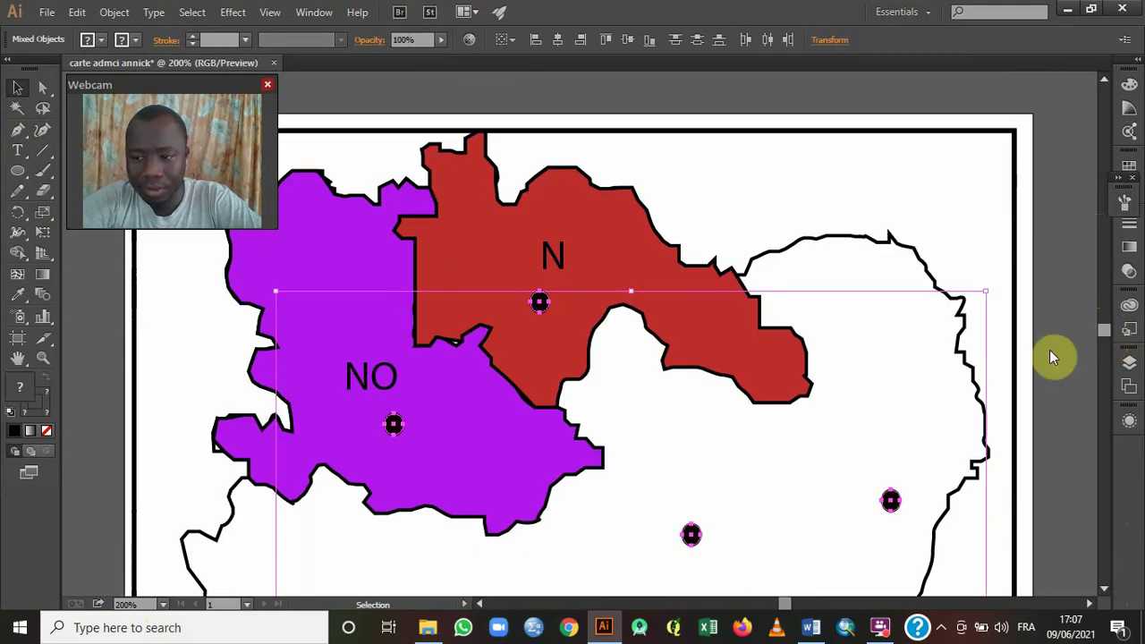
{"action": "left_click", "coordinate": [1129, 362]}
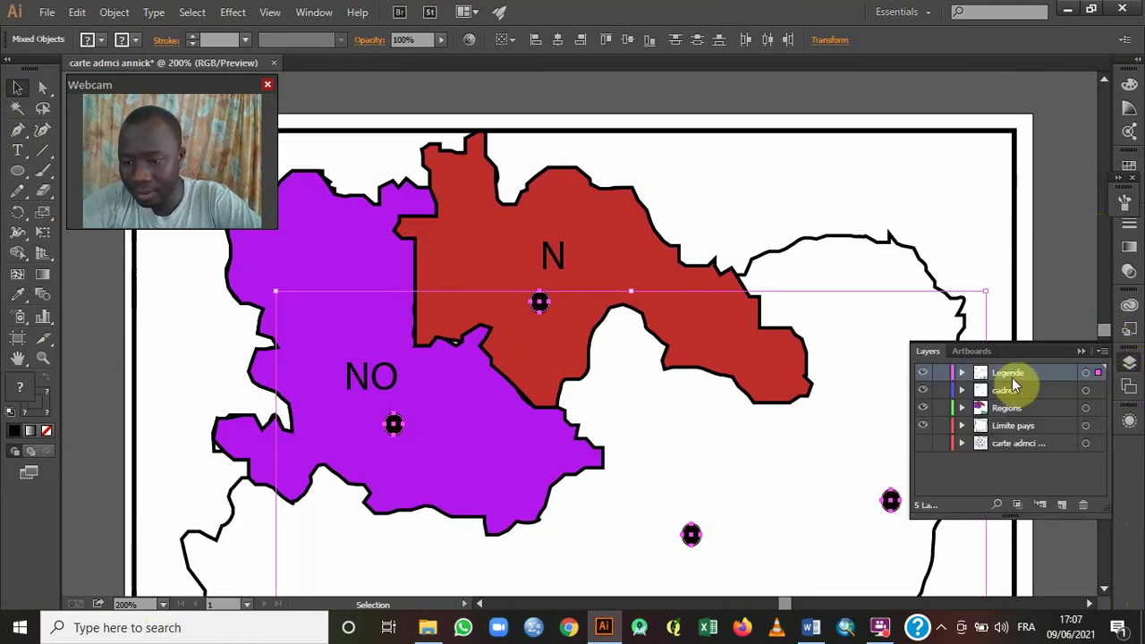
{"action": "left_click", "coordinate": [924, 445]}
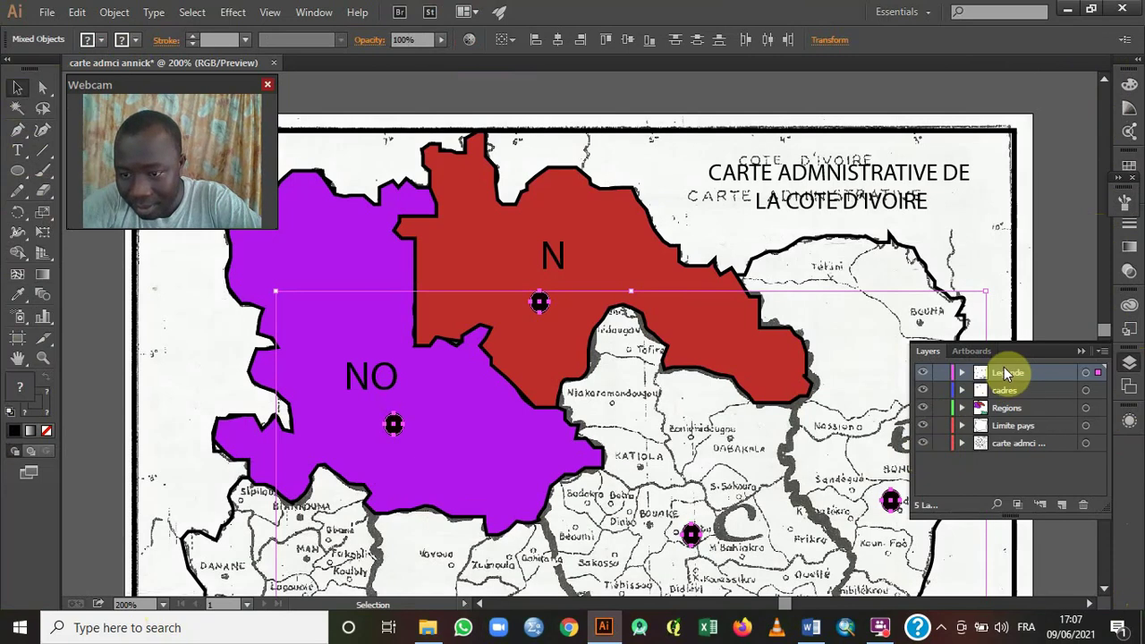
Transfer the two-line map title from the scanned map layer to the Legende layer by copying, deleting and pasting it.
{"action": "left_click", "coordinate": [1100, 444]}
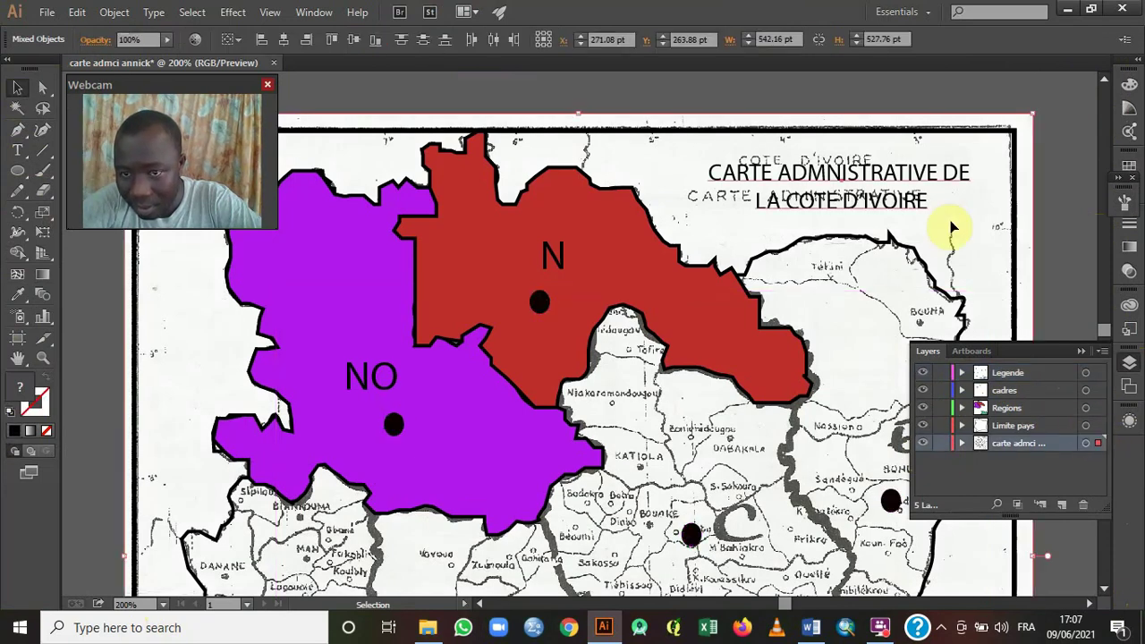
{"action": "double_click", "coordinate": [927, 201]}
{"action": "left_click_drag", "start_coordinate": [926, 202], "coordinate": [687, 170]}
{"action": "key", "text": "ctrl+c"}
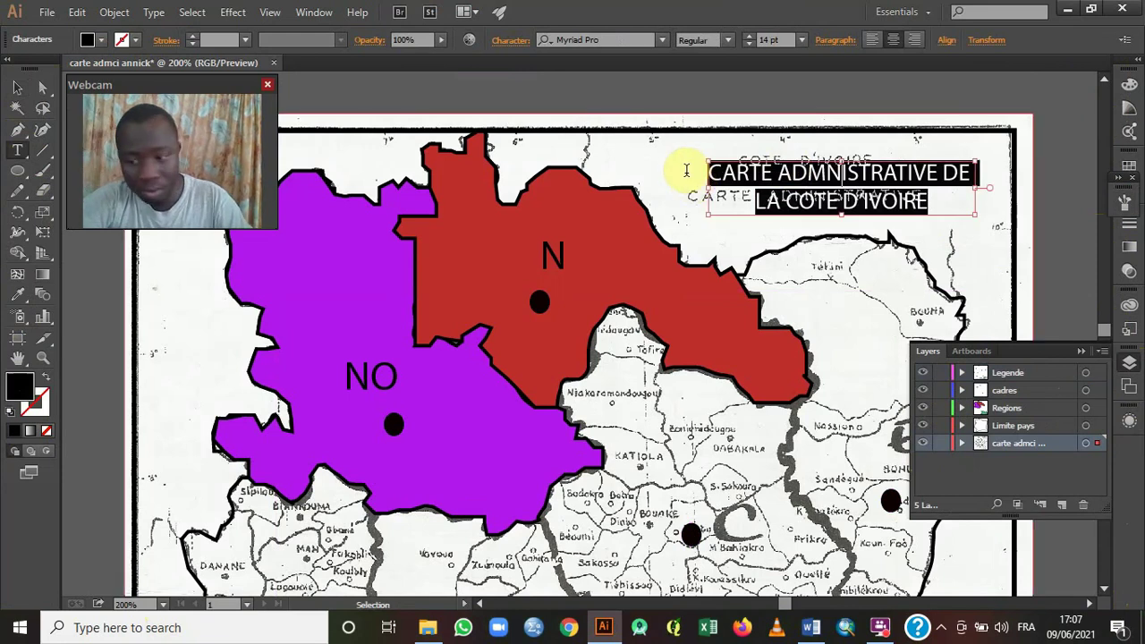
{"action": "key", "text": "BackSpace"}
{"action": "left_click", "coordinate": [1087, 375]}
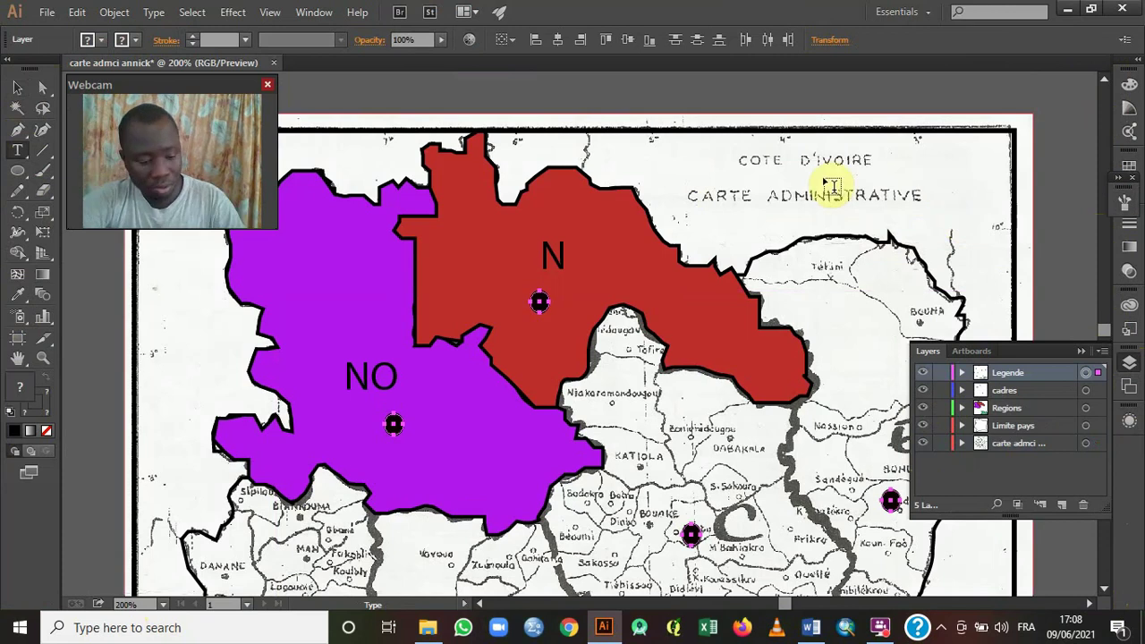
{"action": "key", "text": "ctrl+v"}
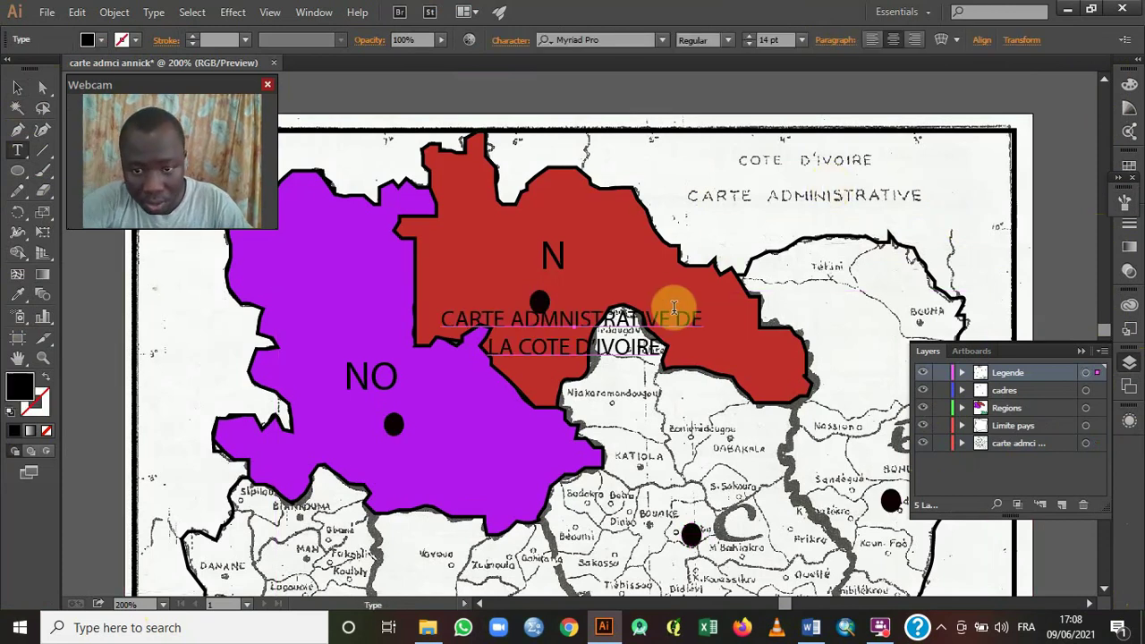
Move the pasted title over the scanned title lines in the map's upper corner and hide the scanned map layer.
{"action": "left_click", "coordinate": [314, 251]}
{"action": "left_click", "coordinate": [17, 87]}
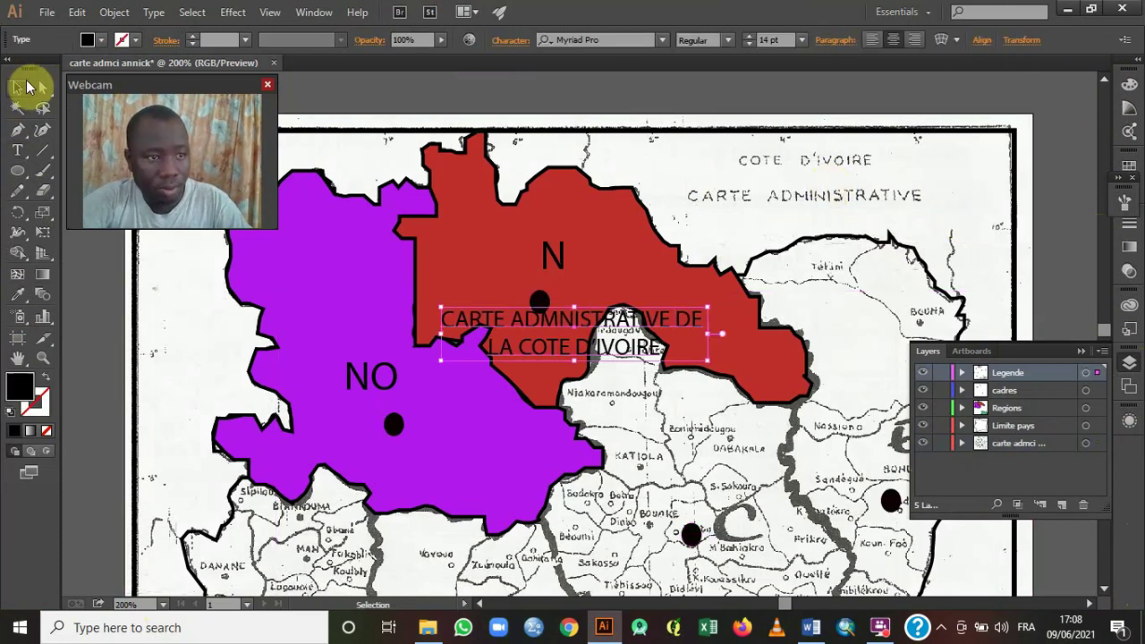
{"action": "left_click_drag", "start_coordinate": [573, 331], "coordinate": [839, 177]}
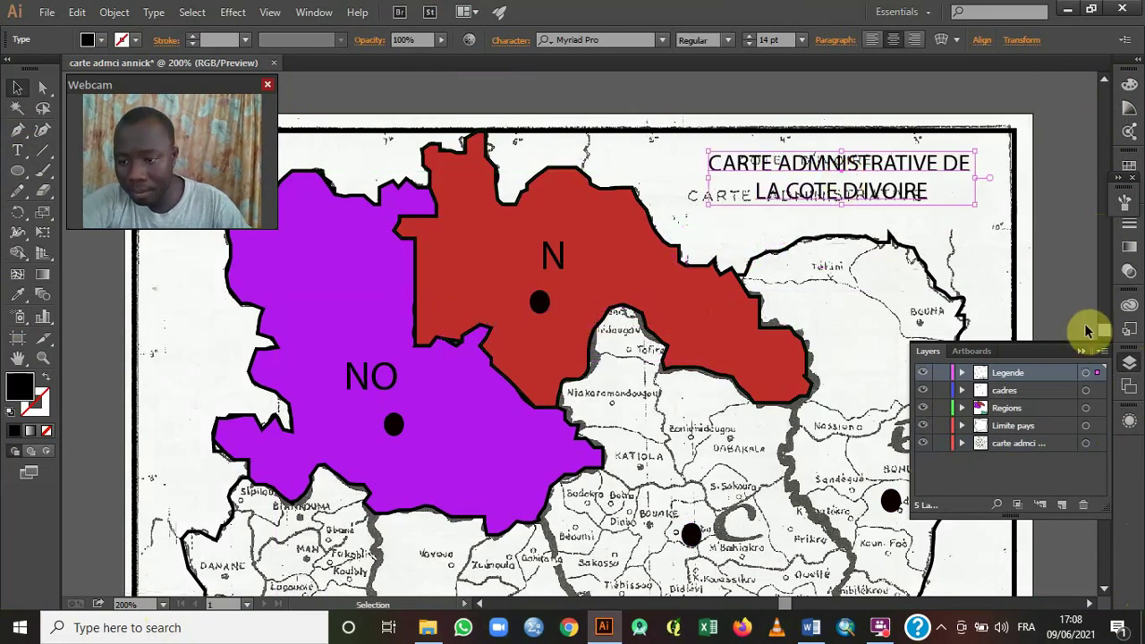
{"action": "left_click", "coordinate": [922, 443]}
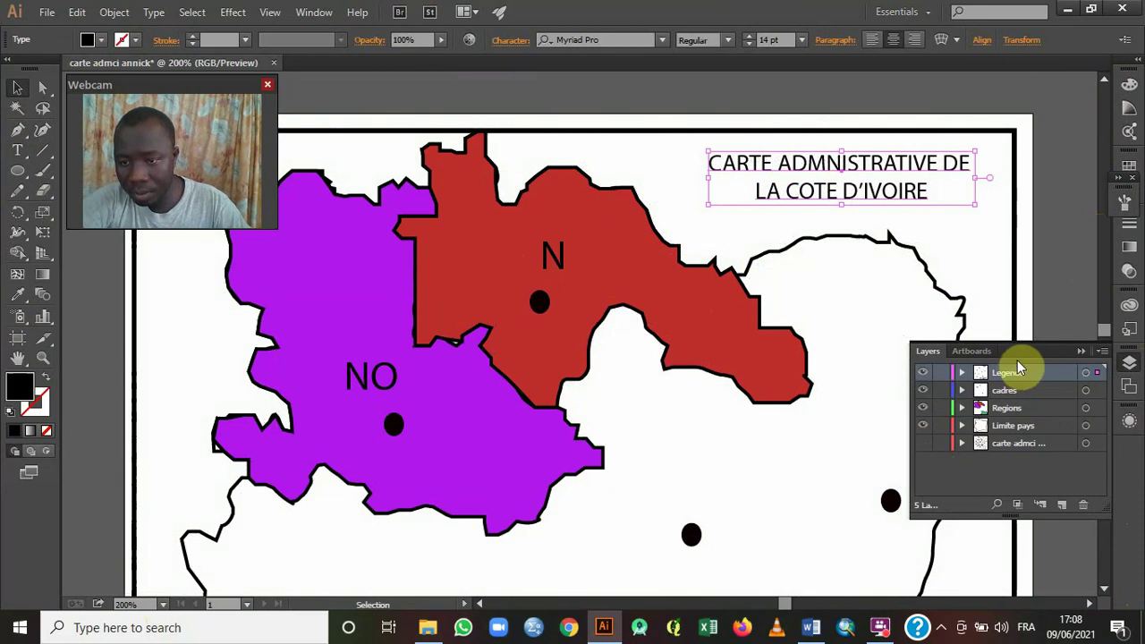
Clear the title selection and examine the complete digitized map at 66.67% magnification.
{"action": "left_click", "coordinate": [1129, 362]}
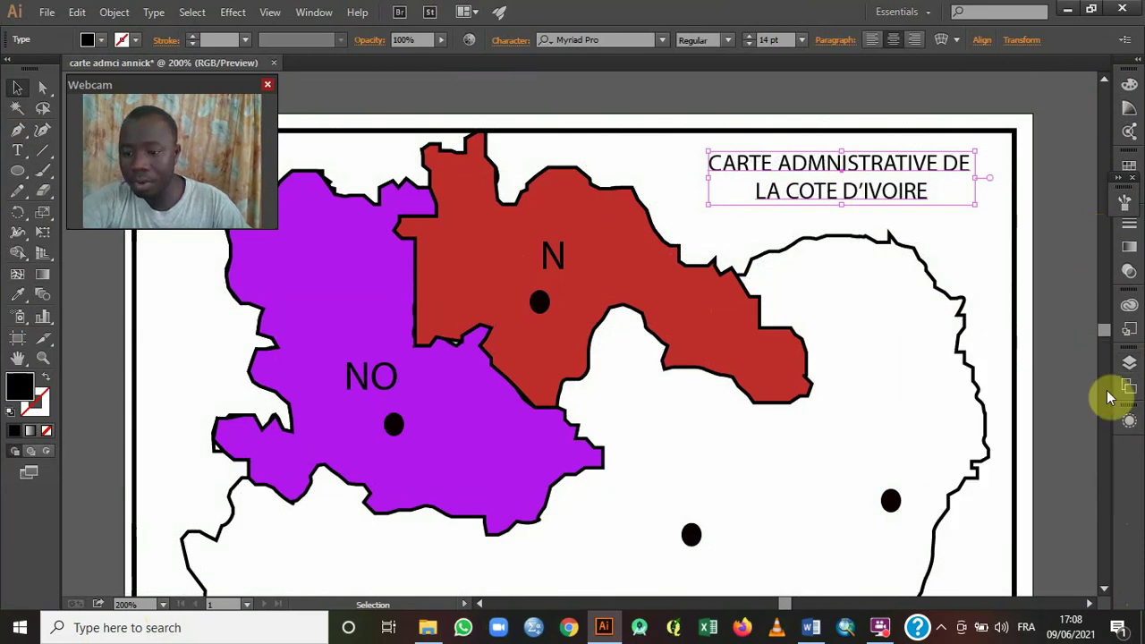
{"action": "left_click", "coordinate": [165, 606]}
{"action": "left_click", "coordinate": [184, 409]}
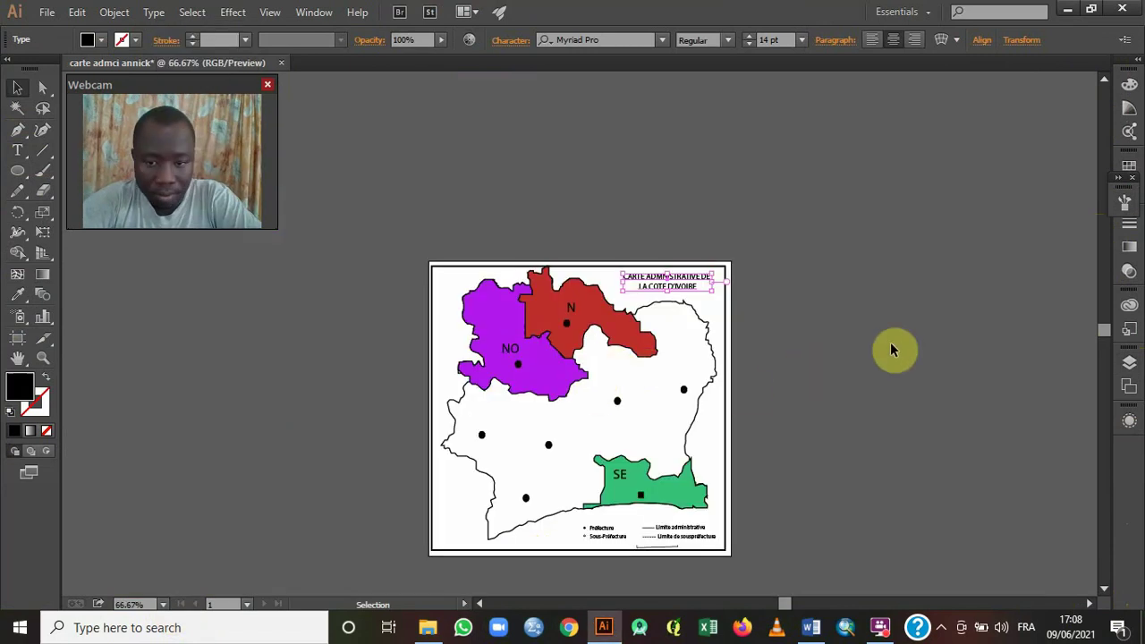
{"action": "left_click", "coordinate": [943, 339]}
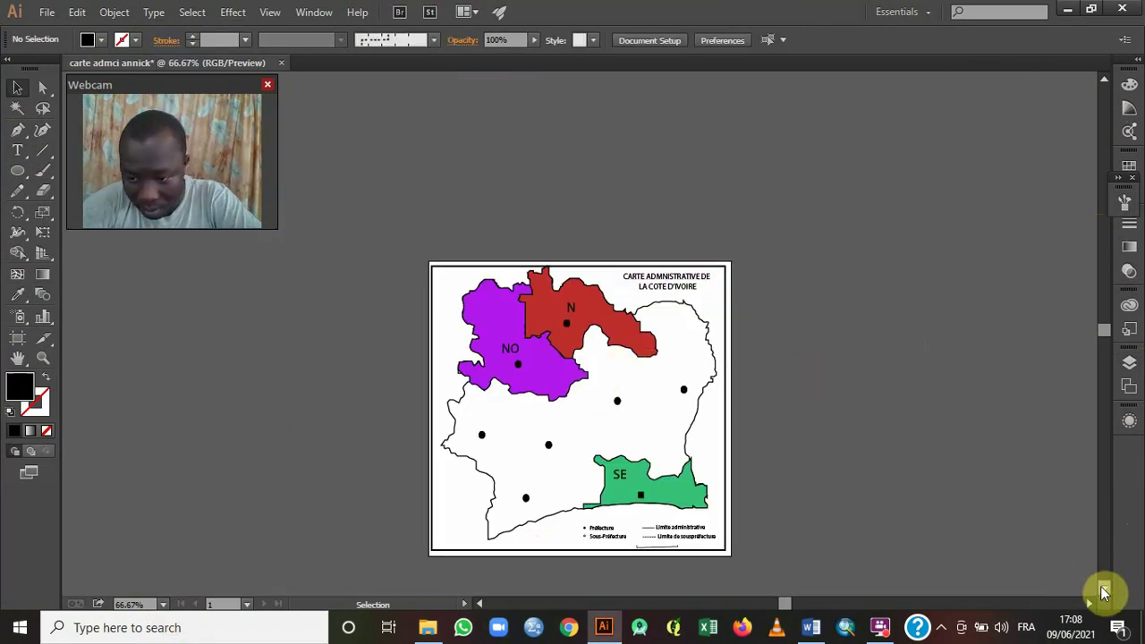
{"action": "left_click", "coordinate": [1104, 591]}
{"action": "left_click", "coordinate": [1104, 590]}
{"action": "left_click", "coordinate": [1104, 591]}
{"action": "left_click", "coordinate": [1104, 590]}
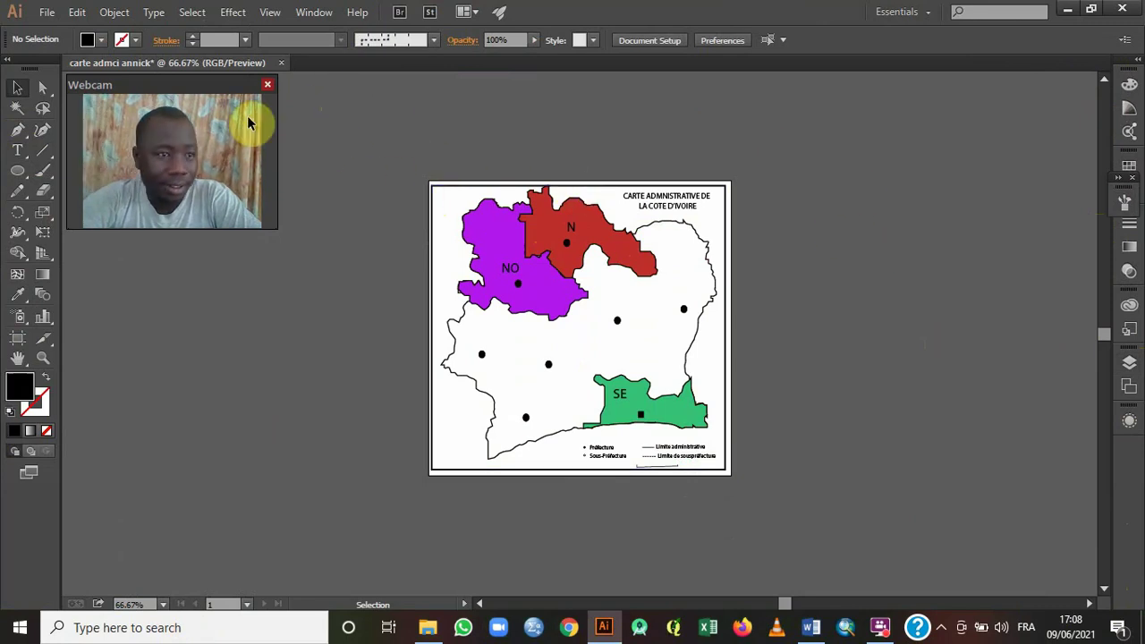
Start exporting the finished map and choose JPEG (*.JPG) as the file format.
{"action": "left_click", "coordinate": [47, 12]}
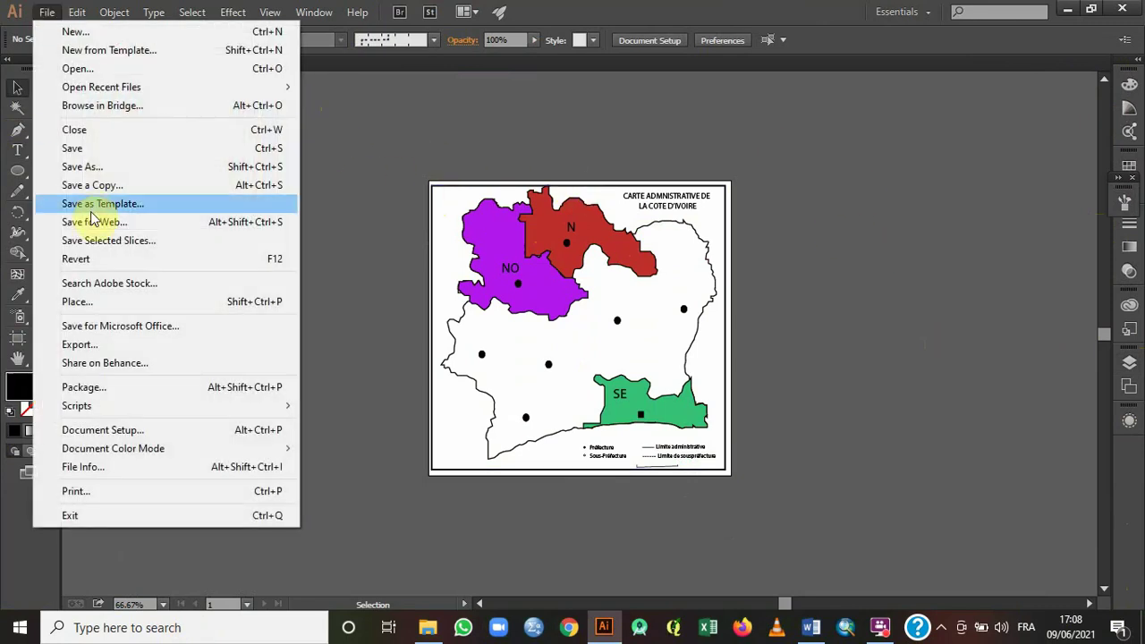
{"action": "left_click", "coordinate": [90, 347]}
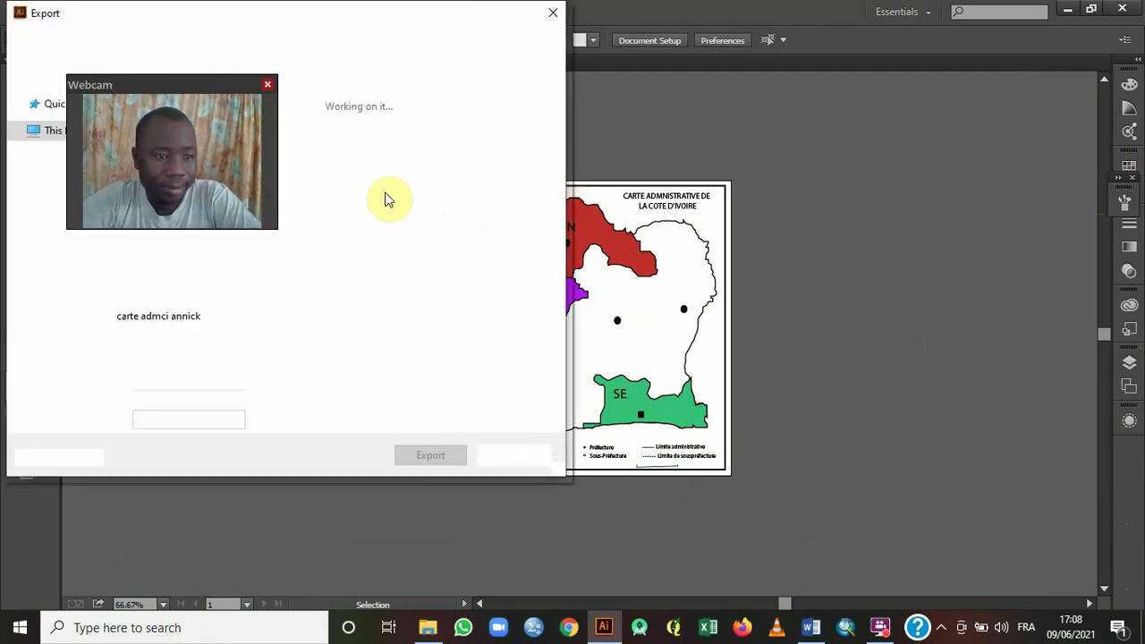
{"action": "left_click_drag", "start_coordinate": [218, 84], "coordinate": [1004, 386]}
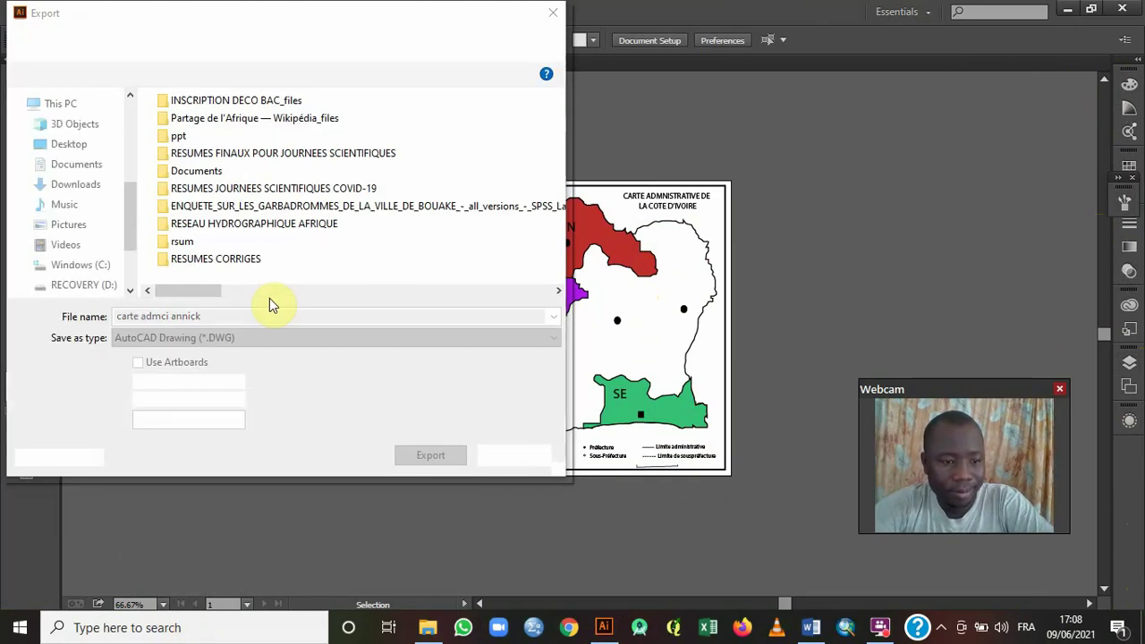
{"action": "left_click", "coordinate": [231, 348]}
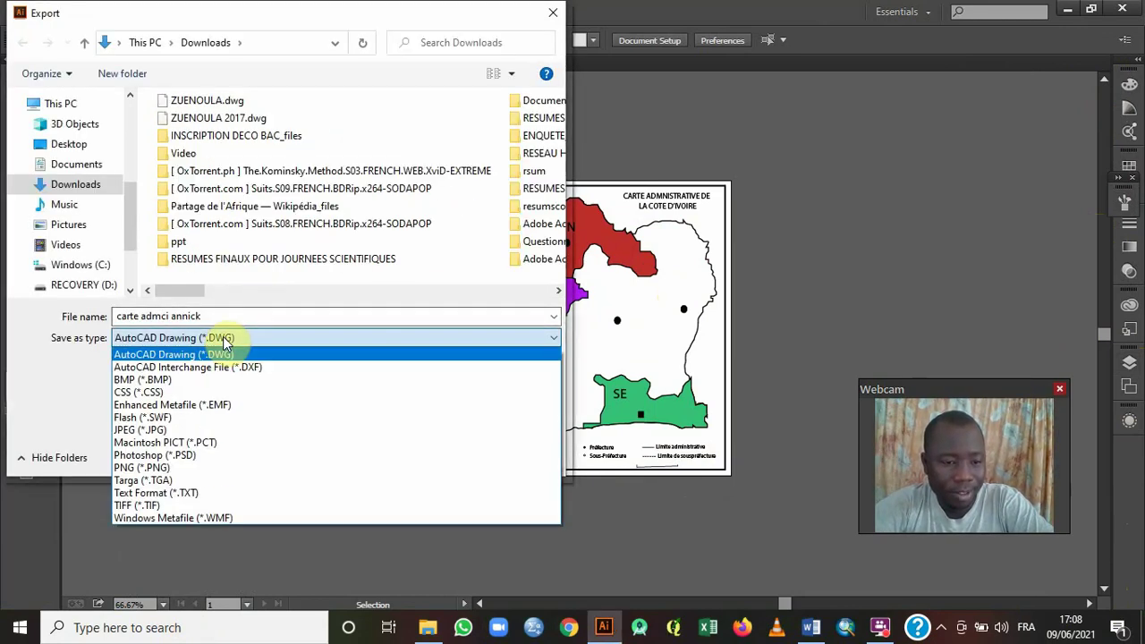
{"action": "left_click", "coordinate": [136, 429]}
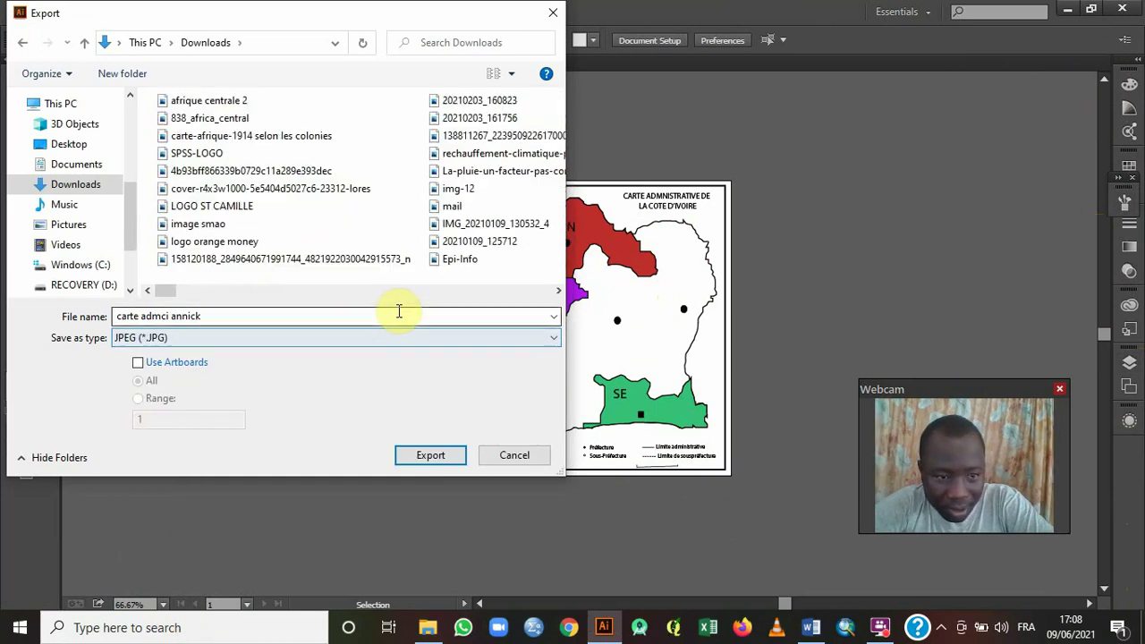
Name the file CARTE CIV DESSINEE and export it to Downloads as an RGB JPEG at maximum quality 10 and 500 ppi.
{"action": "left_click", "coordinate": [237, 316]}
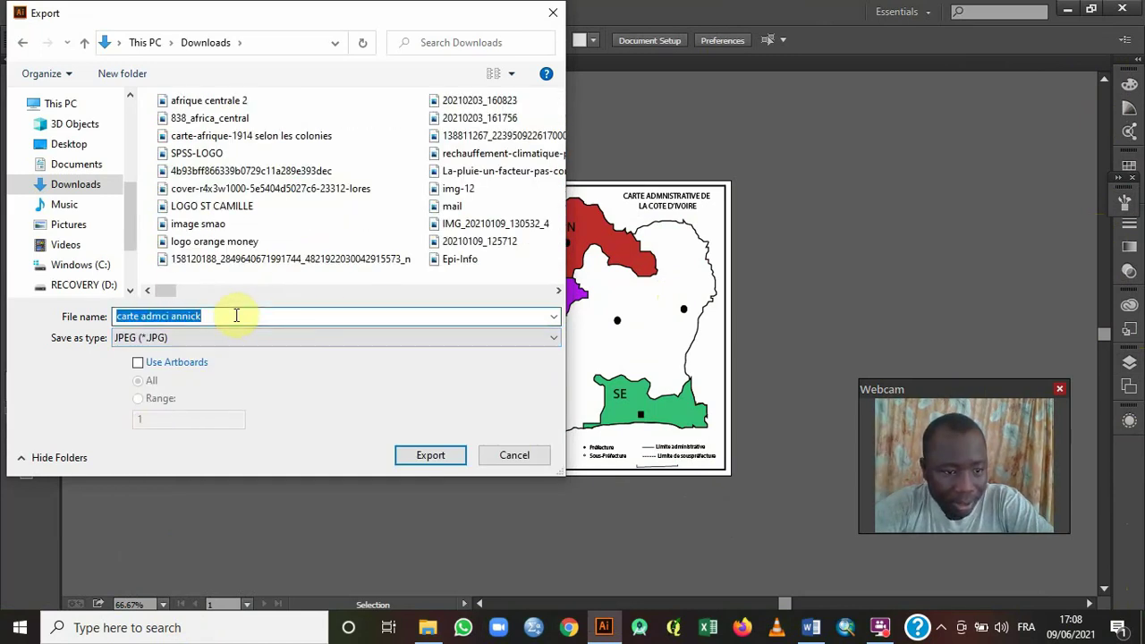
{"action": "type", "text": "CAR"}
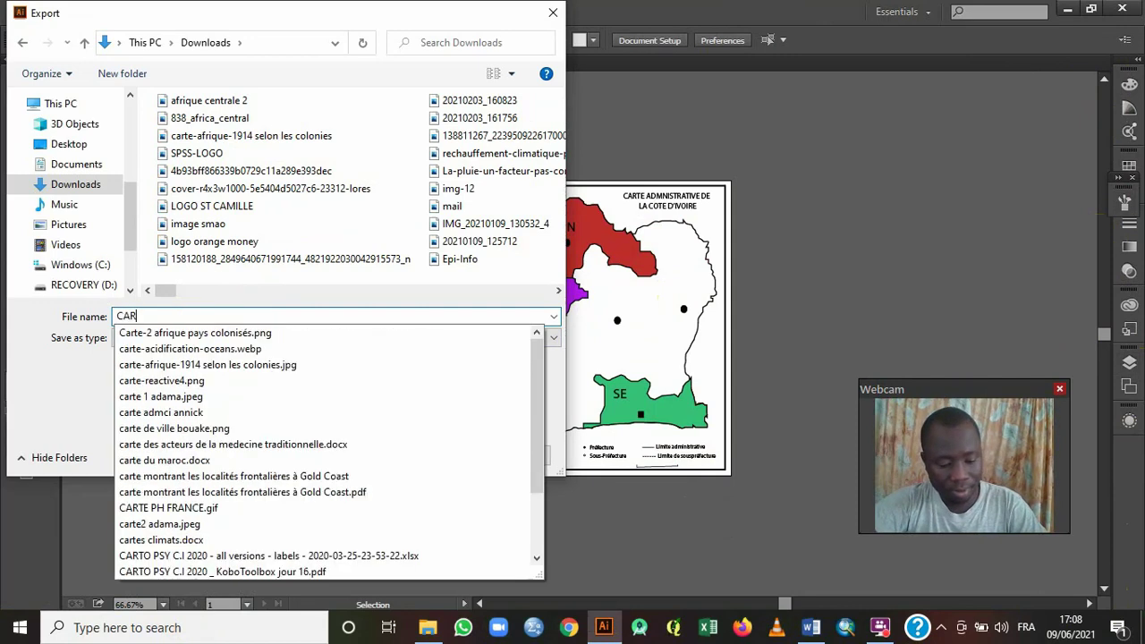
{"action": "type", "text": "TE CIV DESSINEE"}
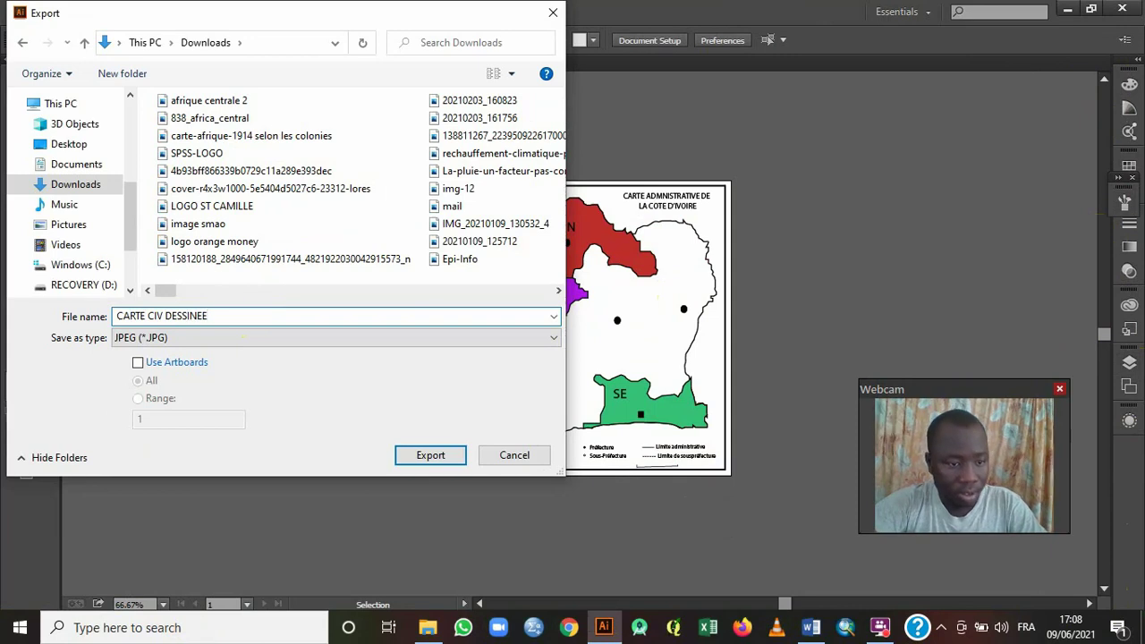
{"action": "left_click", "coordinate": [251, 339]}
{"action": "left_click", "coordinate": [253, 341]}
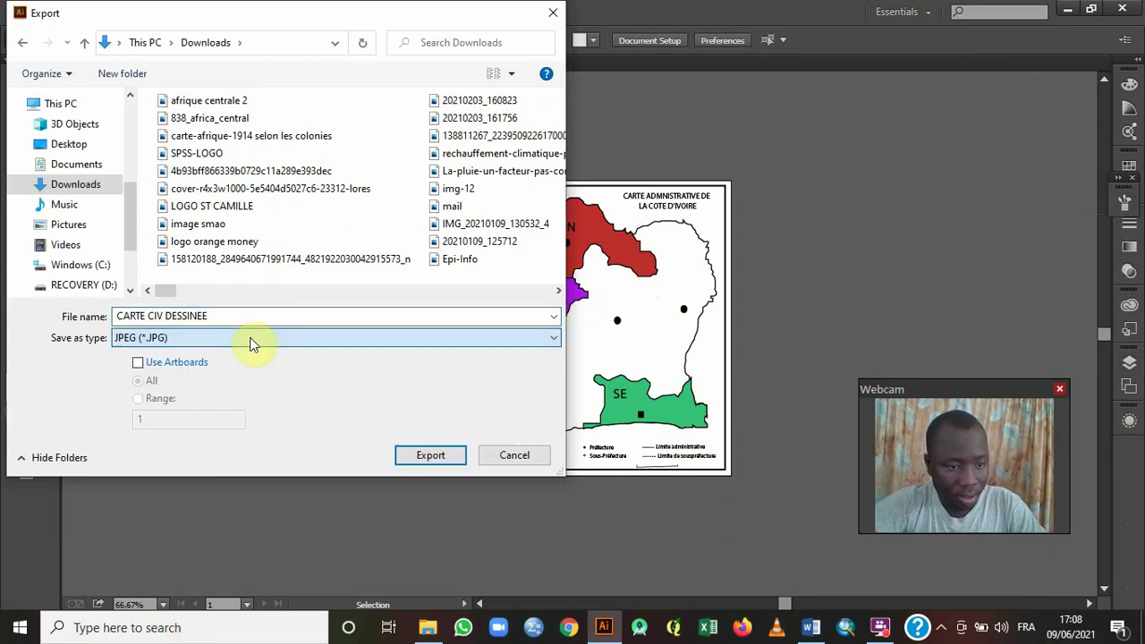
{"action": "left_click", "coordinate": [430, 456]}
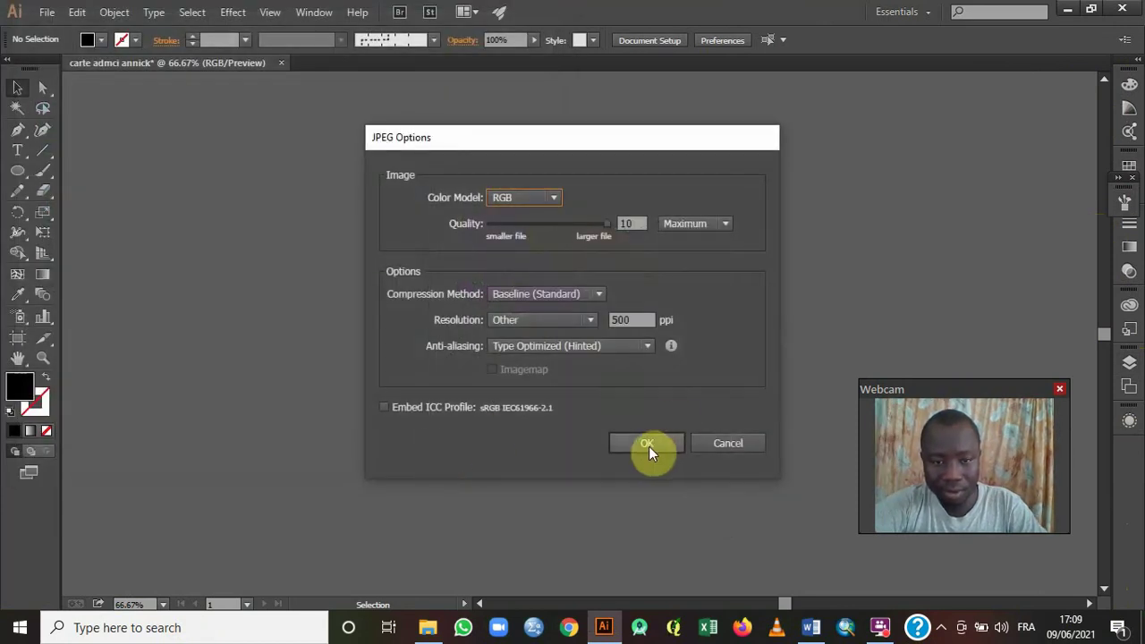
{"action": "left_click", "coordinate": [647, 444]}
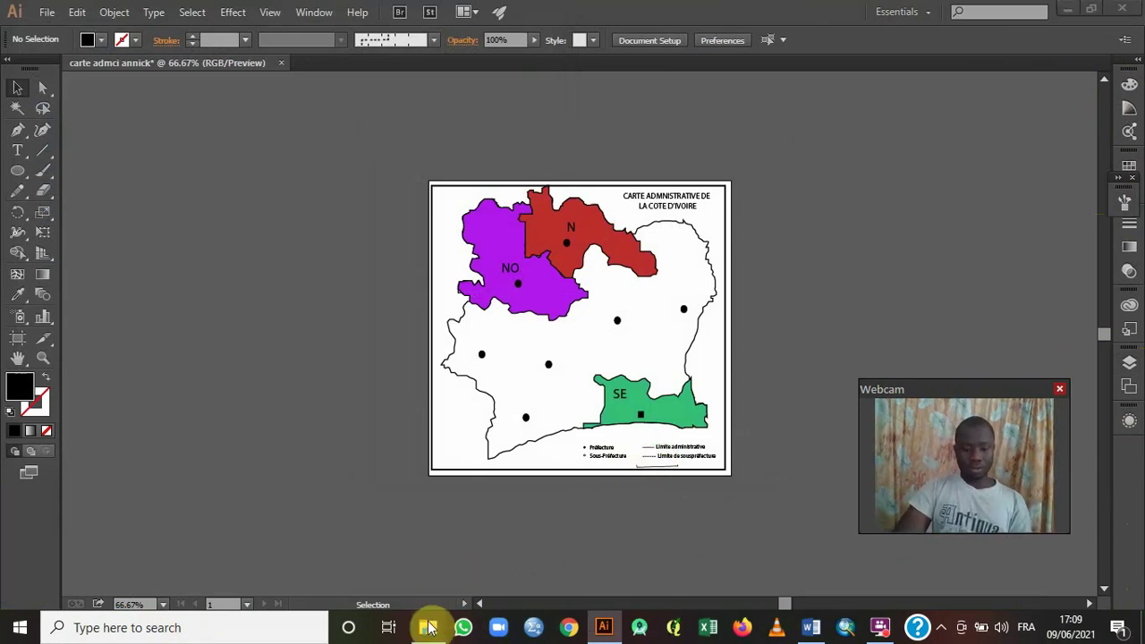
Switch to File Explorer and open the exported CARTE CIV DESSINEE.jpg from the Downloads folder to check the image.
{"action": "left_click", "coordinate": [429, 627]}
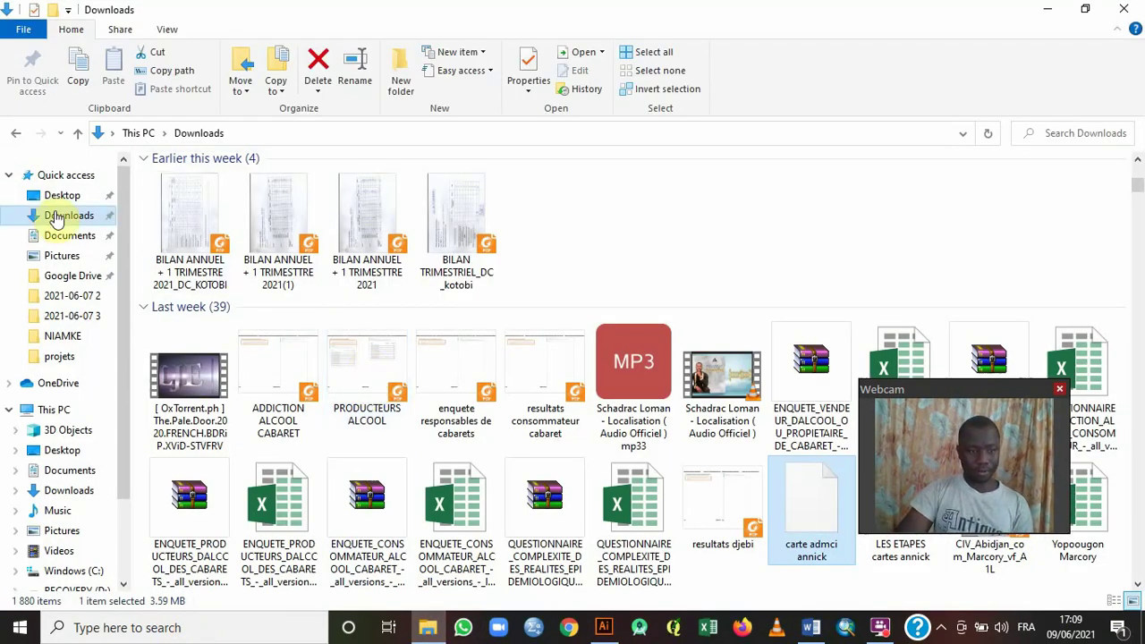
{"action": "left_click", "coordinate": [57, 219]}
{"action": "left_click", "coordinate": [193, 229]}
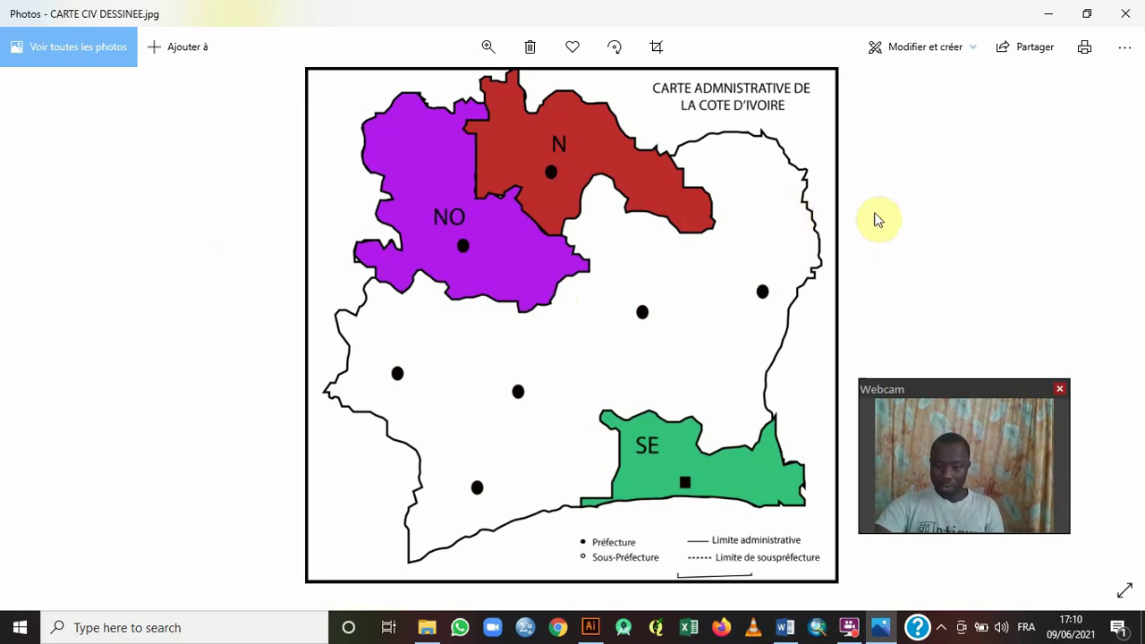
{"action": "left_click", "coordinate": [851, 628]}
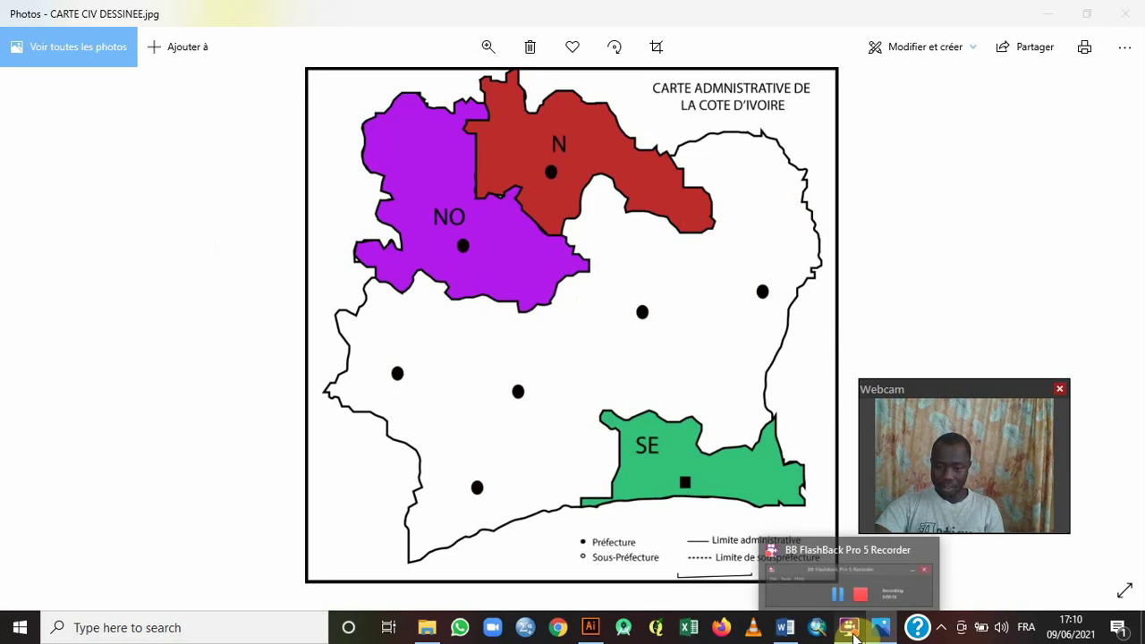